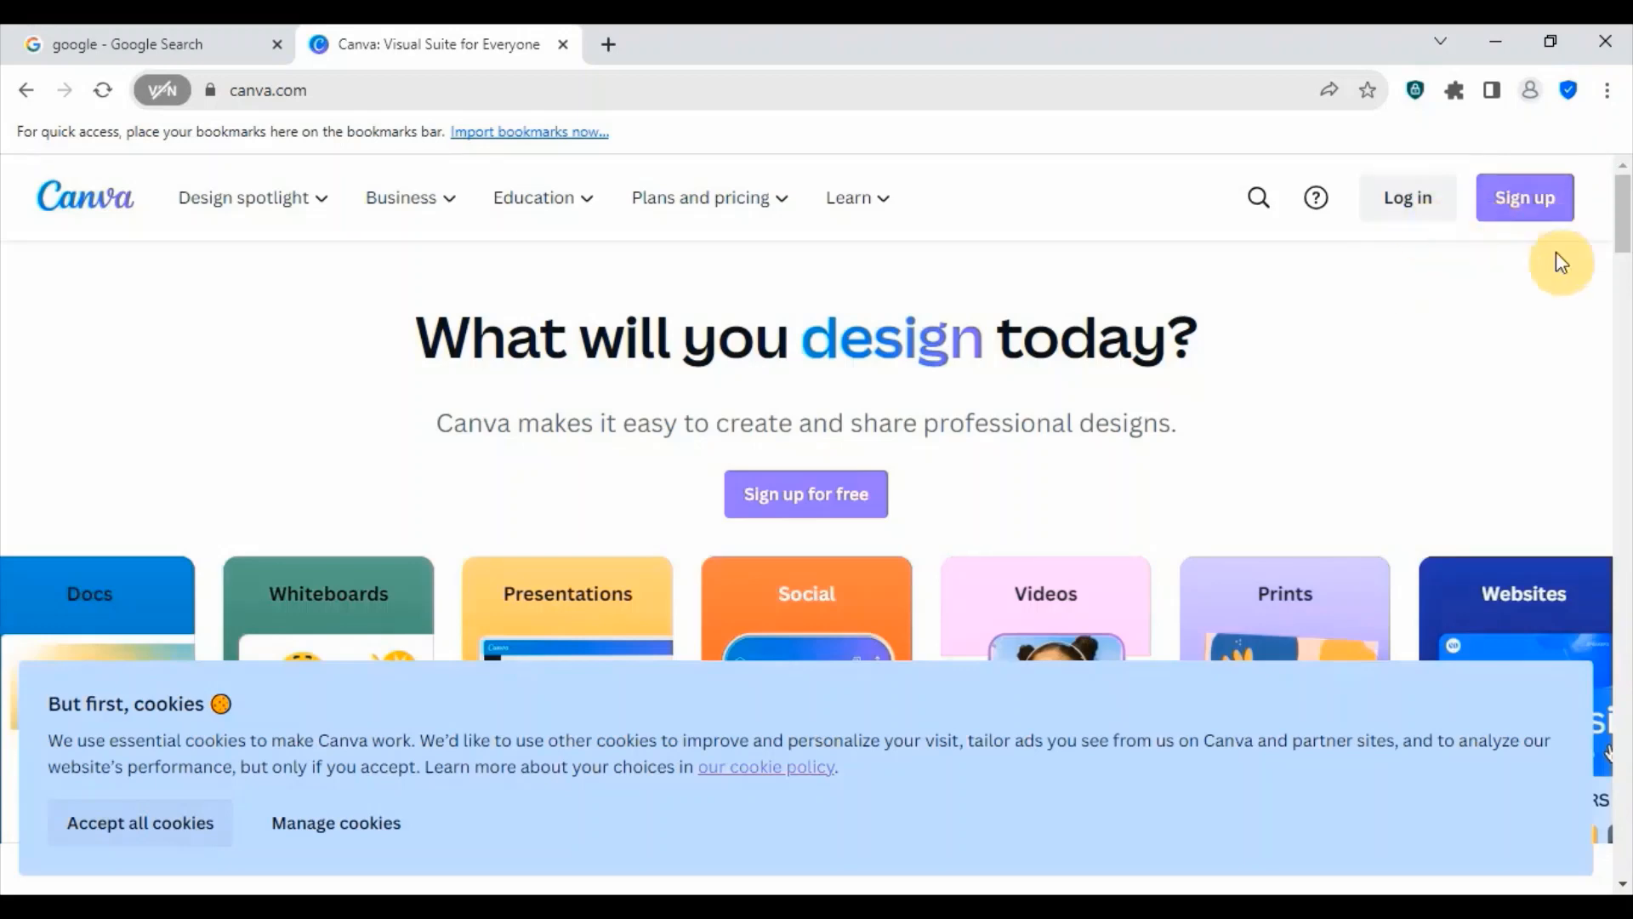
- Start signing up for Canva with a Google account
scroll(1160, 482, "down", 6)
scroll(1165, 485, "up", 6)
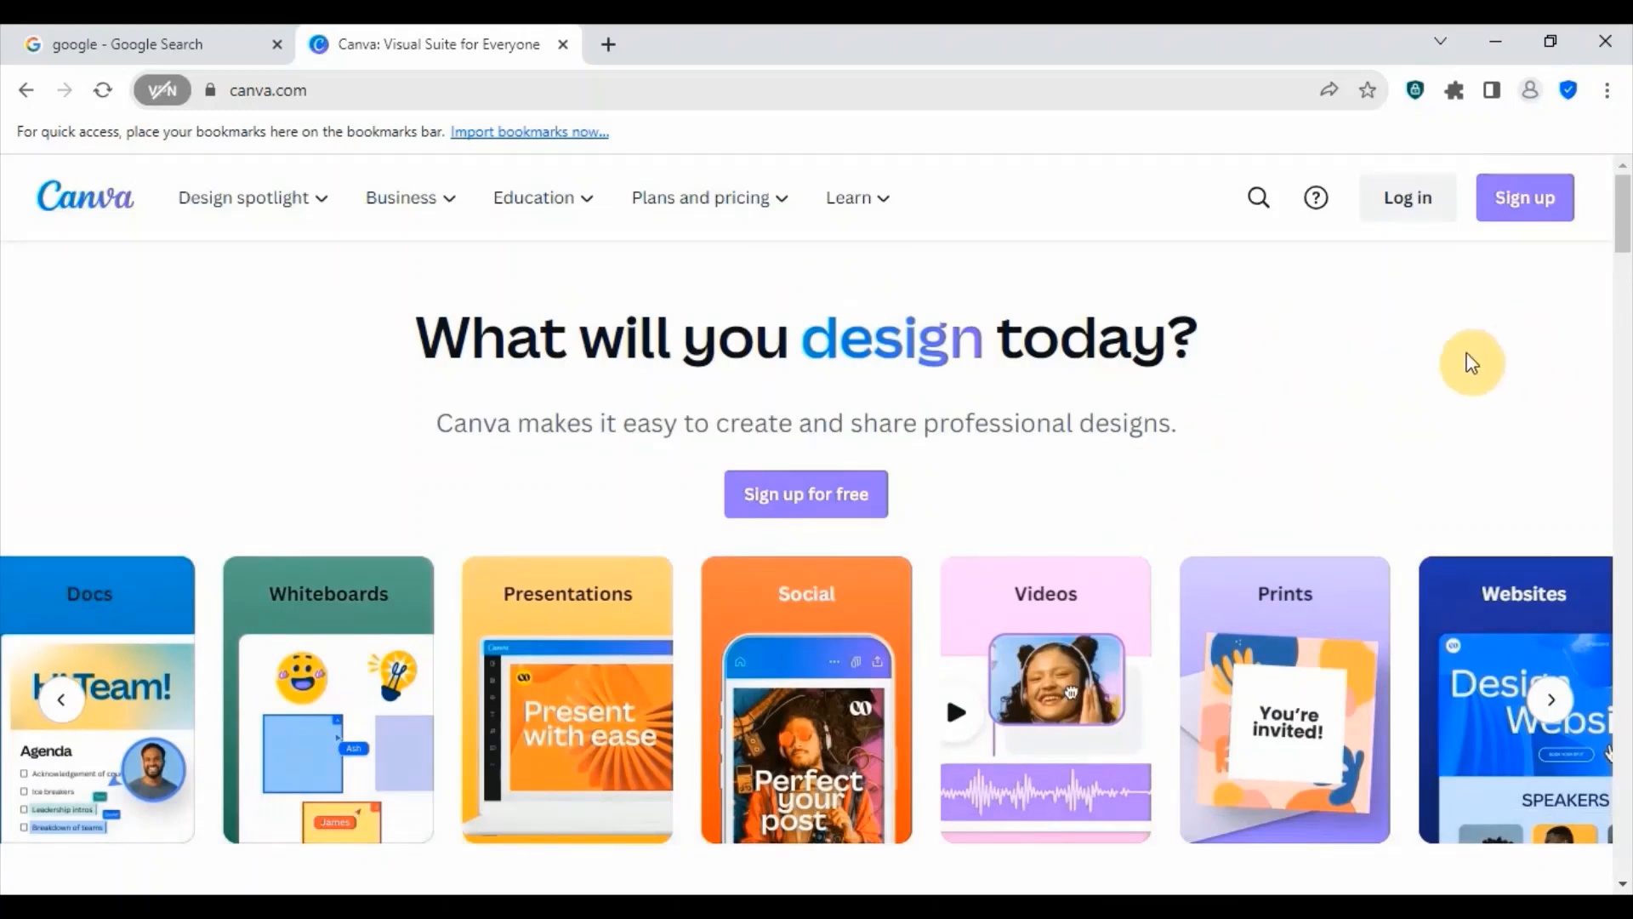
left_click(1534, 204)
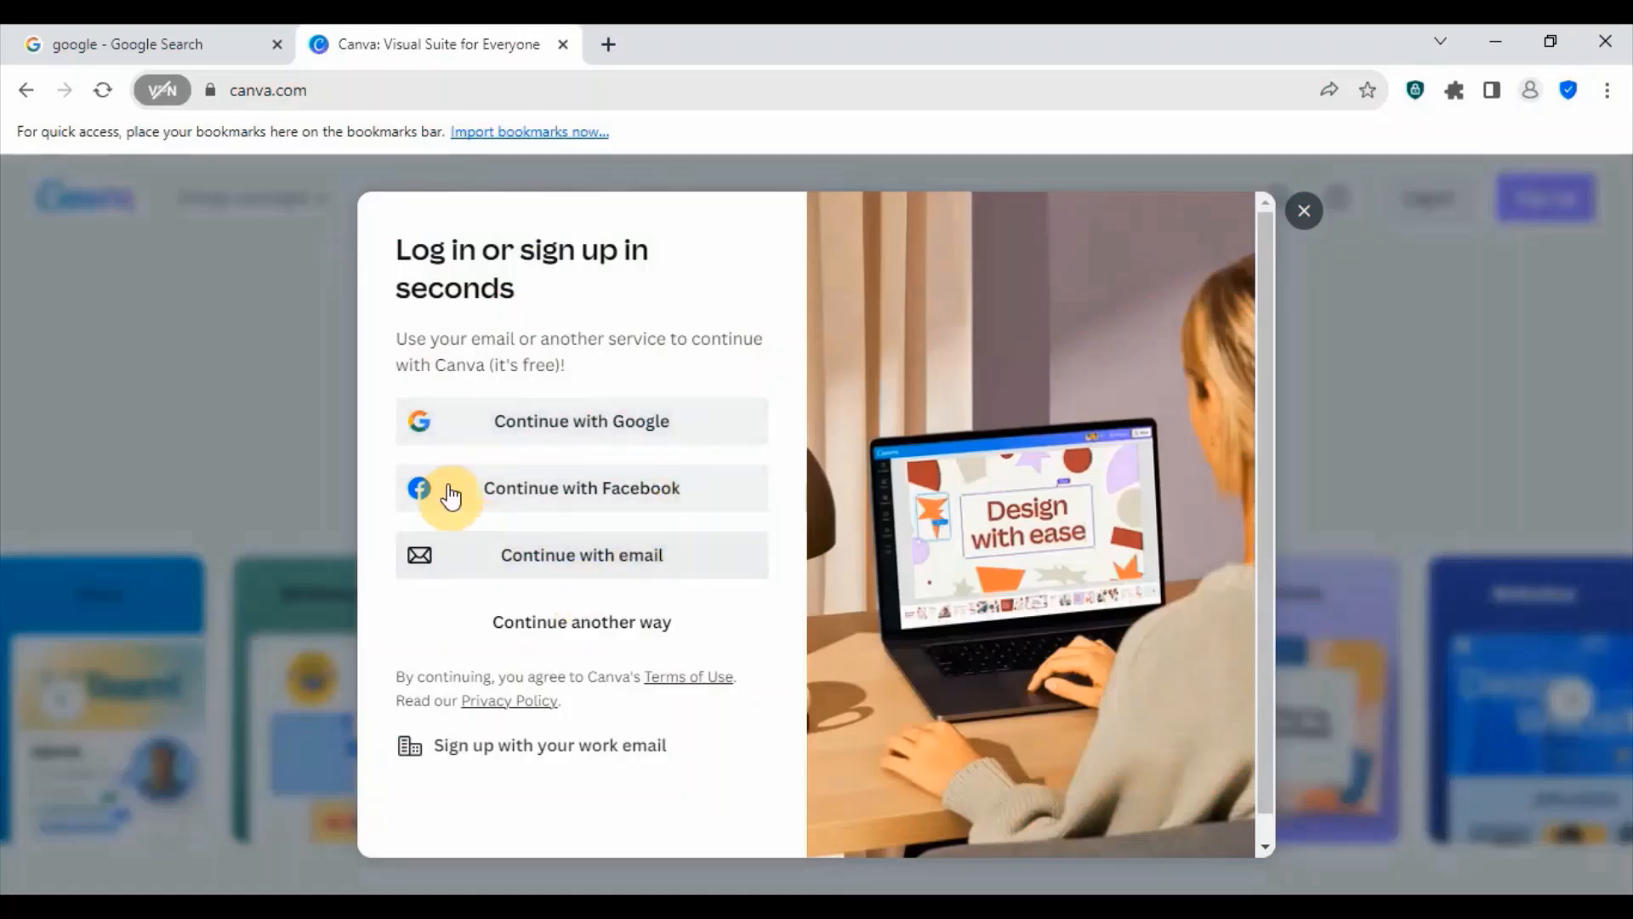
left_click(607, 423)
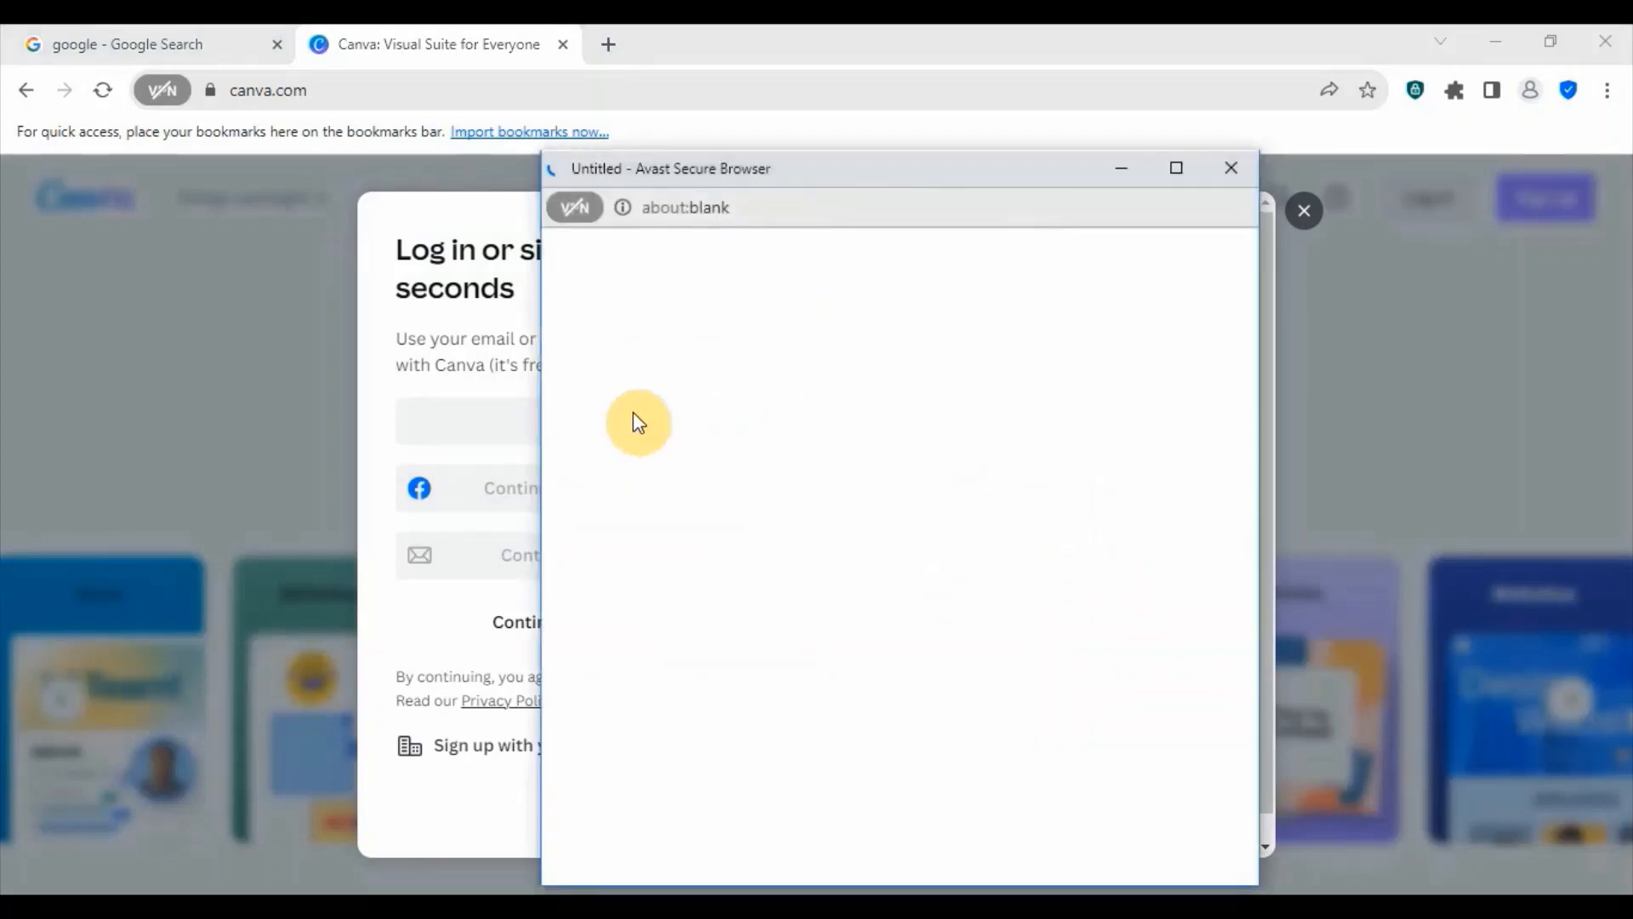
- Sign in with Google by entering the account's e-mail address and password
left_click(652, 534)
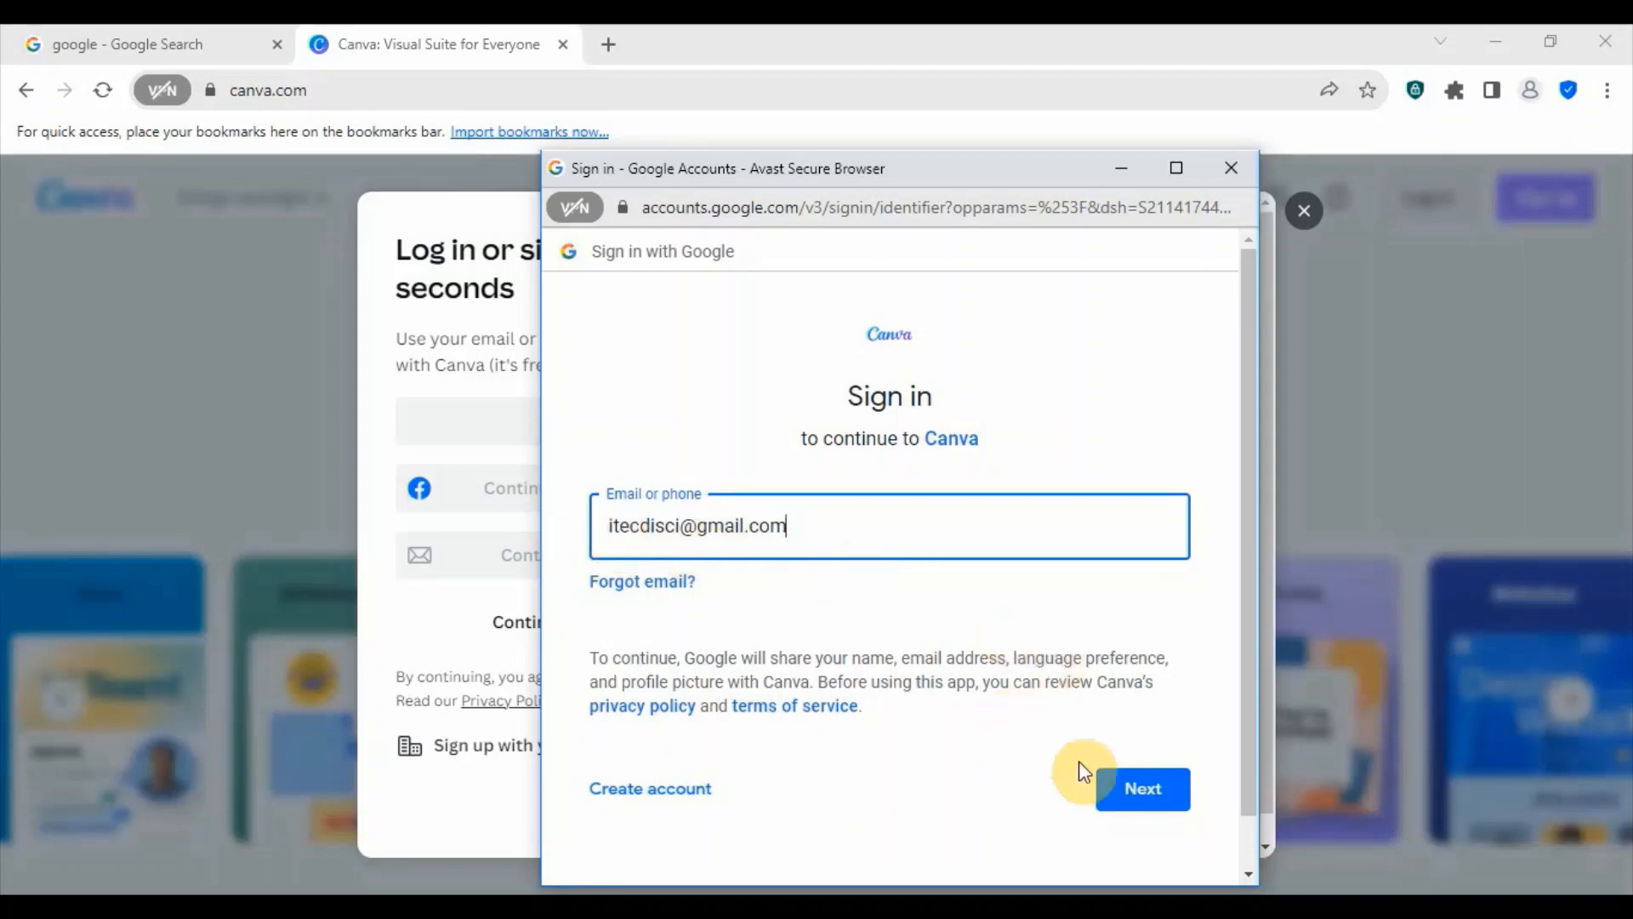
left_click(1131, 791)
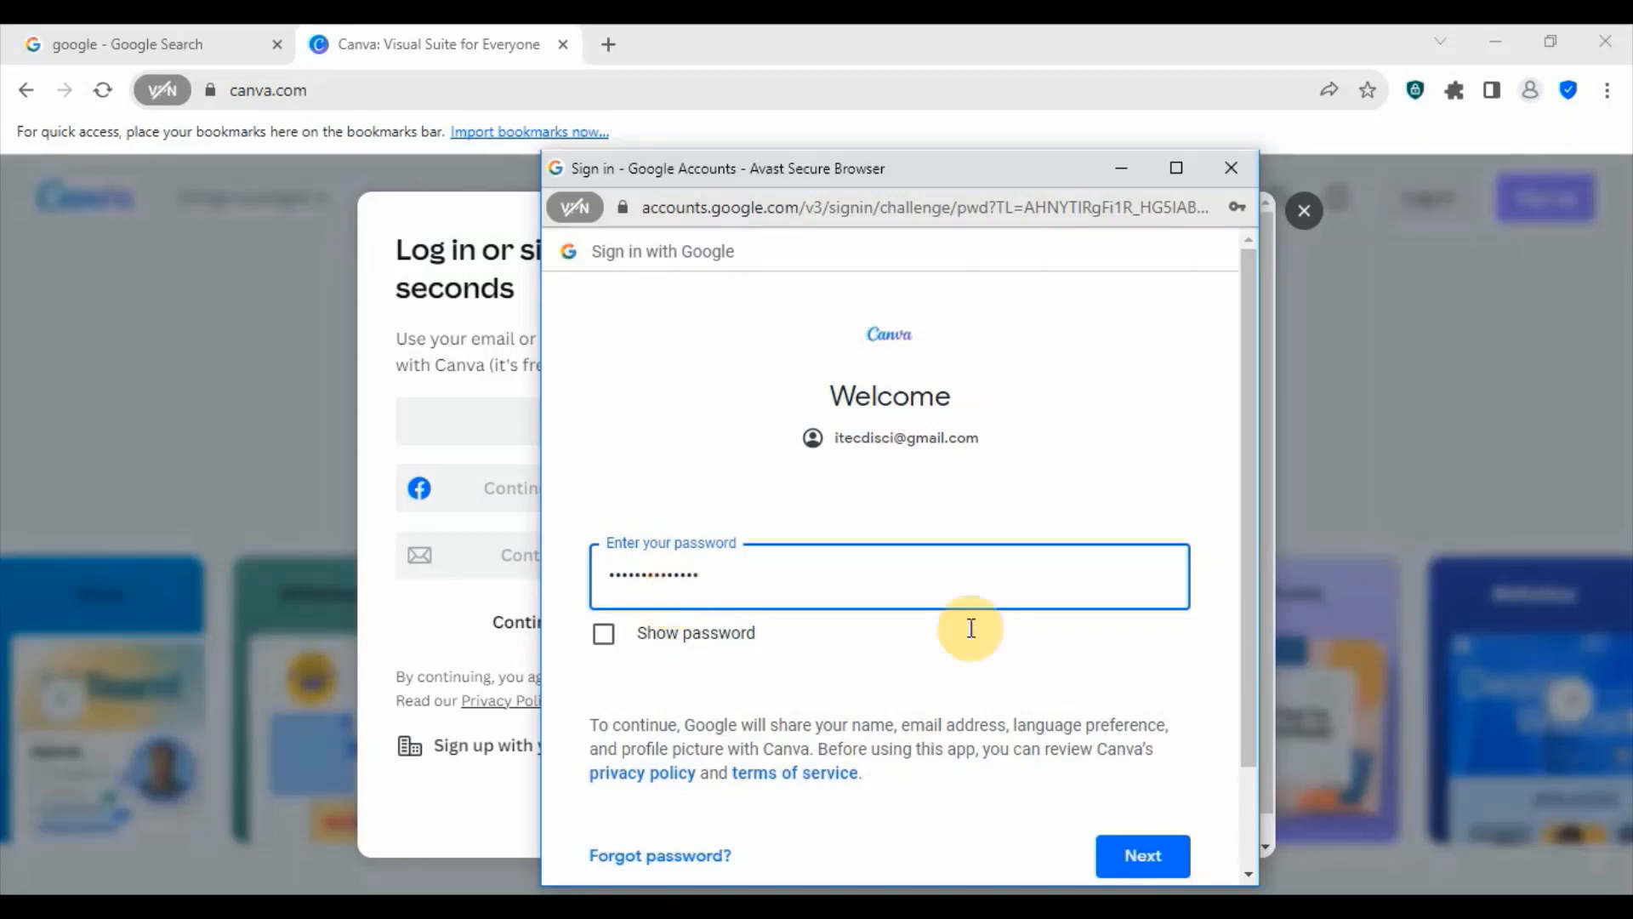
left_click(1143, 858)
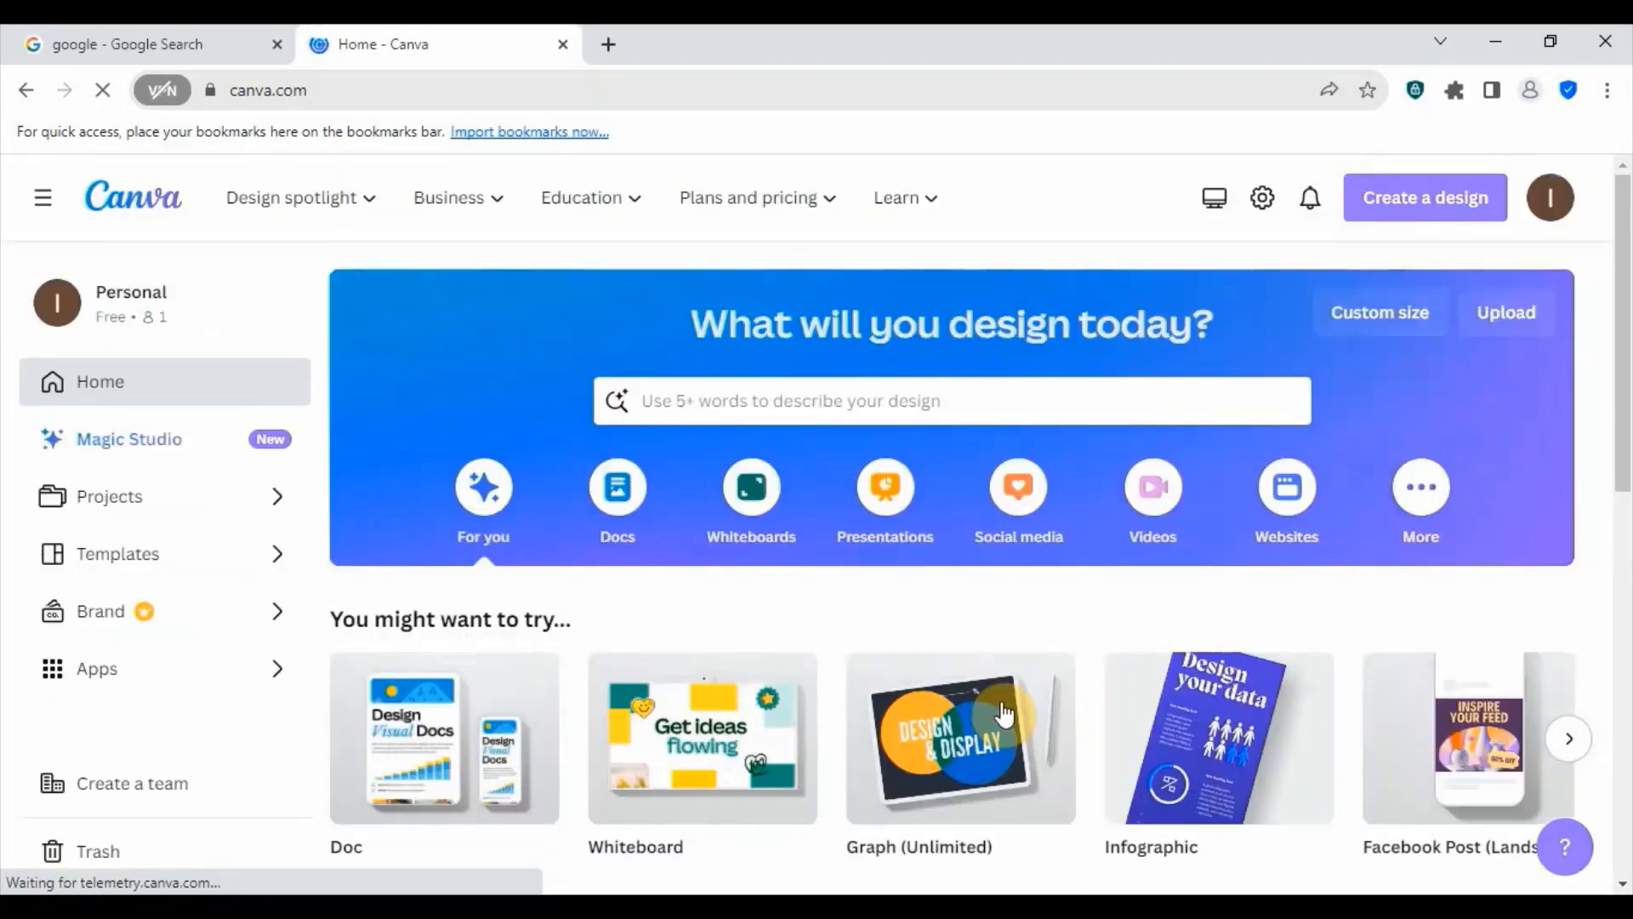
- Create a new custom-size design with a width of 1500 px and a height of 1500 px
scroll(1123, 576, "down", 3)
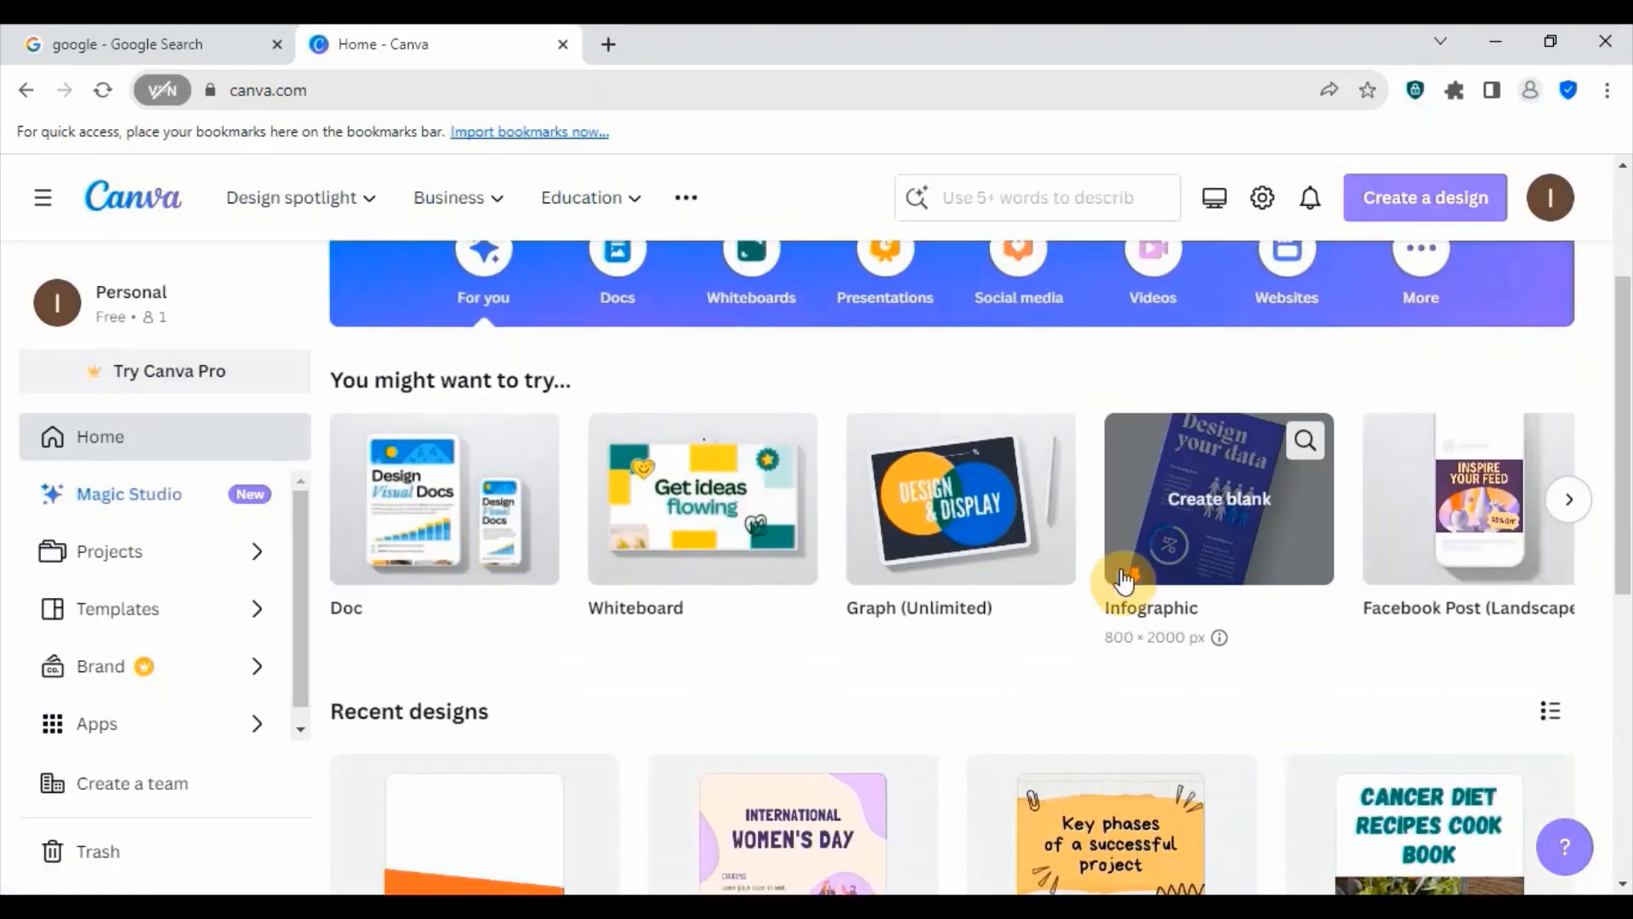
scroll(1124, 578, "down", 5)
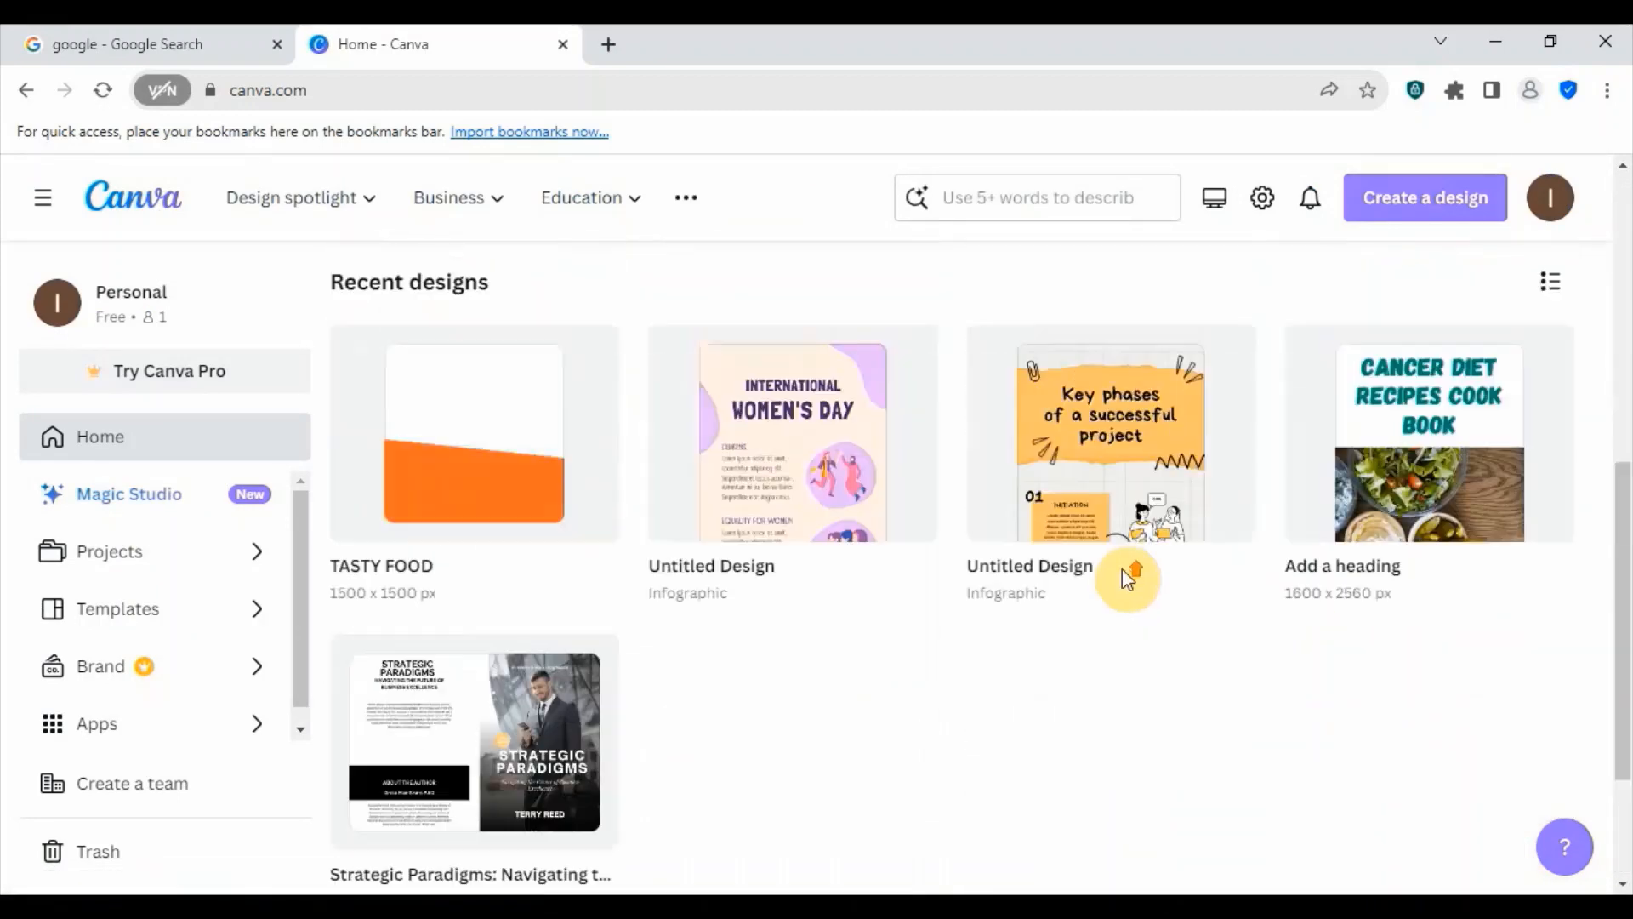
scroll(1121, 568, "up", 6)
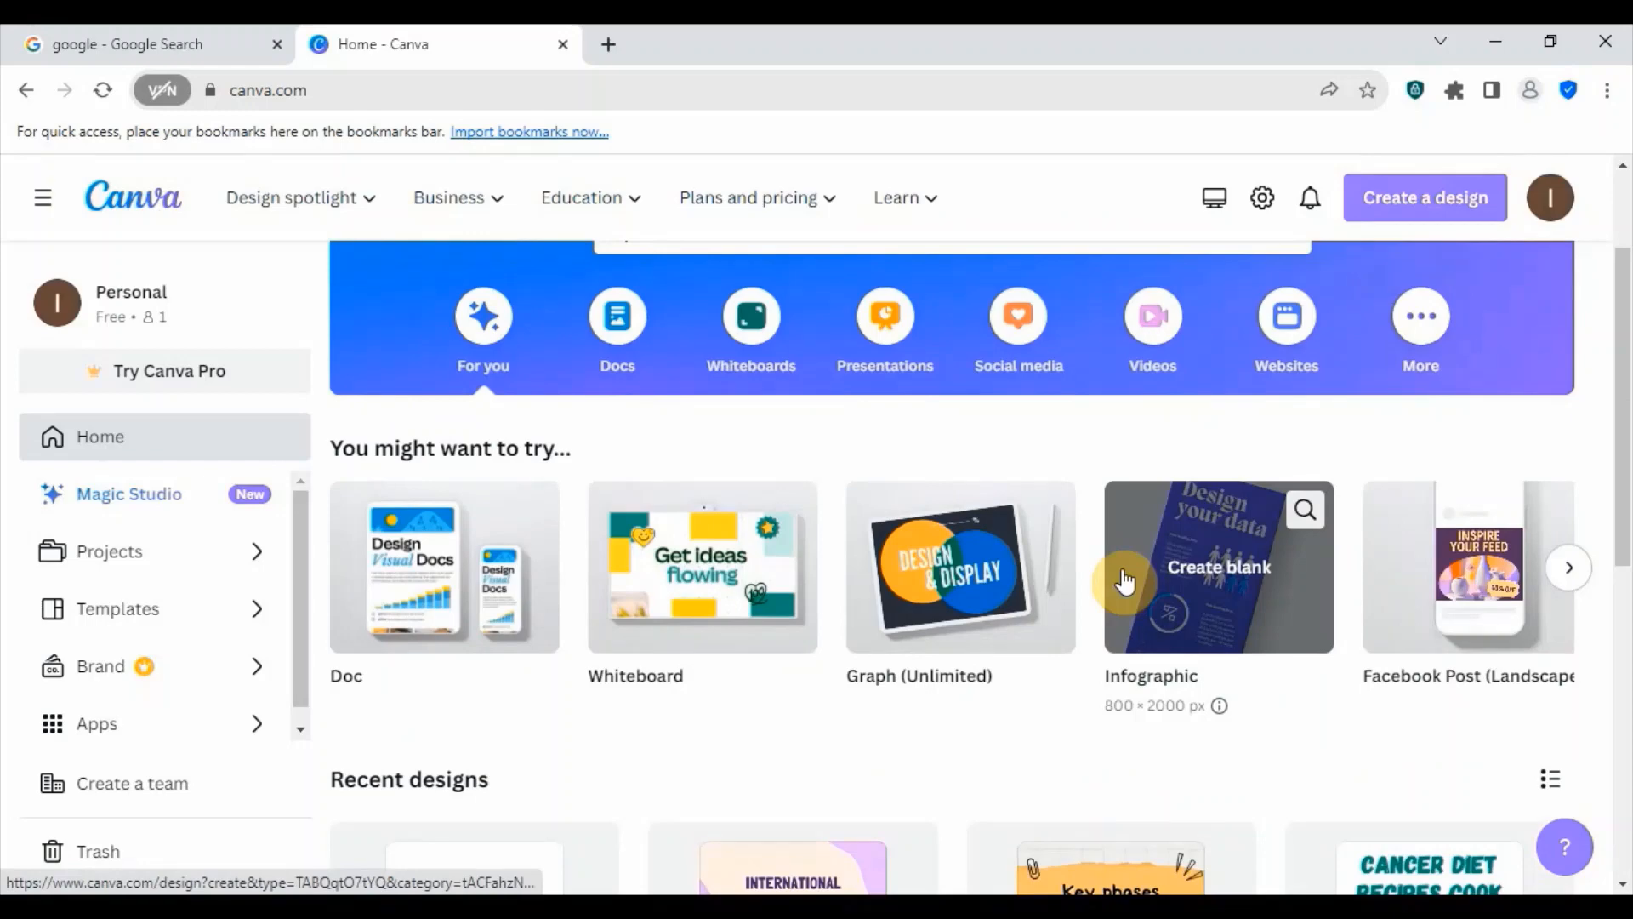
scroll(933, 406, "up", 2)
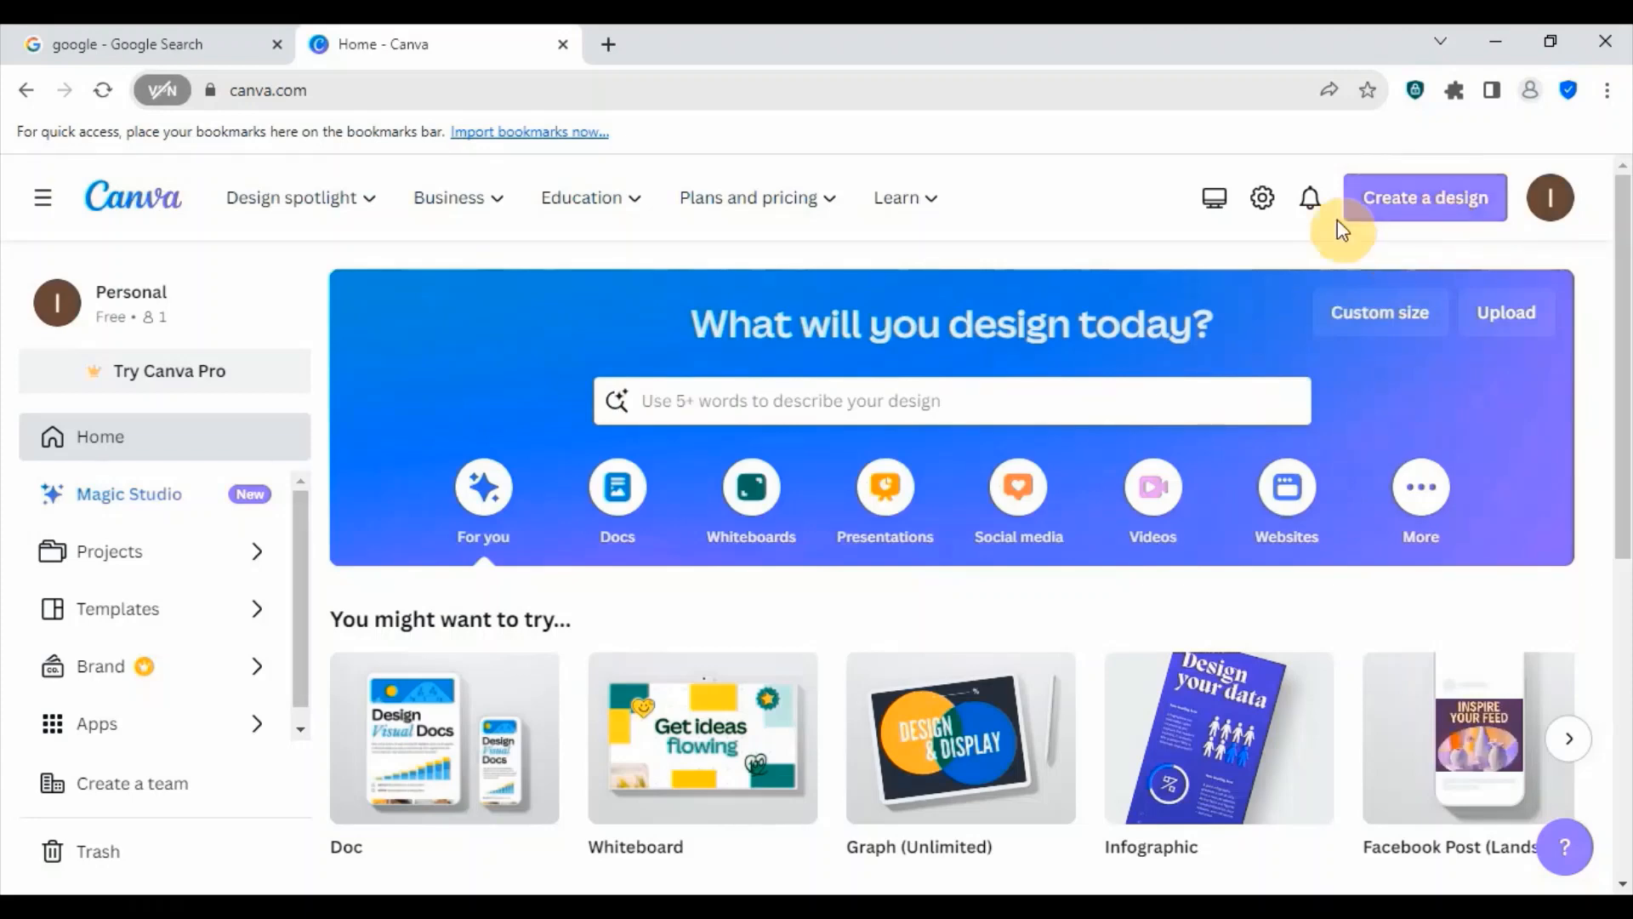
left_click(1414, 208)
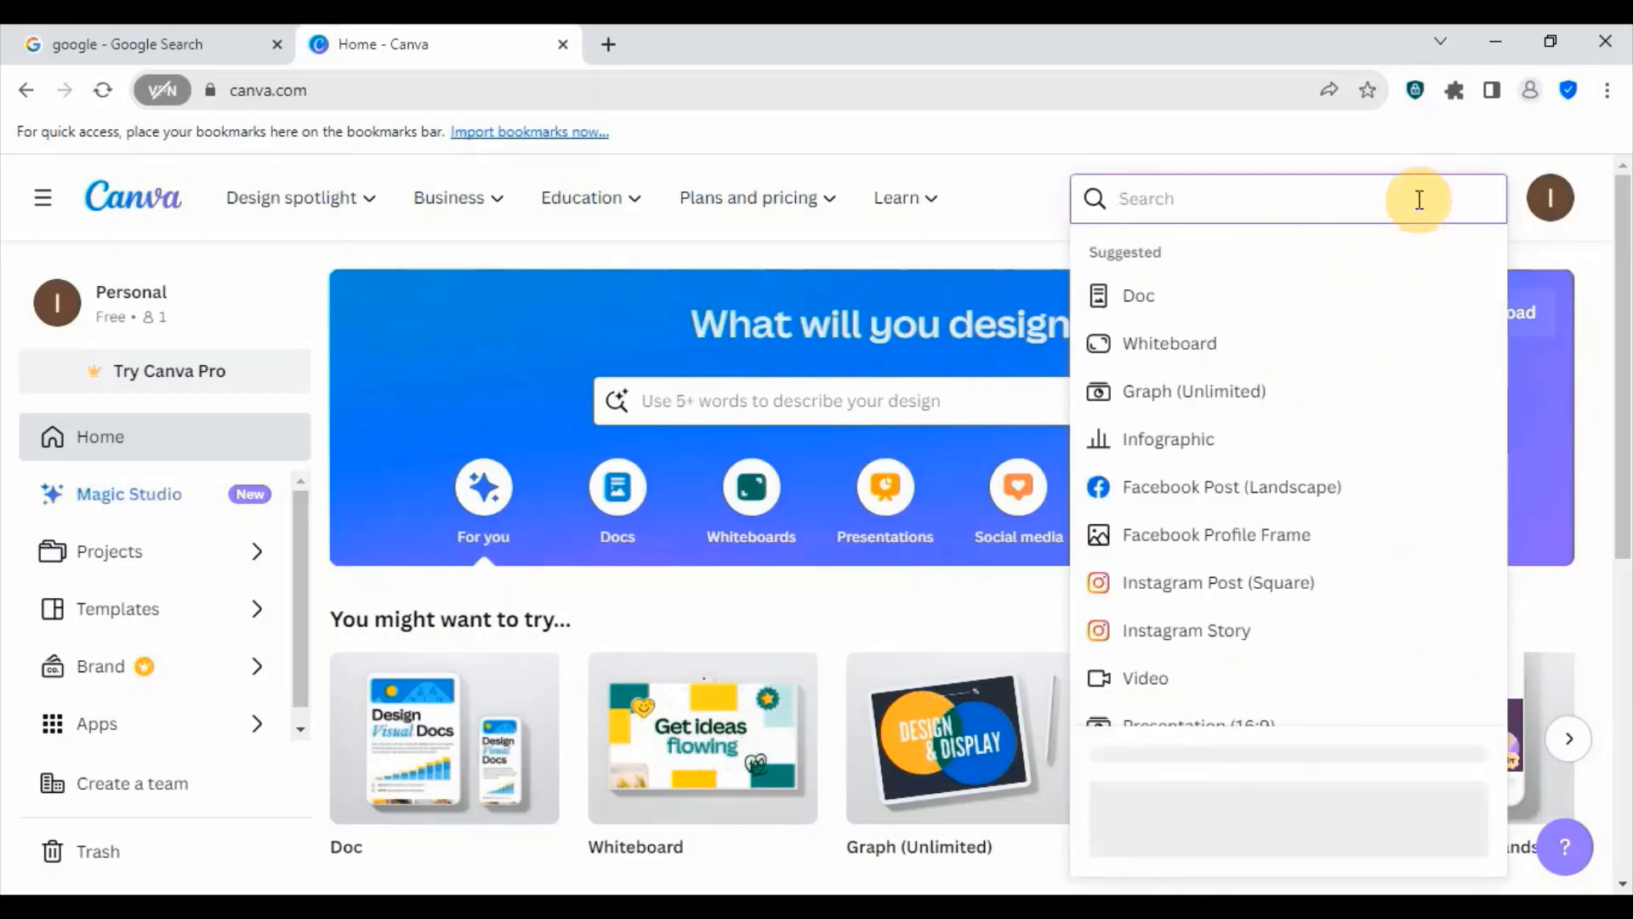
scroll(1251, 467, "down", 8)
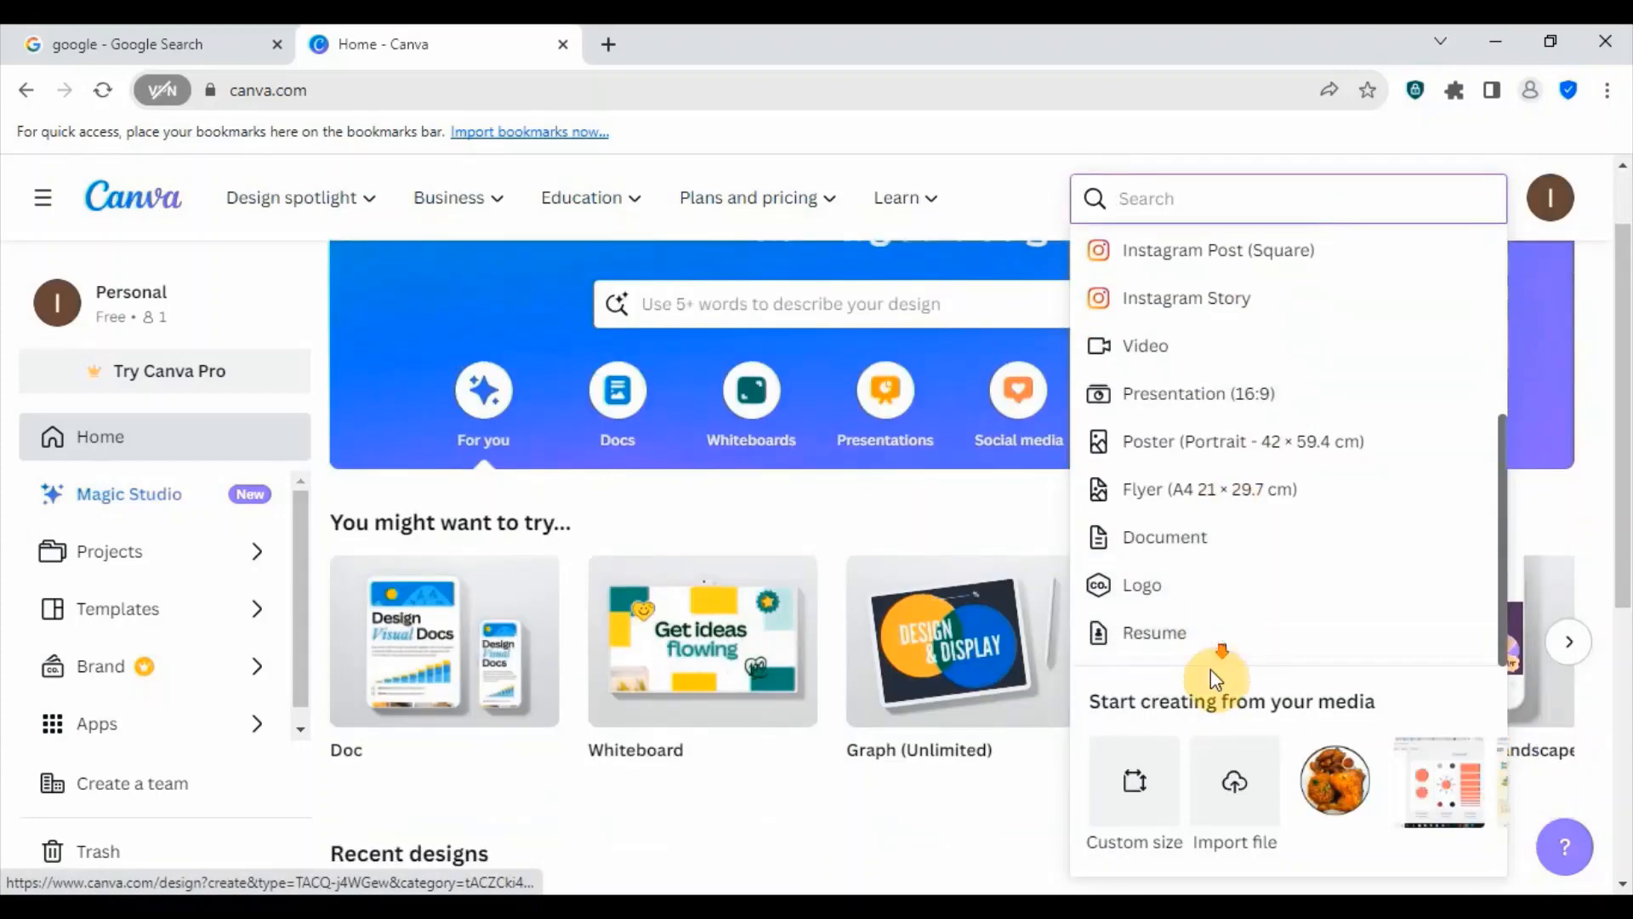
left_click(1155, 801)
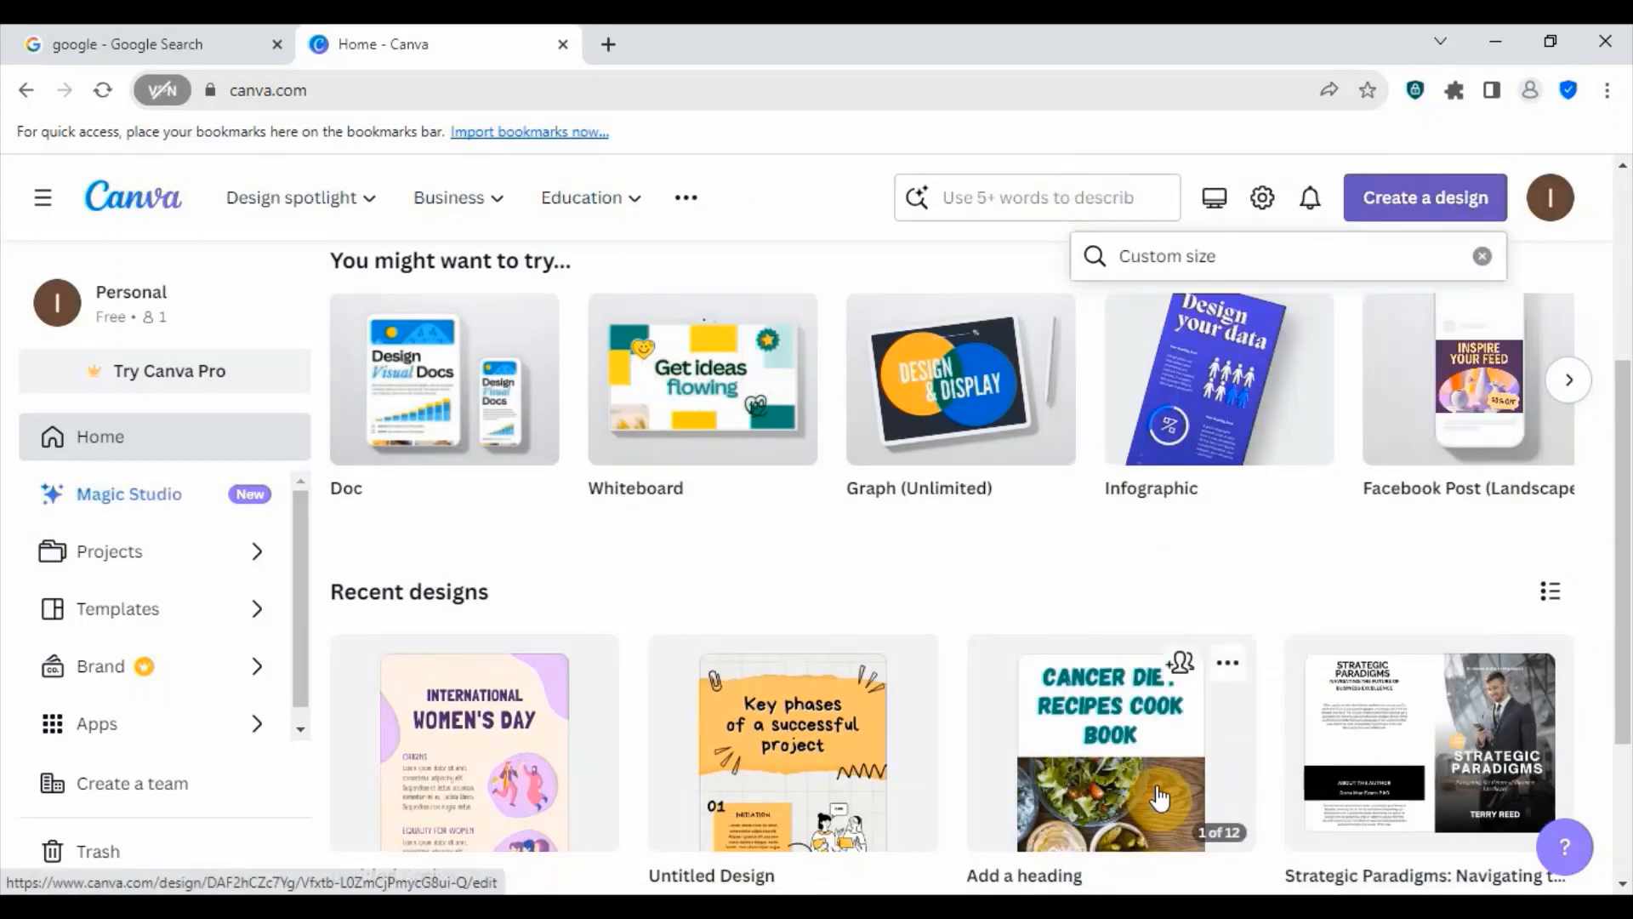
left_click(1140, 364)
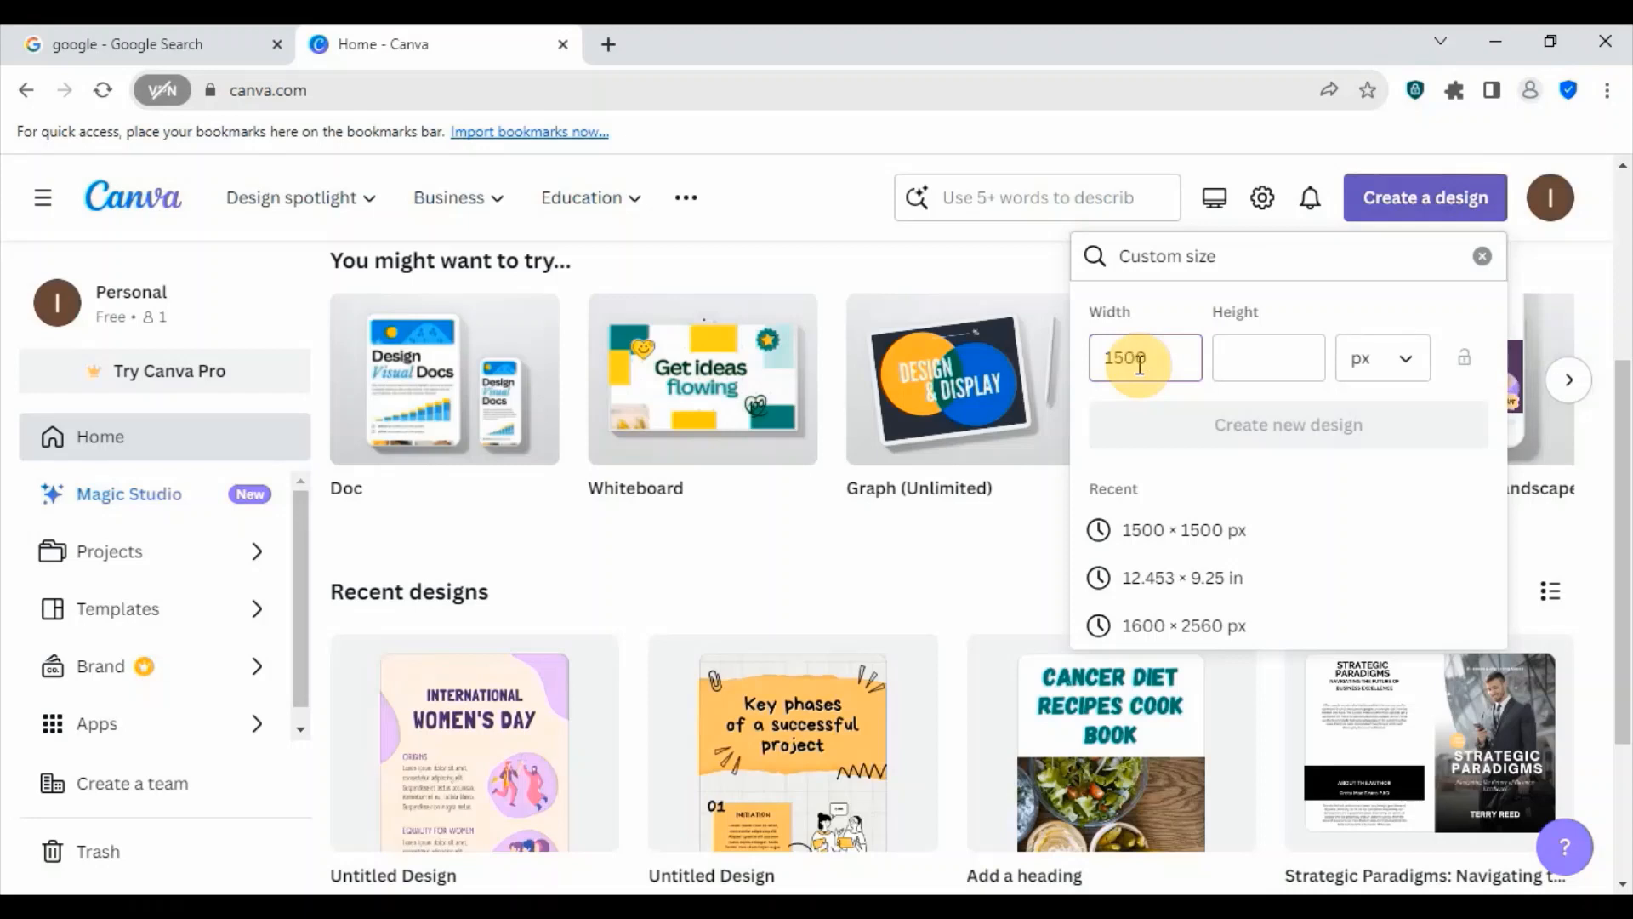
left_click(1216, 355)
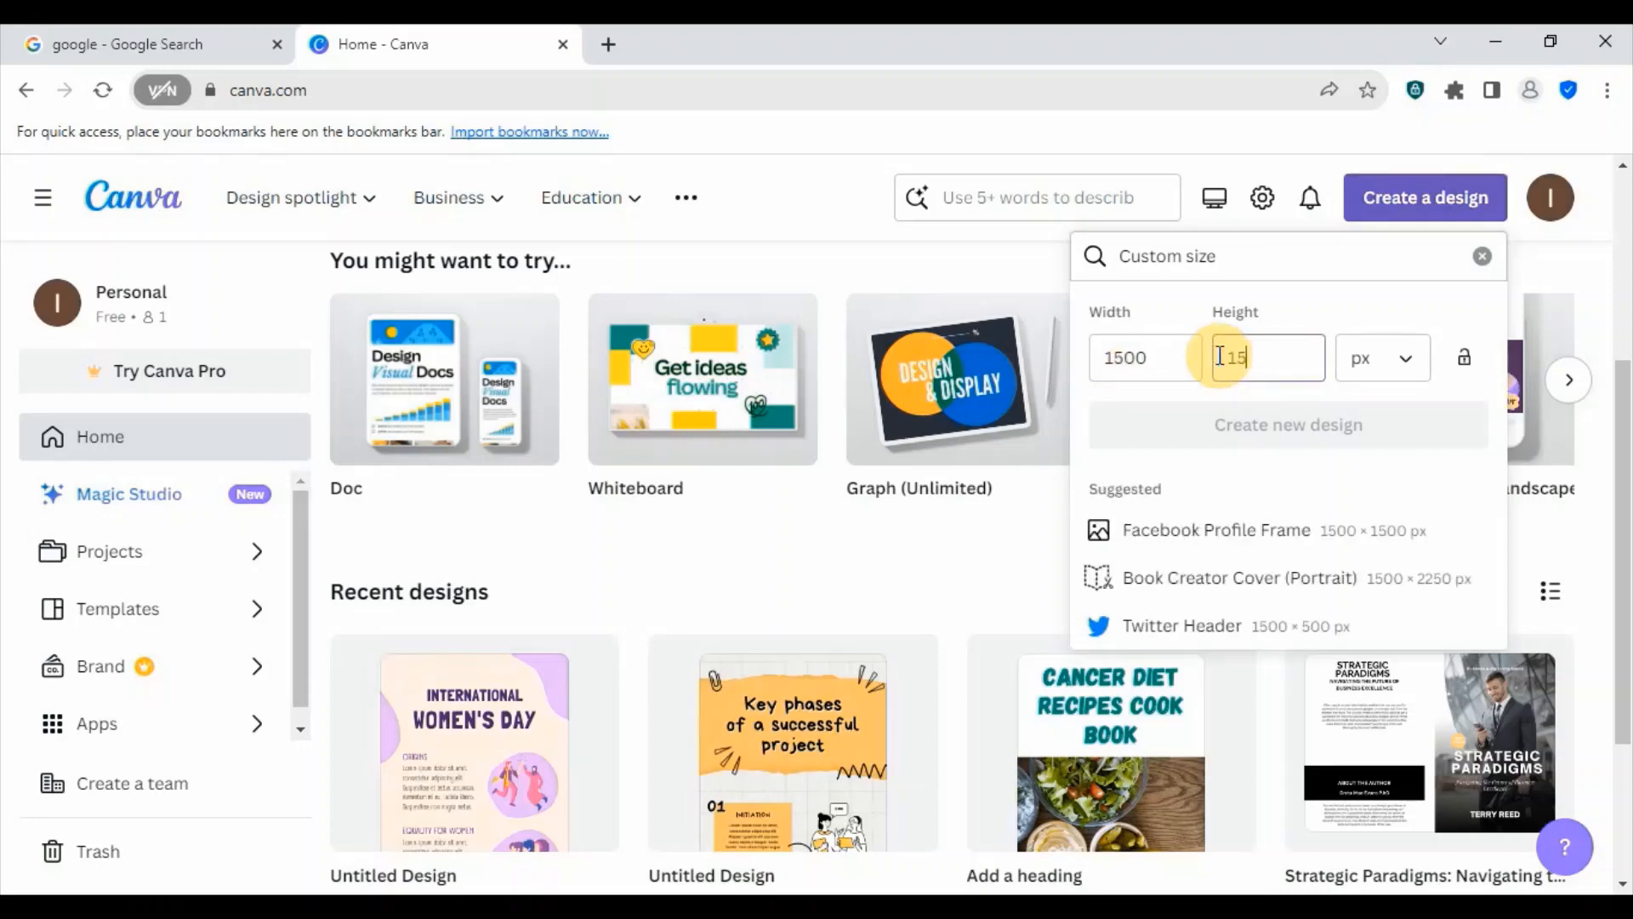
type("1500")
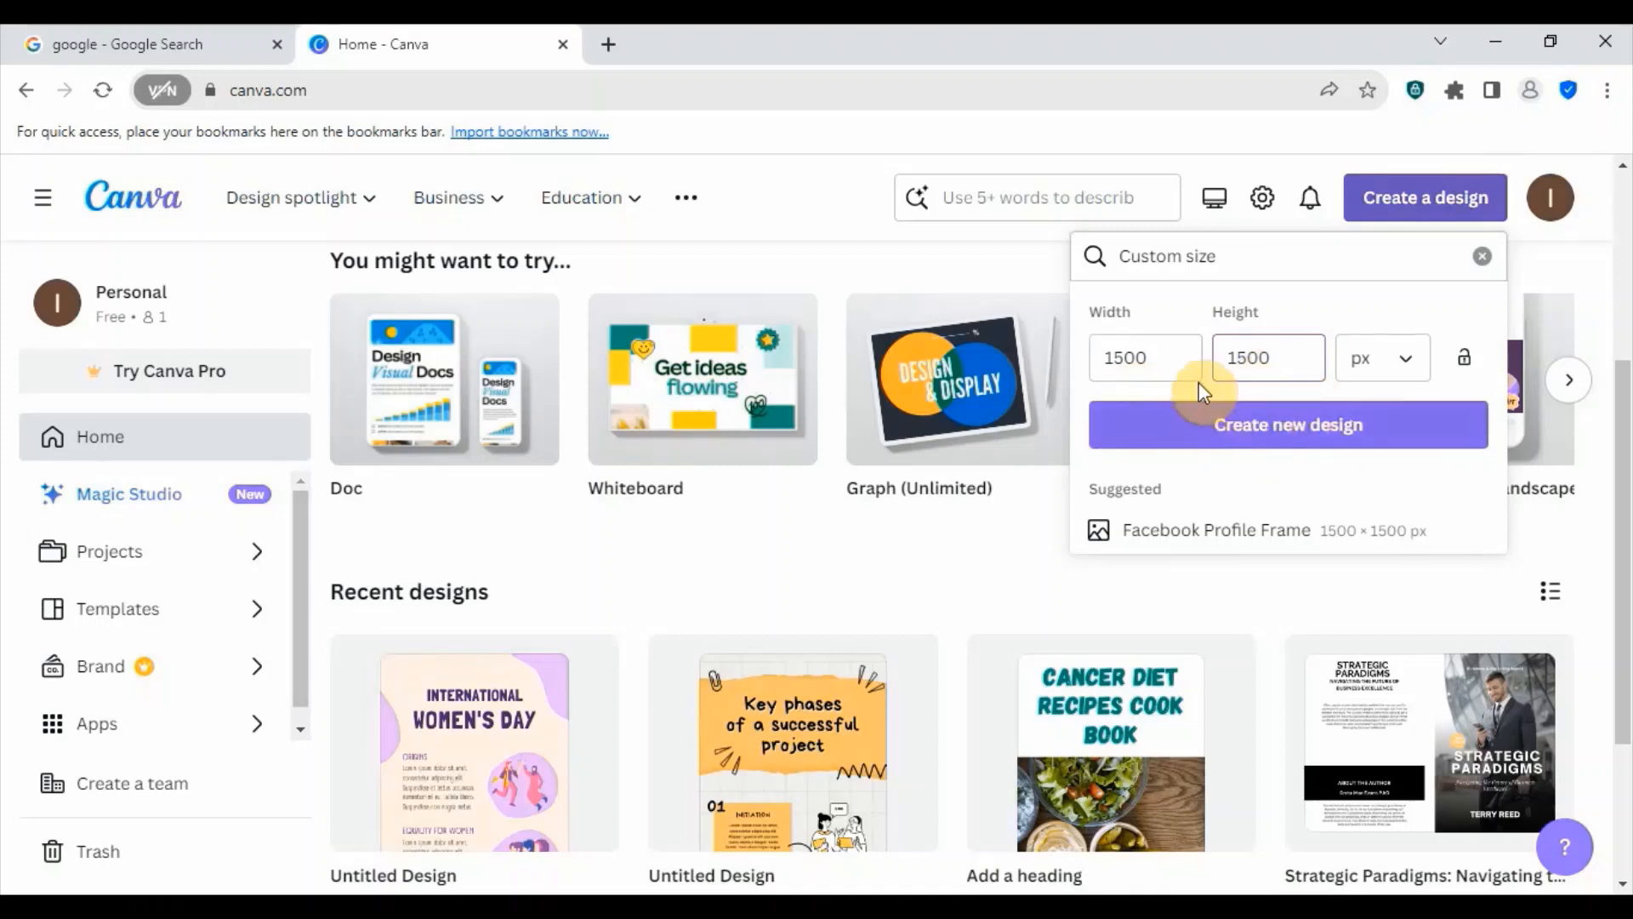
left_click(1286, 425)
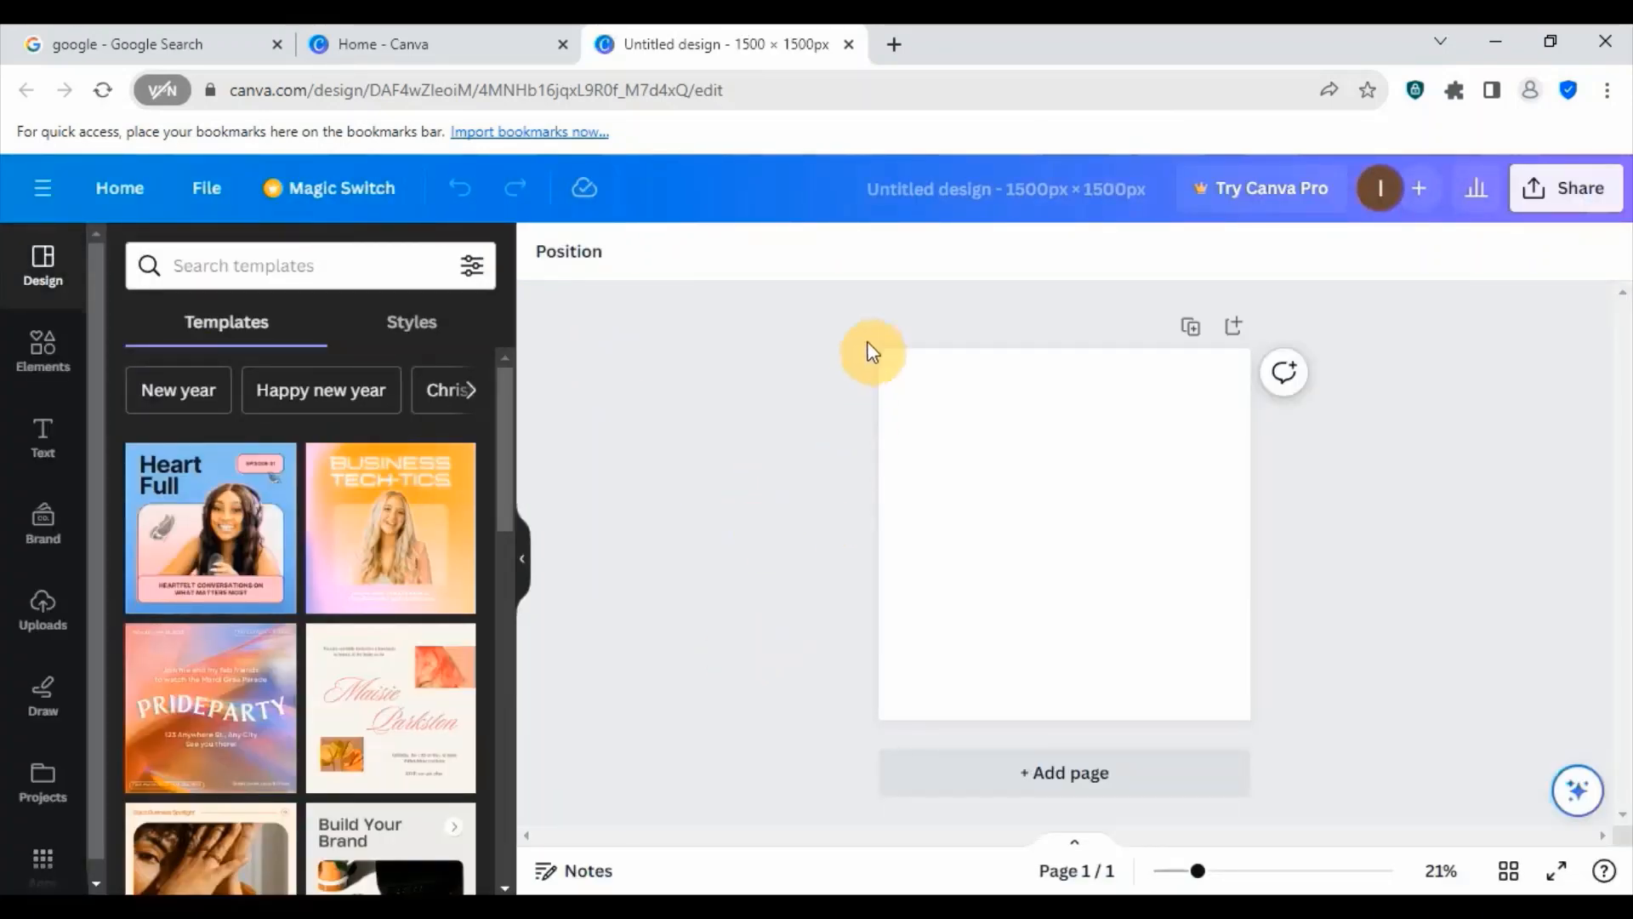
- Add a square shape to the blank page and stretch it into a wide rectangle extending past the page's left edge
left_click(946, 595)
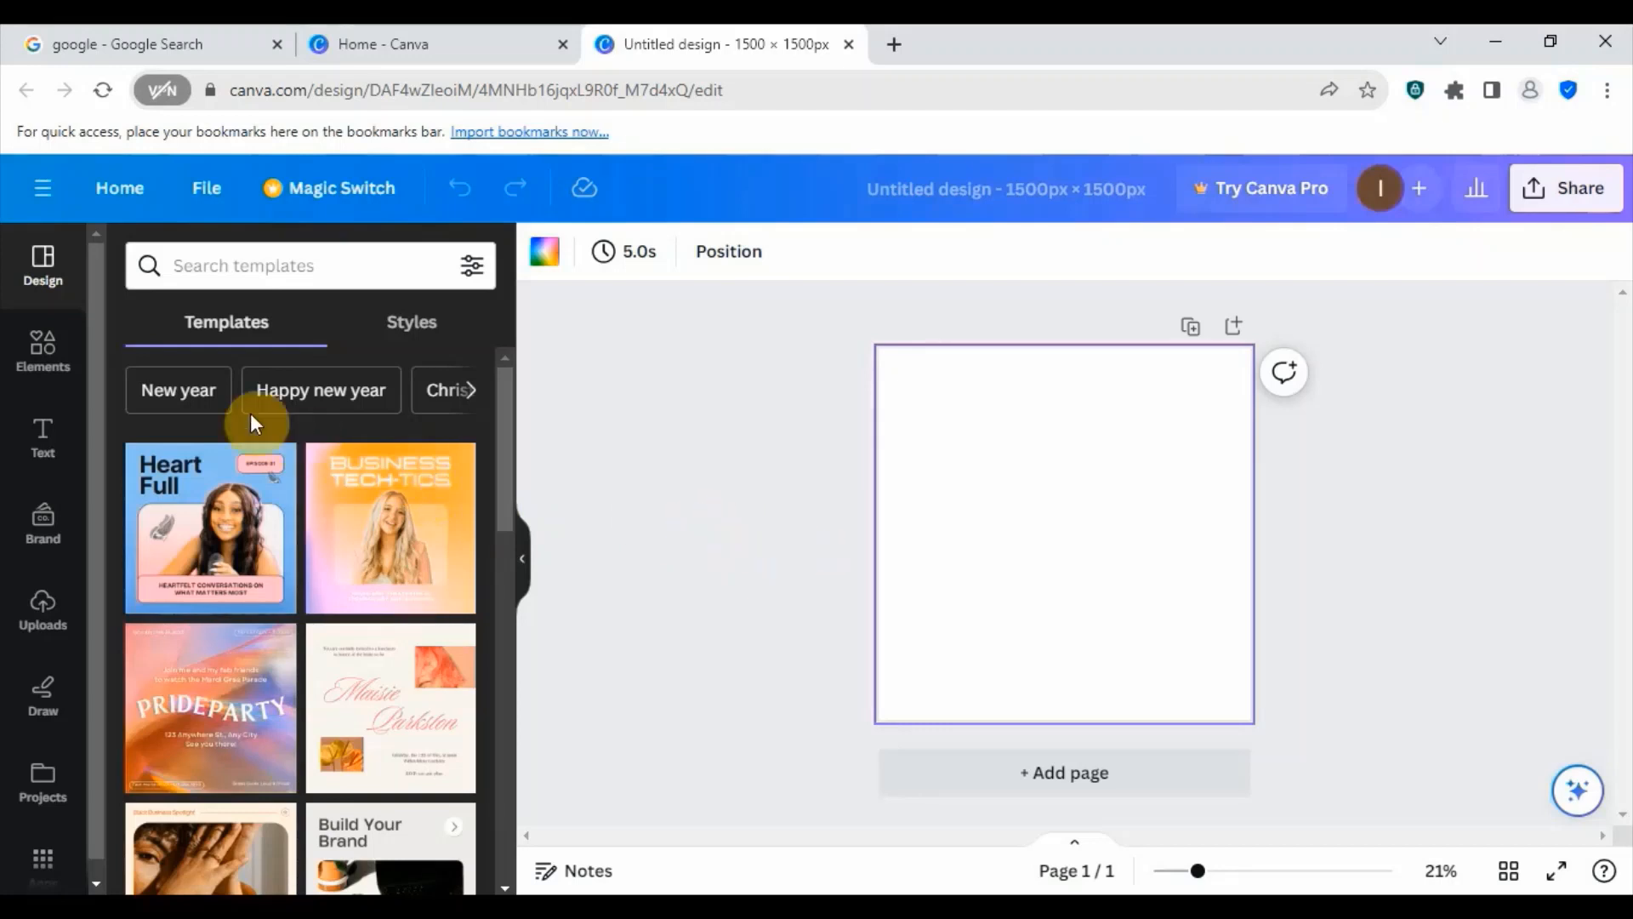
left_click(49, 356)
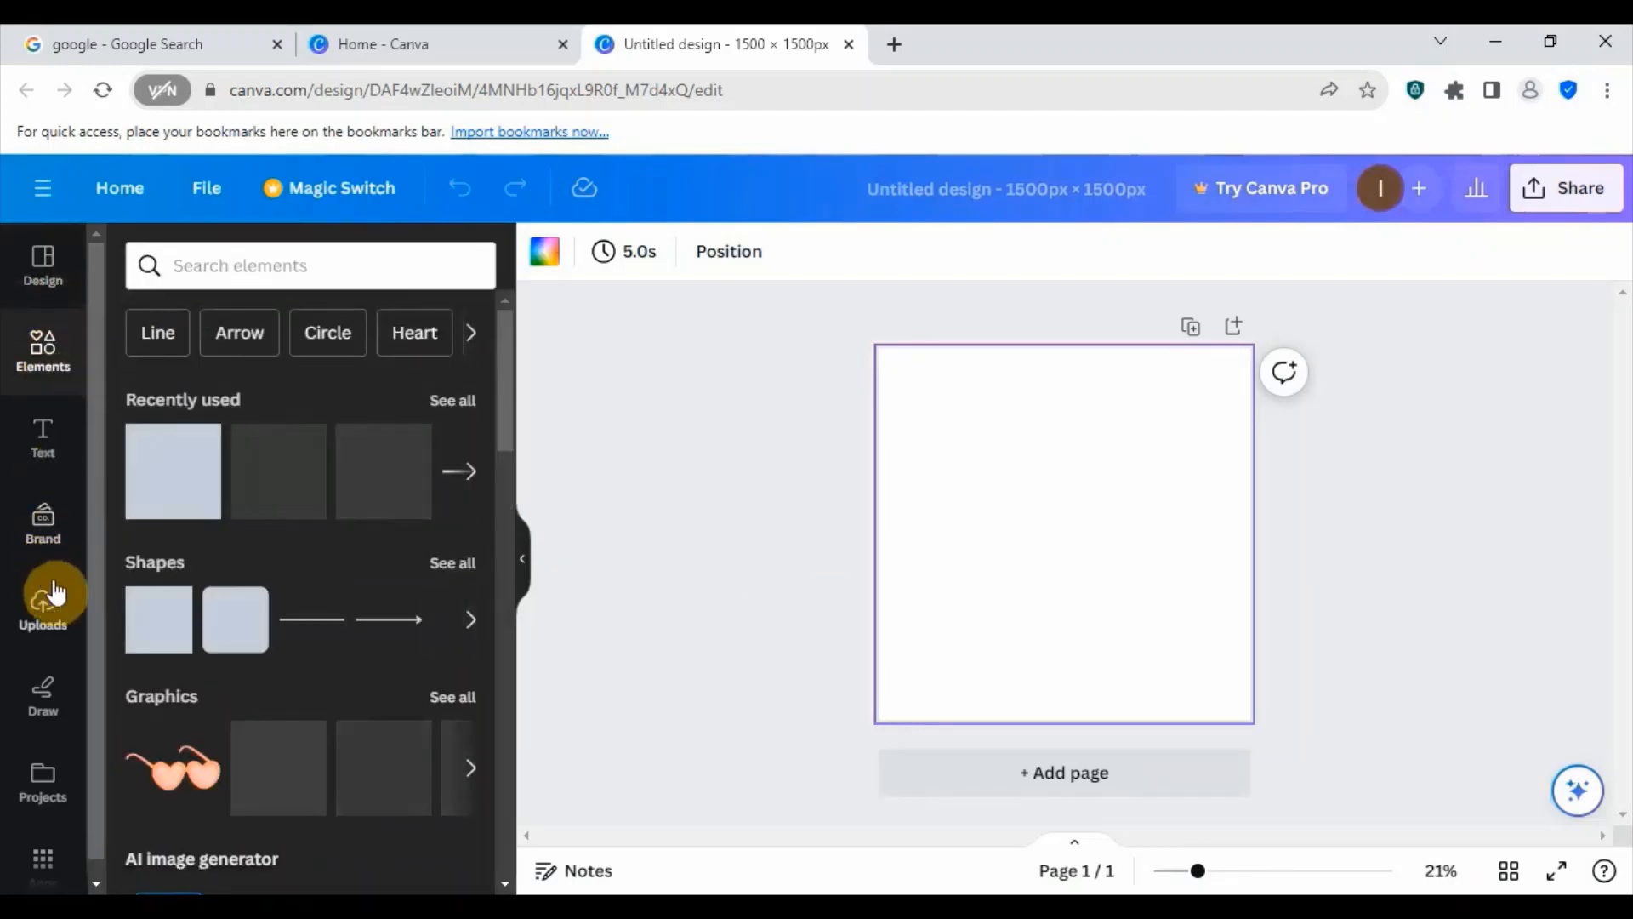
left_click(159, 473)
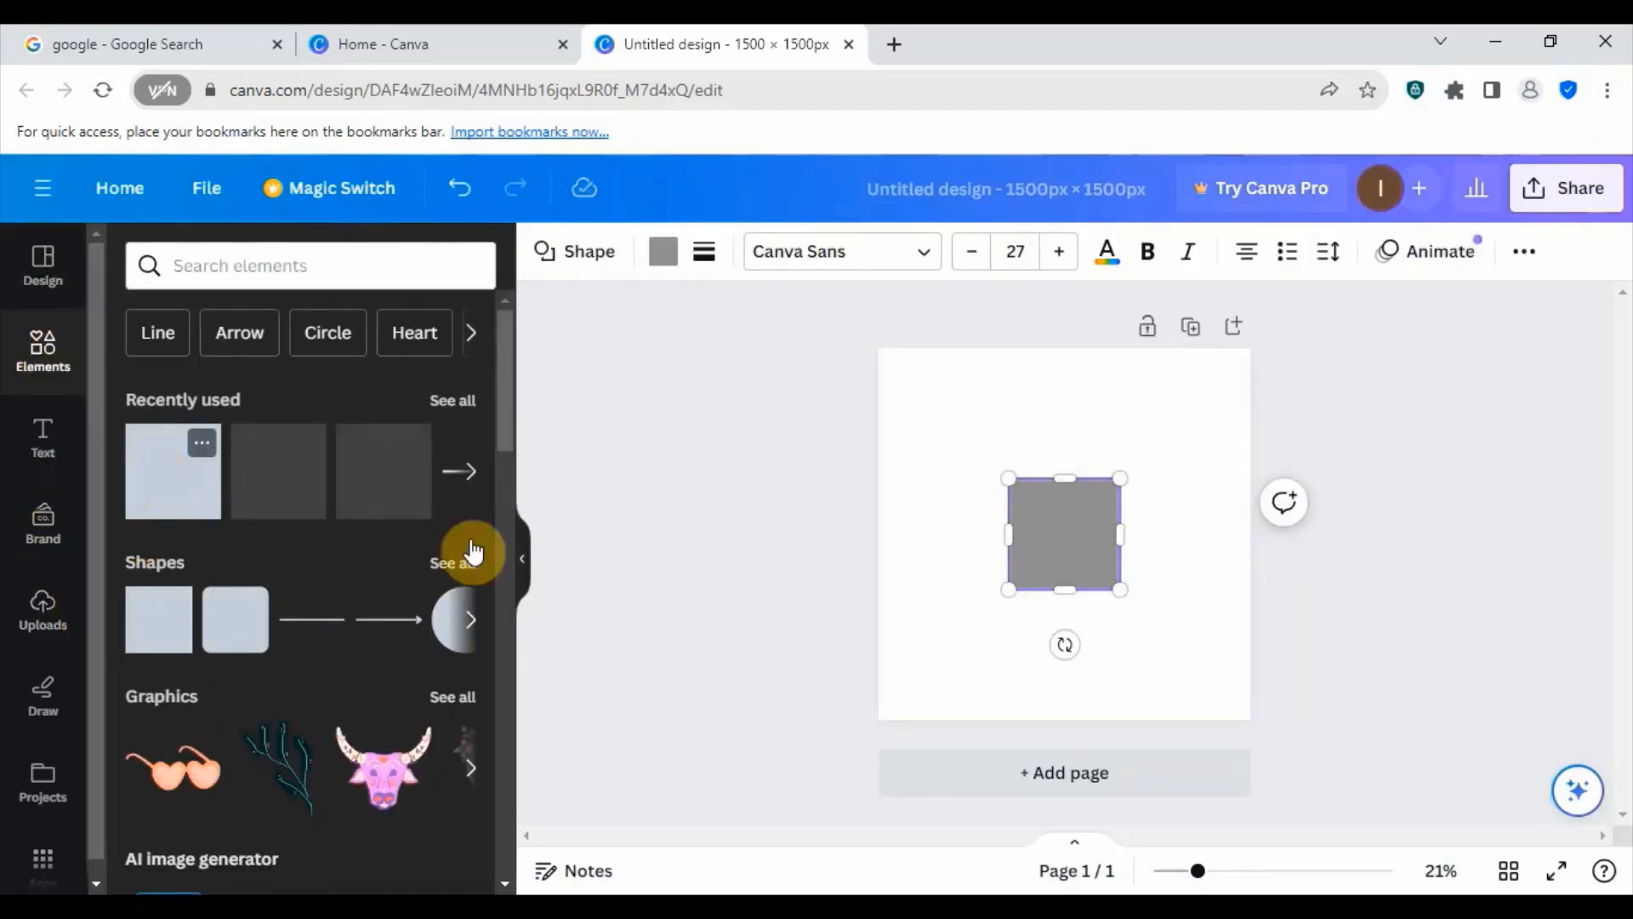
left_click(1052, 536)
left_click_drag(1007, 536, 848, 535)
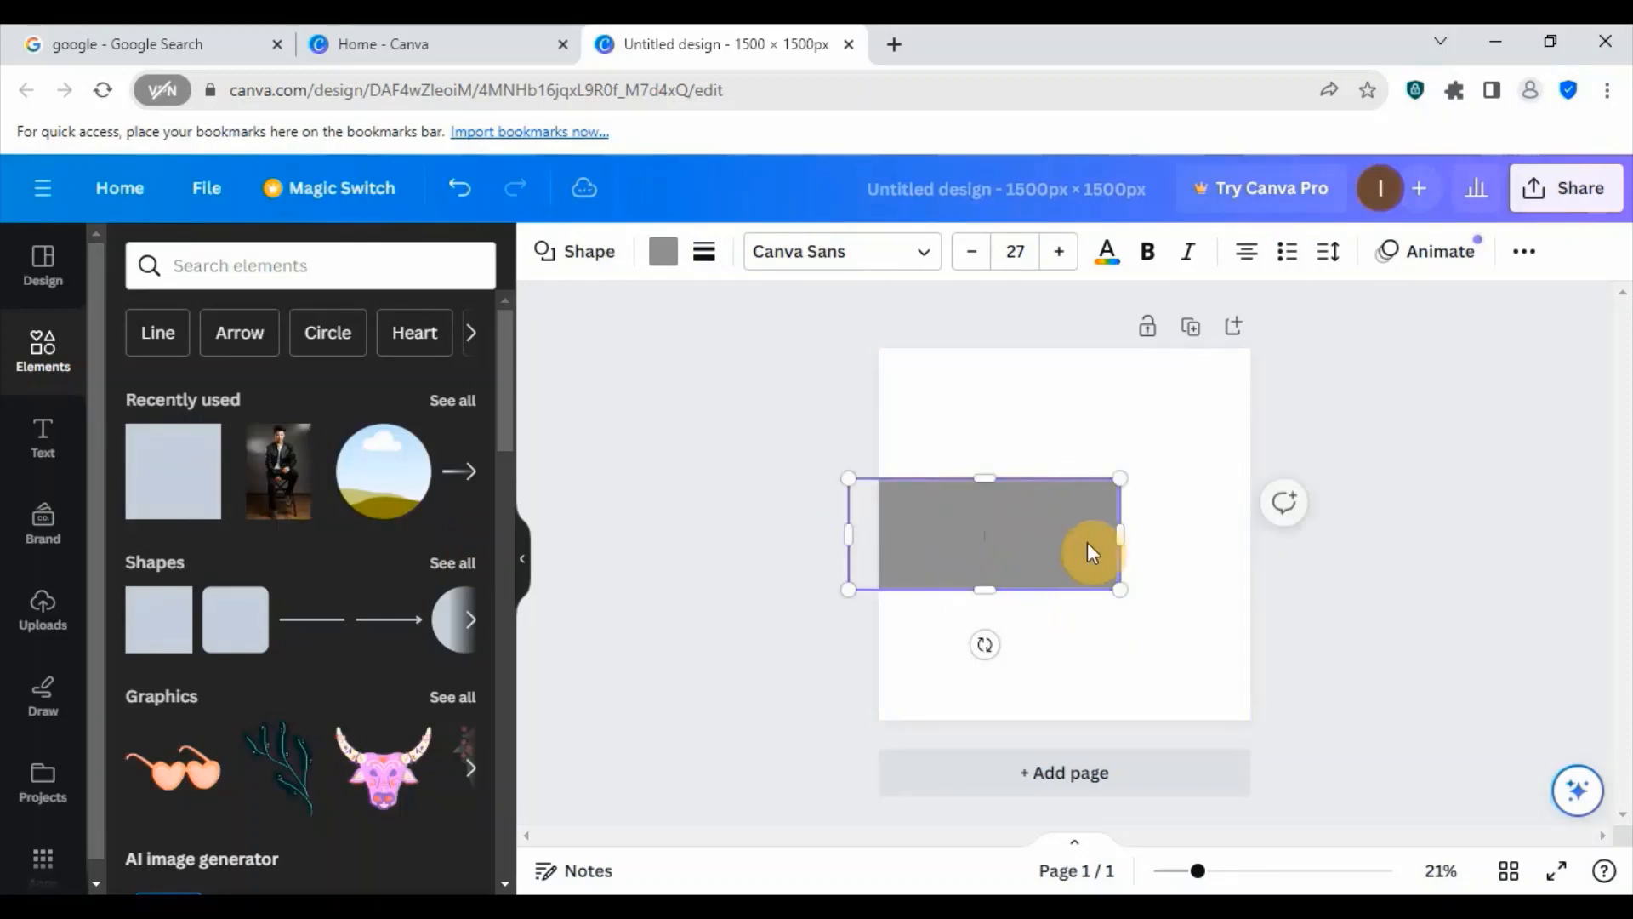
left_click_drag(1118, 536, 1192, 536)
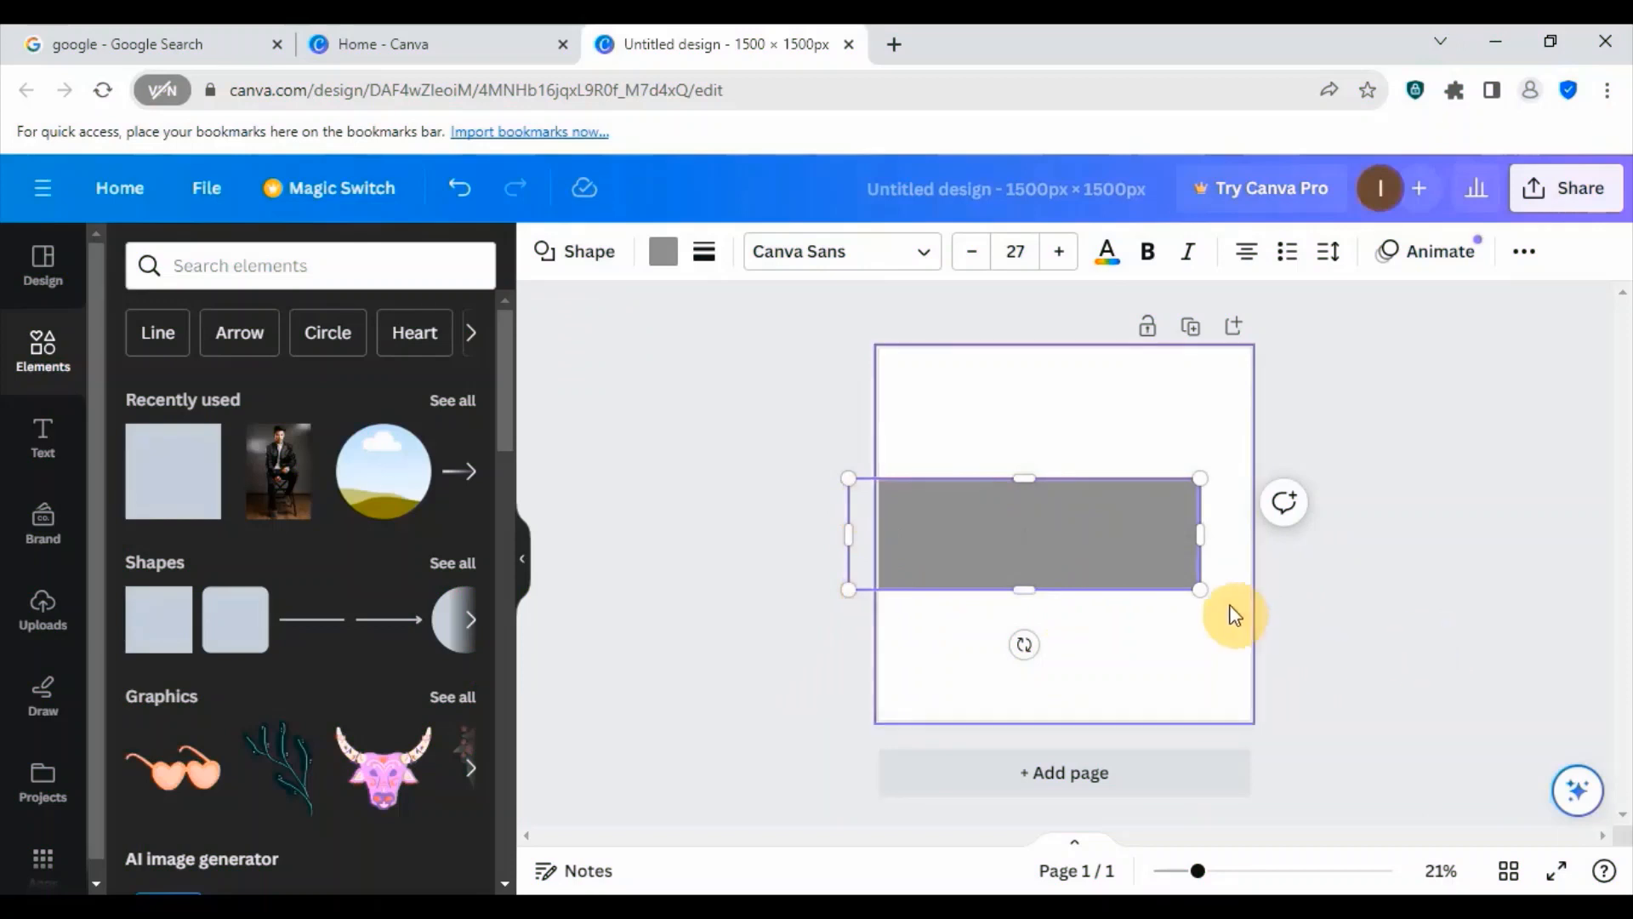
left_click_drag(1200, 587, 1171, 660)
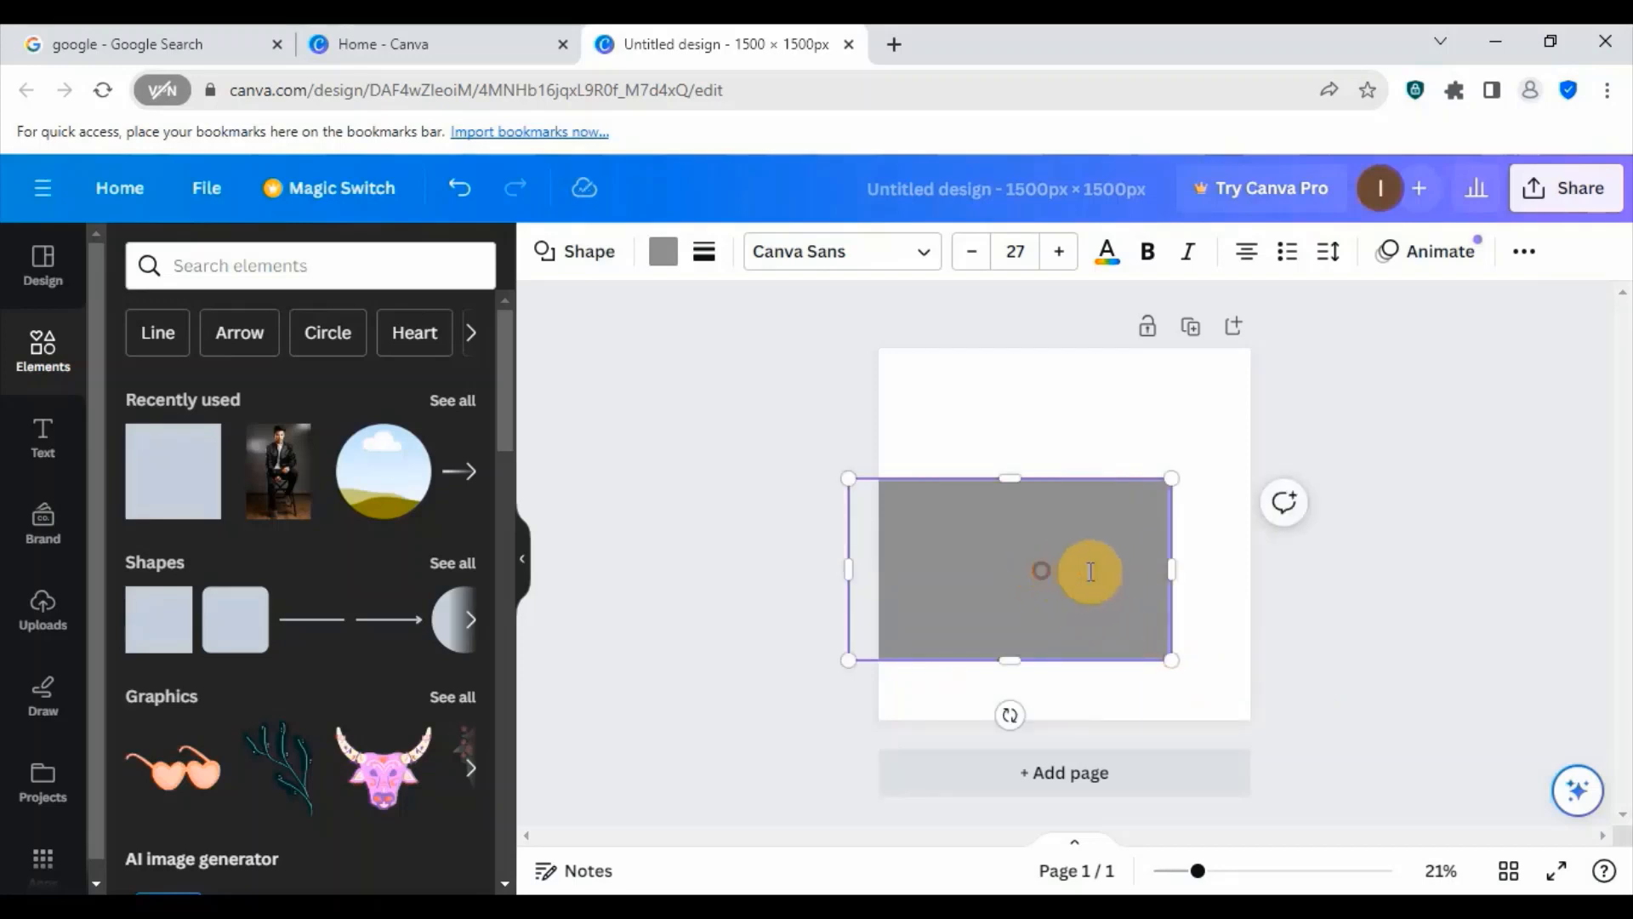
- Move the grey rectangle fully onto the page and enlarge it to cover most of the page's lower part
left_click(1130, 416)
left_click_drag(1083, 554, 1119, 525)
left_click_drag(1210, 641, 1213, 703)
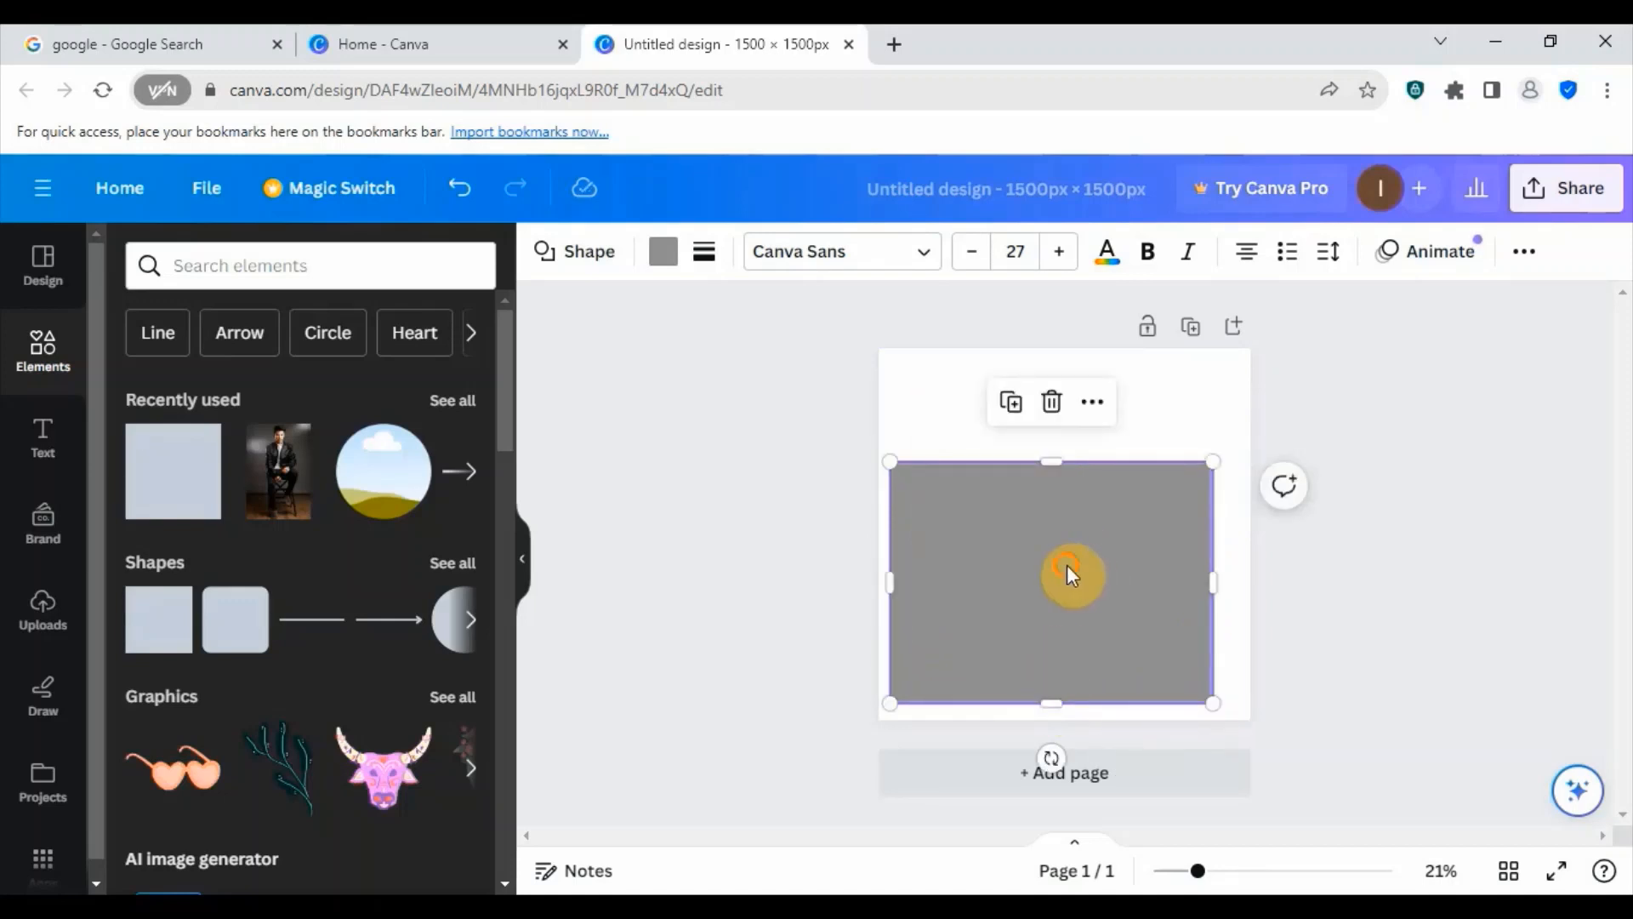
left_click_drag(1068, 569, 1093, 557)
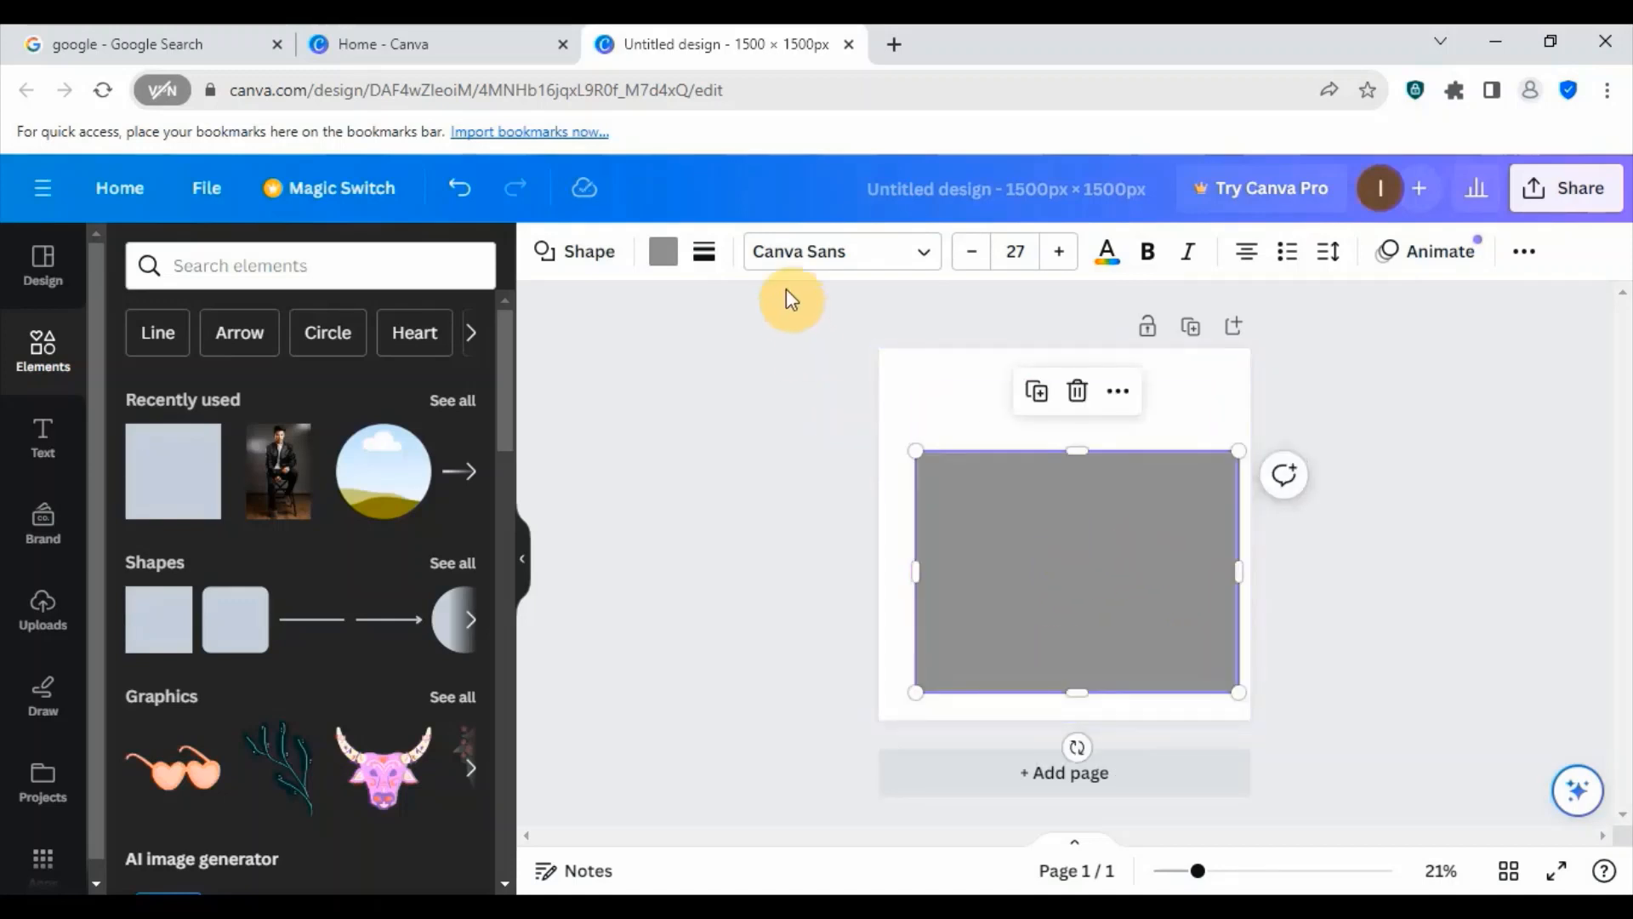
left_click(1196, 392)
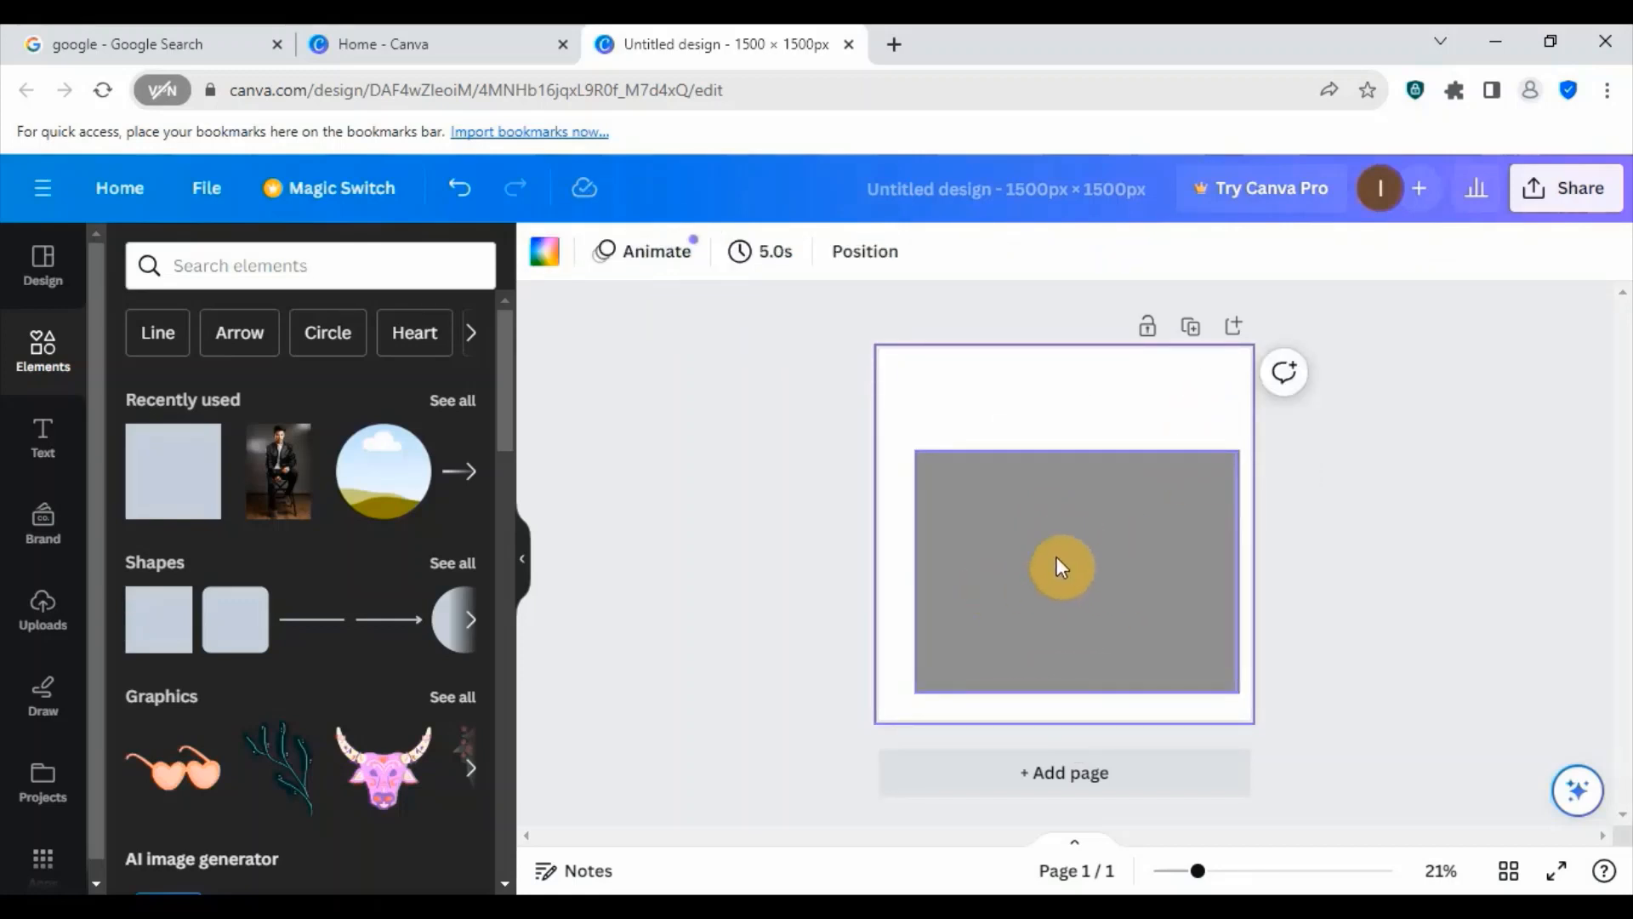
- Fill the grey rectangle with the default solid color Bright red #ff3131
left_click(1063, 561)
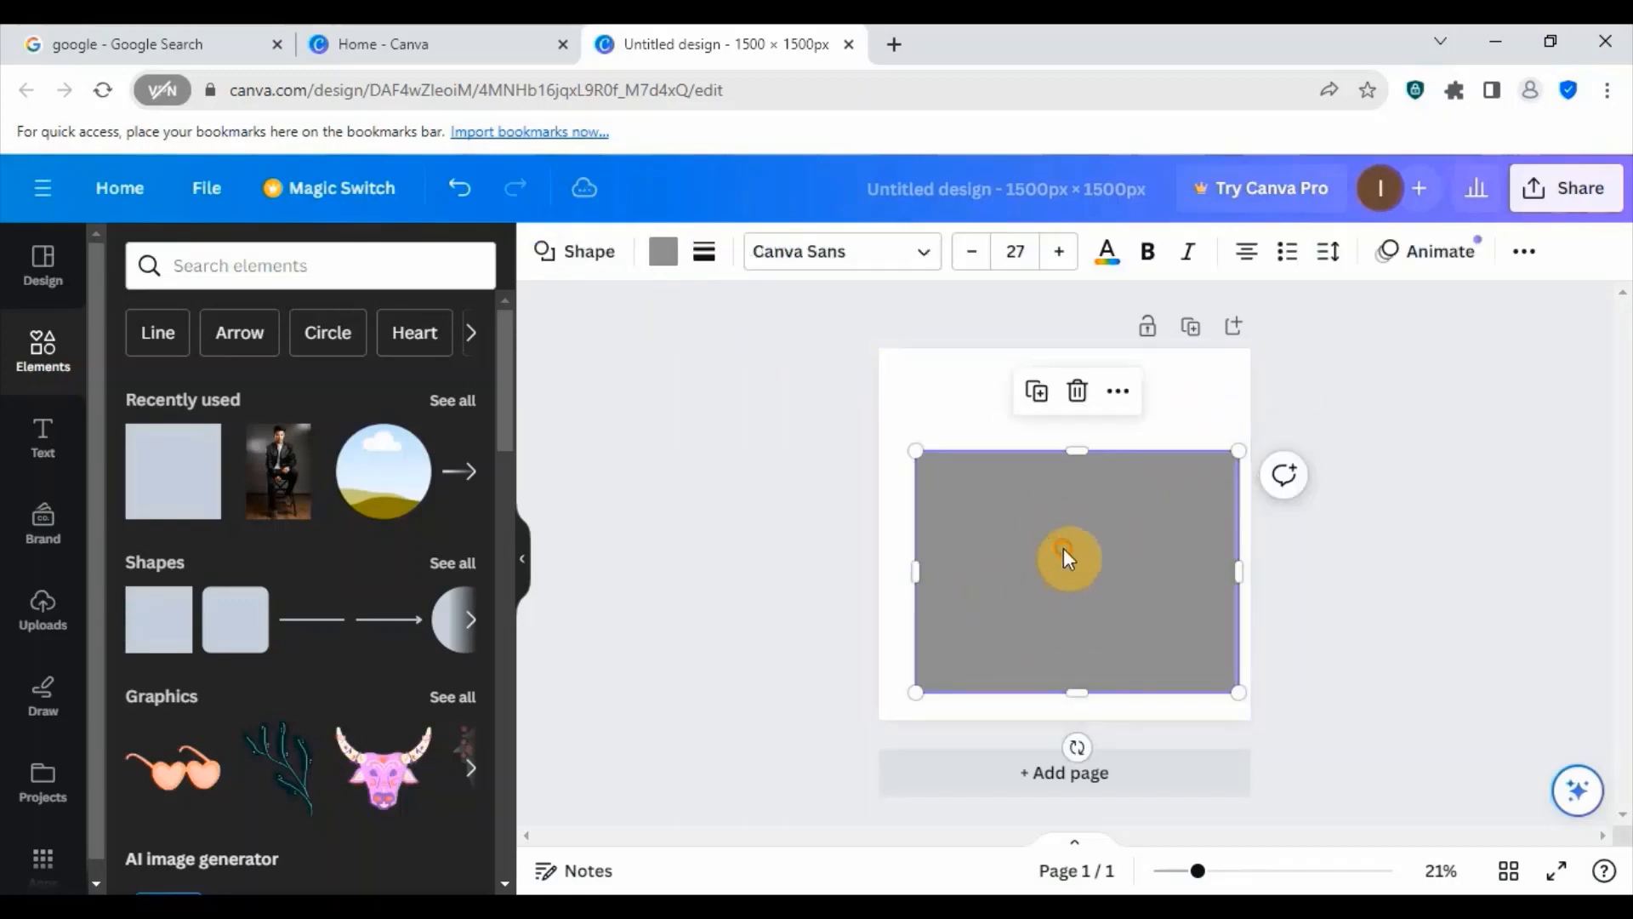
left_click(664, 252)
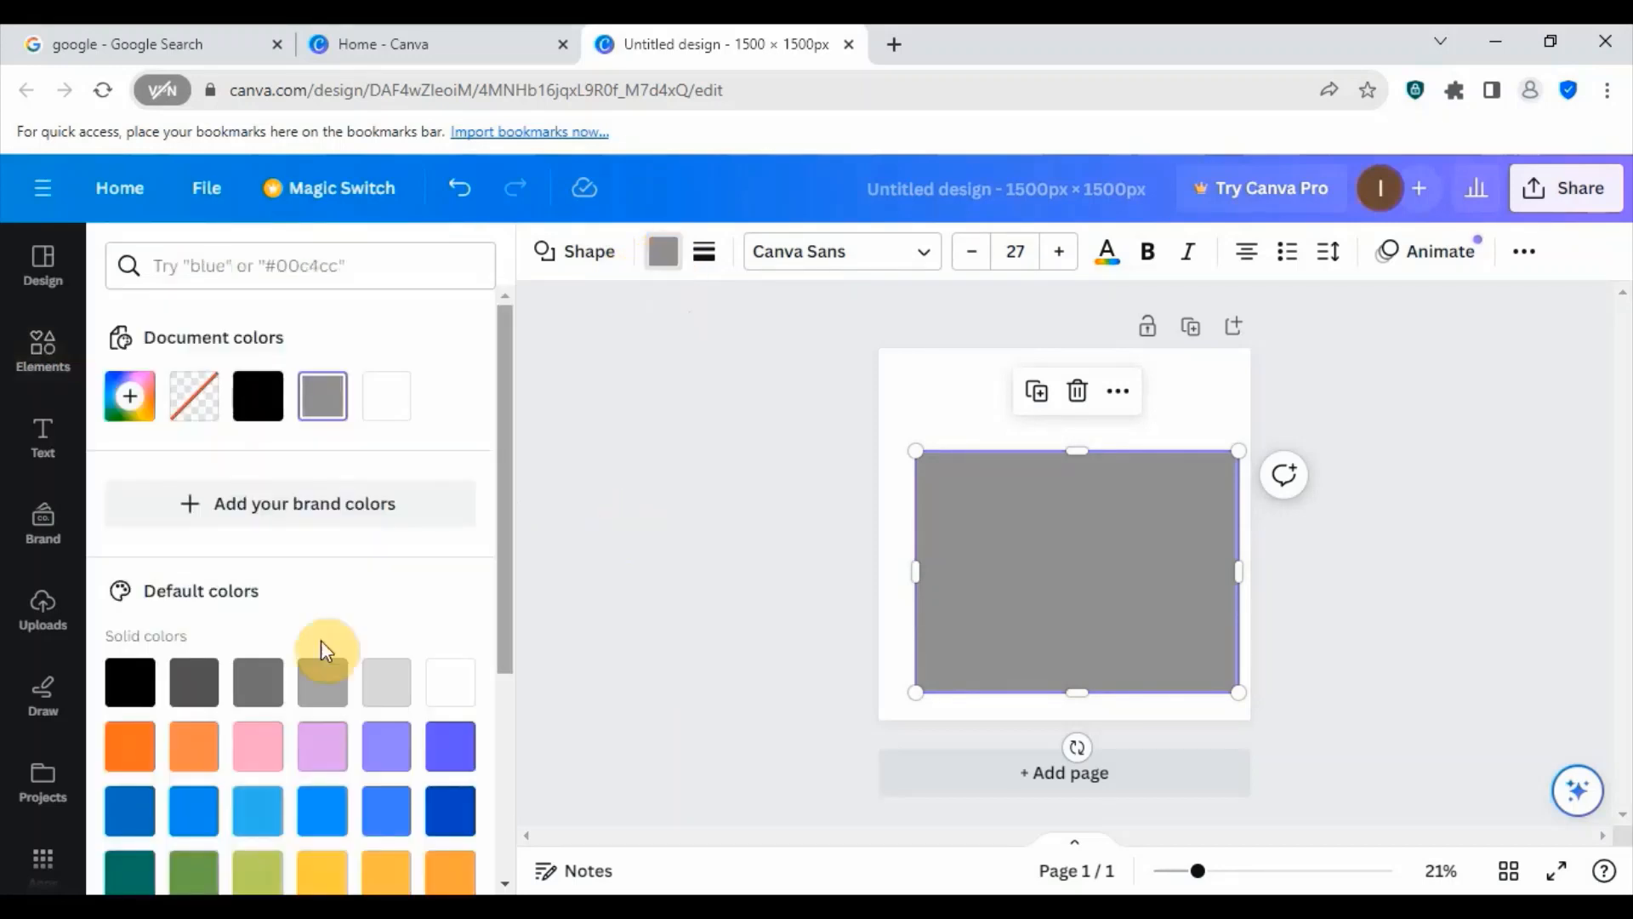
scroll(196, 579, "down", 4)
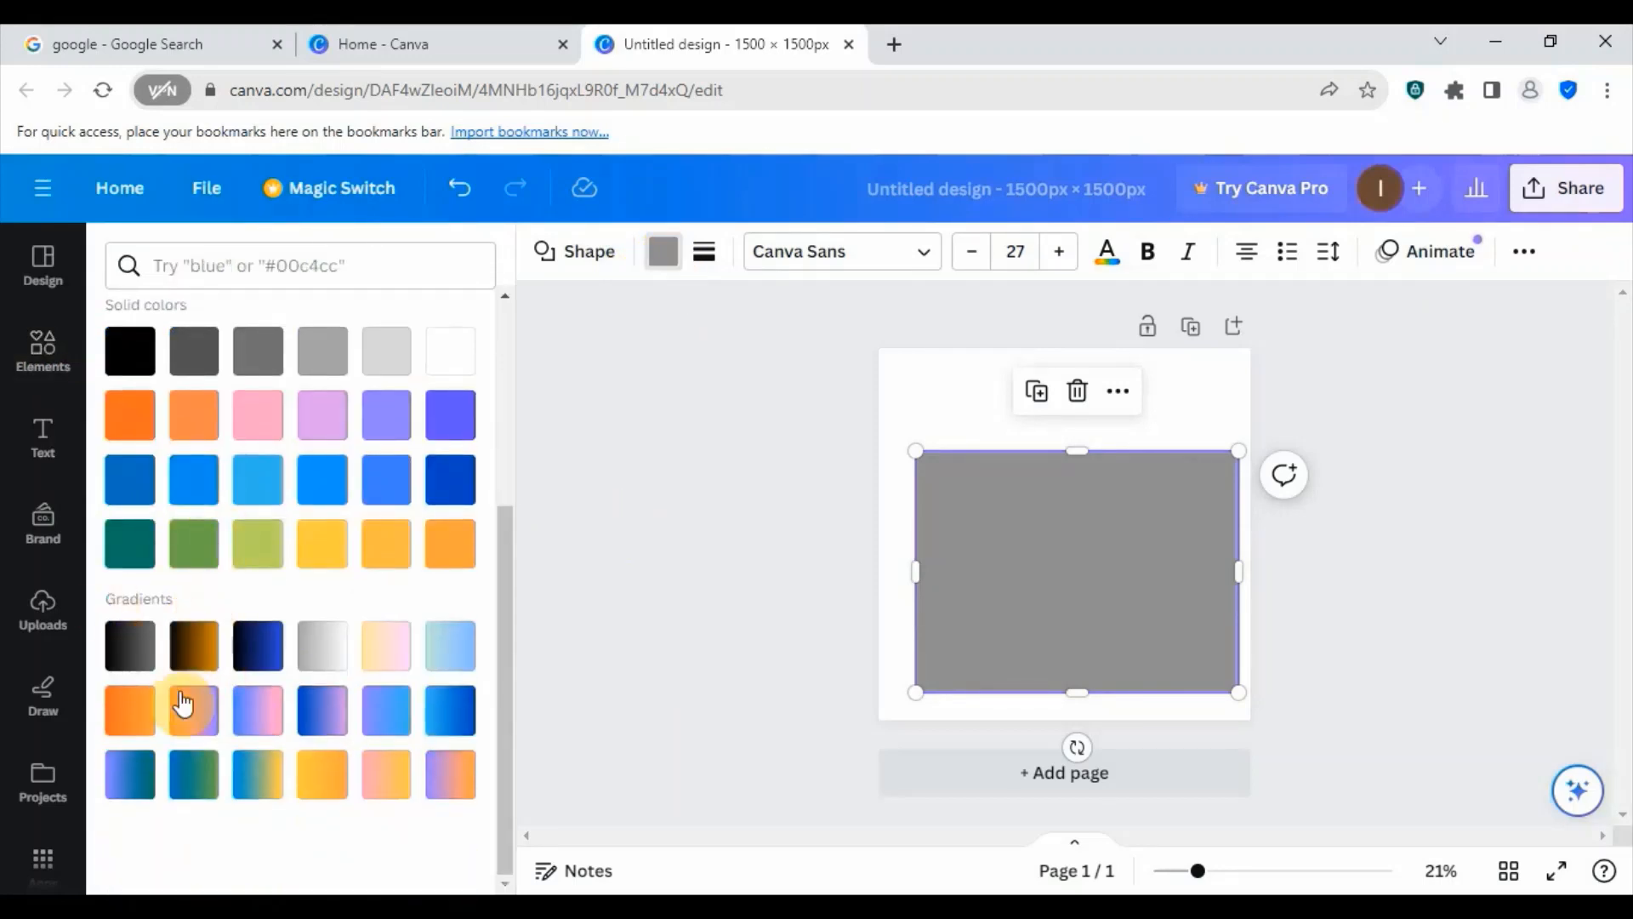
scroll(182, 703, "up", 3)
scroll(170, 595, "down", 2)
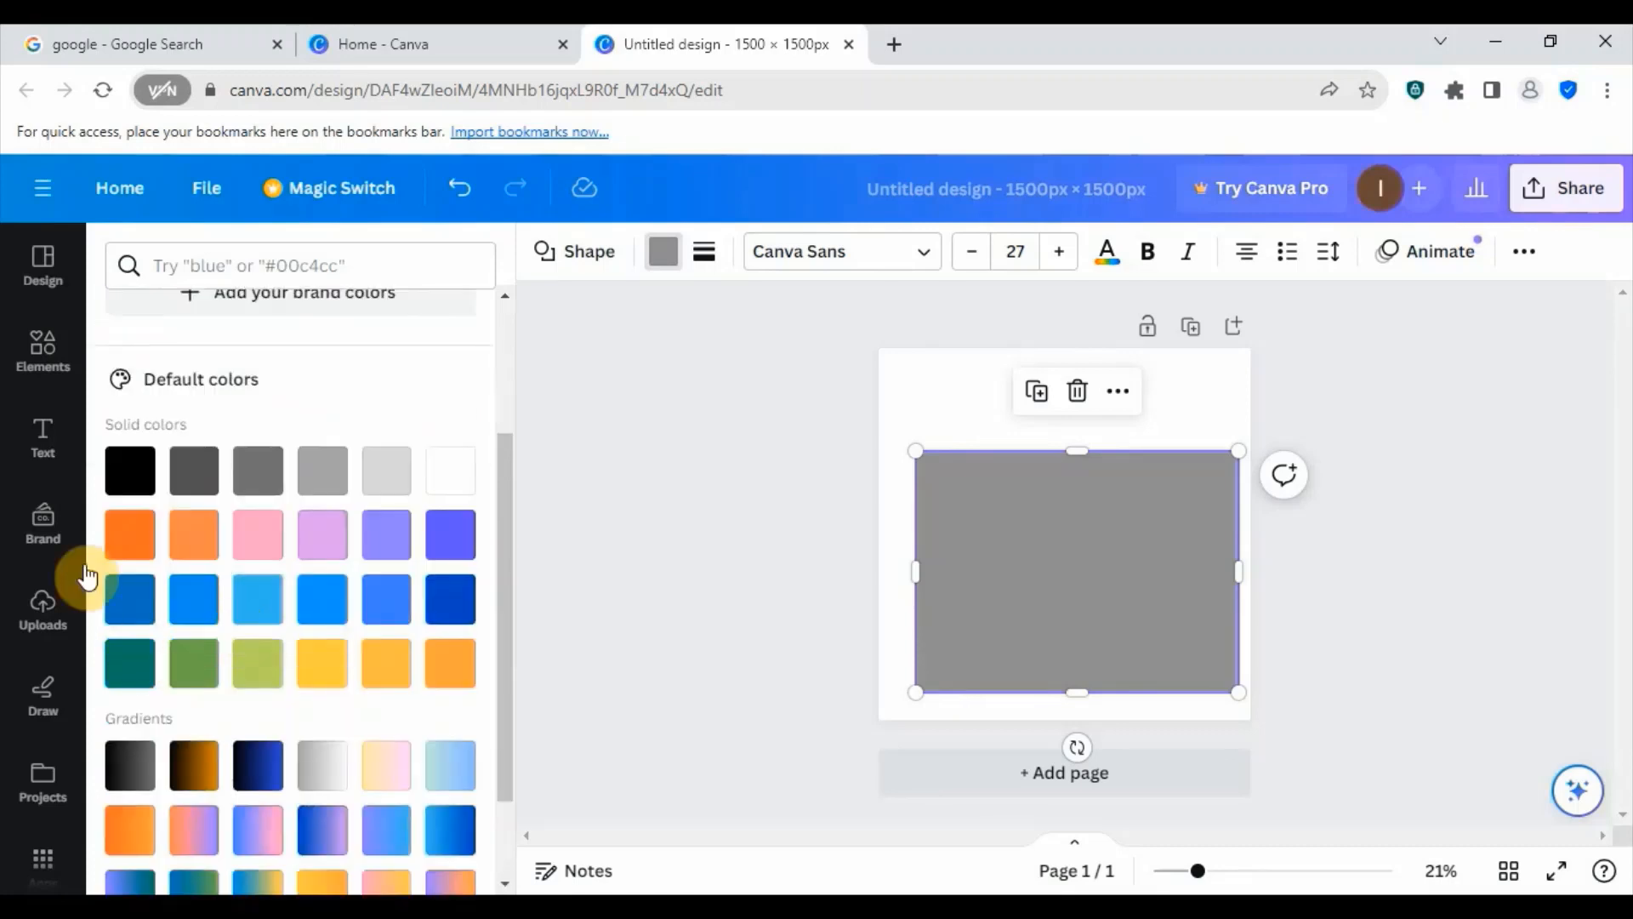
left_click(131, 538)
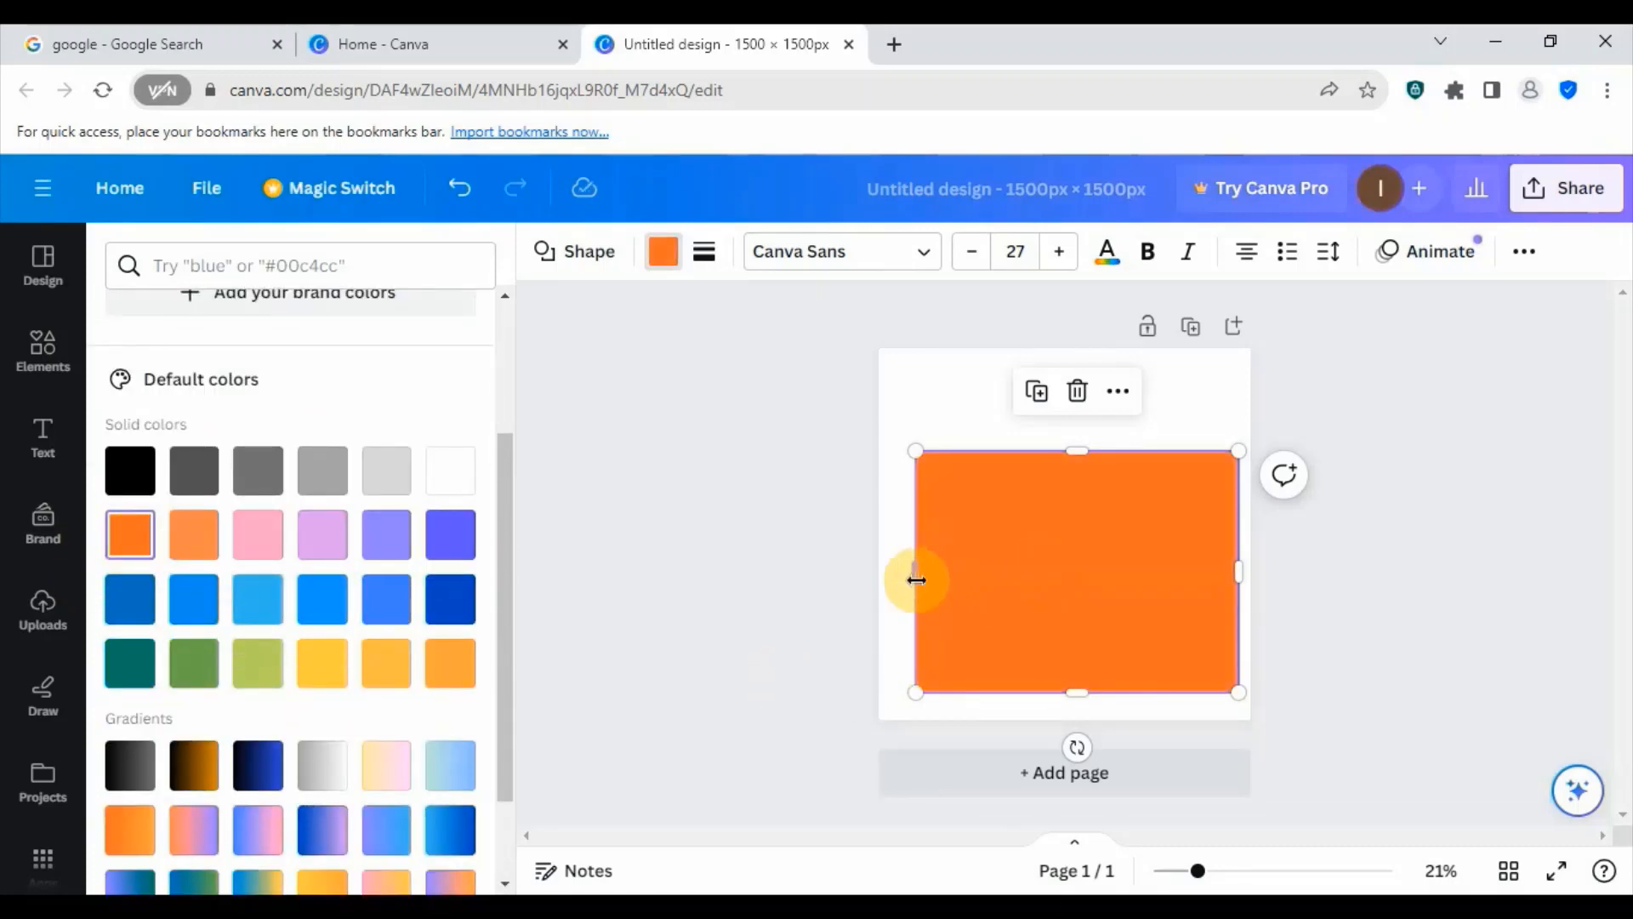
- Stretch the colored rectangle beyond the page's left, bottom and right edges
left_click_drag(916, 580, 855, 579)
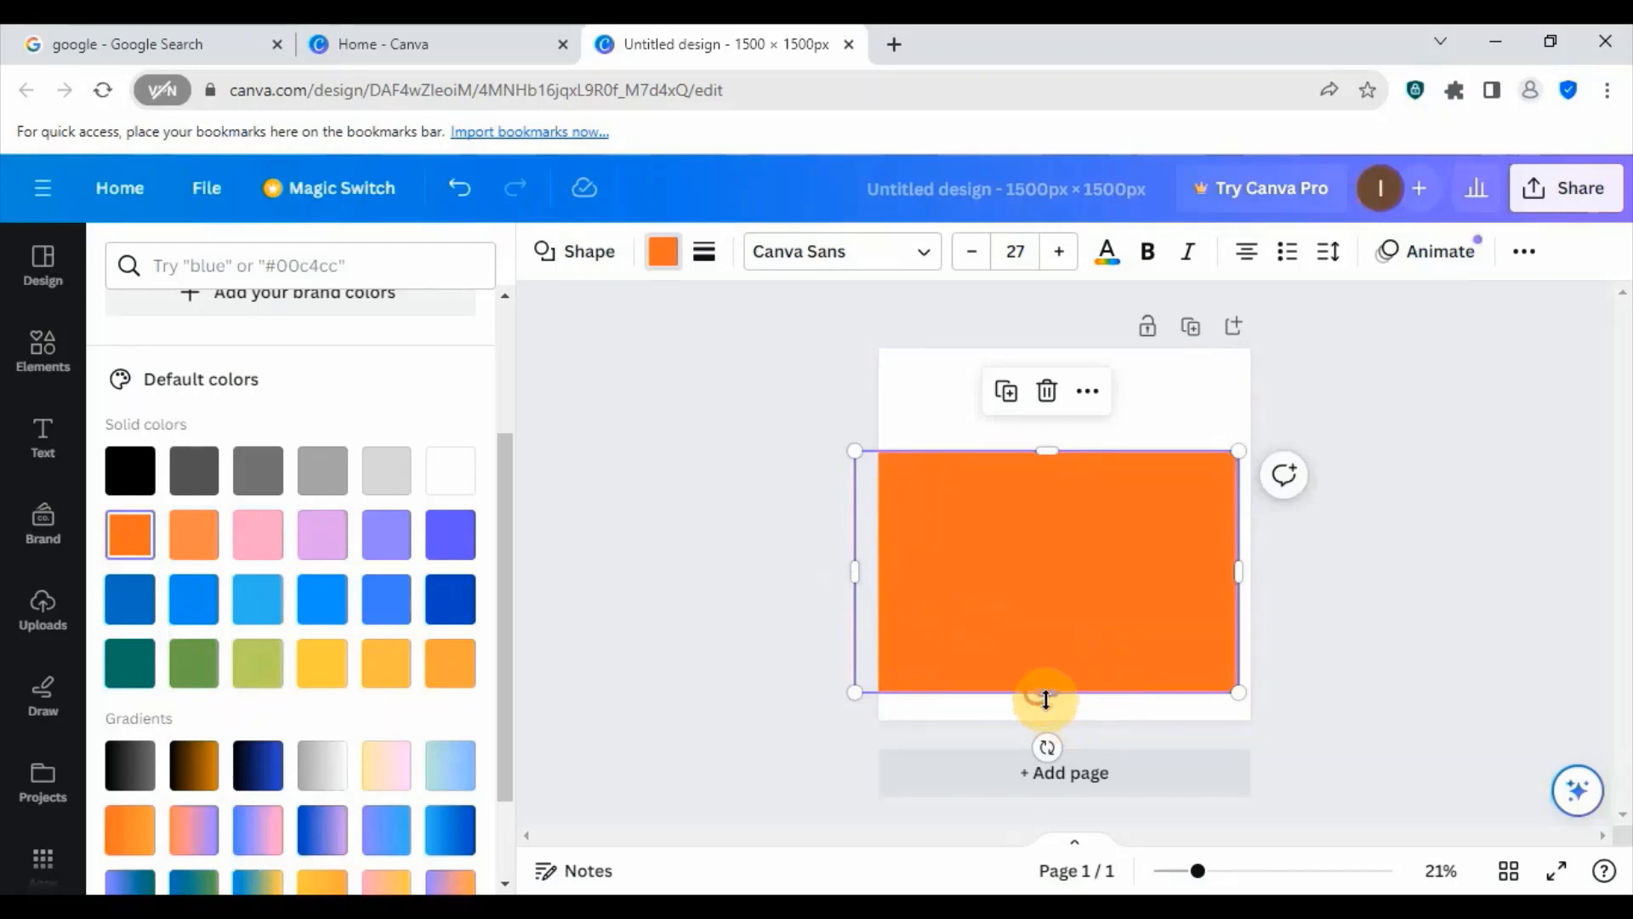
left_click_drag(1046, 699, 1047, 743)
left_click_drag(1246, 601, 1293, 601)
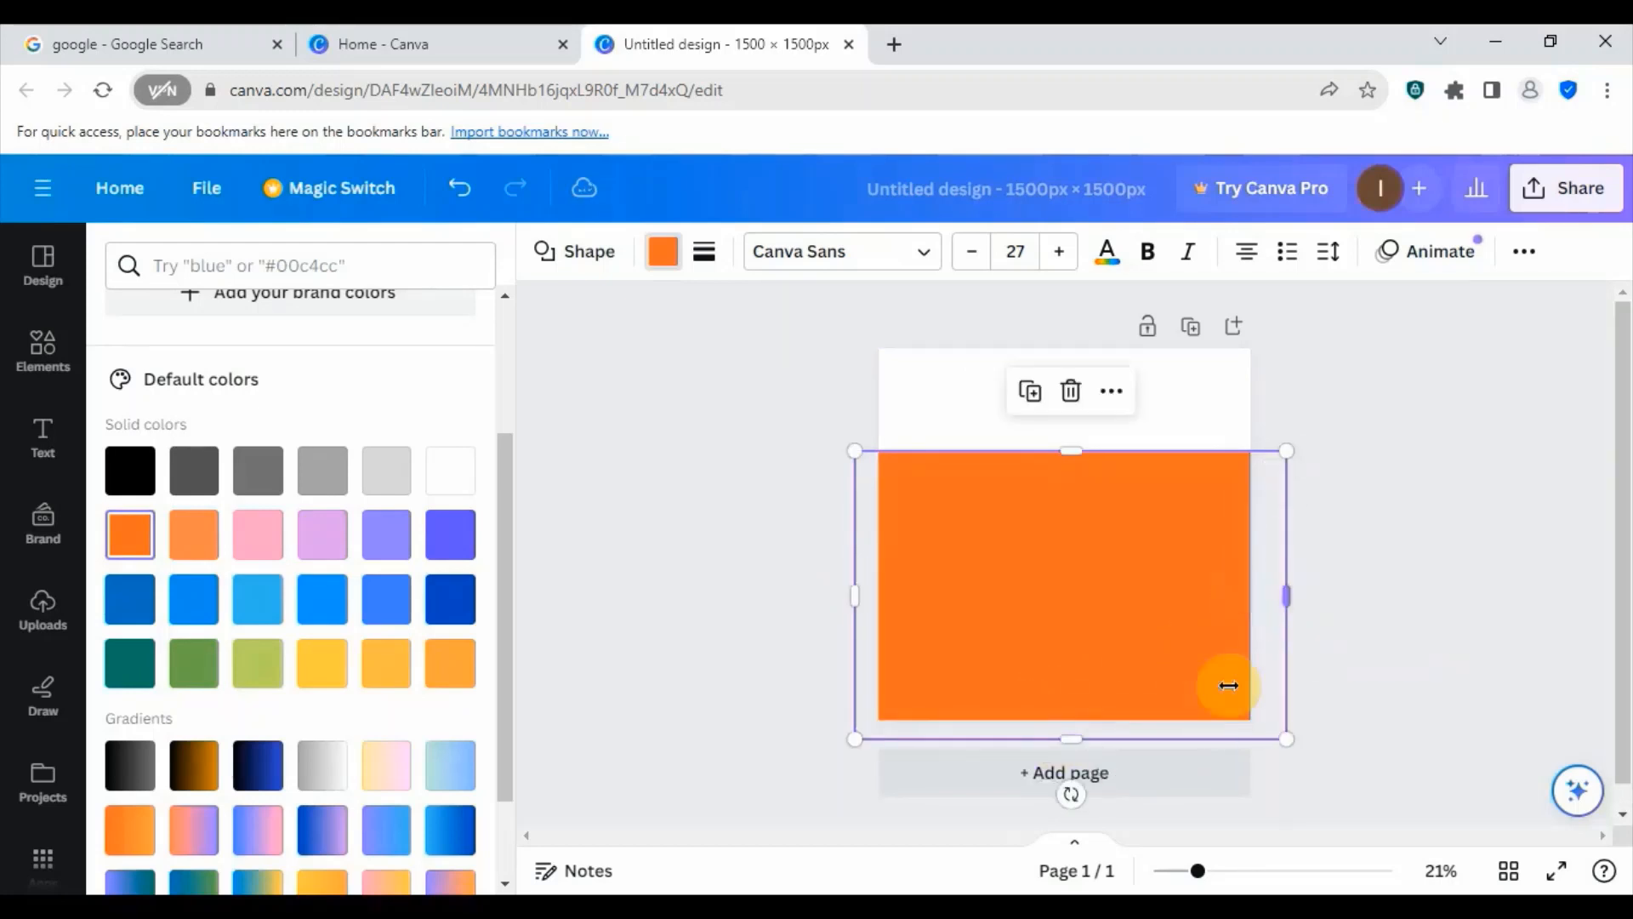
- Tilt the orange rectangle a few degrees clockwise and move it up to the page's top edge
left_click_drag(1073, 626, 1087, 567)
left_click_drag(1086, 739, 1057, 733)
left_click_drag(1025, 638, 1009, 692)
left_click_drag(1144, 689, 1140, 627)
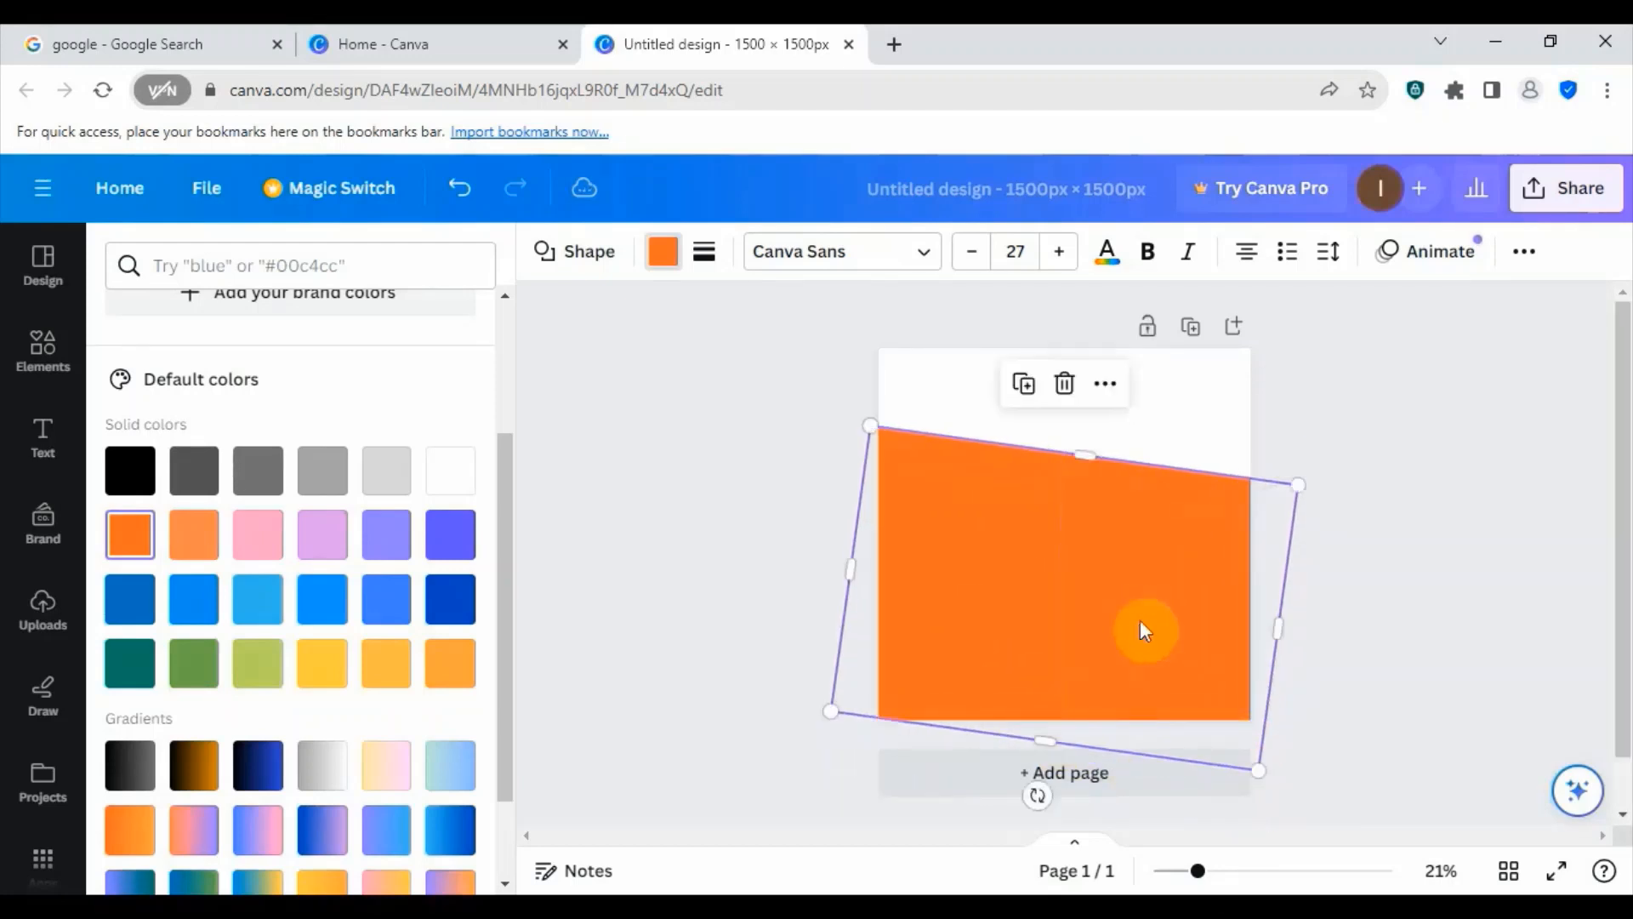
left_click_drag(1038, 796, 1048, 797)
left_click_drag(1061, 614, 1097, 499)
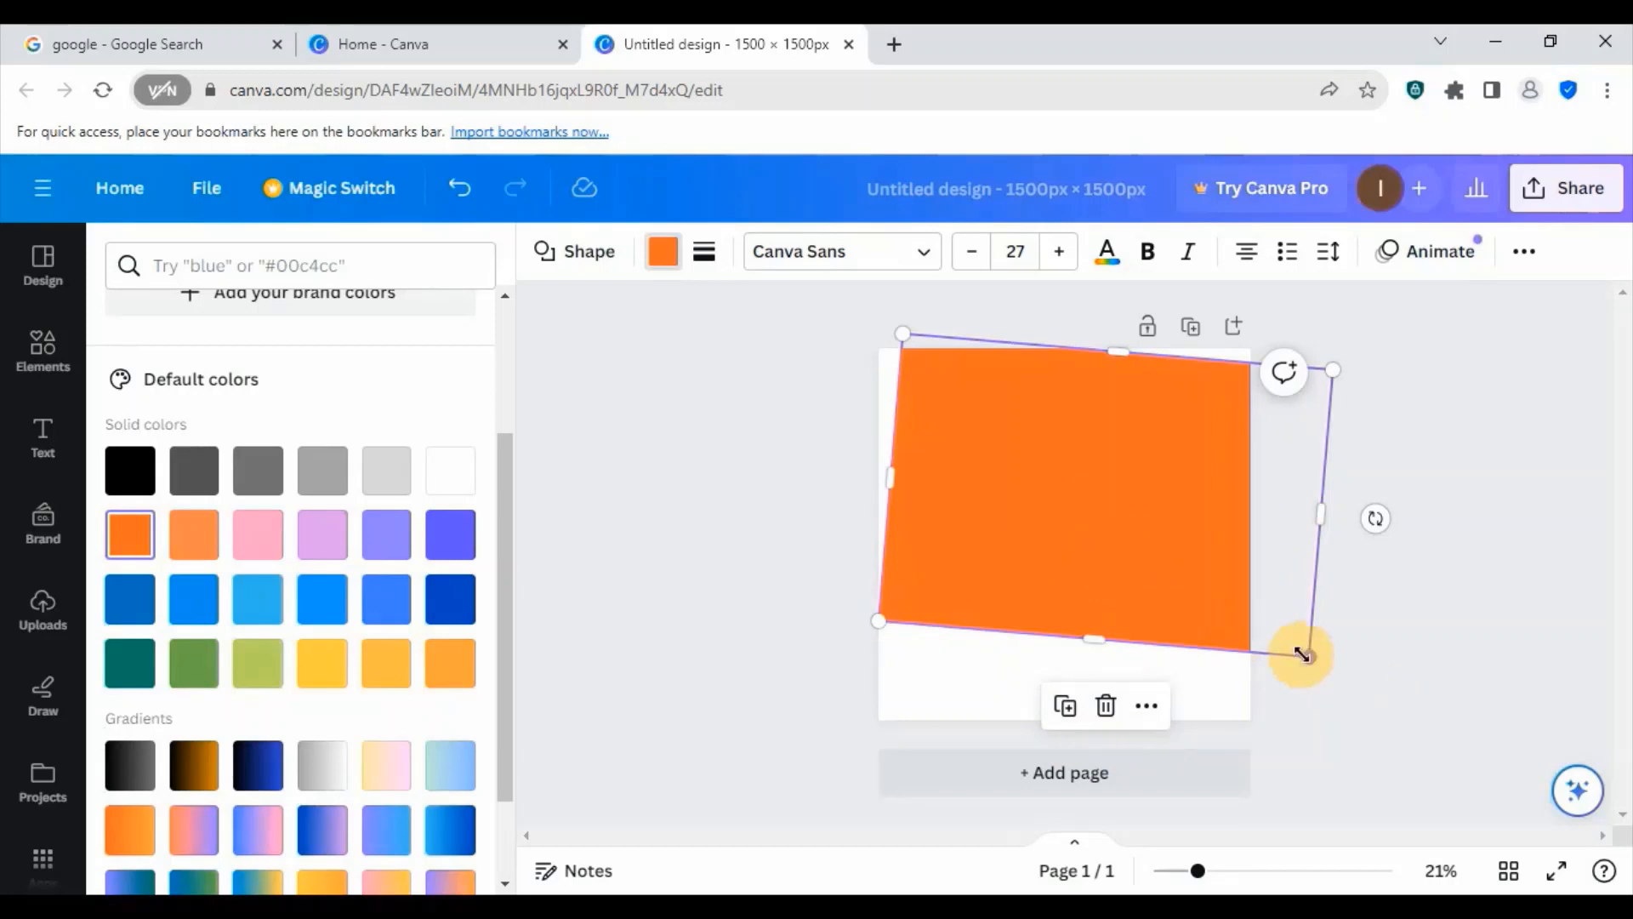
- Shrink the tilted orange rectangle to fit within the page and place it against the page's left edge in the lower part
left_click_drag(1295, 655, 1179, 572)
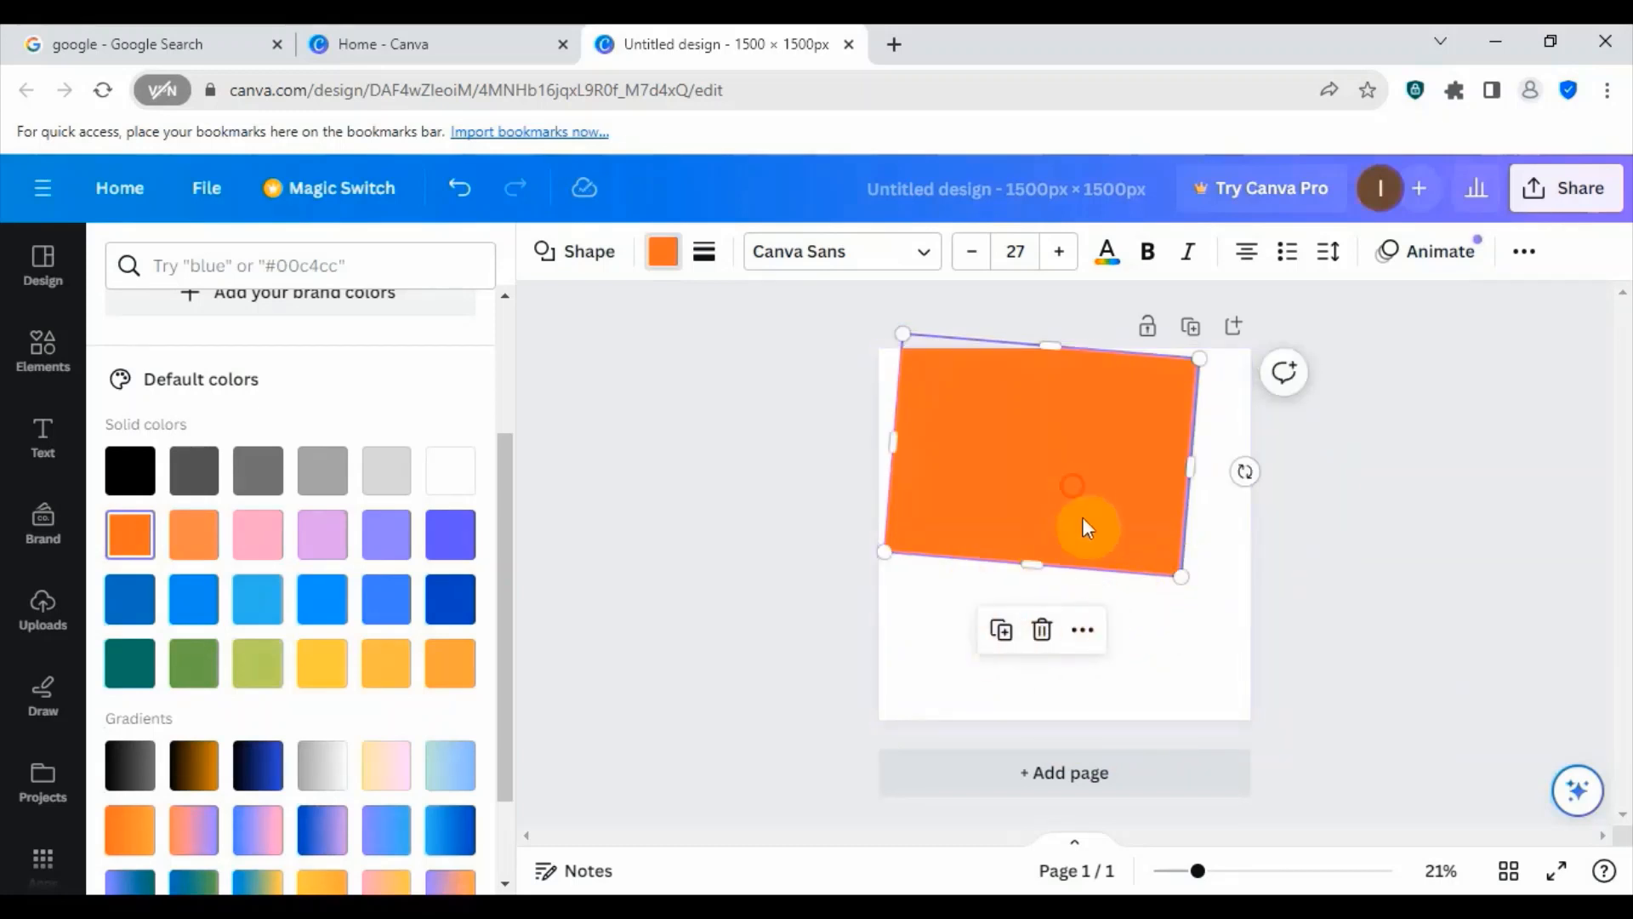
left_click_drag(1083, 521, 1103, 582)
left_click(1215, 706)
left_click(992, 513)
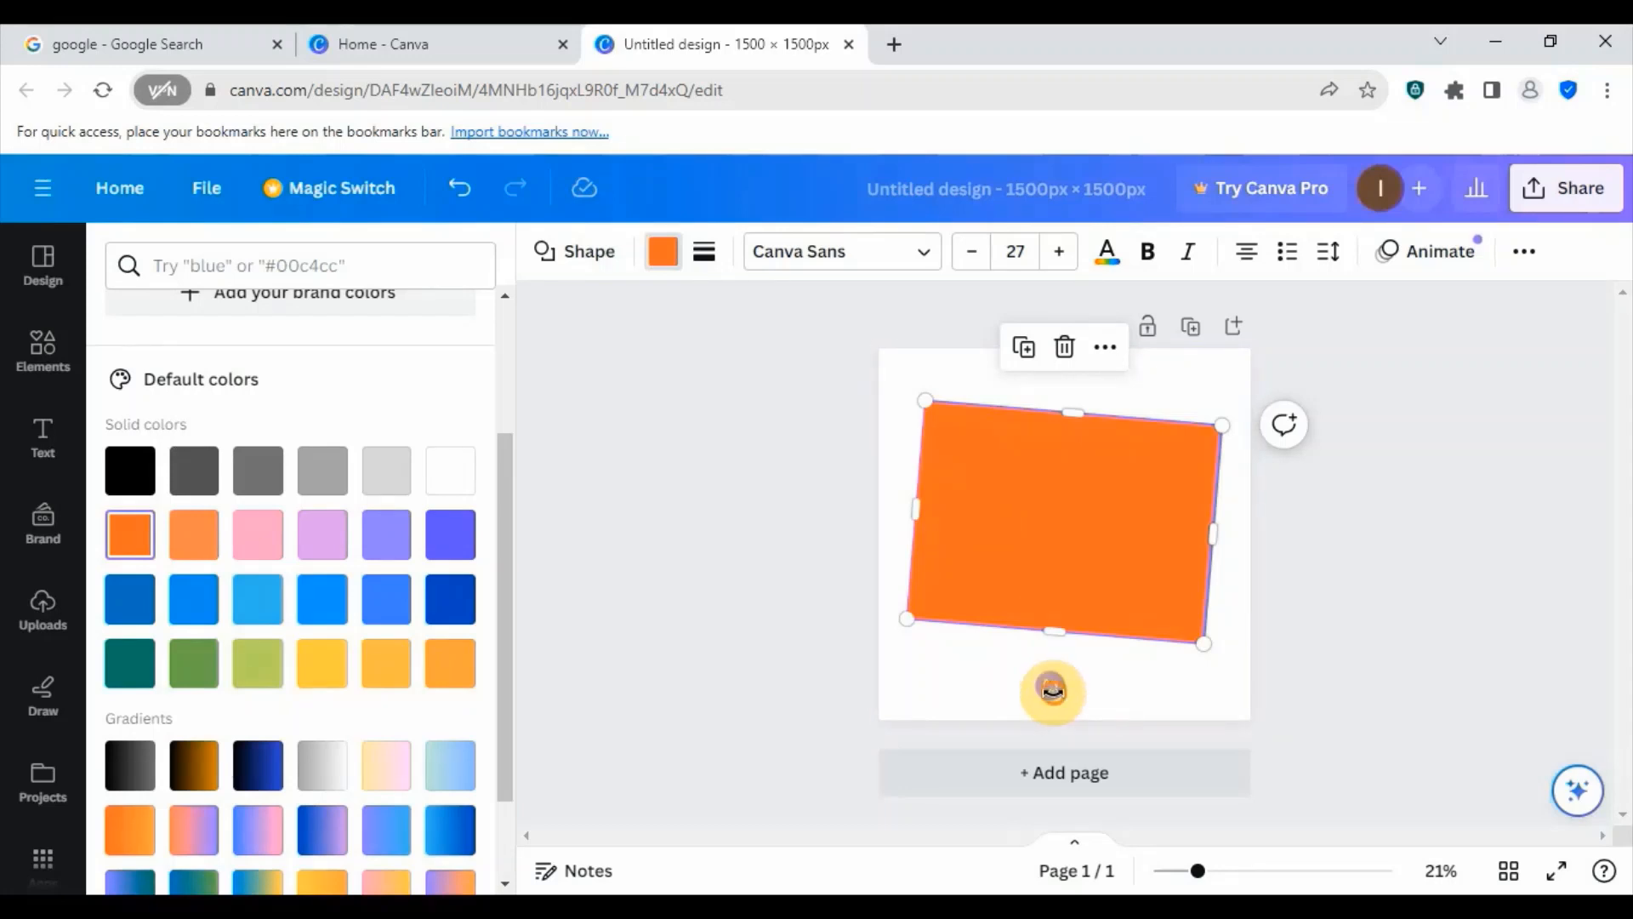
mouse_move(1052, 688)
left_mouse_down()
mouse_move(1035, 681)
mouse_move(1066, 694)
mouse_move(1035, 689)
mouse_move(1064, 692)
mouse_move(1050, 695)
left_mouse_up()
left_click_drag(1049, 521, 1013, 565)
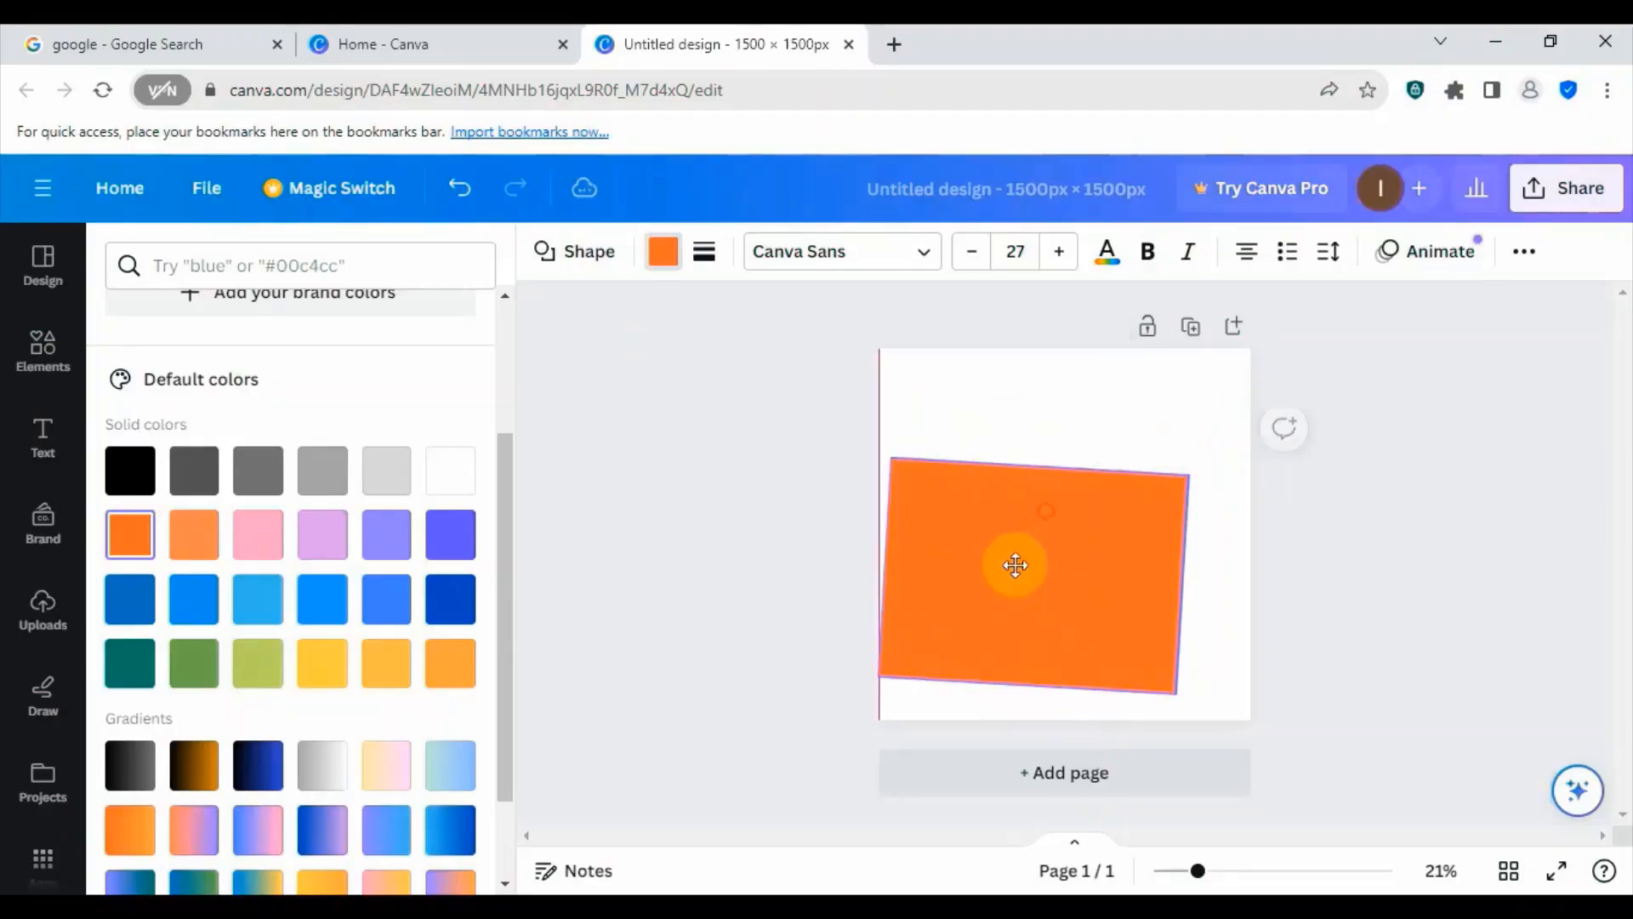
- Stretch the tilted rectangle wider and taller and position it over the page's lower half, extending past the left, right and bottom edges
left_click_drag(1181, 590, 1344, 601)
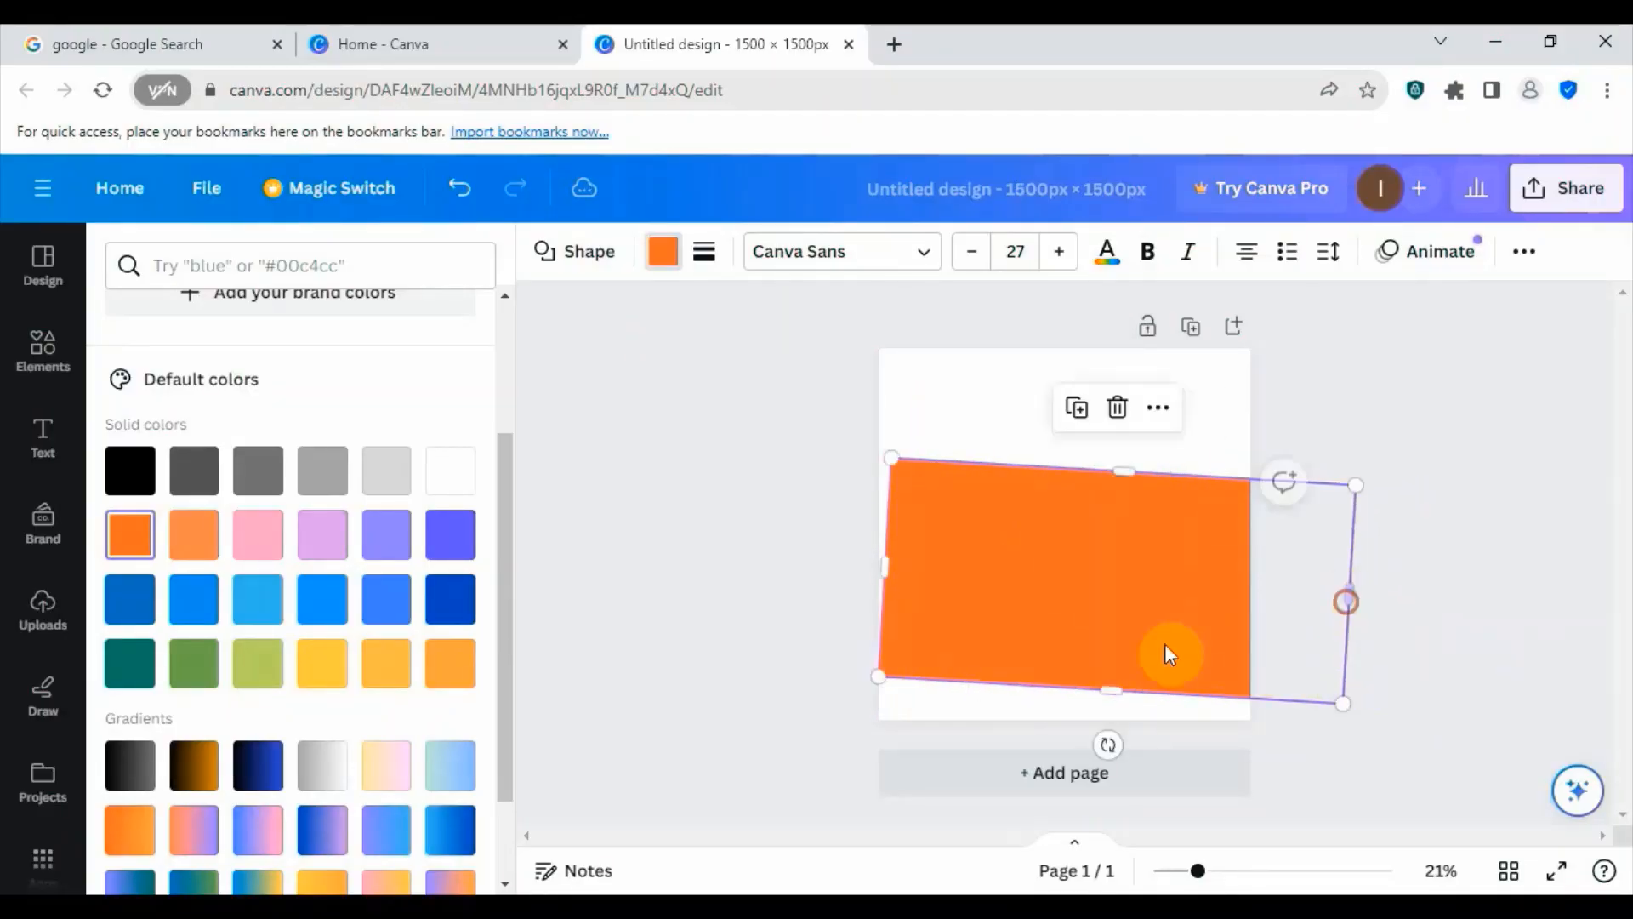
left_click_drag(1129, 582, 1090, 587)
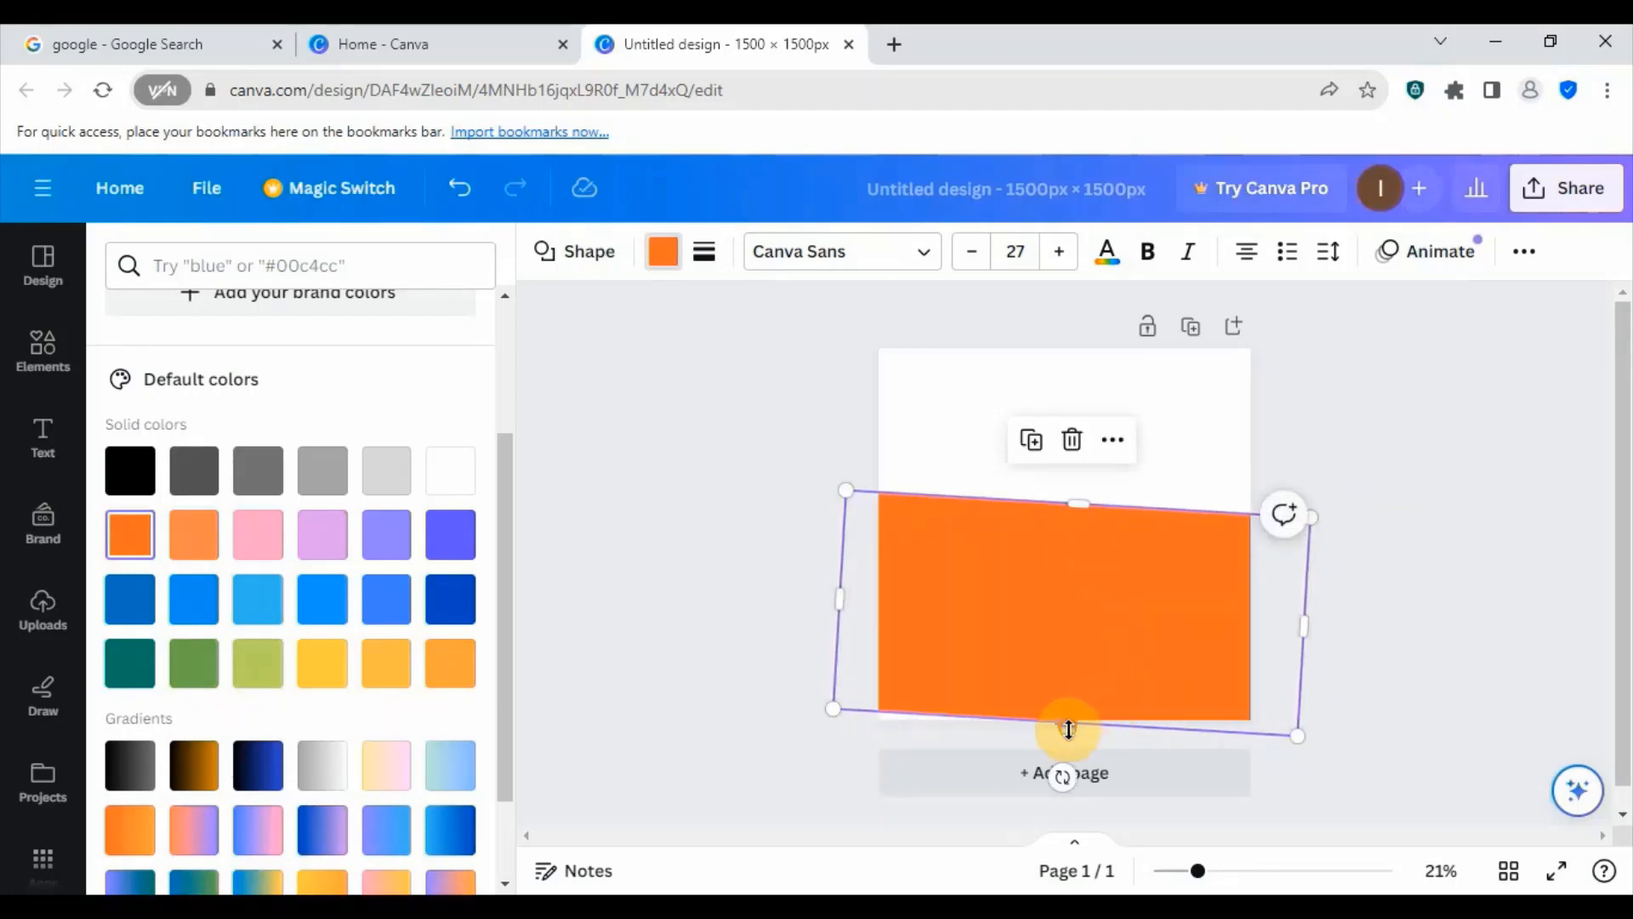
left_click_drag(1068, 729, 1068, 740)
left_click_drag(1080, 620, 1075, 631)
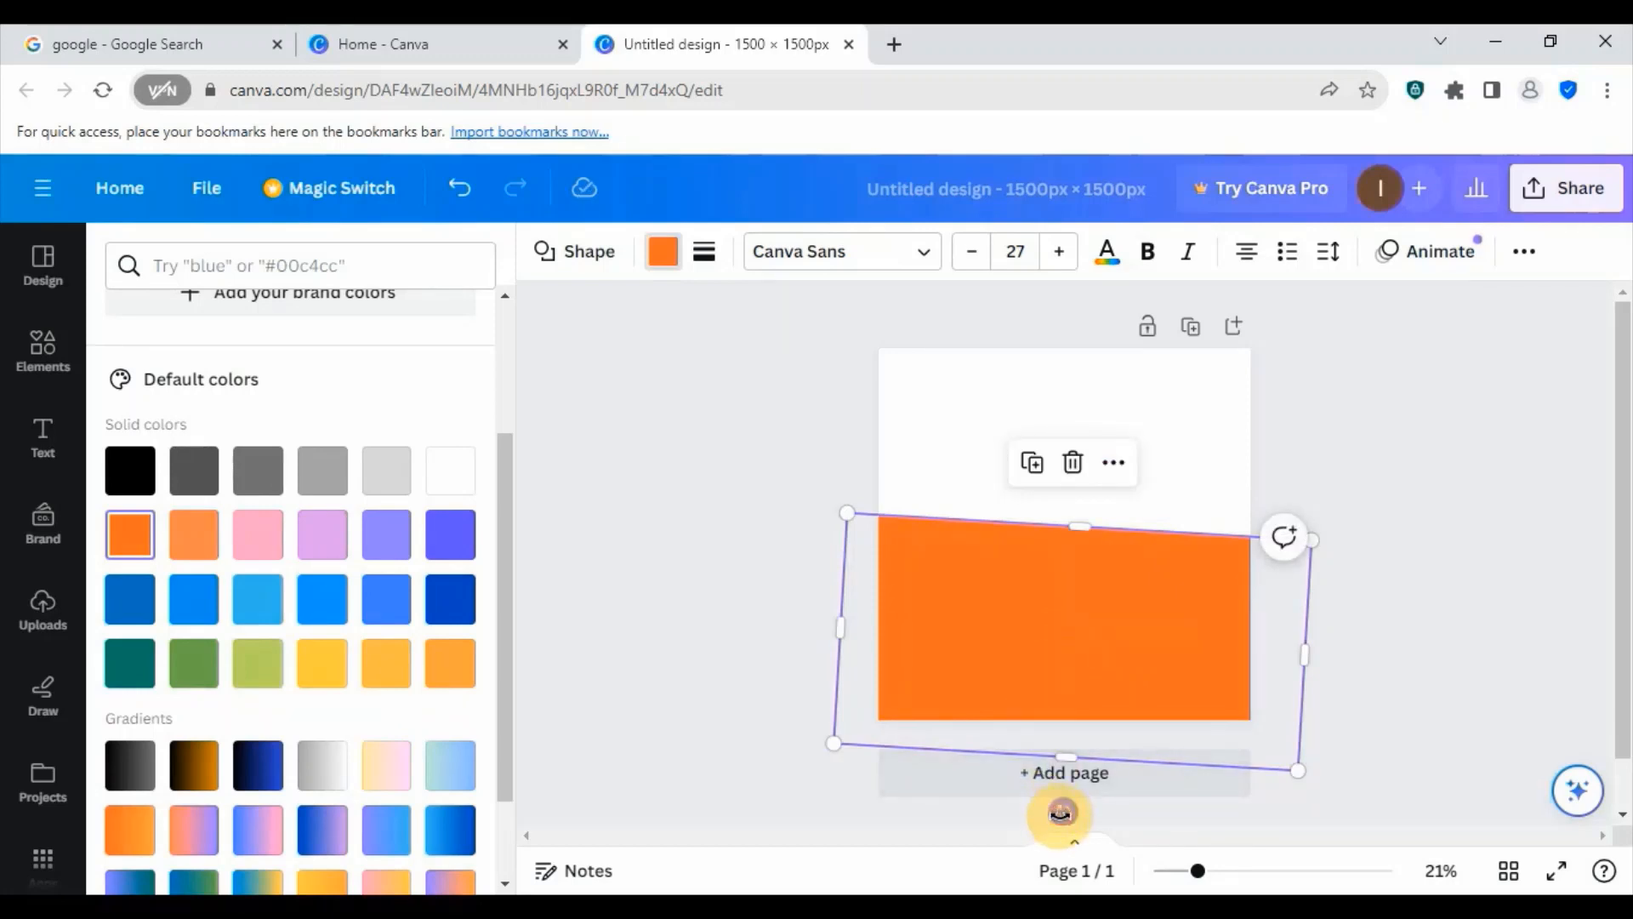
left_click_drag(1058, 813, 1054, 815)
left_click(1455, 553)
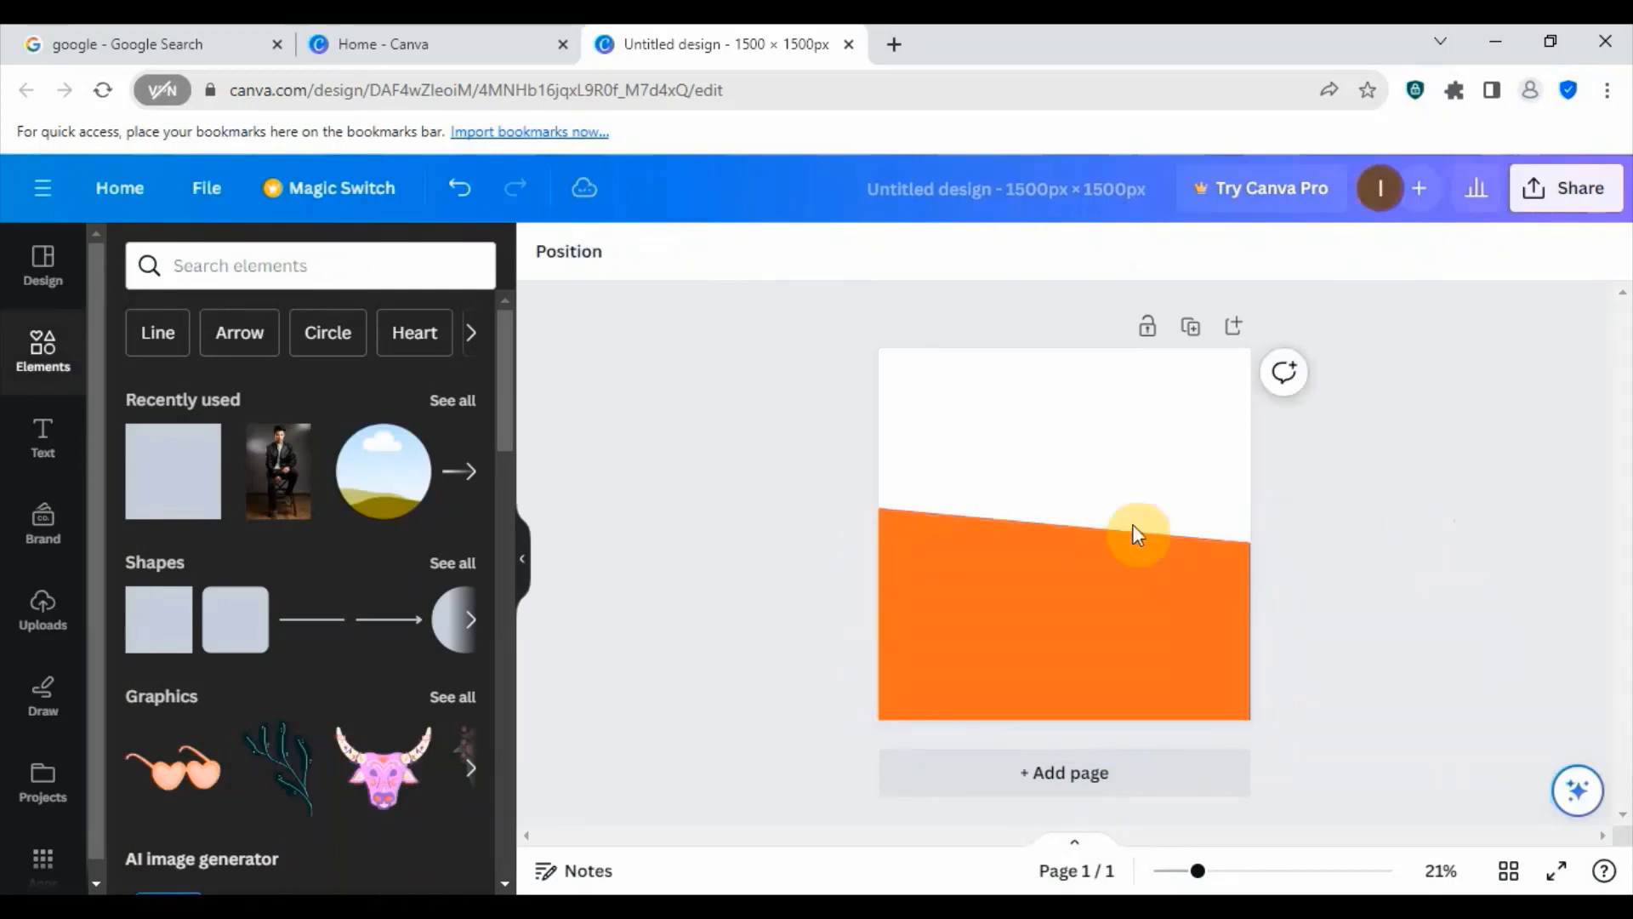
left_click(1035, 616)
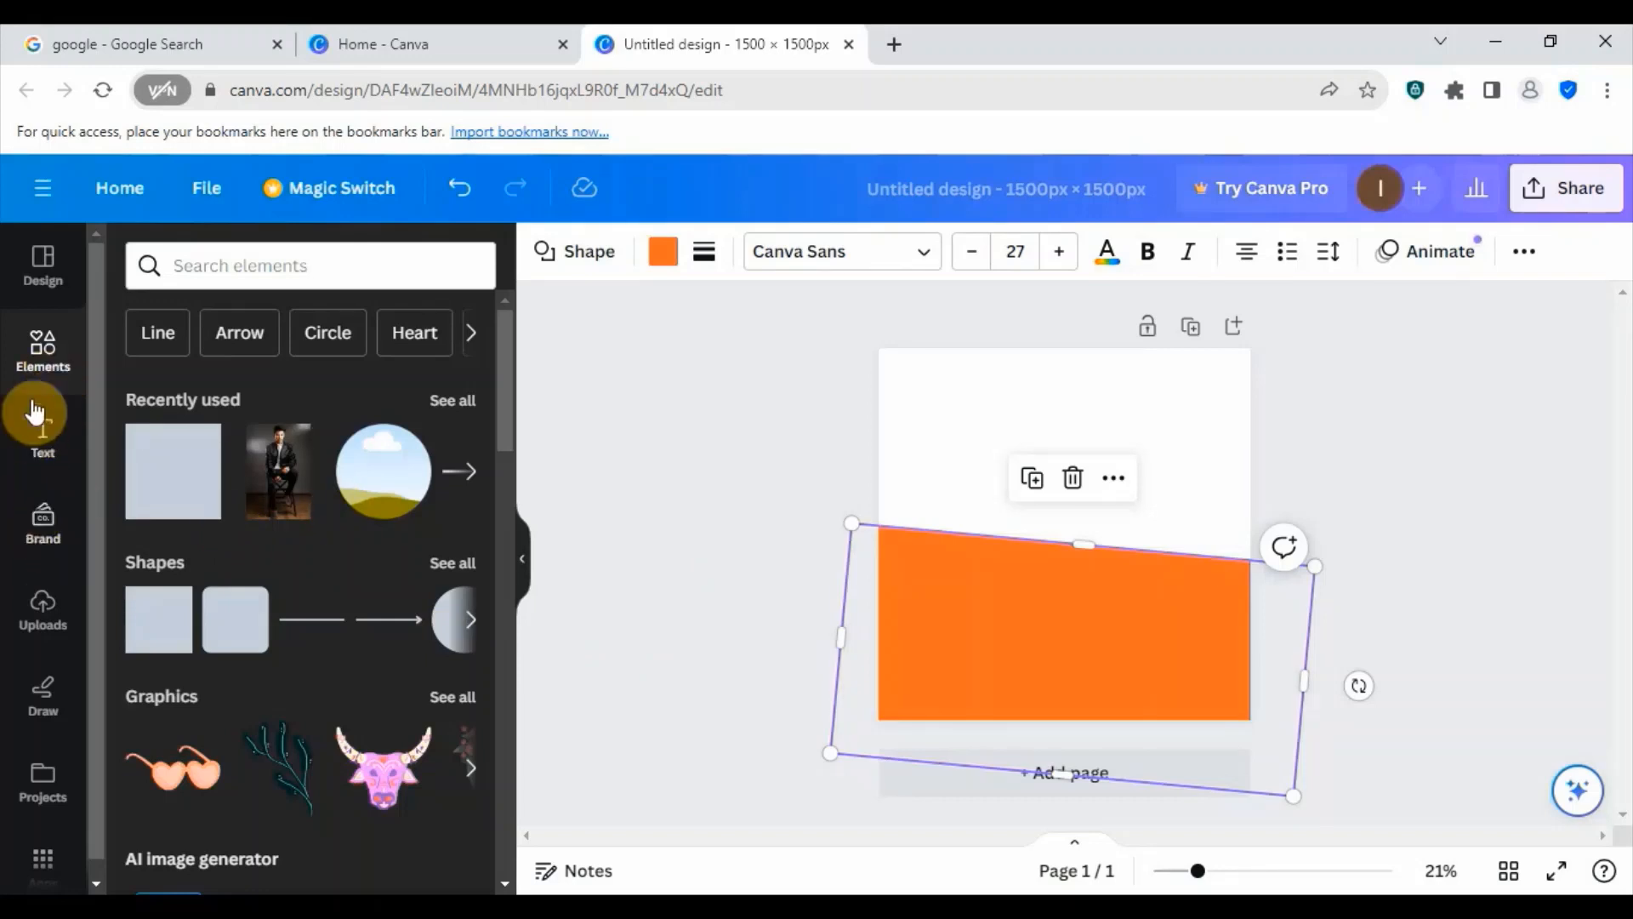
- Add a heading reading "TASTY FOOD" and move it to the white area near the page's top edge
left_click(34, 442)
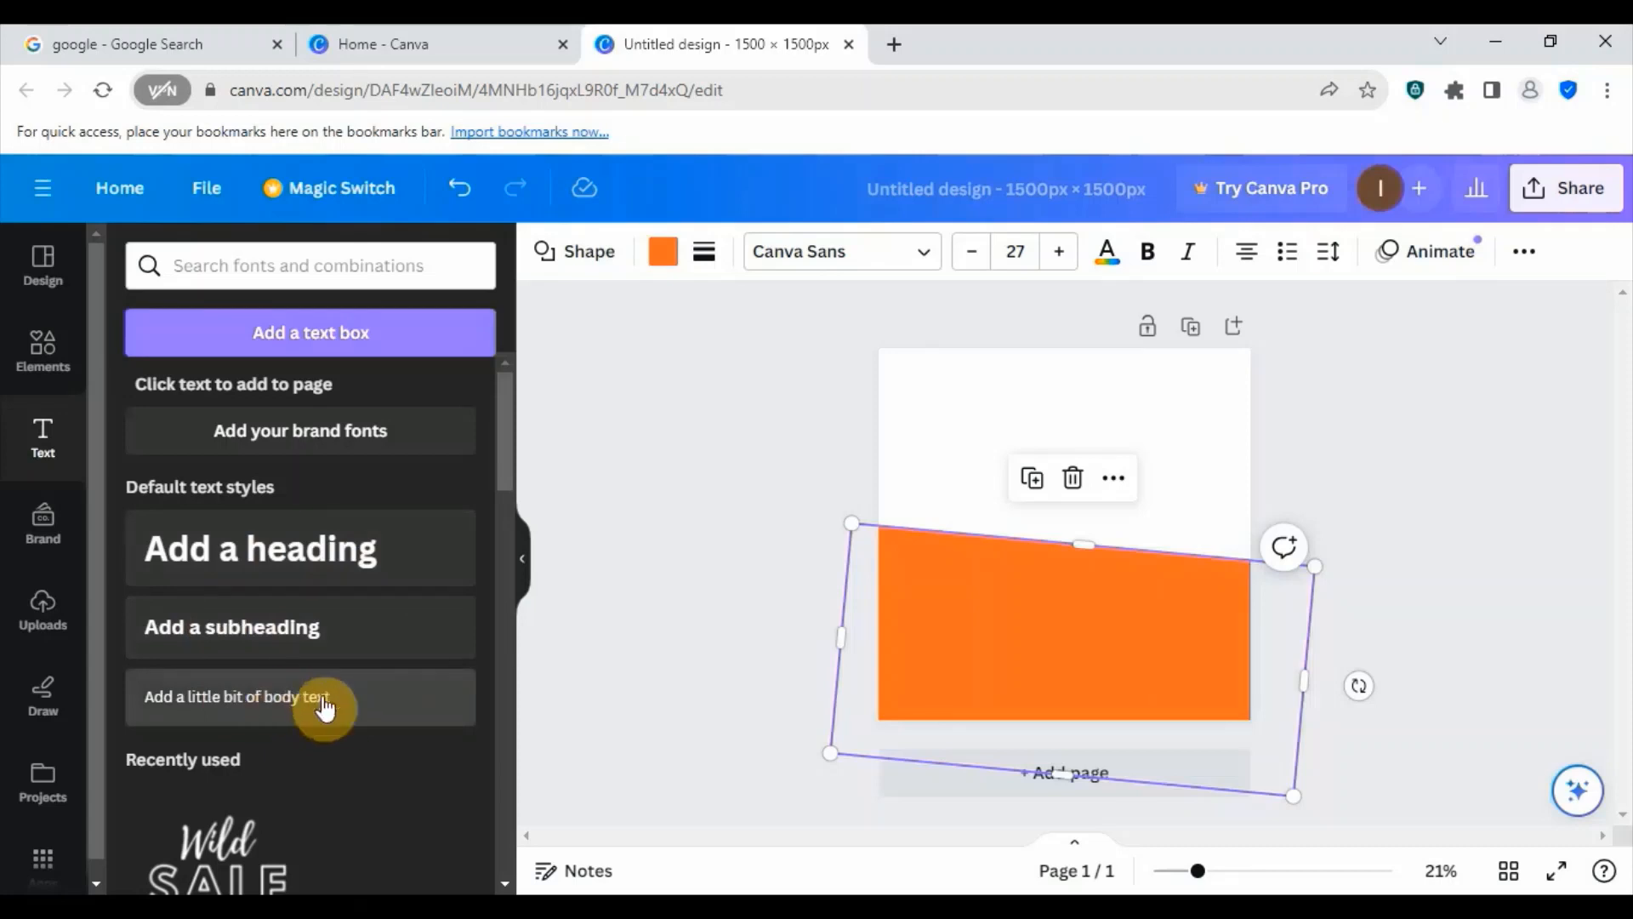
left_click(254, 553)
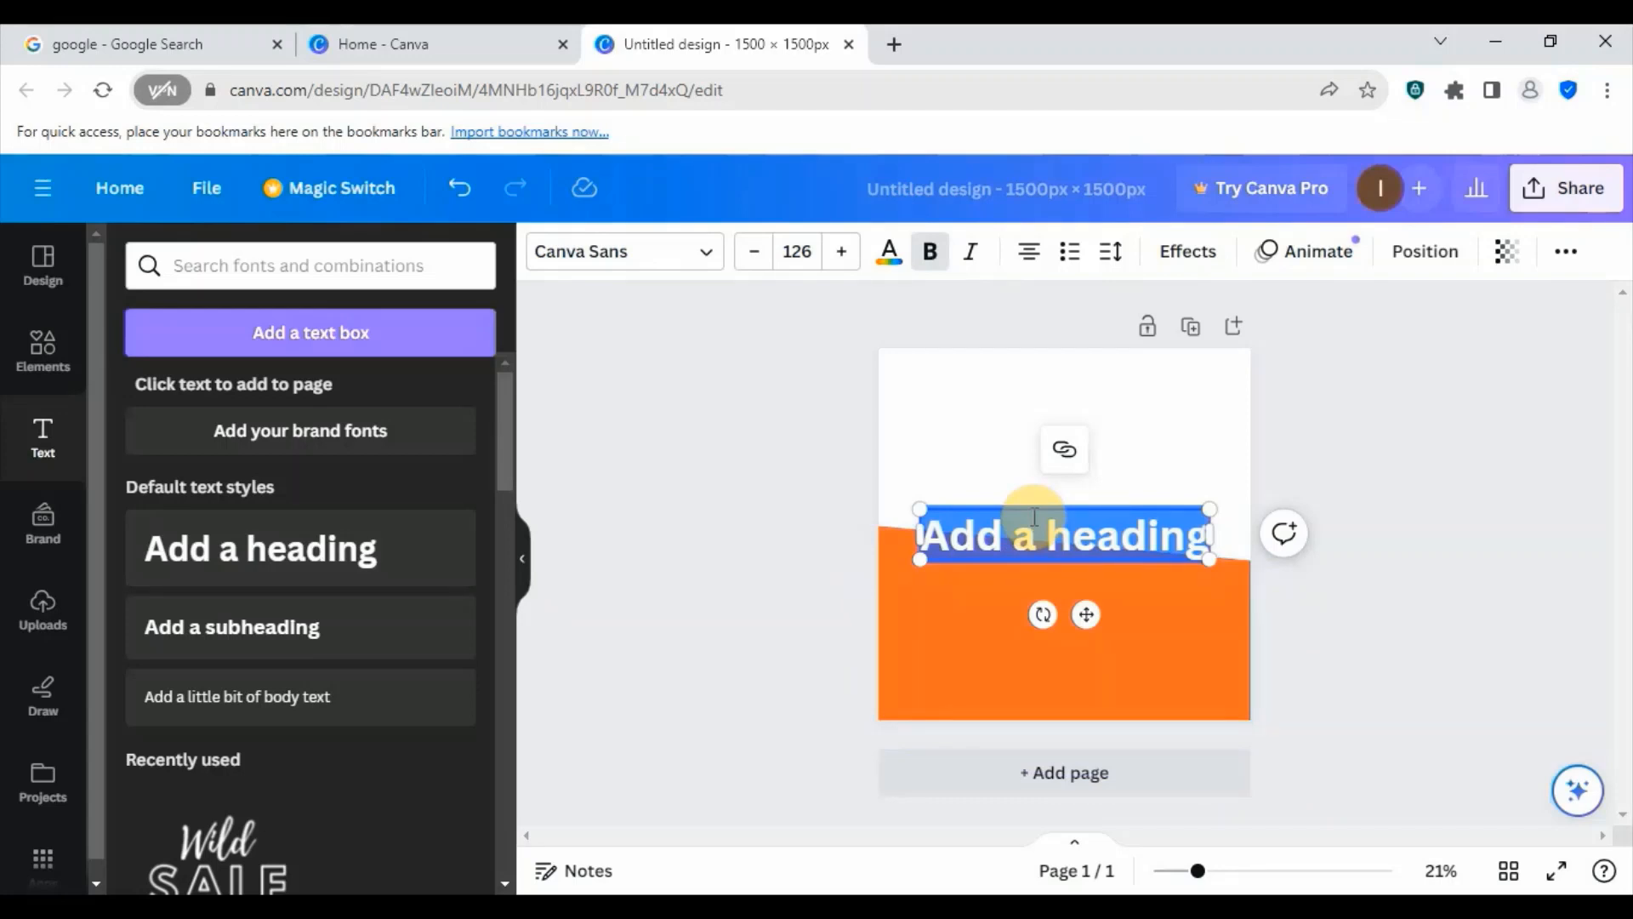
type("TAS")
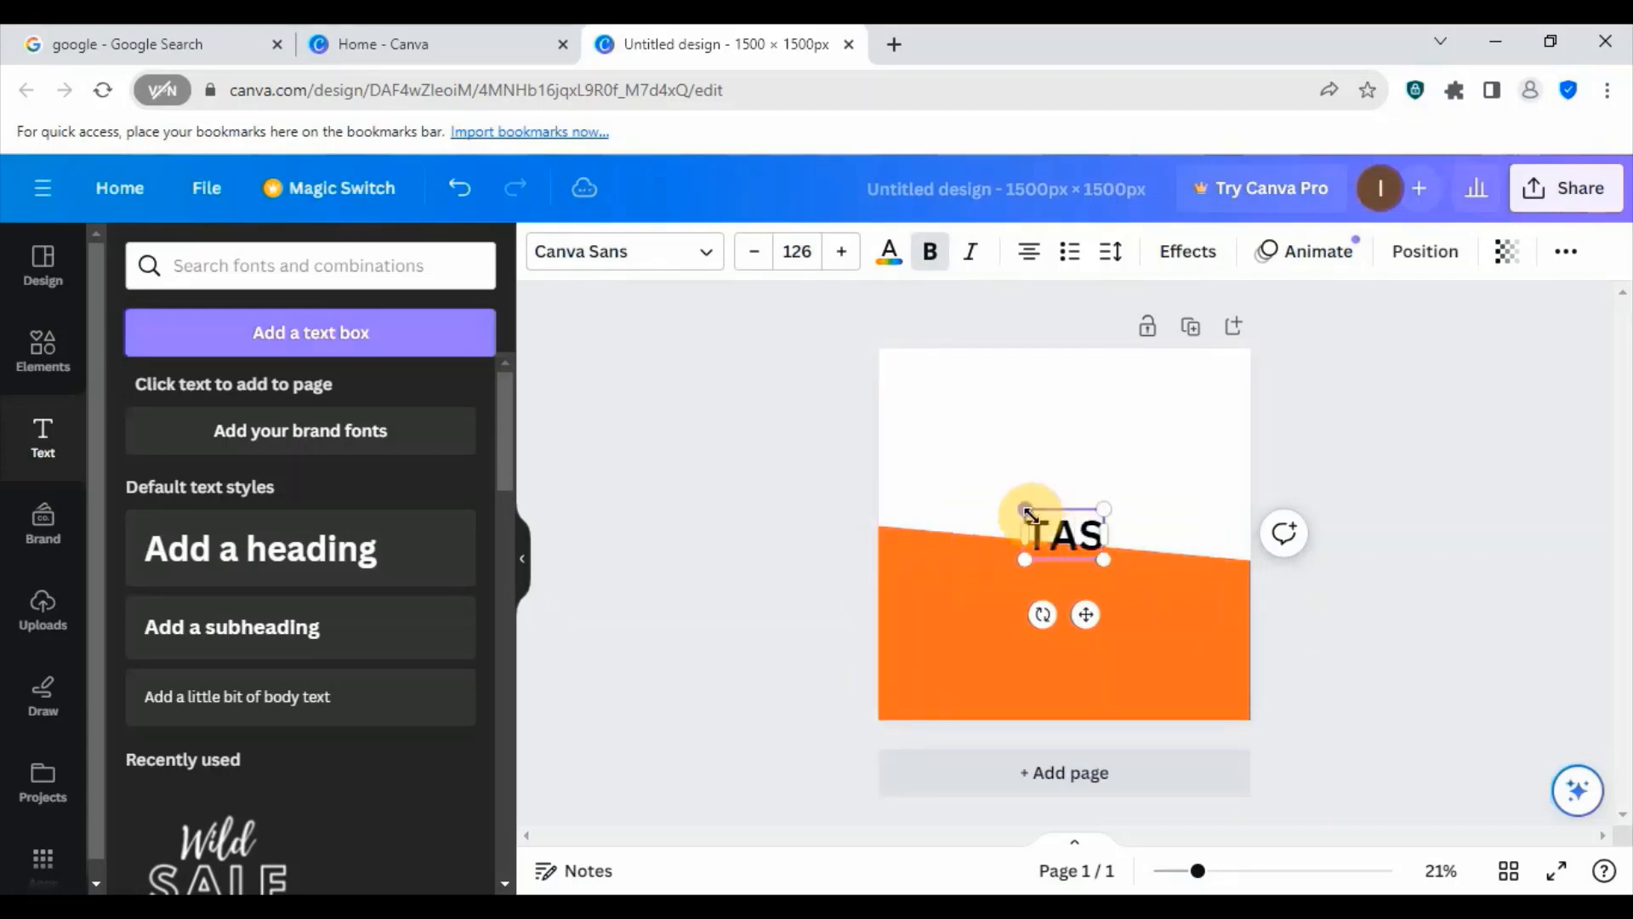
type("TY")
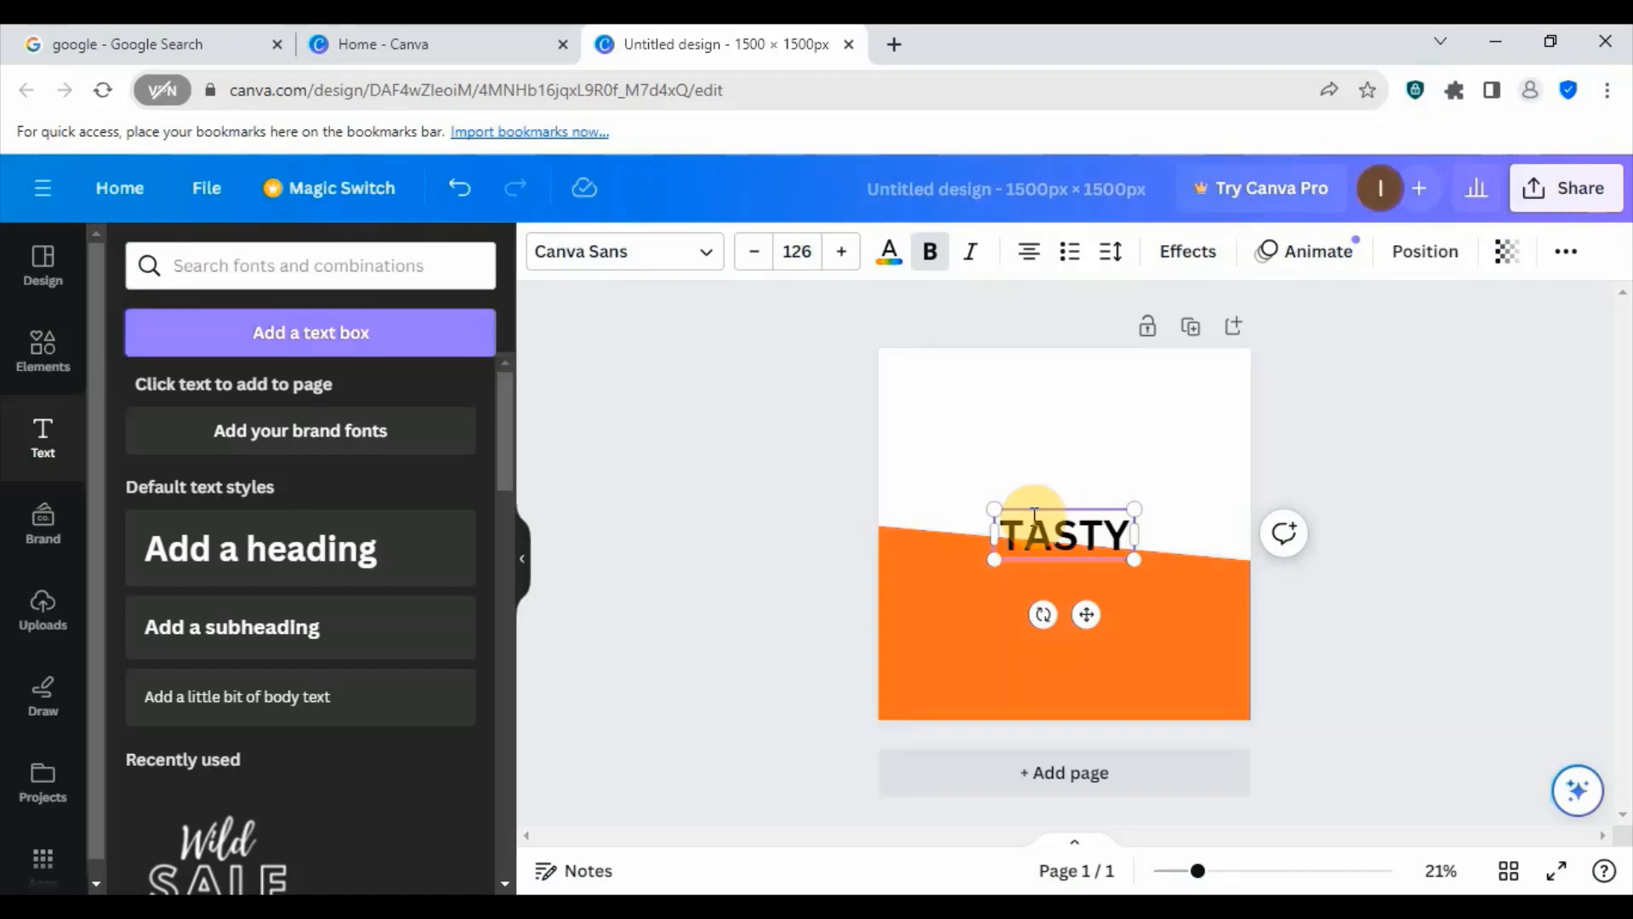
type("FOOD")
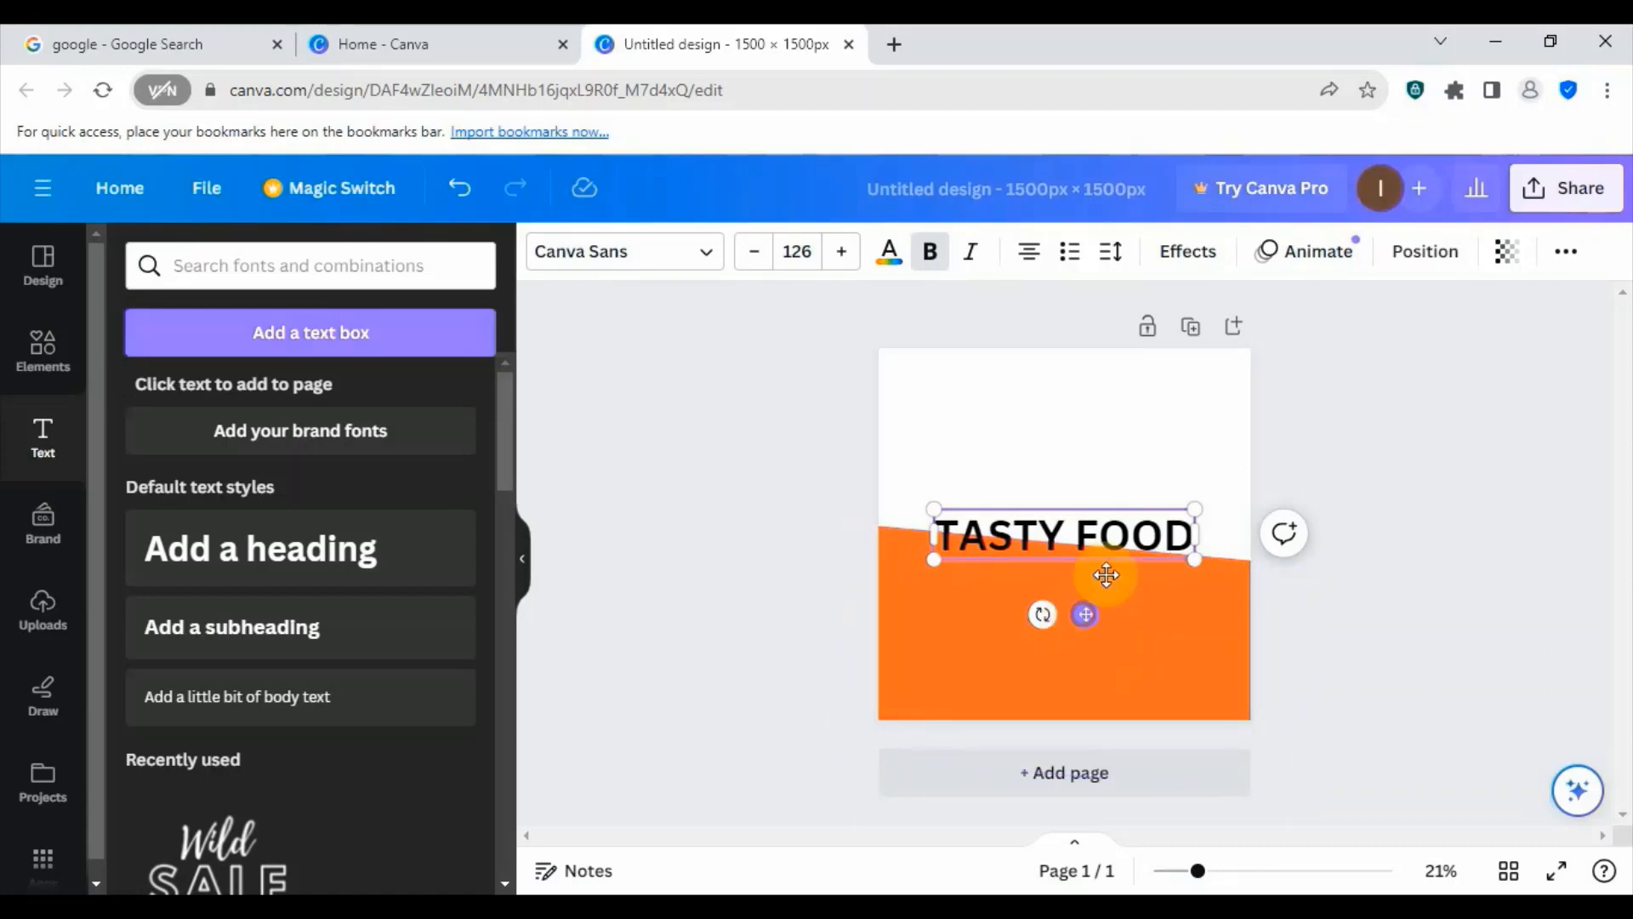
left_click_drag(1083, 619, 1088, 474)
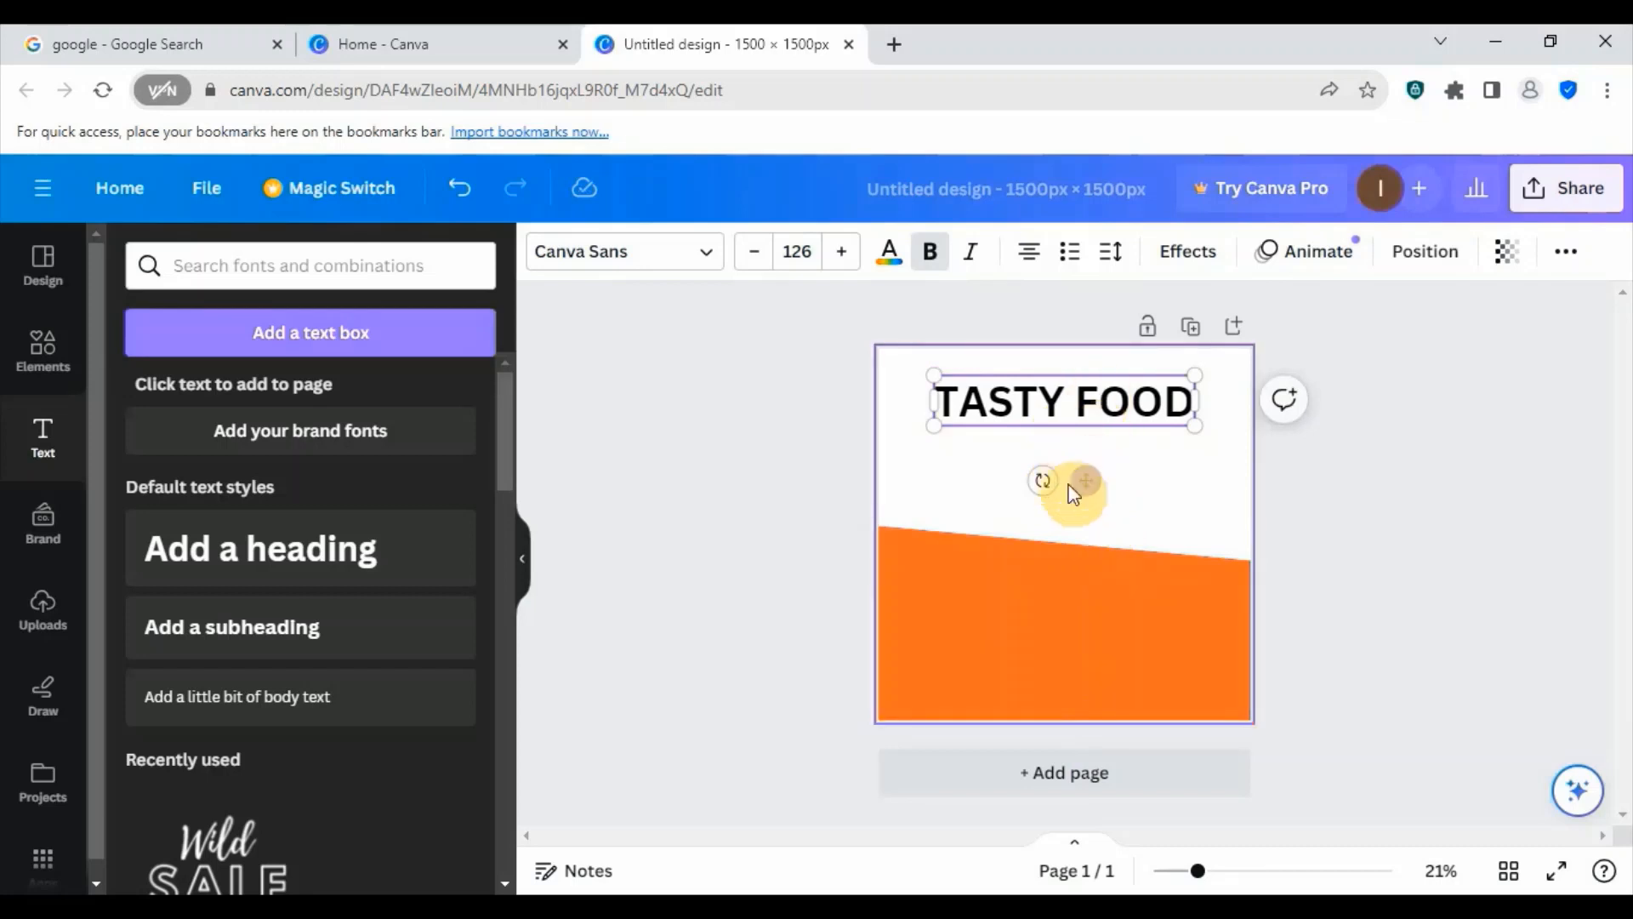
- Add a subheading reading "Healthy and nutritious meal" directly below the TASTY FOOD heading
left_click(238, 628)
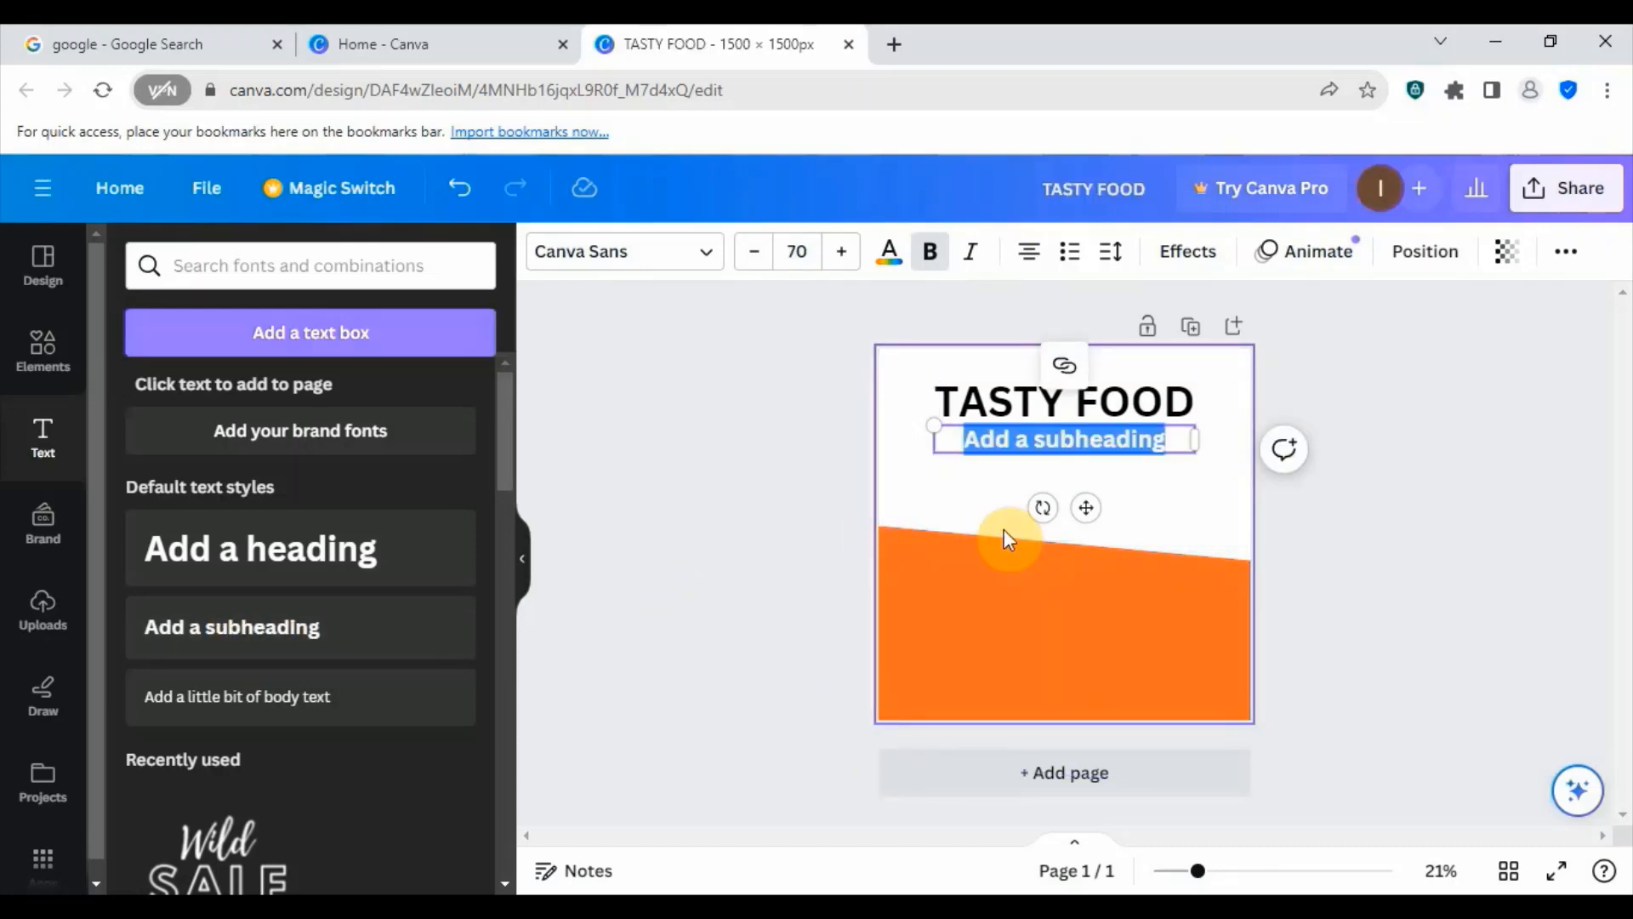
type("Heak")
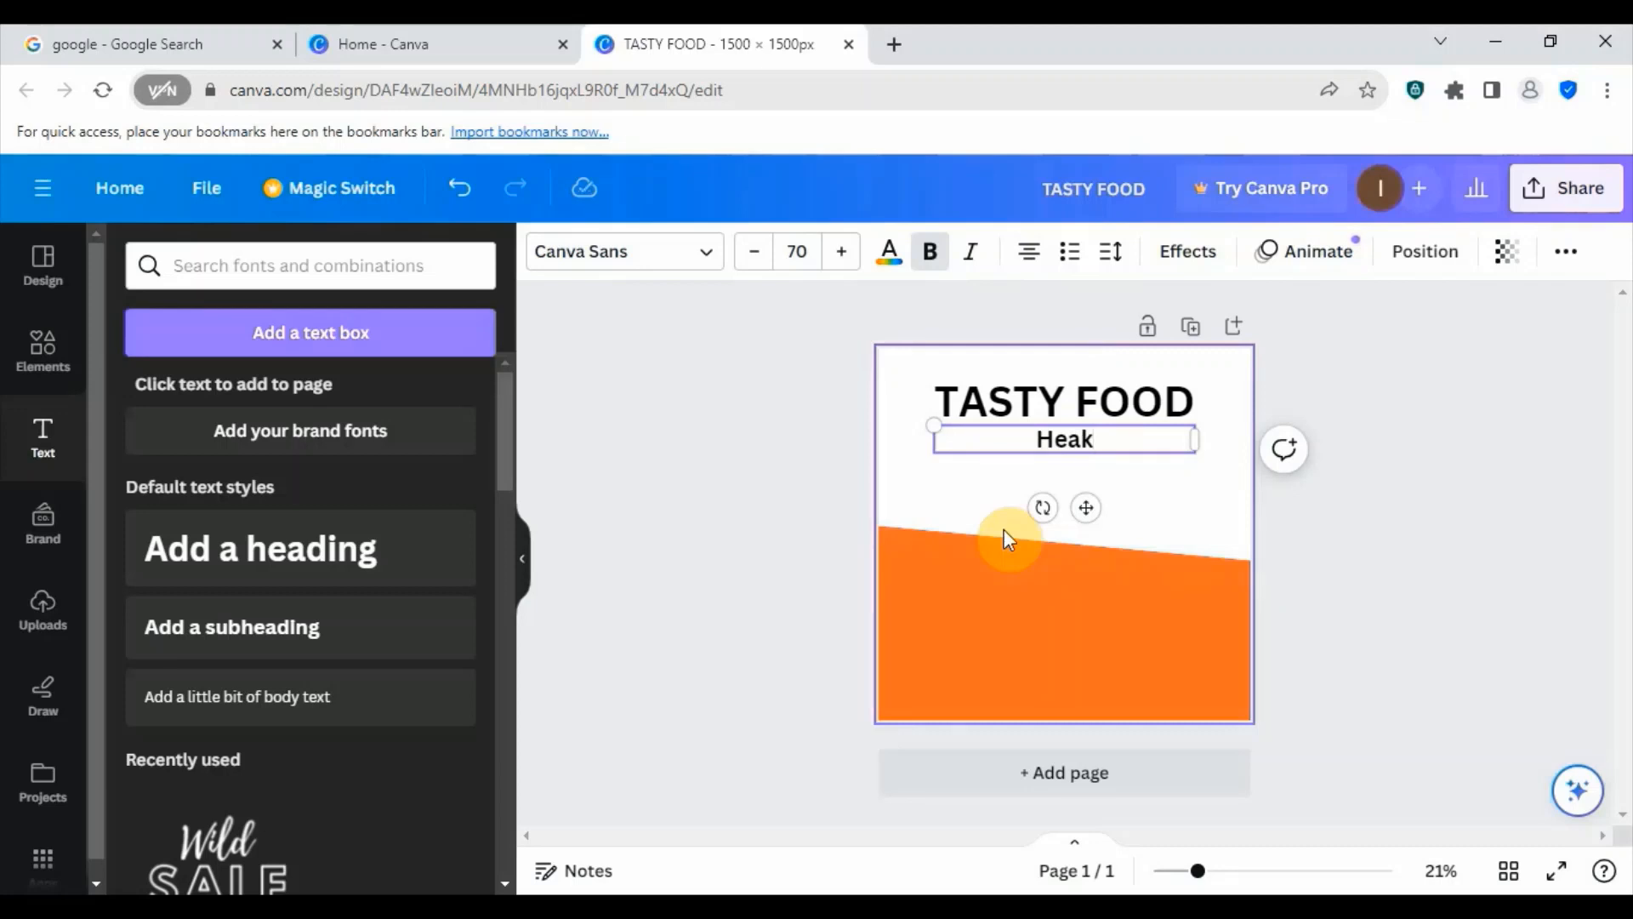
key("BackSpace")
type("lthy")
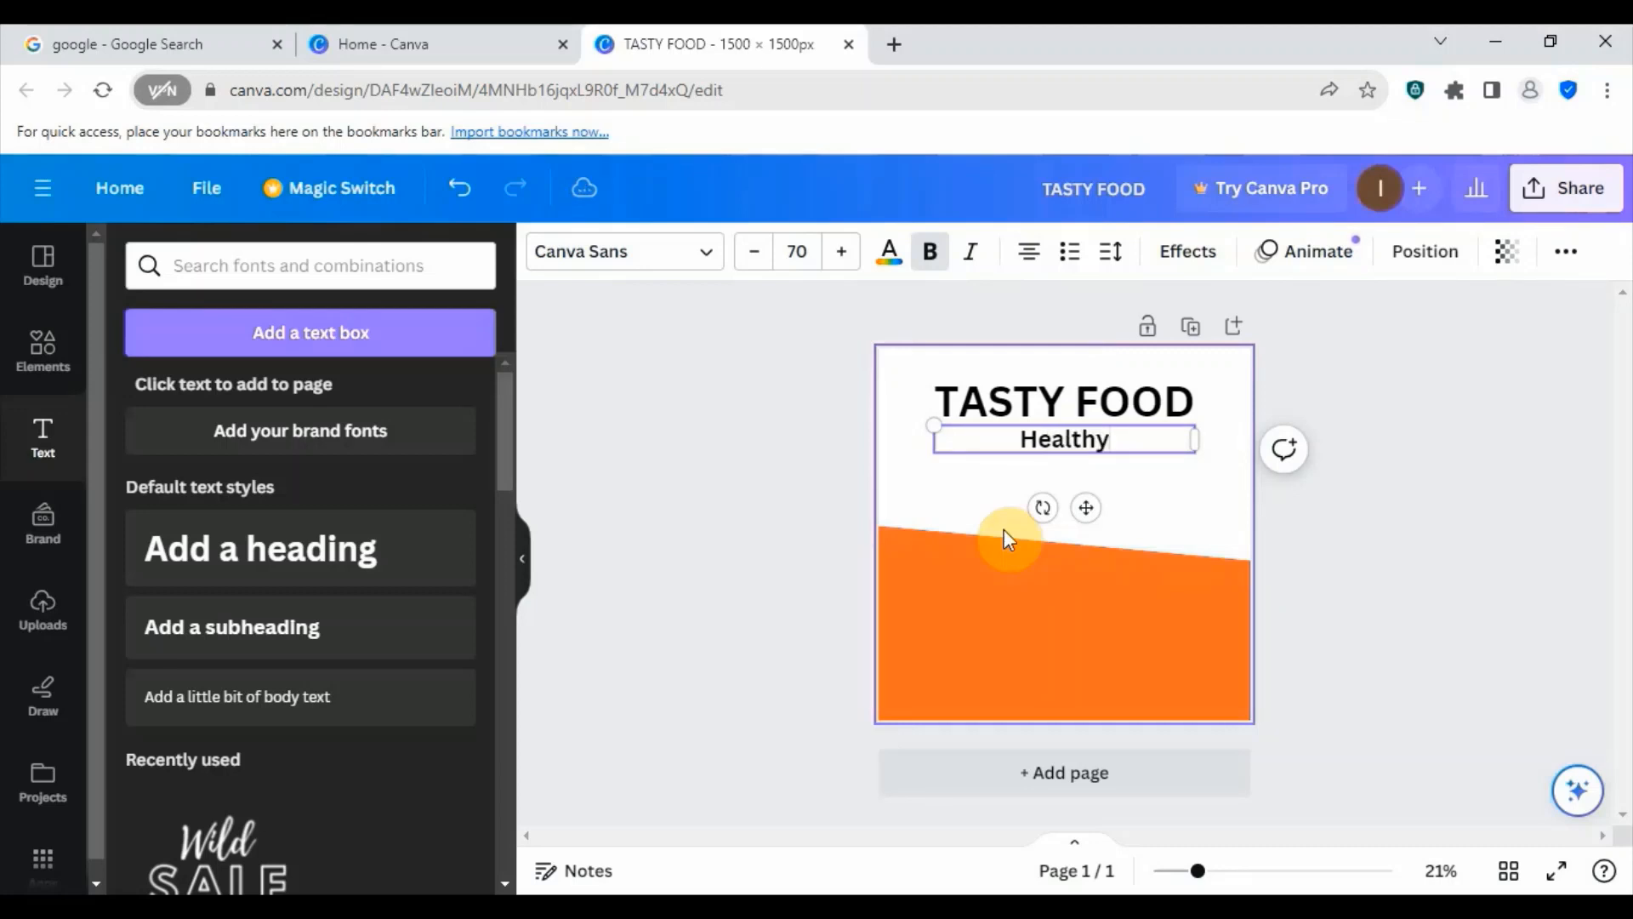
type(" and")
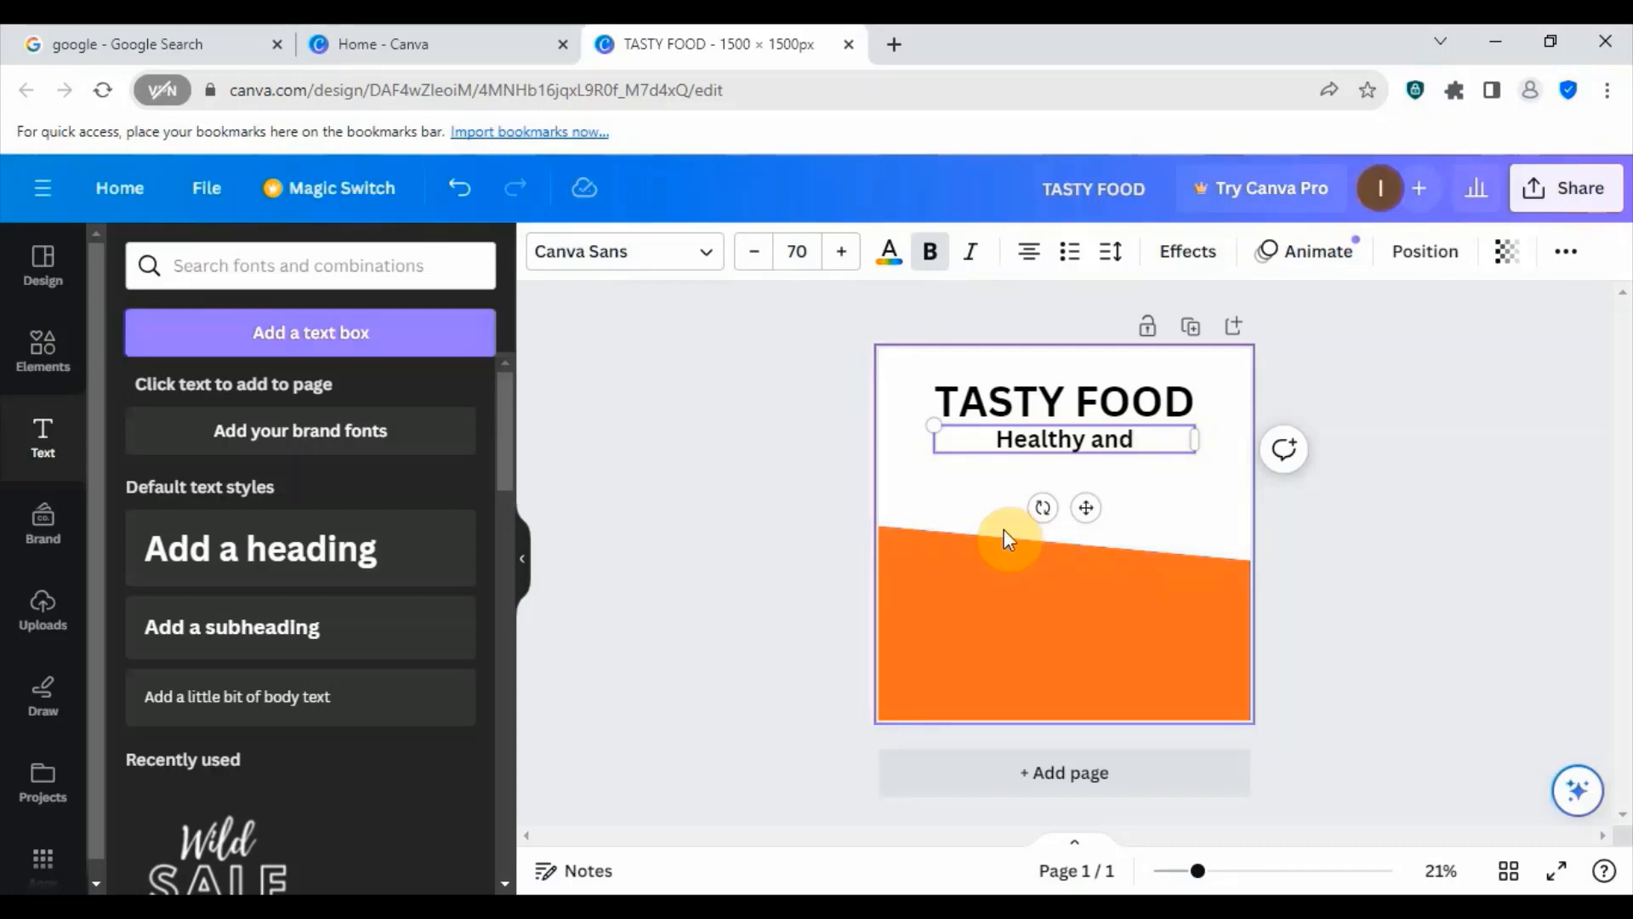
type(" nutr")
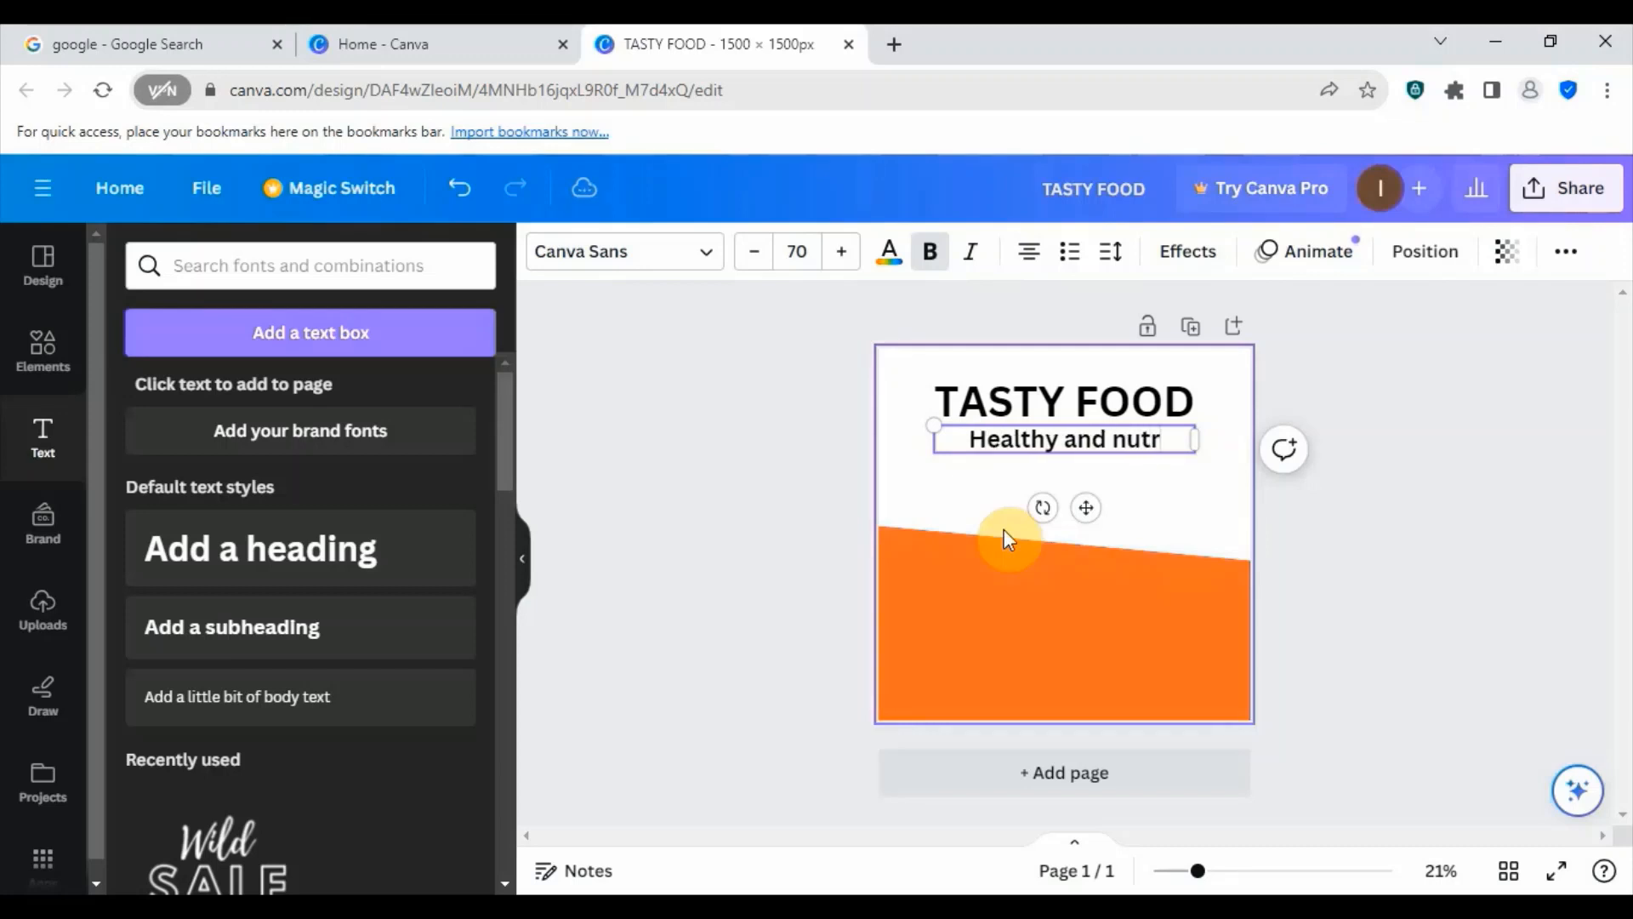
type("itious")
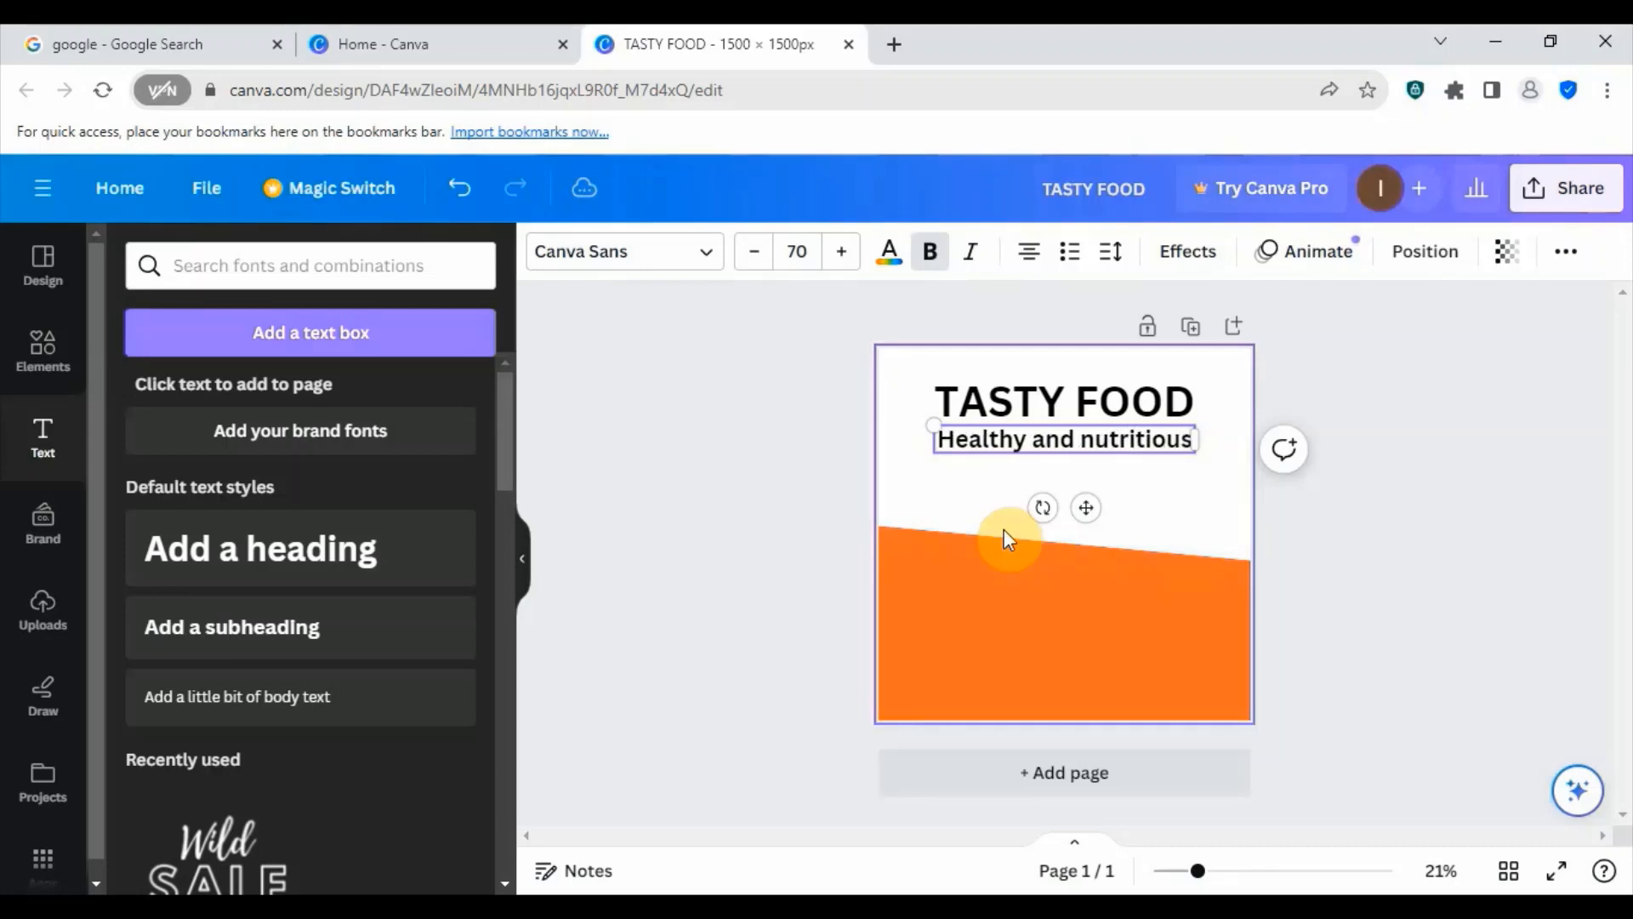
type(" me")
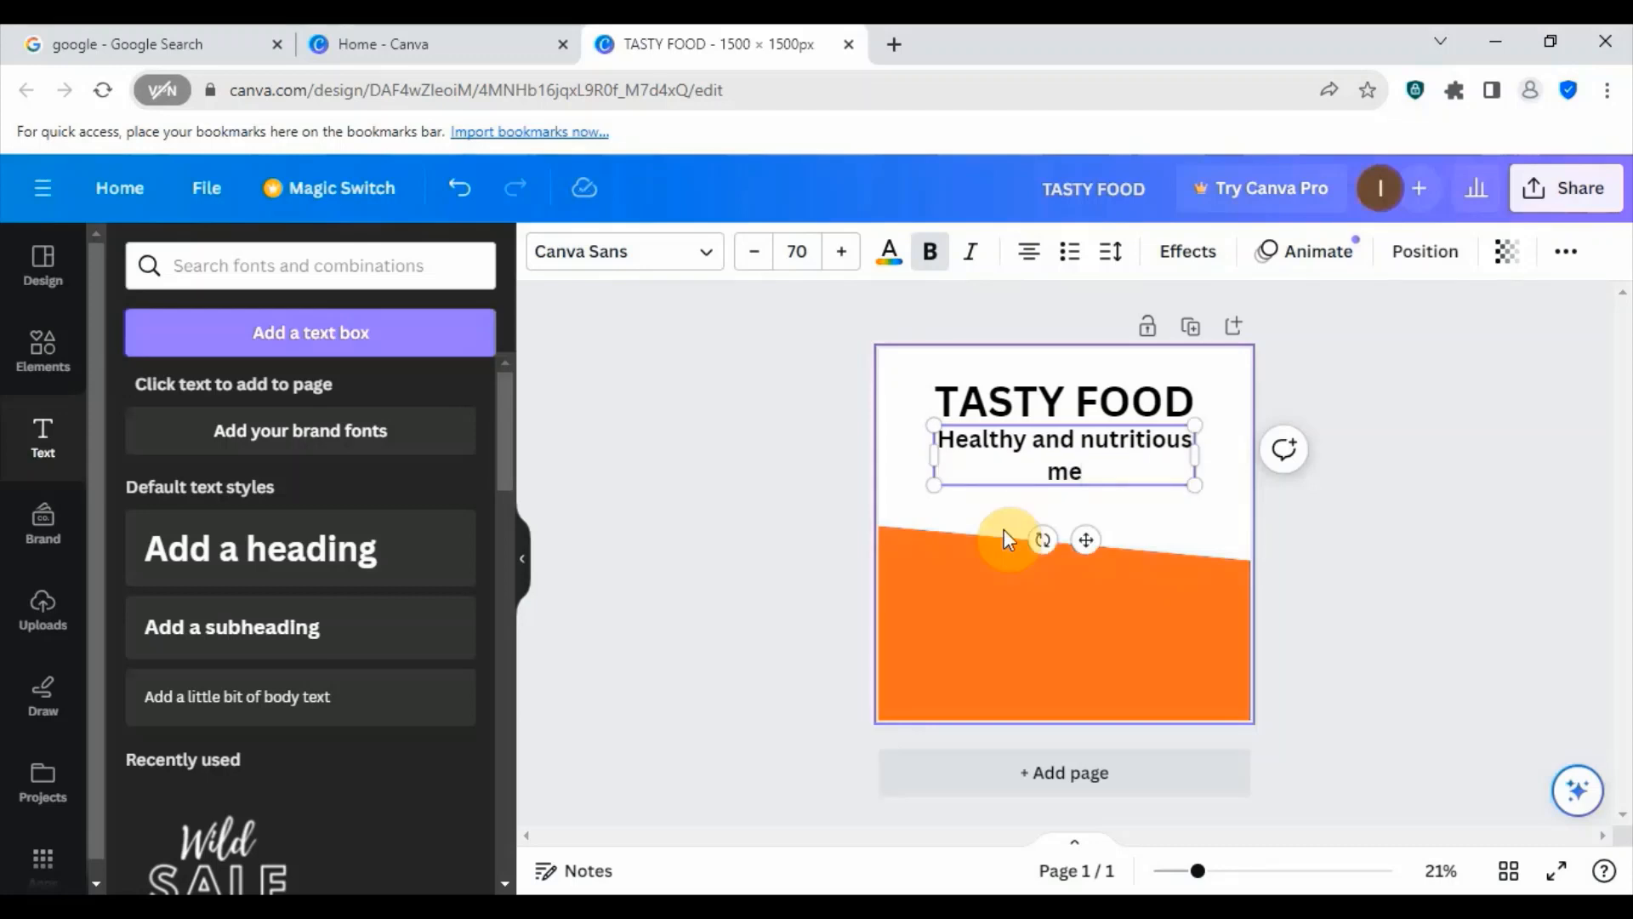
type("al")
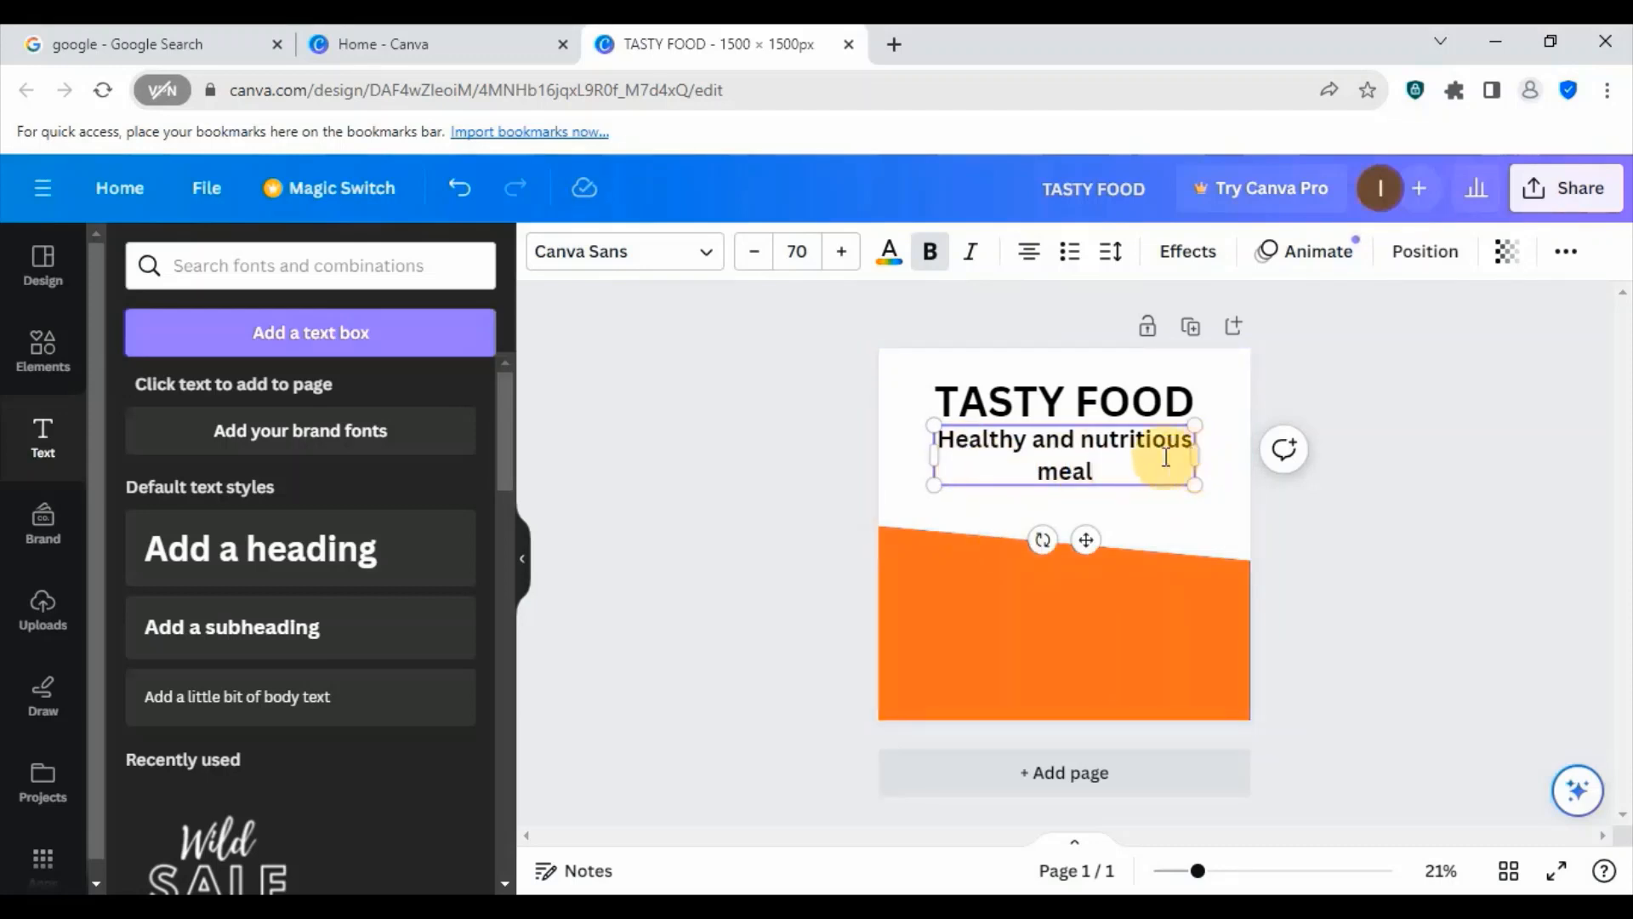
- Widen the subheading's text box so the text fits on one line and center it under the heading
mouse_move(1196, 457)
left_mouse_down()
mouse_move(1229, 459)
mouse_move(1152, 463)
mouse_move(1257, 431)
left_mouse_up()
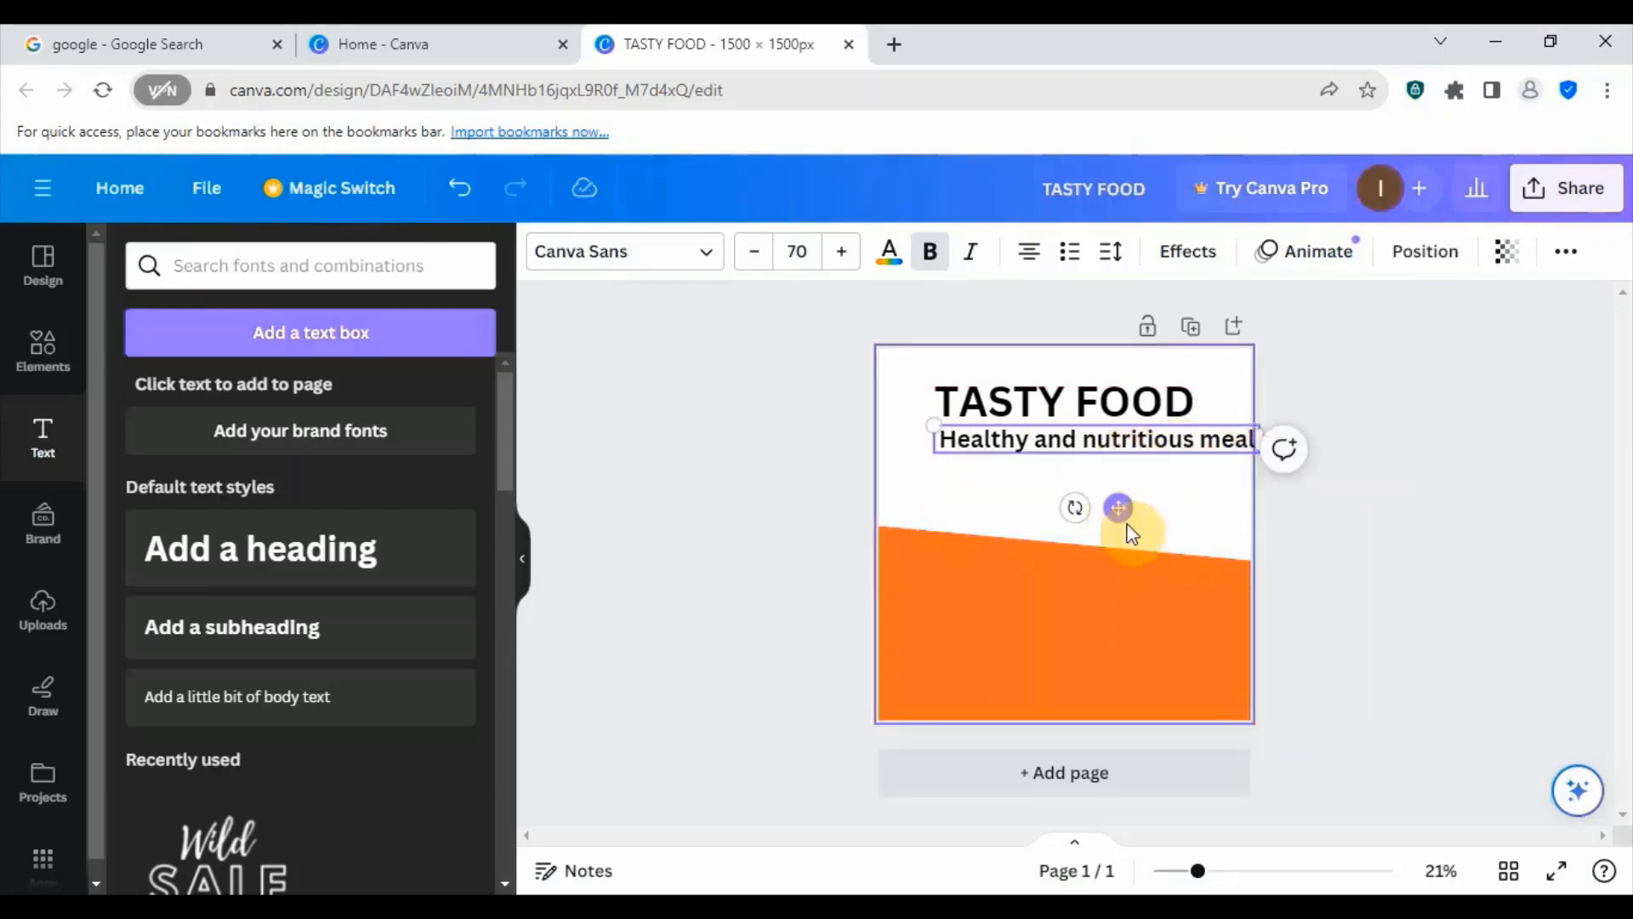
left_click_drag(1112, 514, 1086, 507)
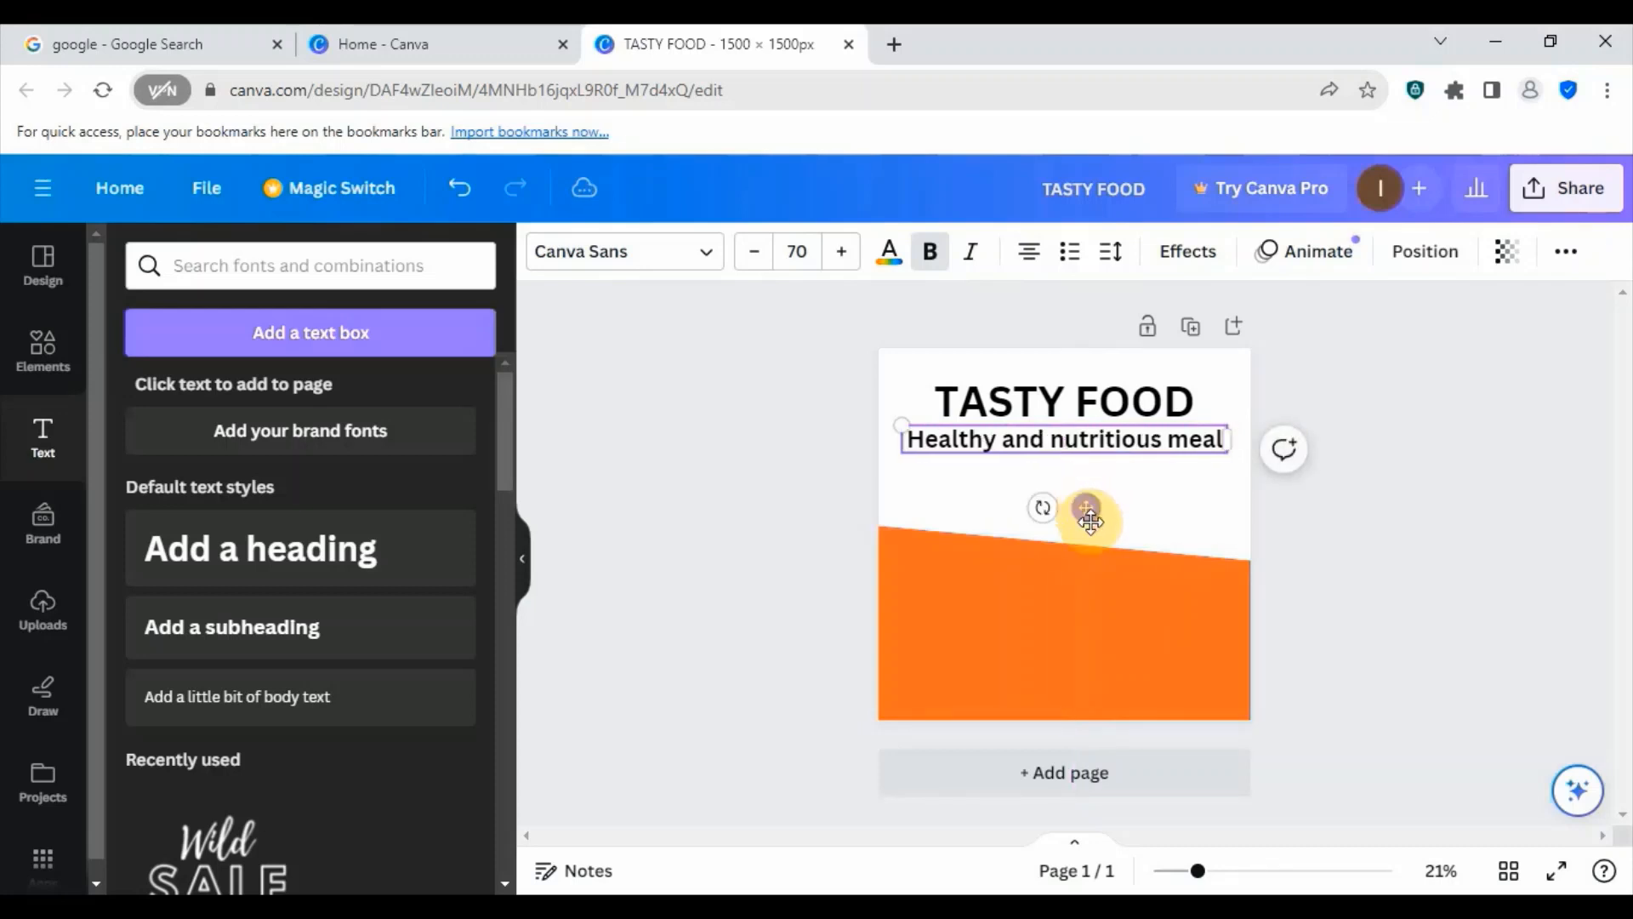
left_click(1083, 510)
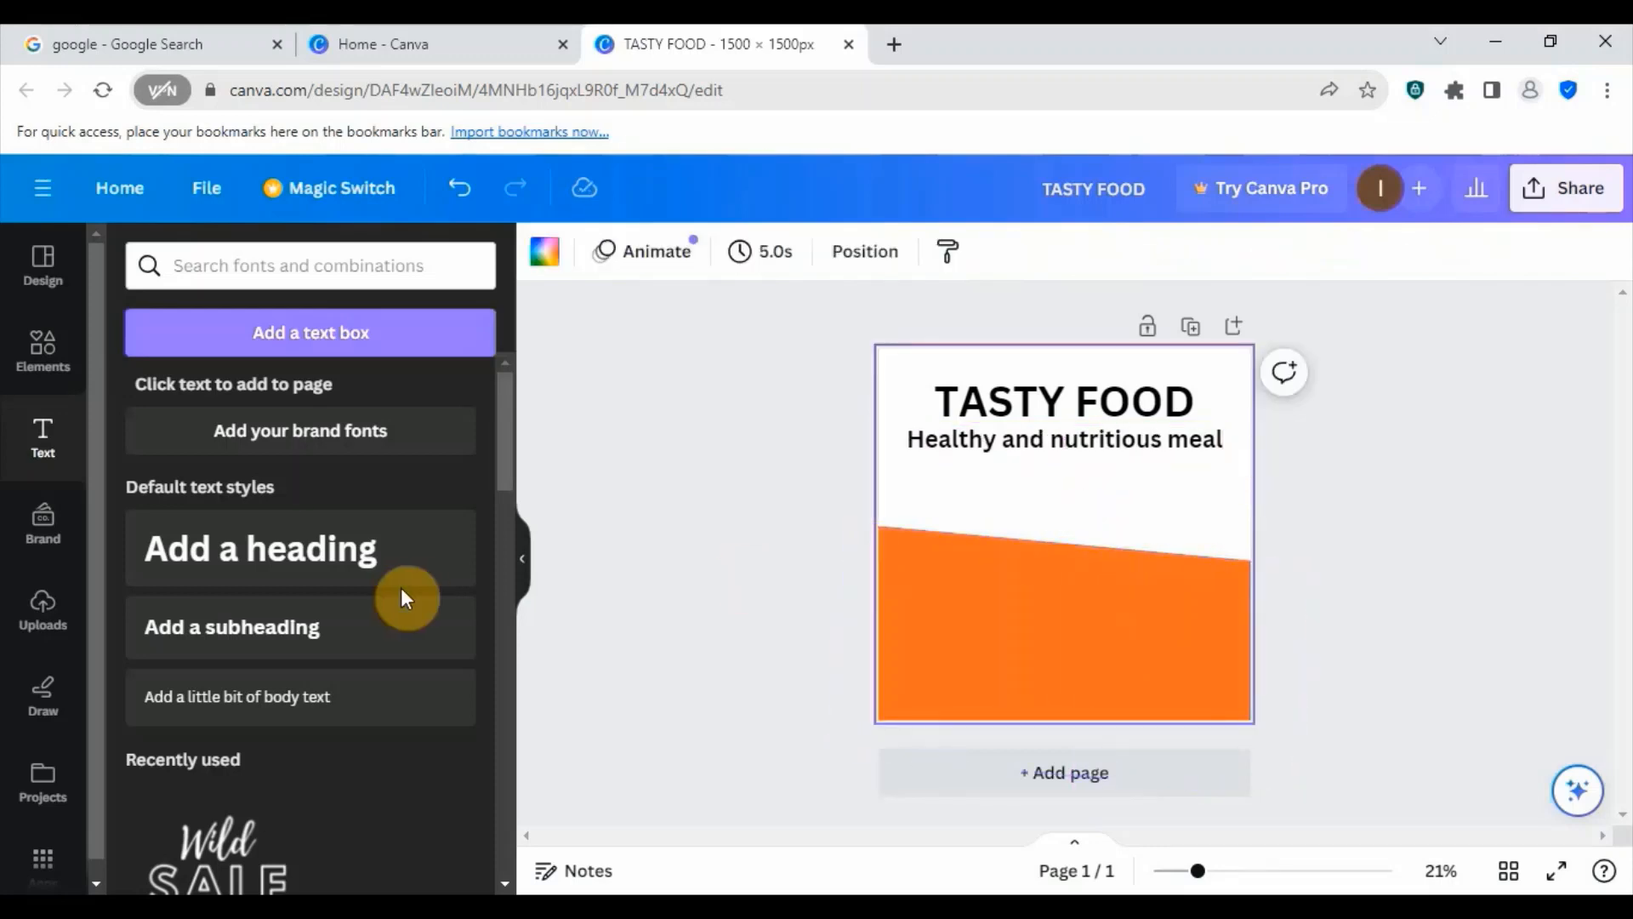
- Add a subheading below the existing one reading "We serve all kinds of soups, fried rice, jellof rice, egusi soup, yam porridge and drinks"
left_click(230, 634)
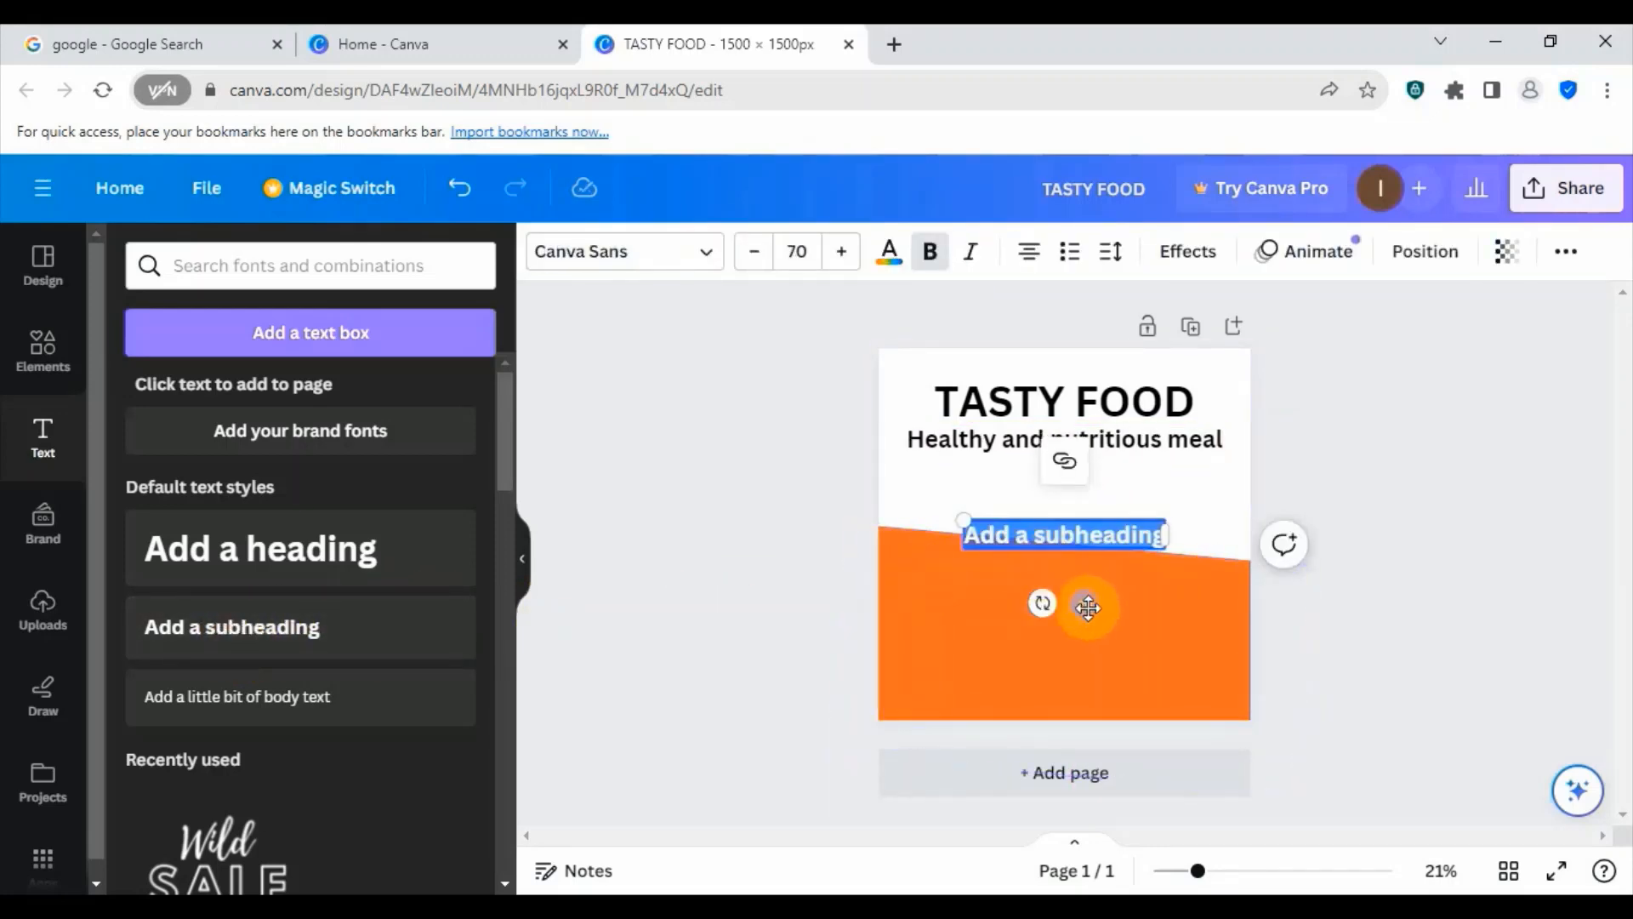
left_click_drag(1083, 601, 1084, 558)
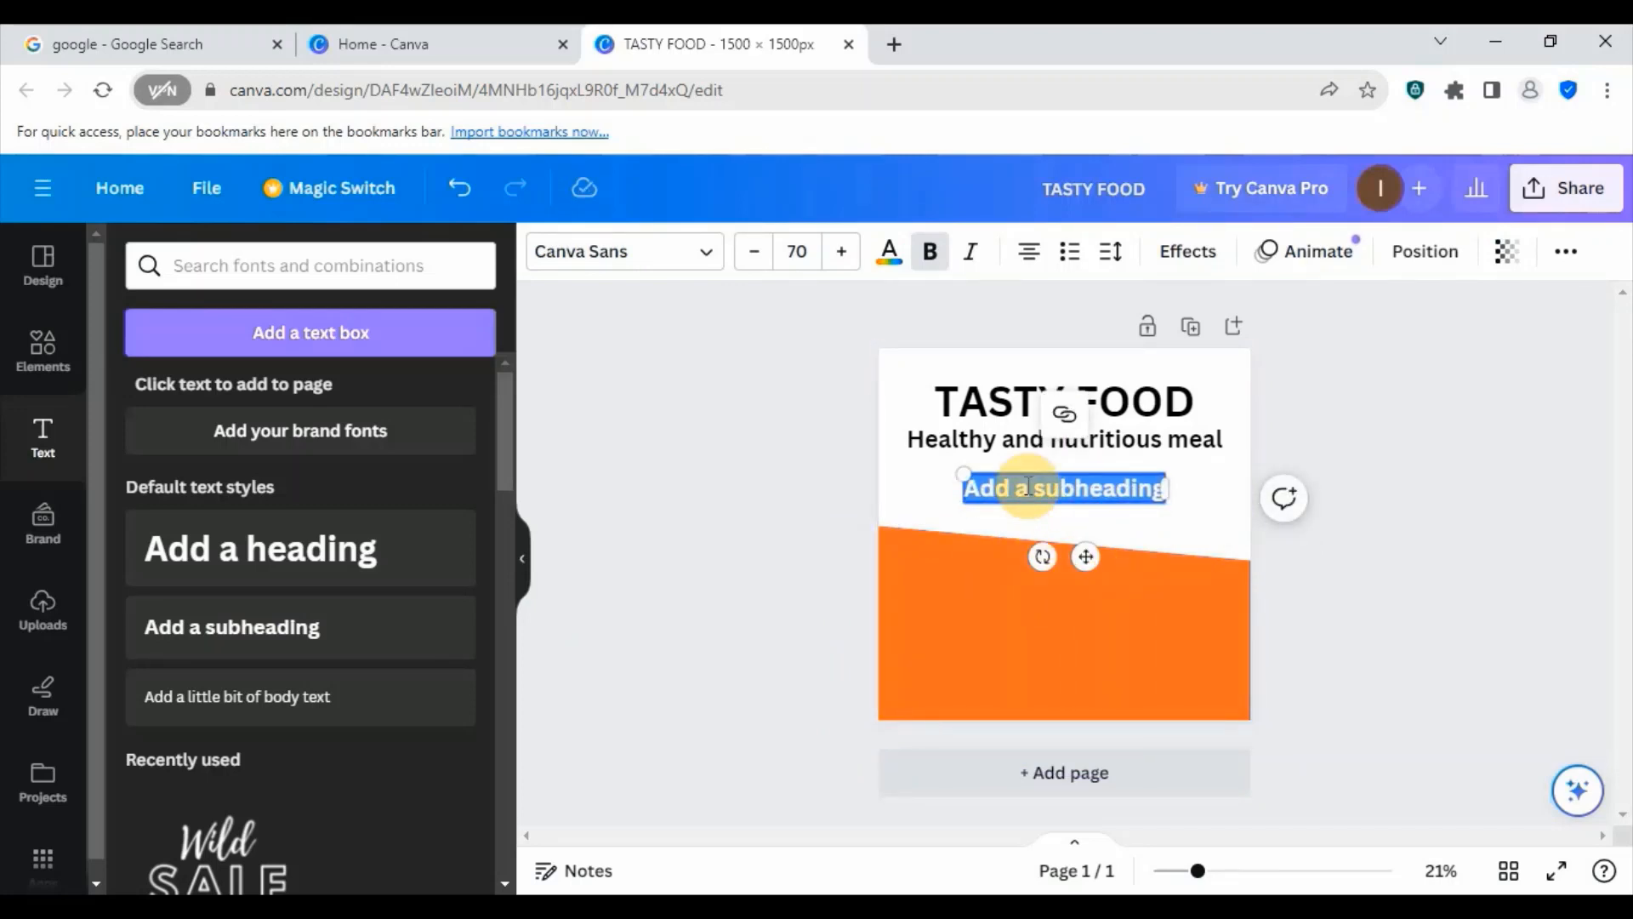
type("We se")
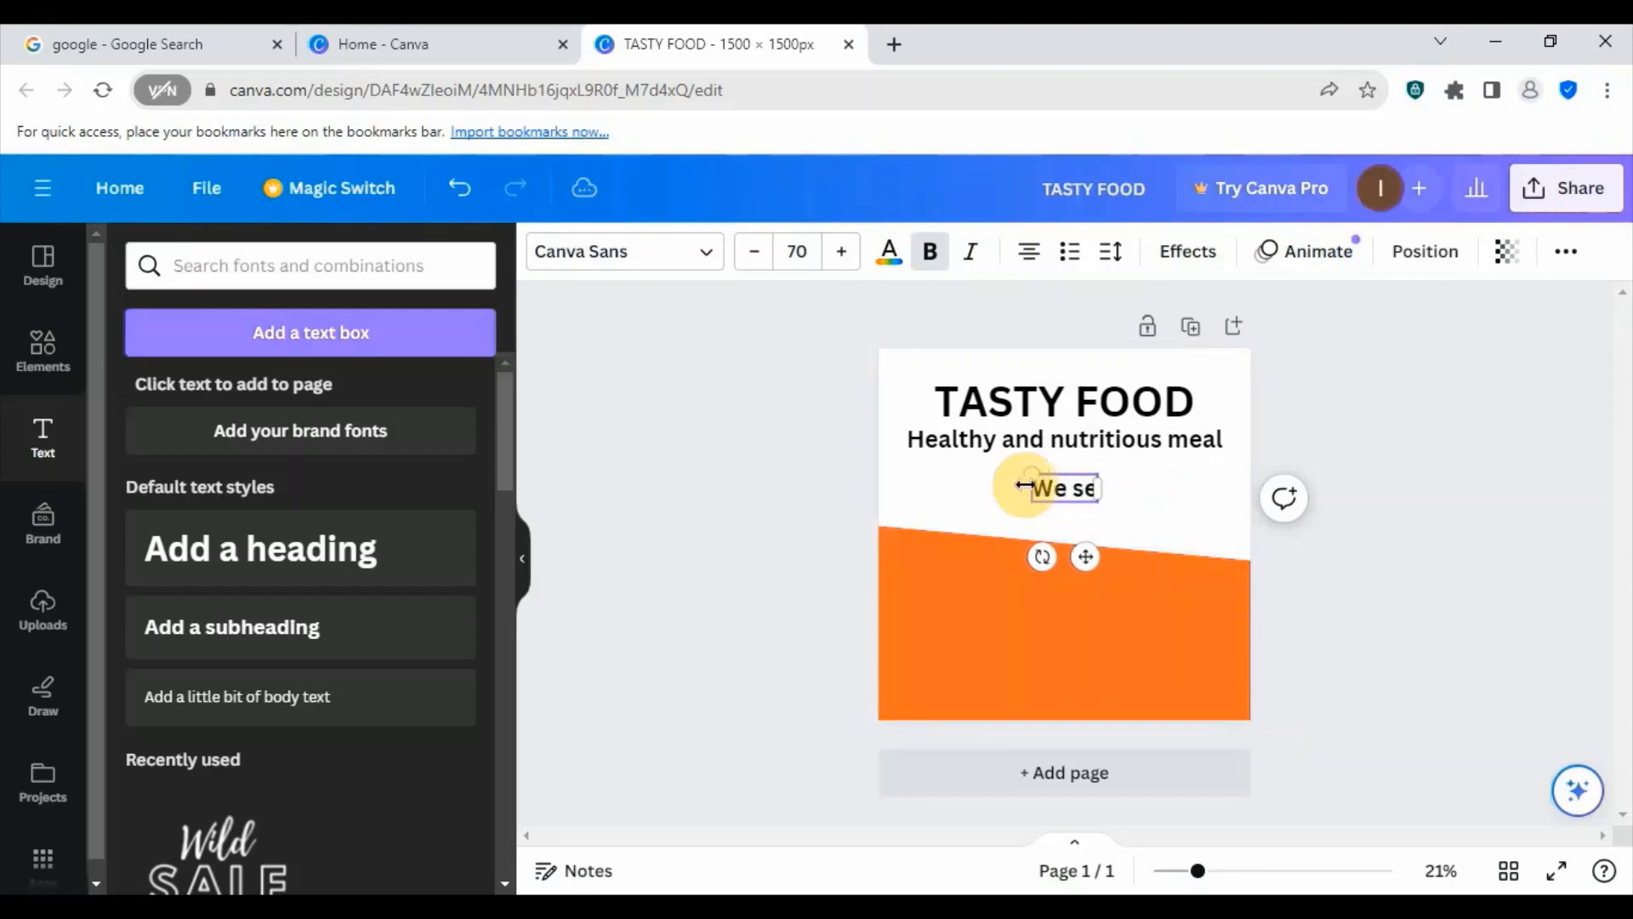
type("rve")
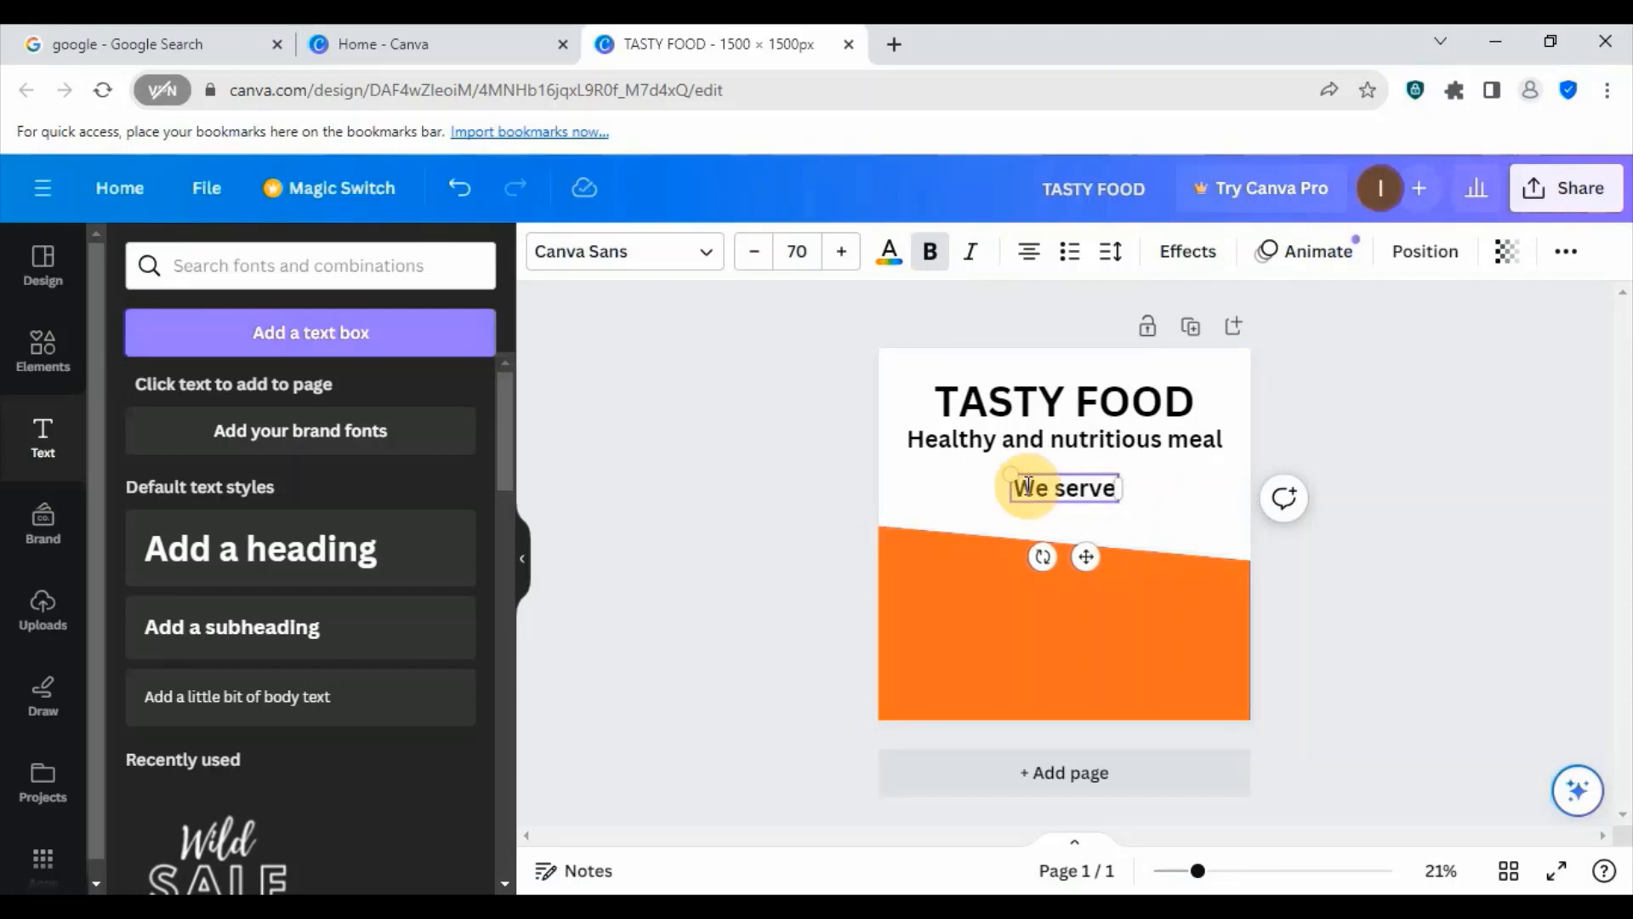
type(" all kin")
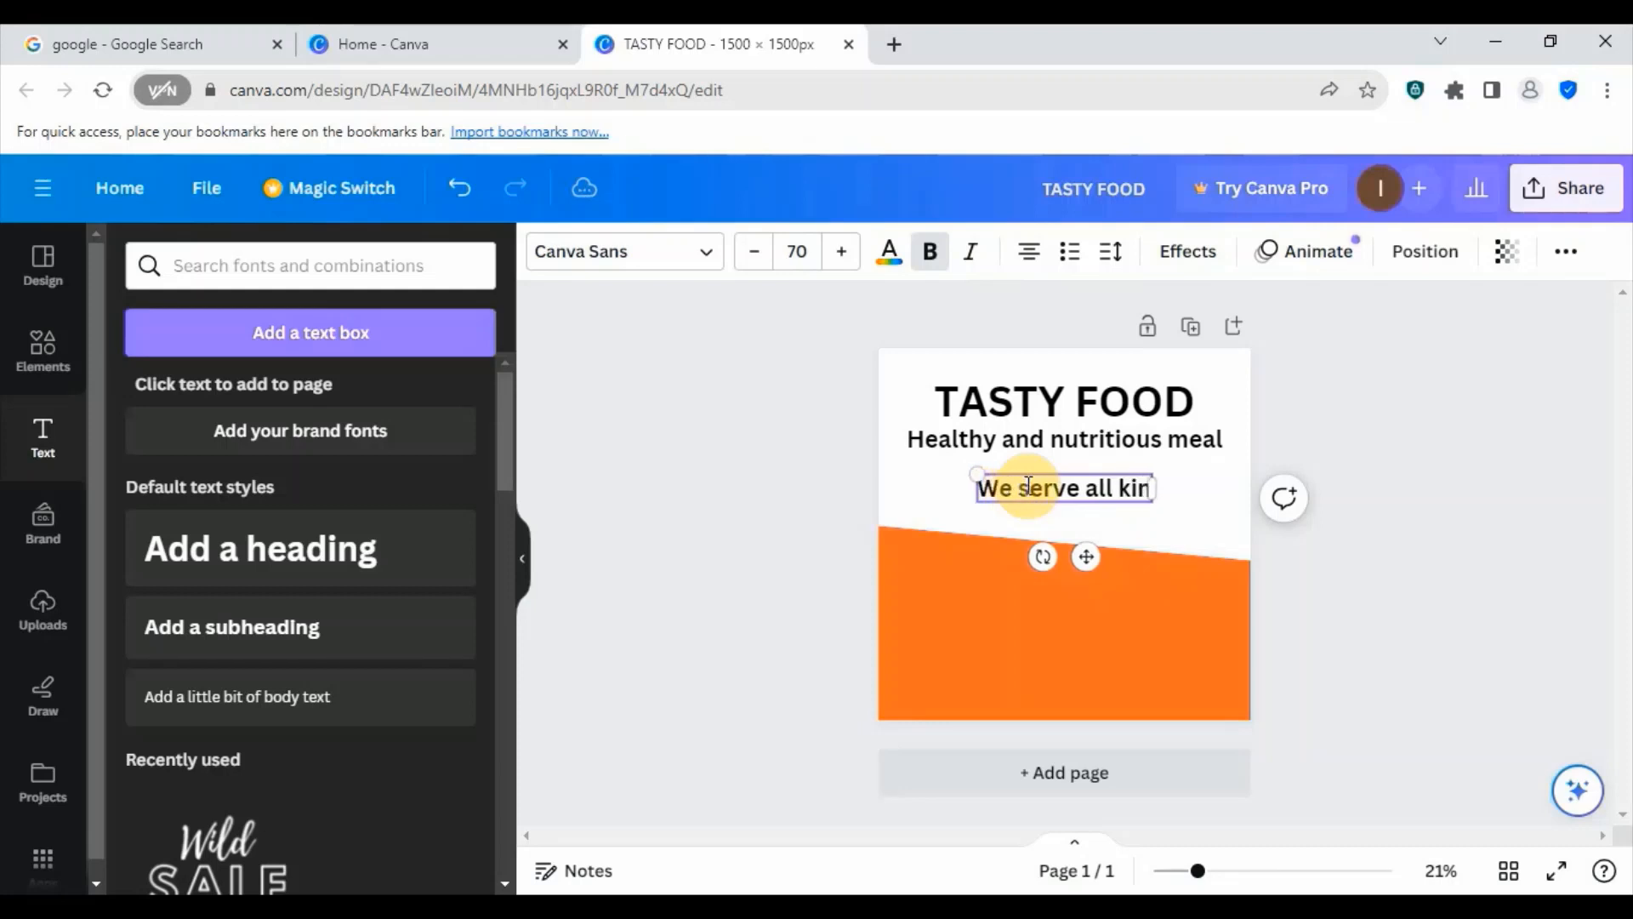
type("ds o")
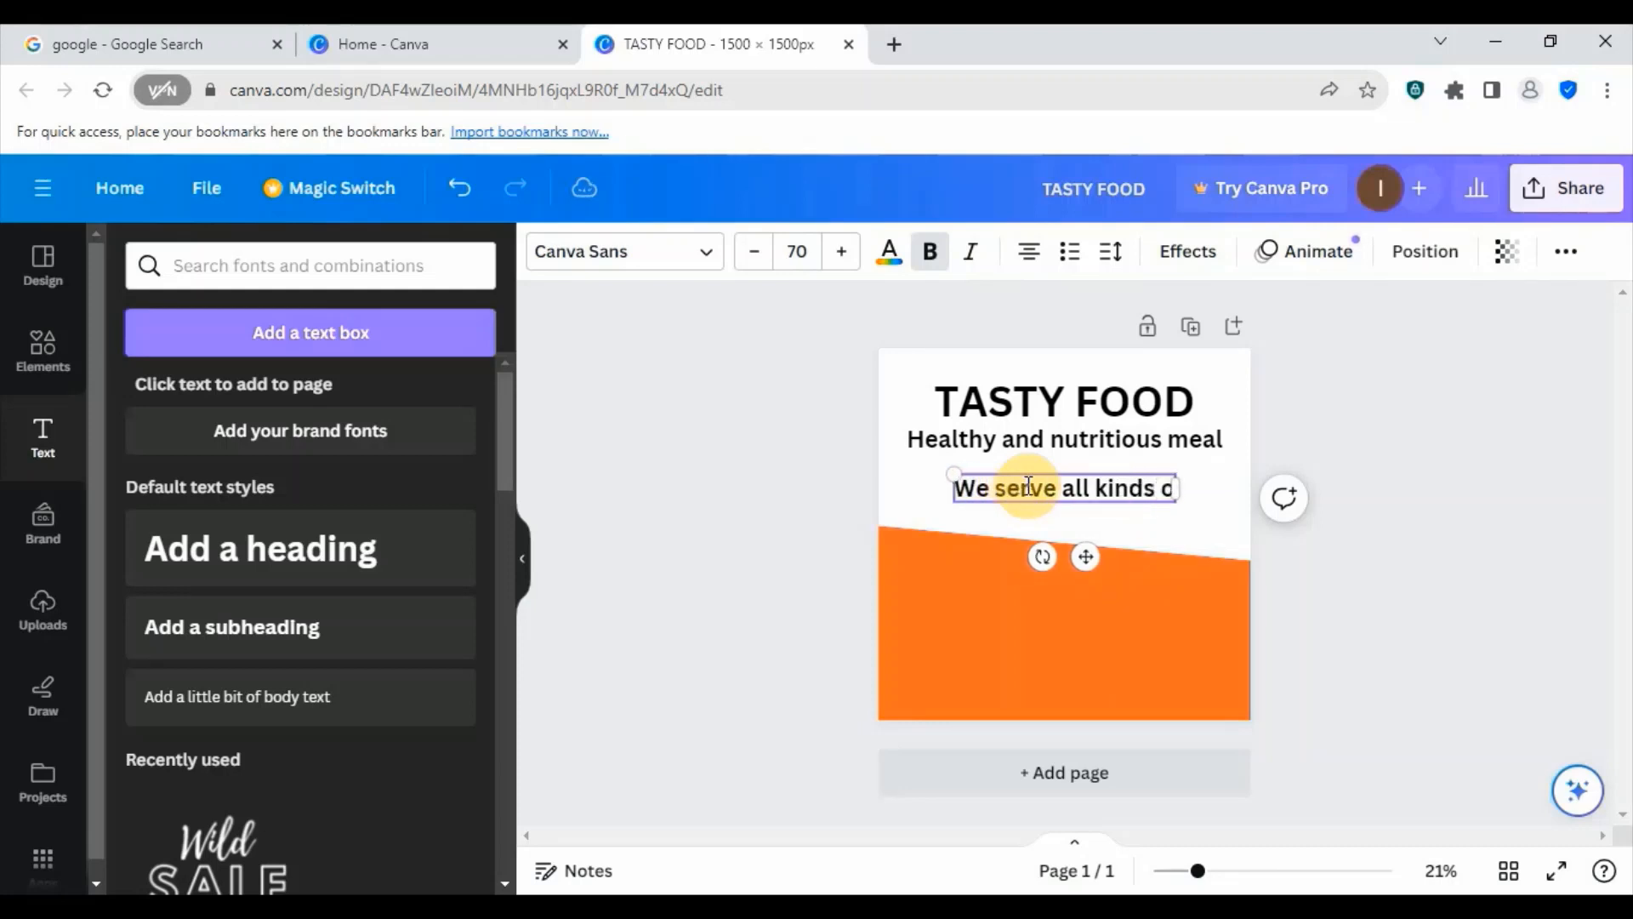
type("f s")
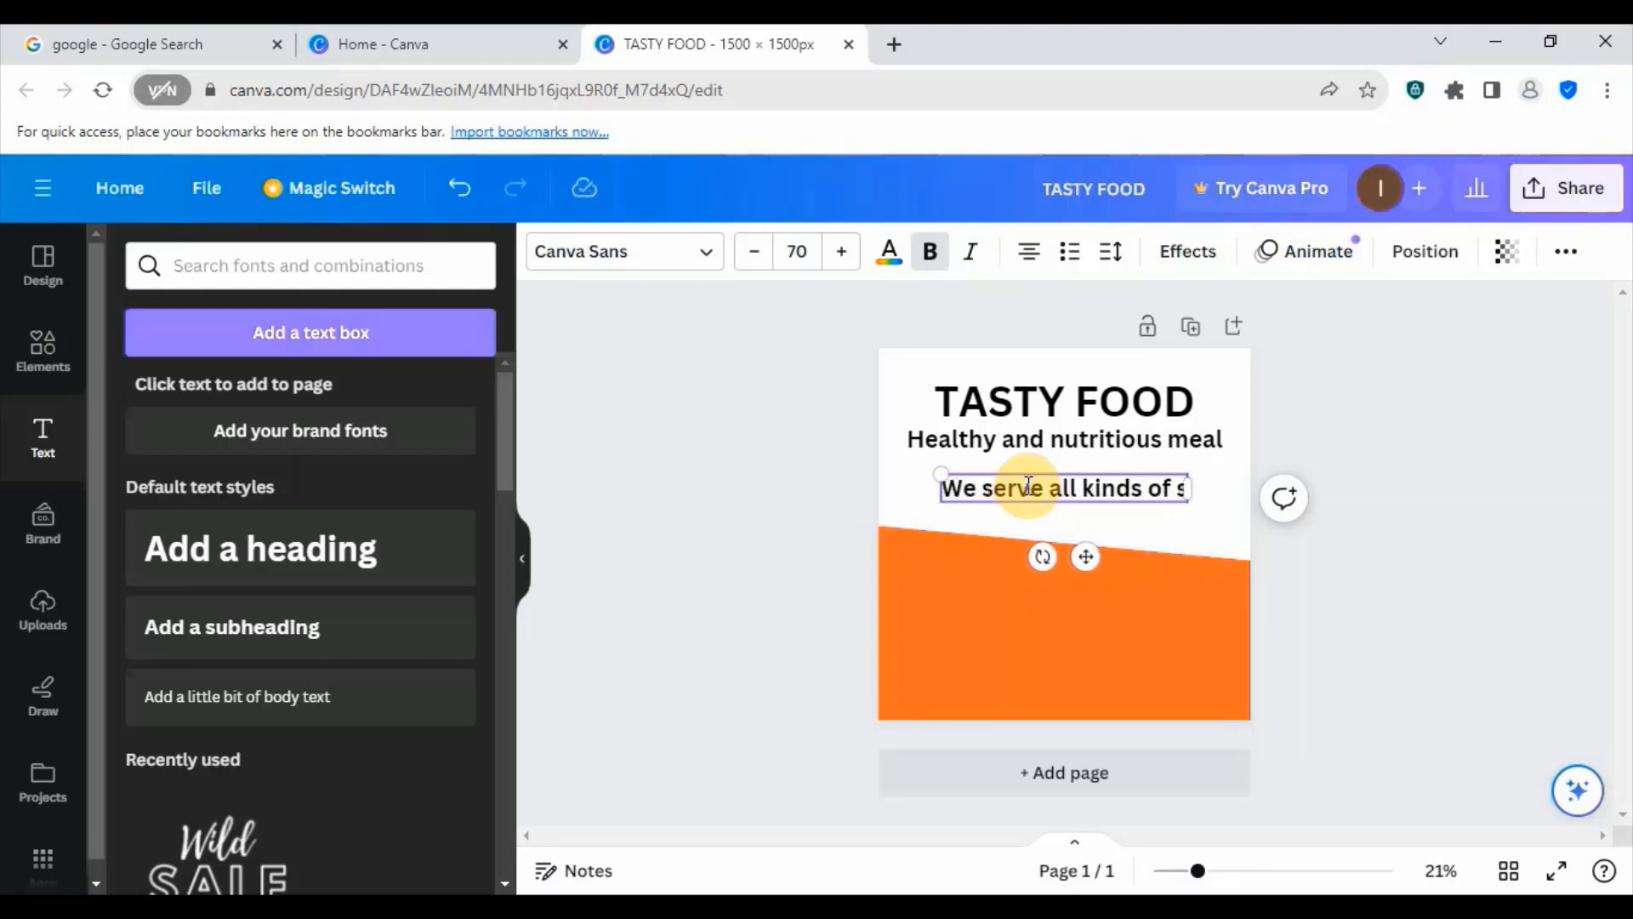
type("oup")
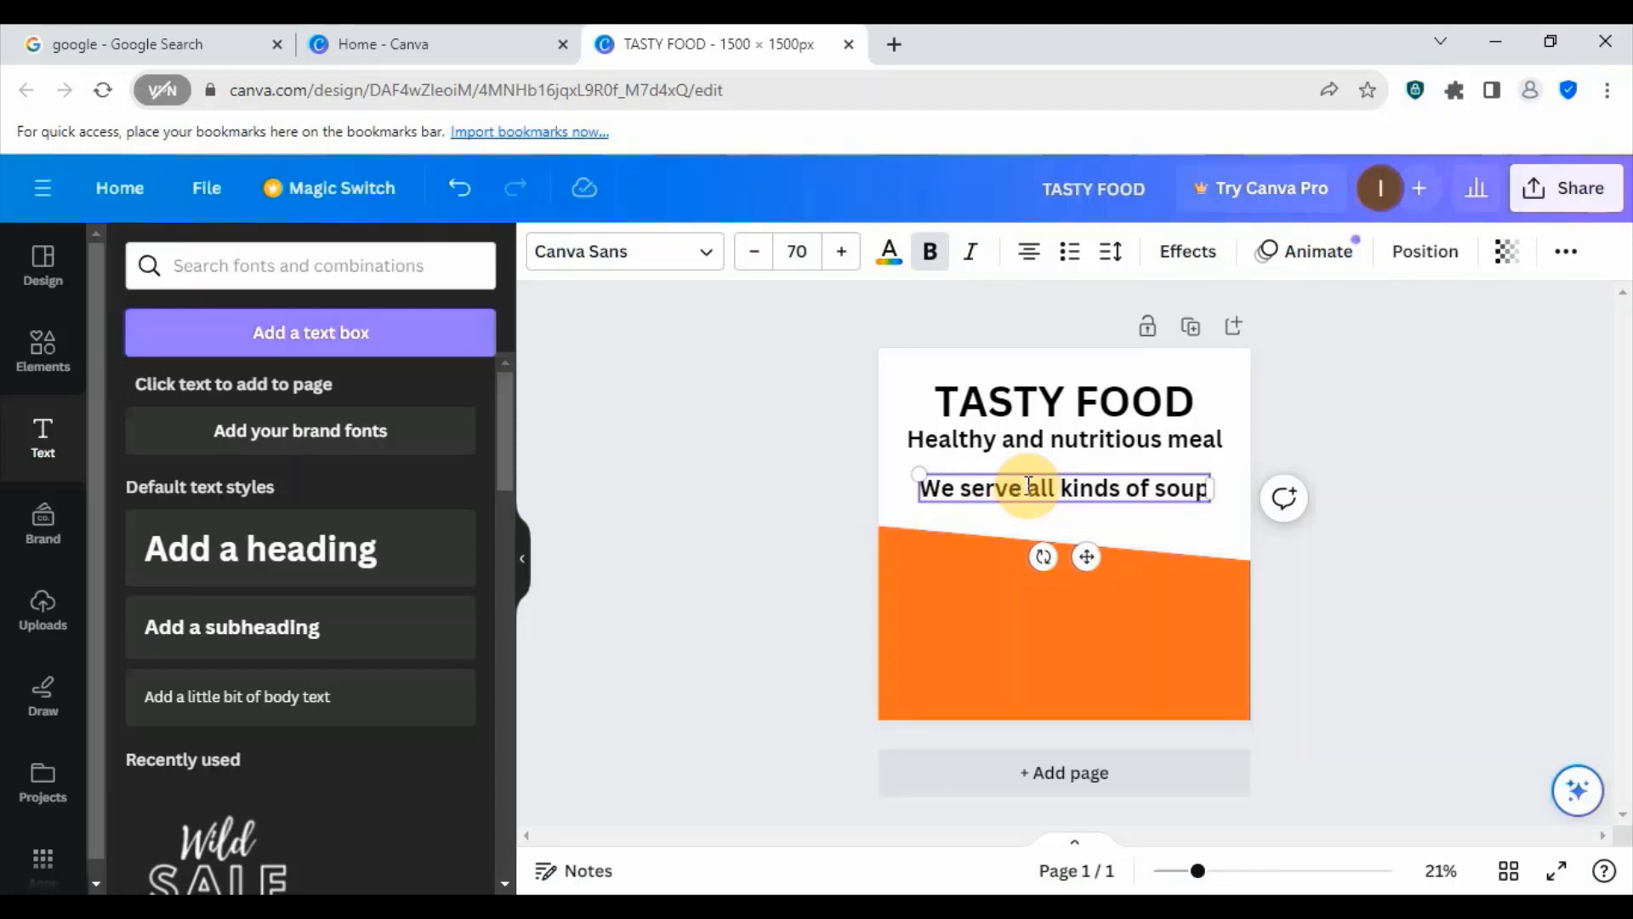
type("s")
type(", fried")
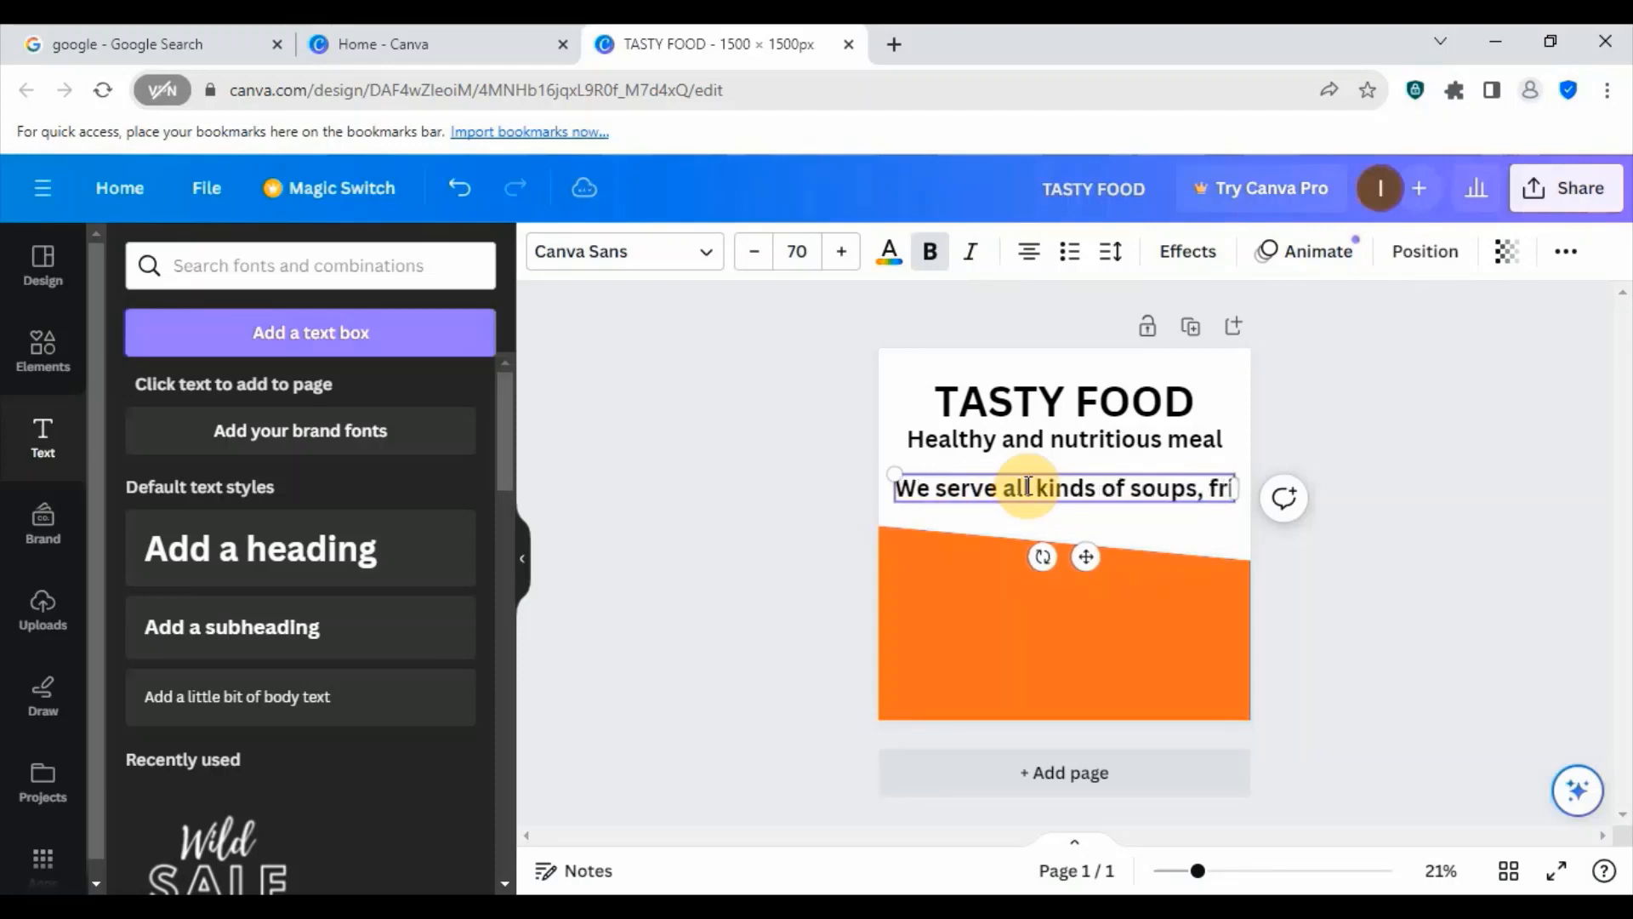
type(" ri")
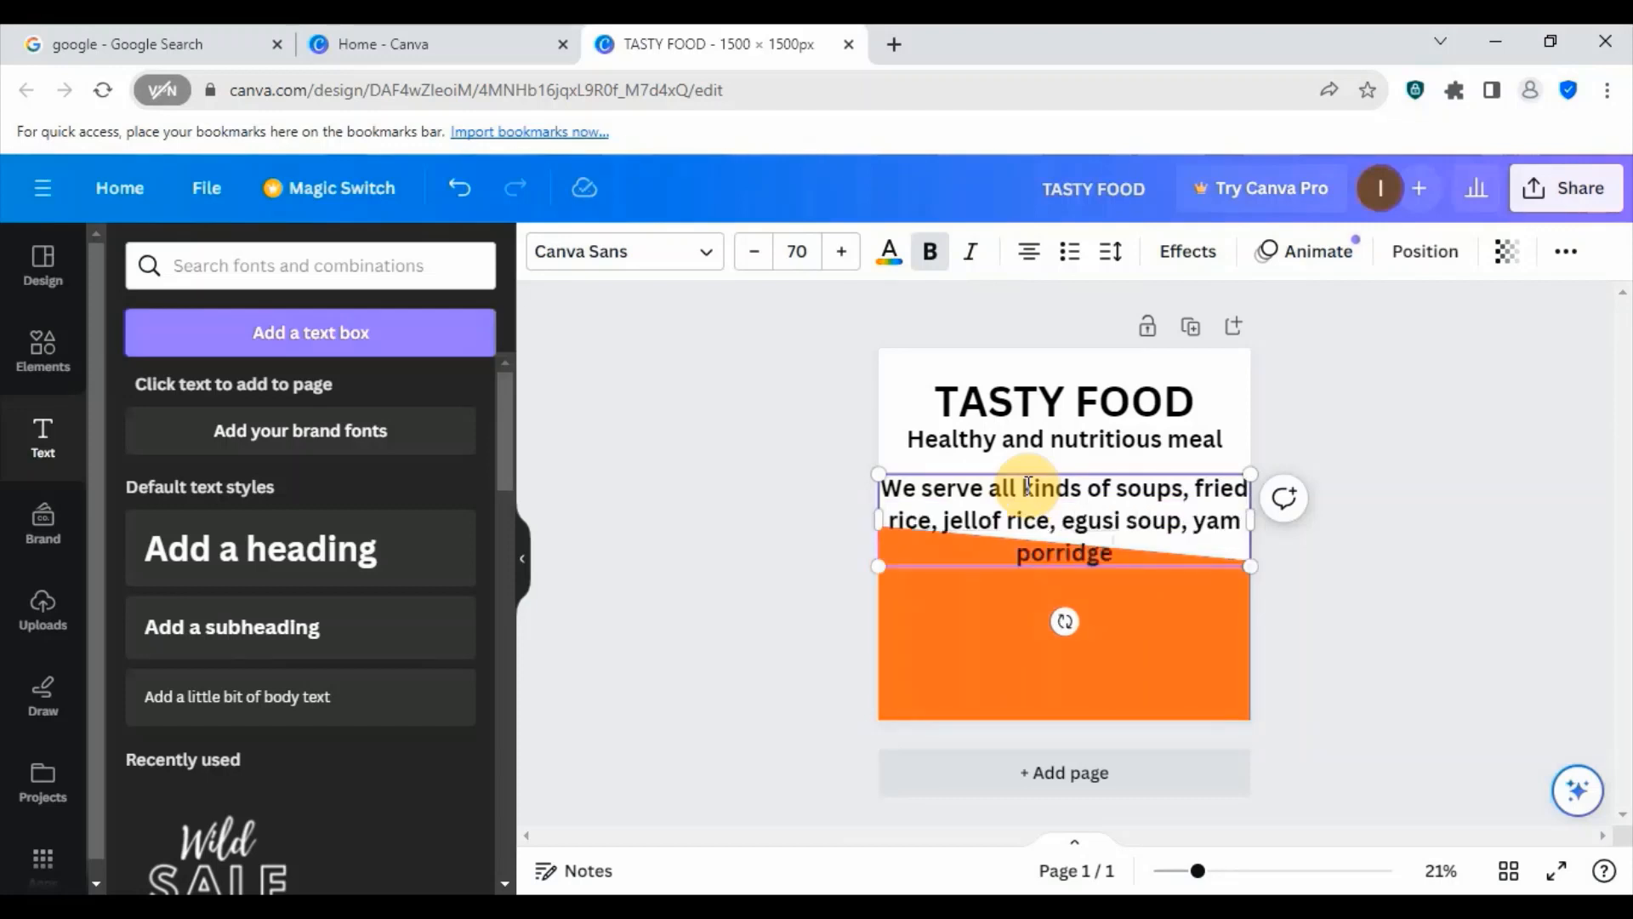
type("and")
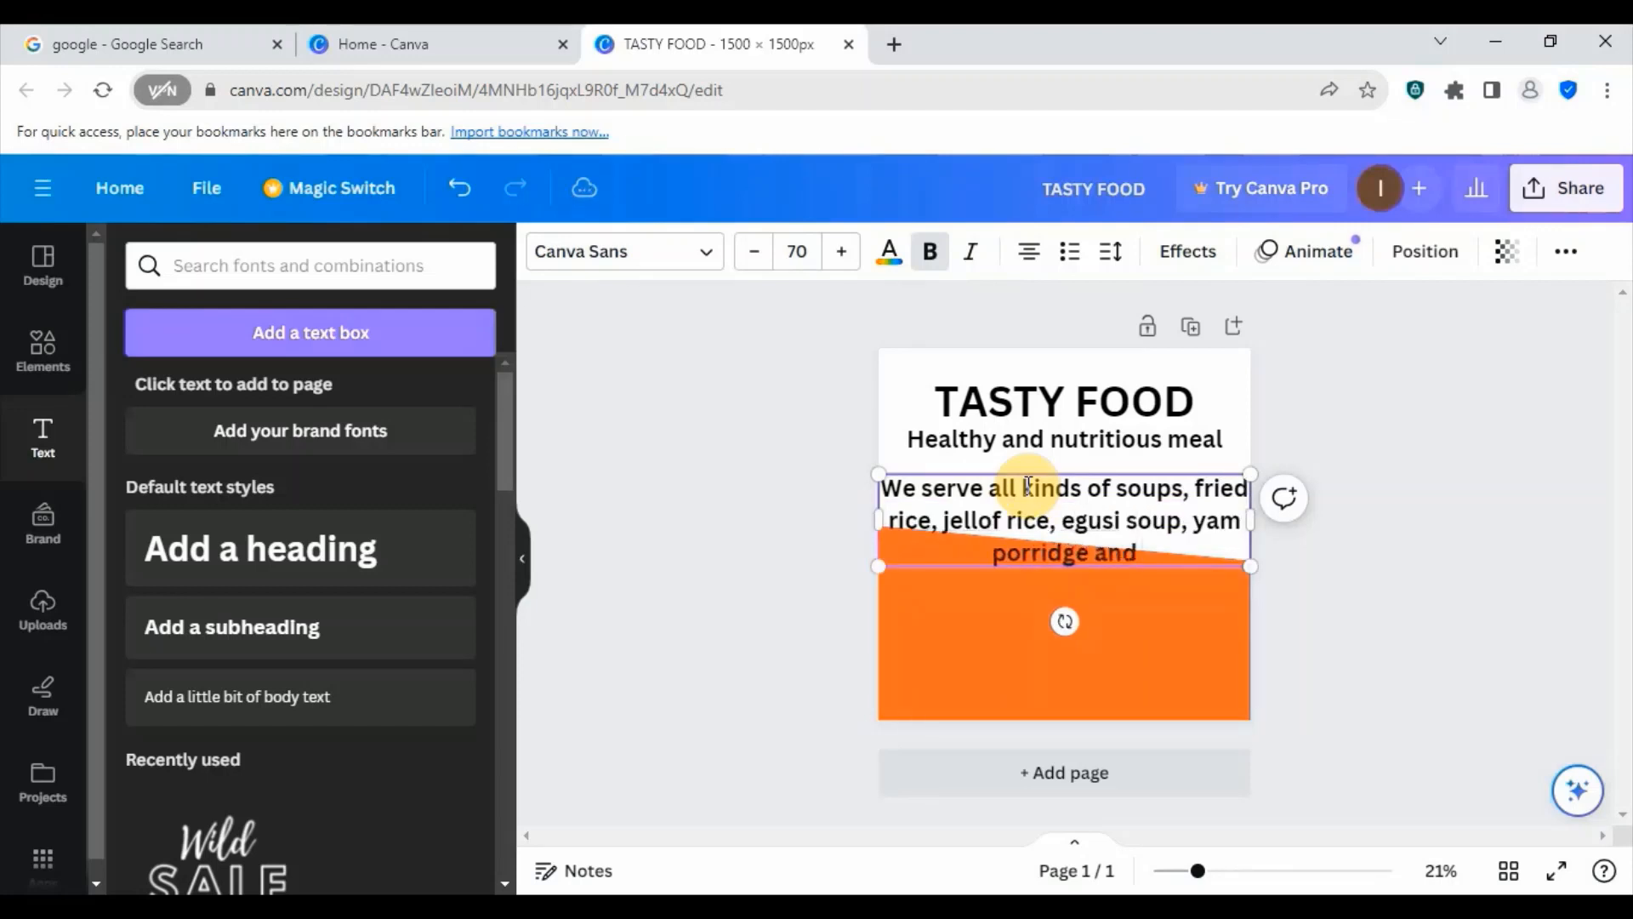
type(" drinks")
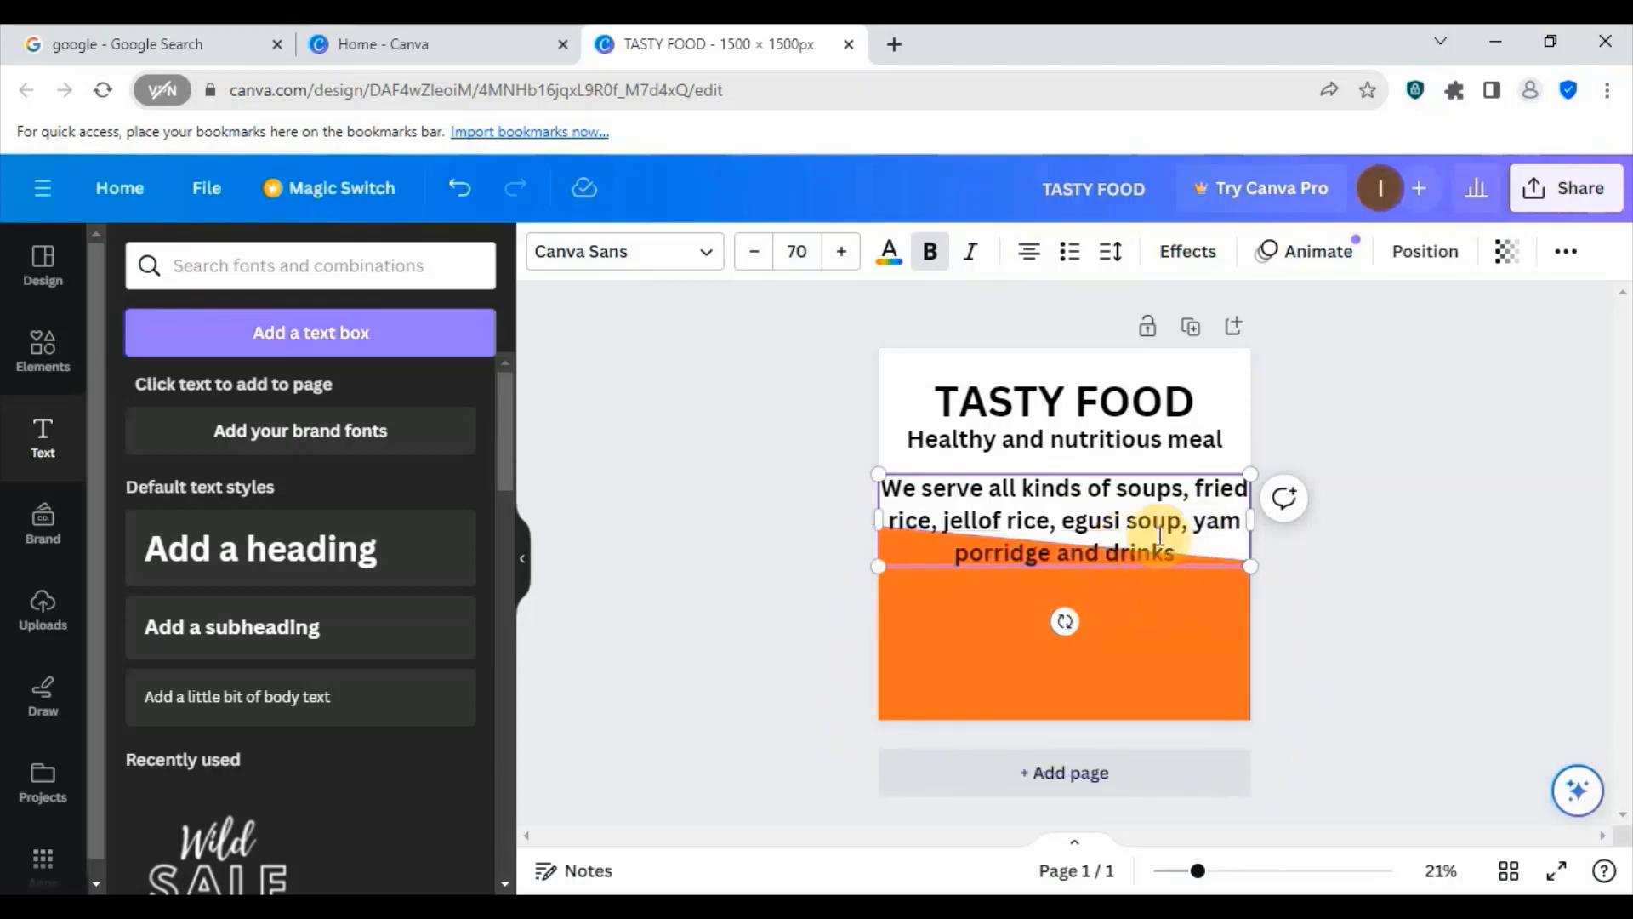
- Scale the food list text down to size 59.3 and center it directly under the "Healthy and nutritious meal" line
left_click(1189, 440)
left_click(1133, 504)
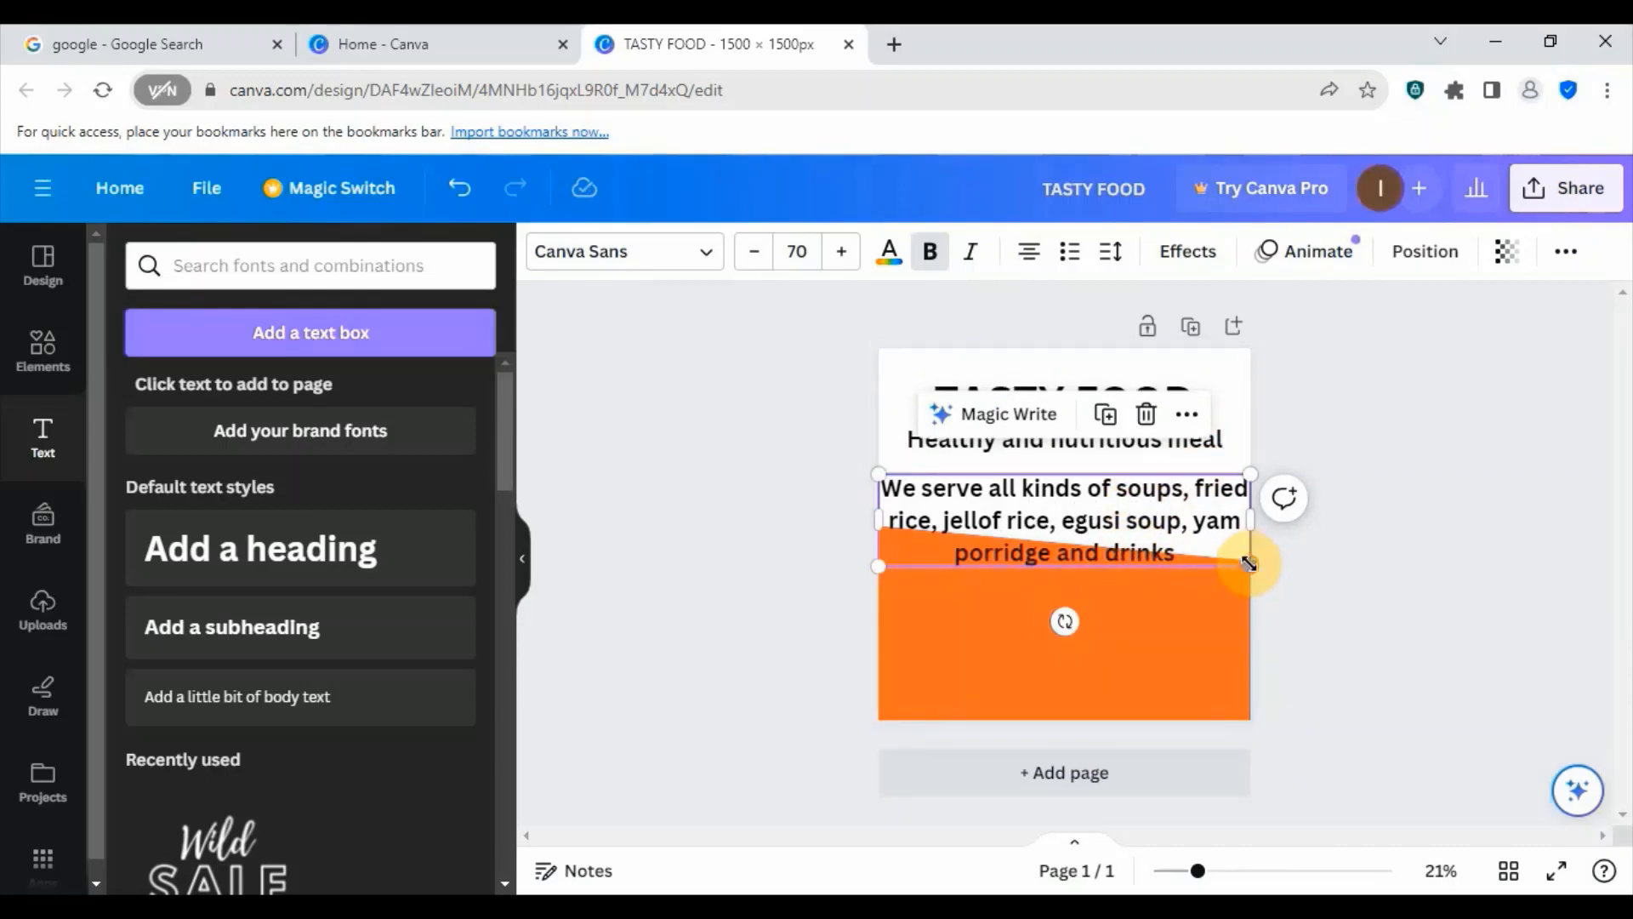
left_click_drag(1248, 563, 1216, 521)
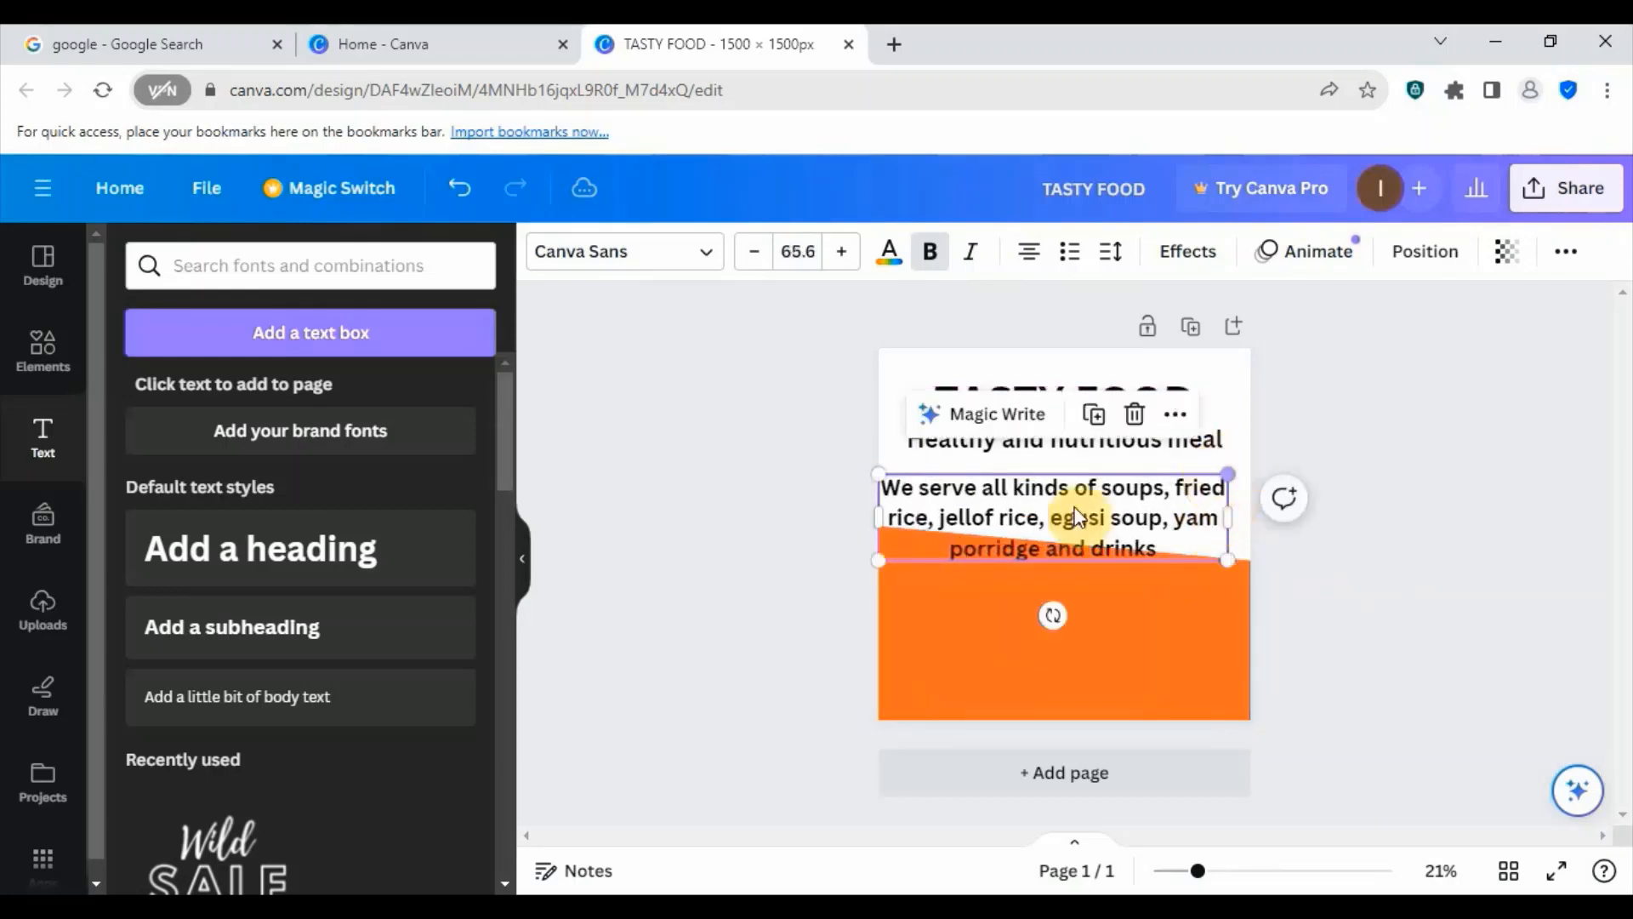
left_click_drag(1025, 532, 1038, 501)
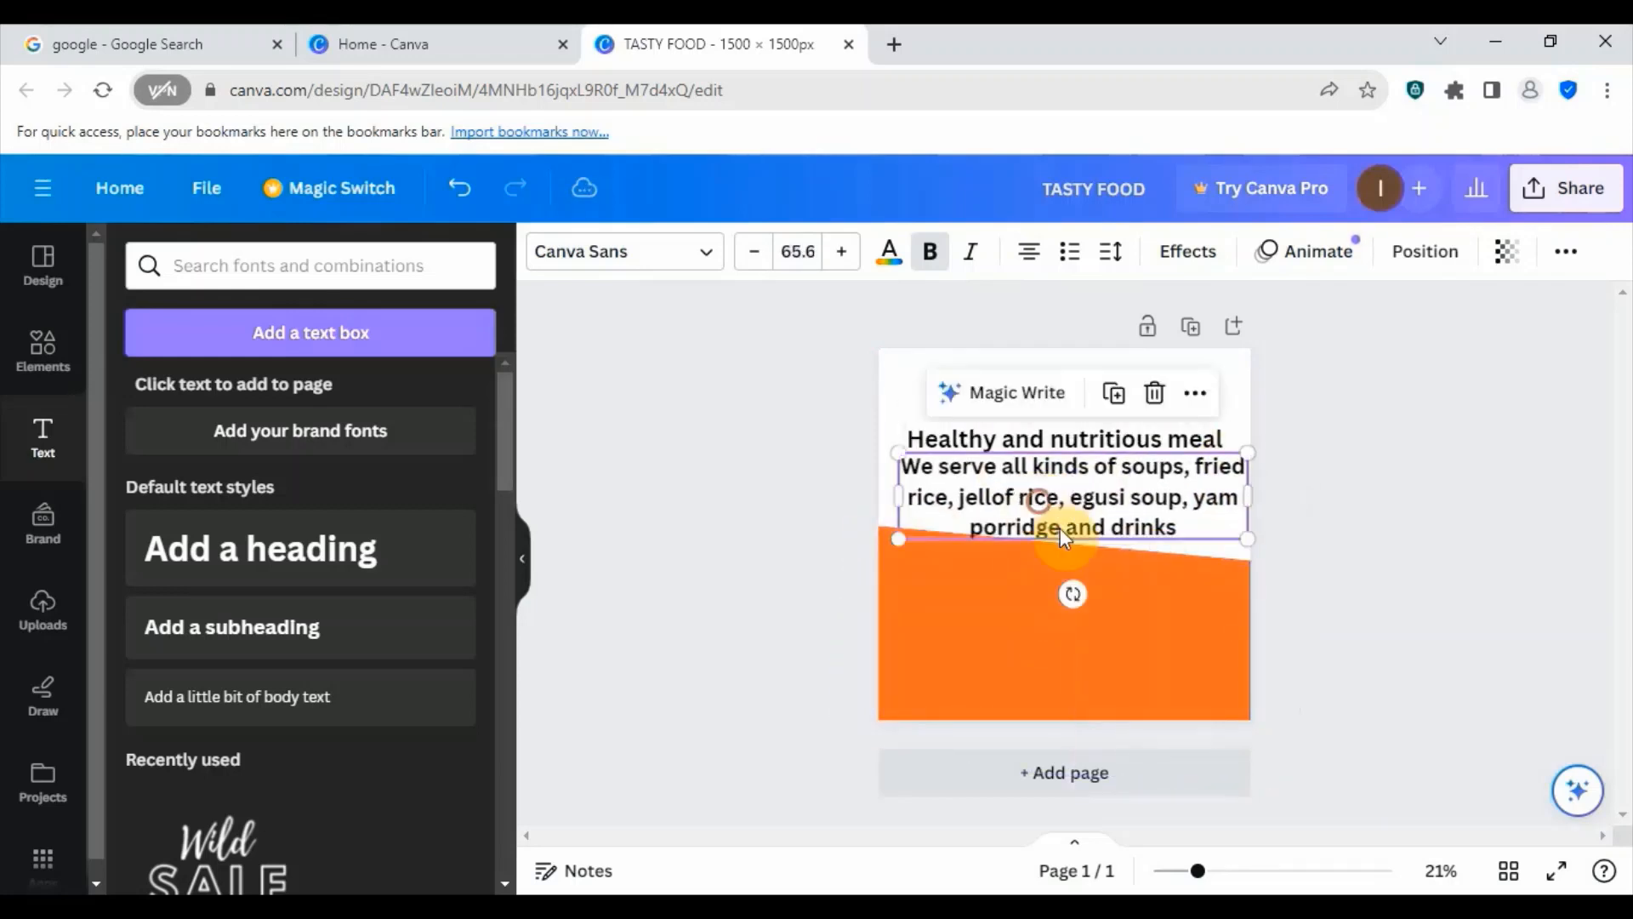
left_click_drag(1245, 541, 1218, 526)
left_click_drag(1057, 489, 1065, 491)
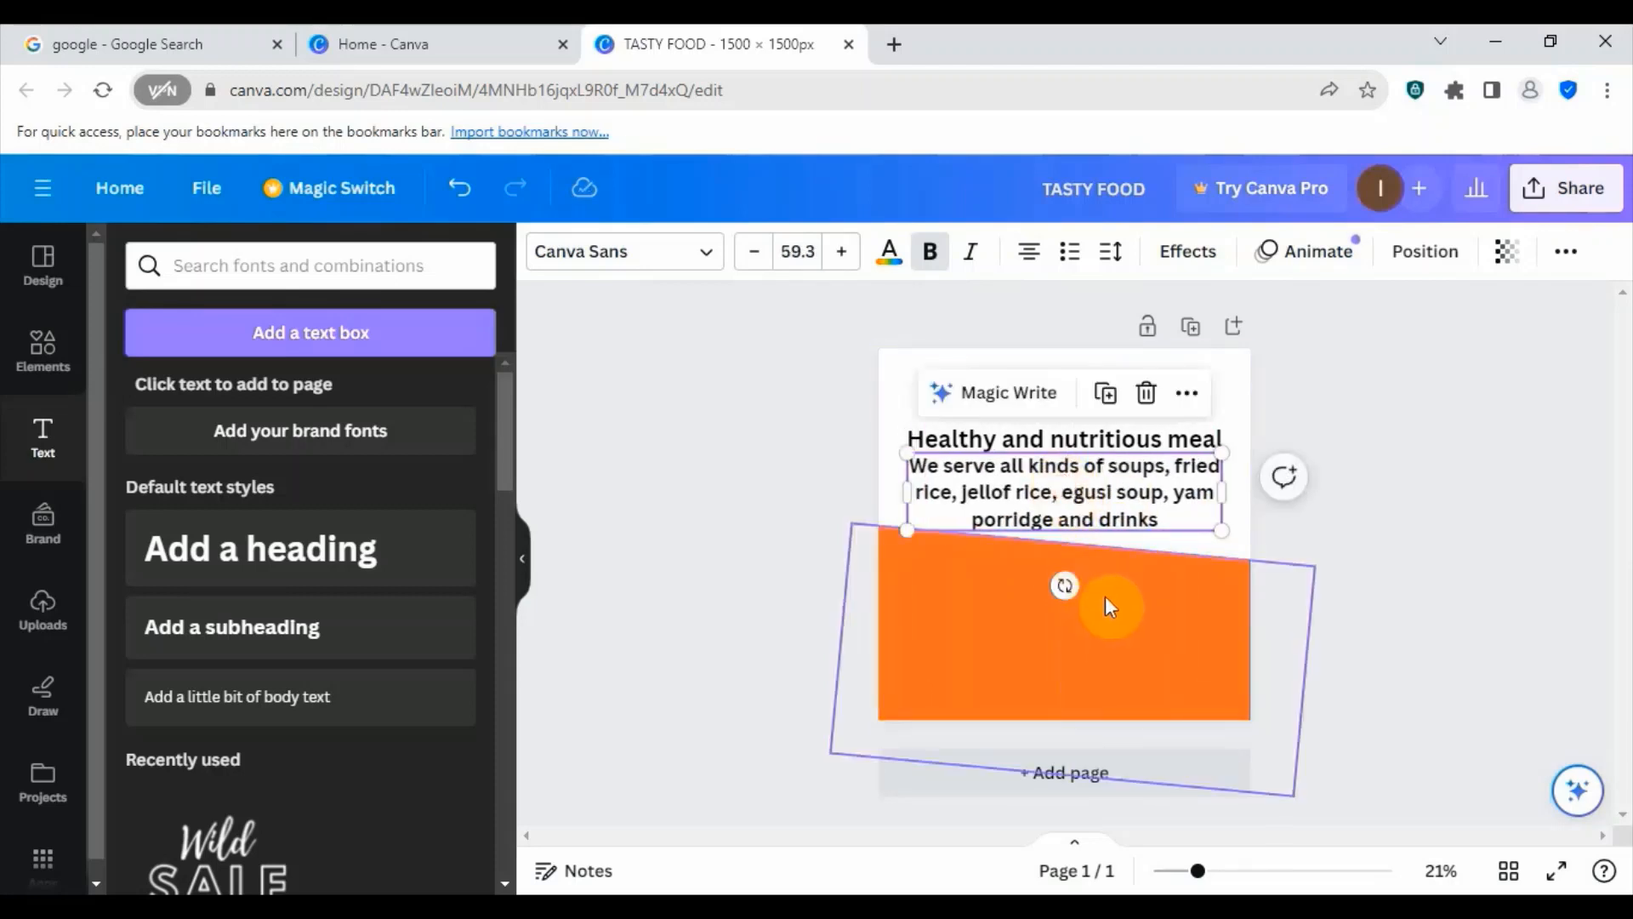
left_click(1393, 497)
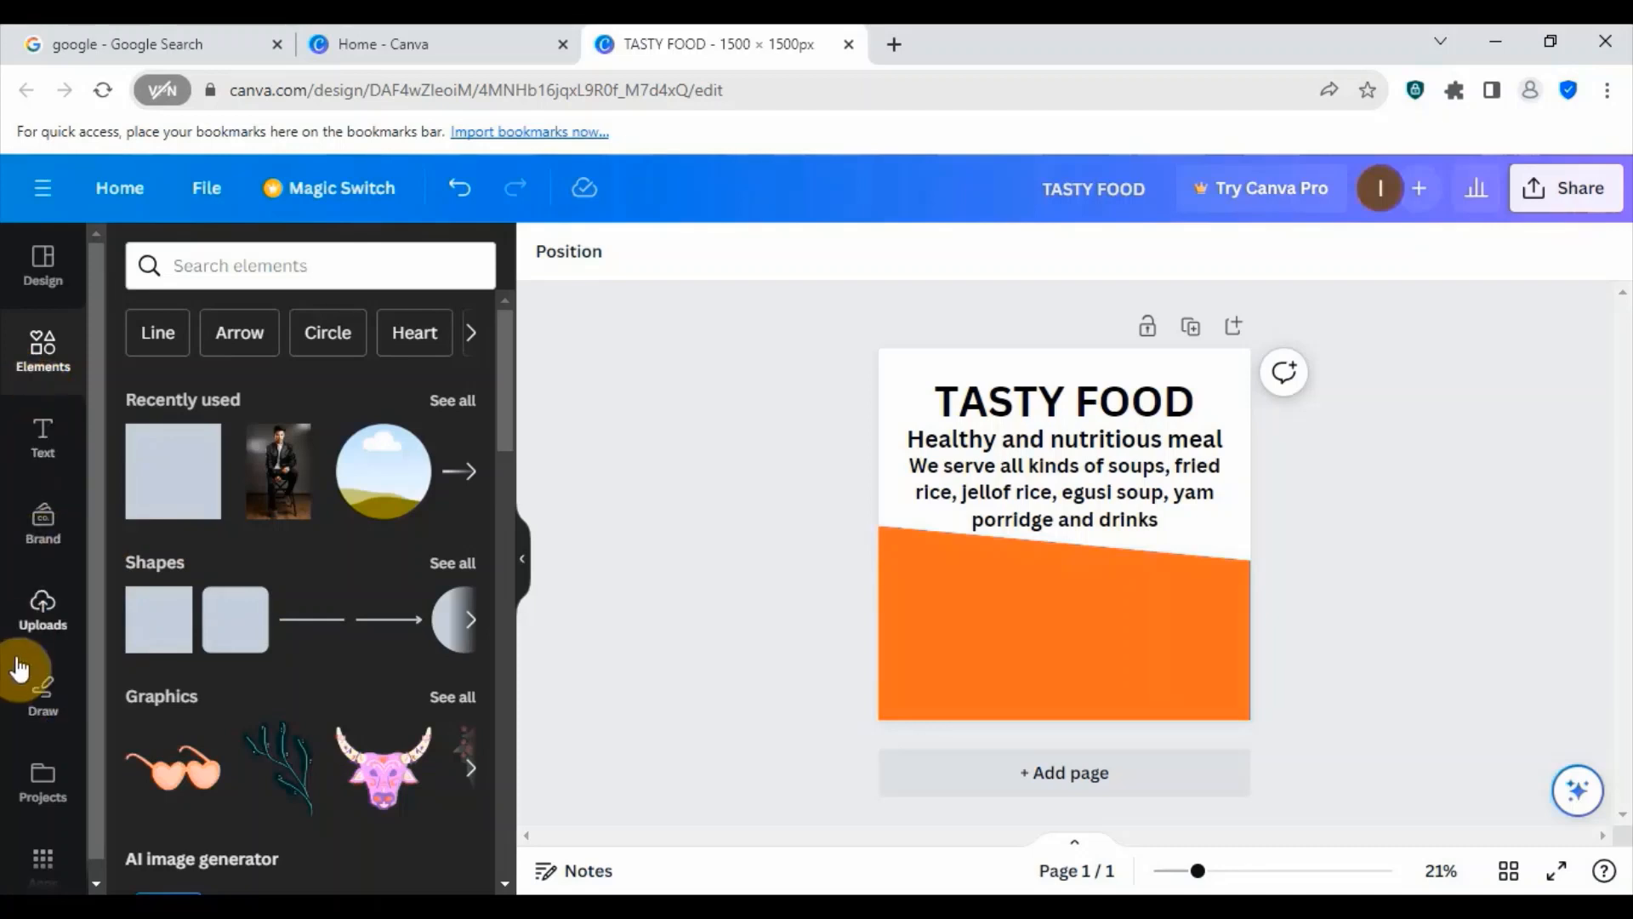
- Upload the images 20230921_131006, 20230921_131307 and 20230921_132831 from the food pics folder
left_click(43, 616)
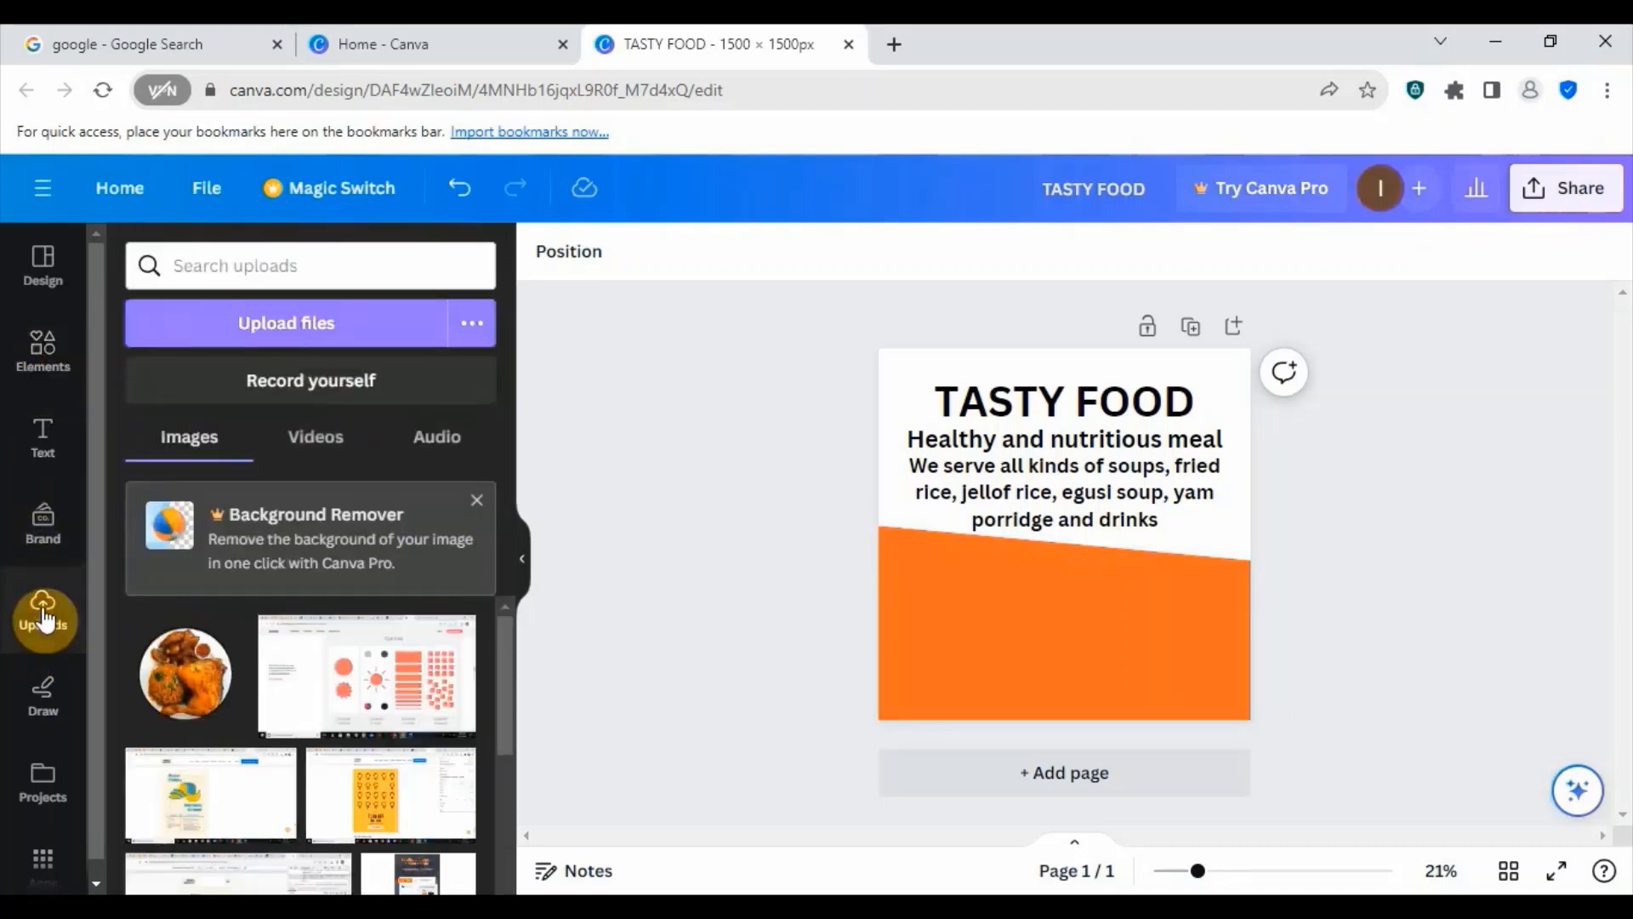
left_click(283, 321)
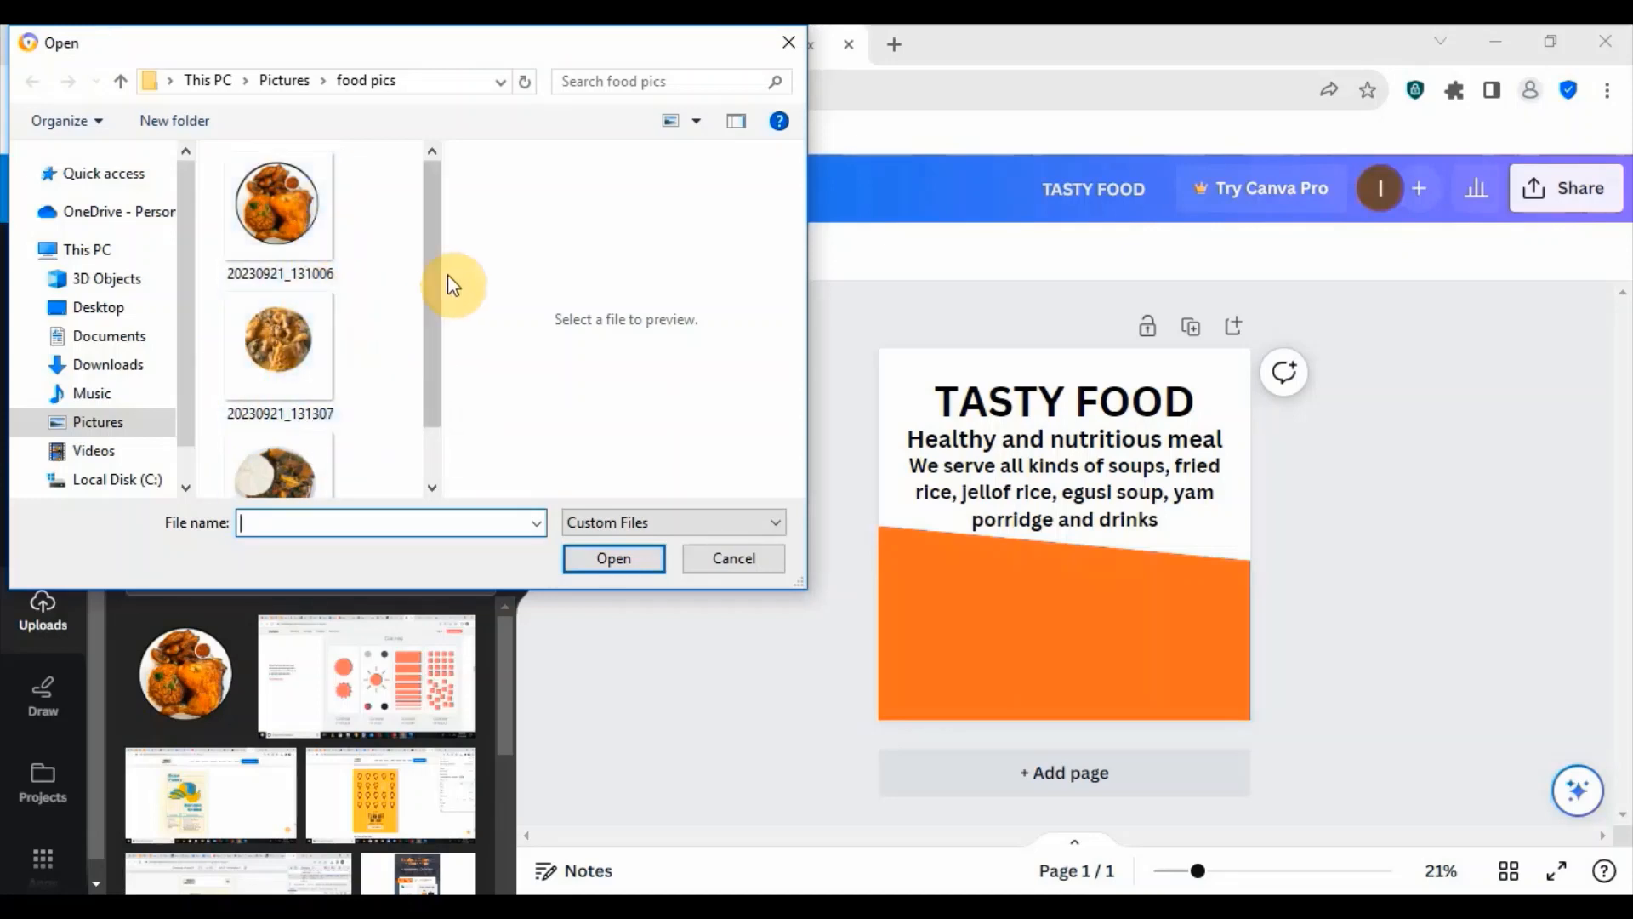
left_click(273, 223)
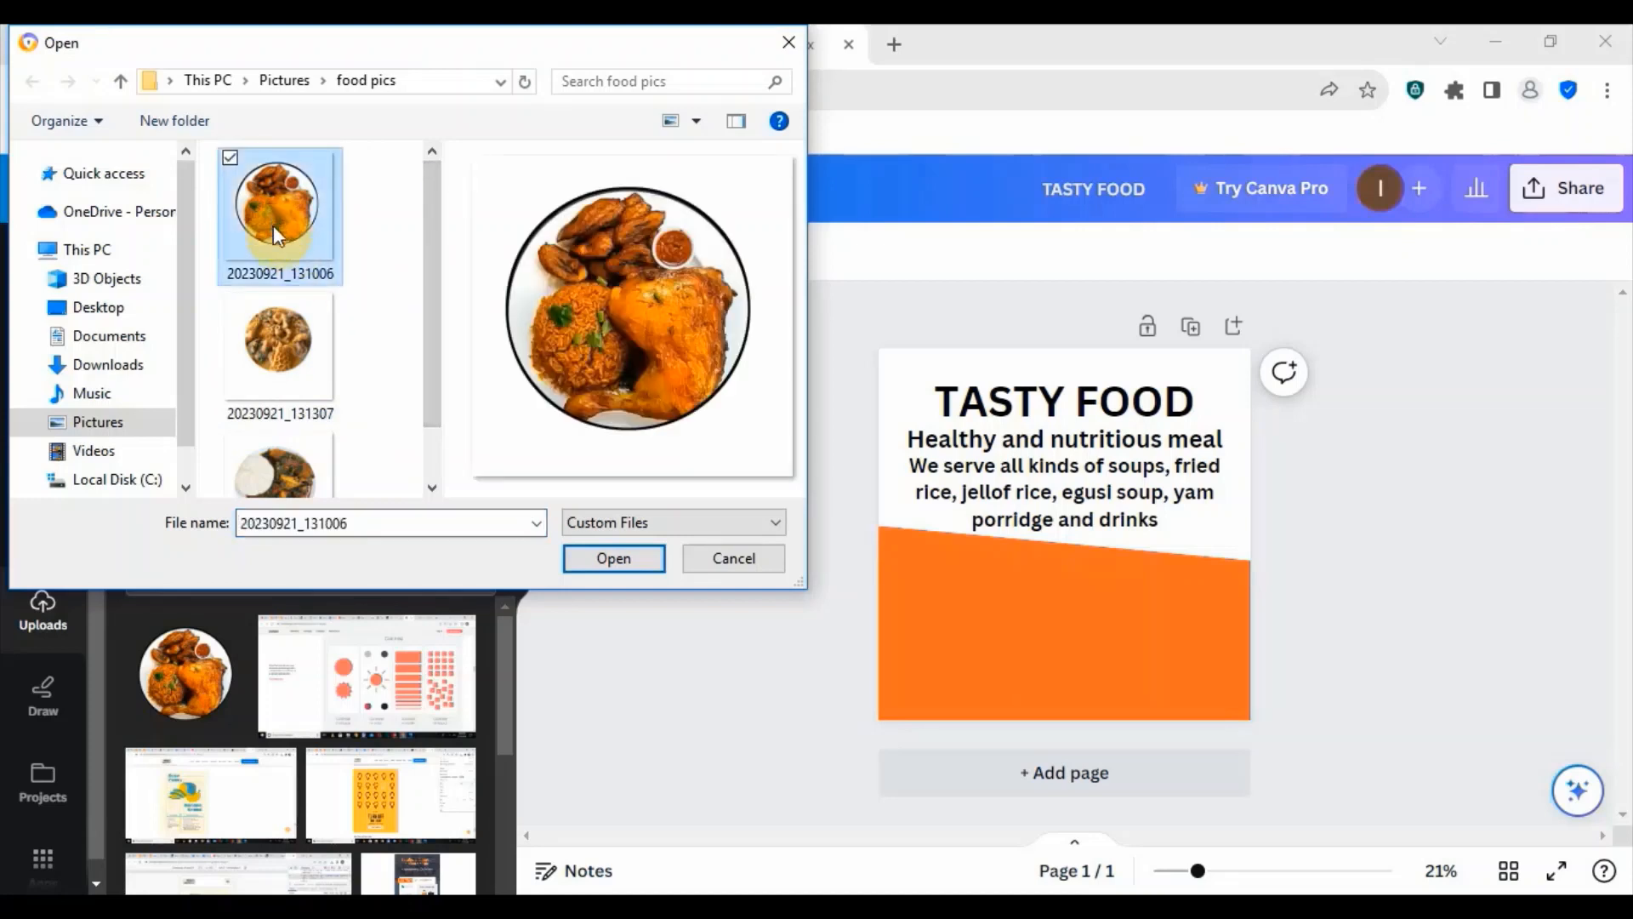
left_click(258, 387, "ctrl")
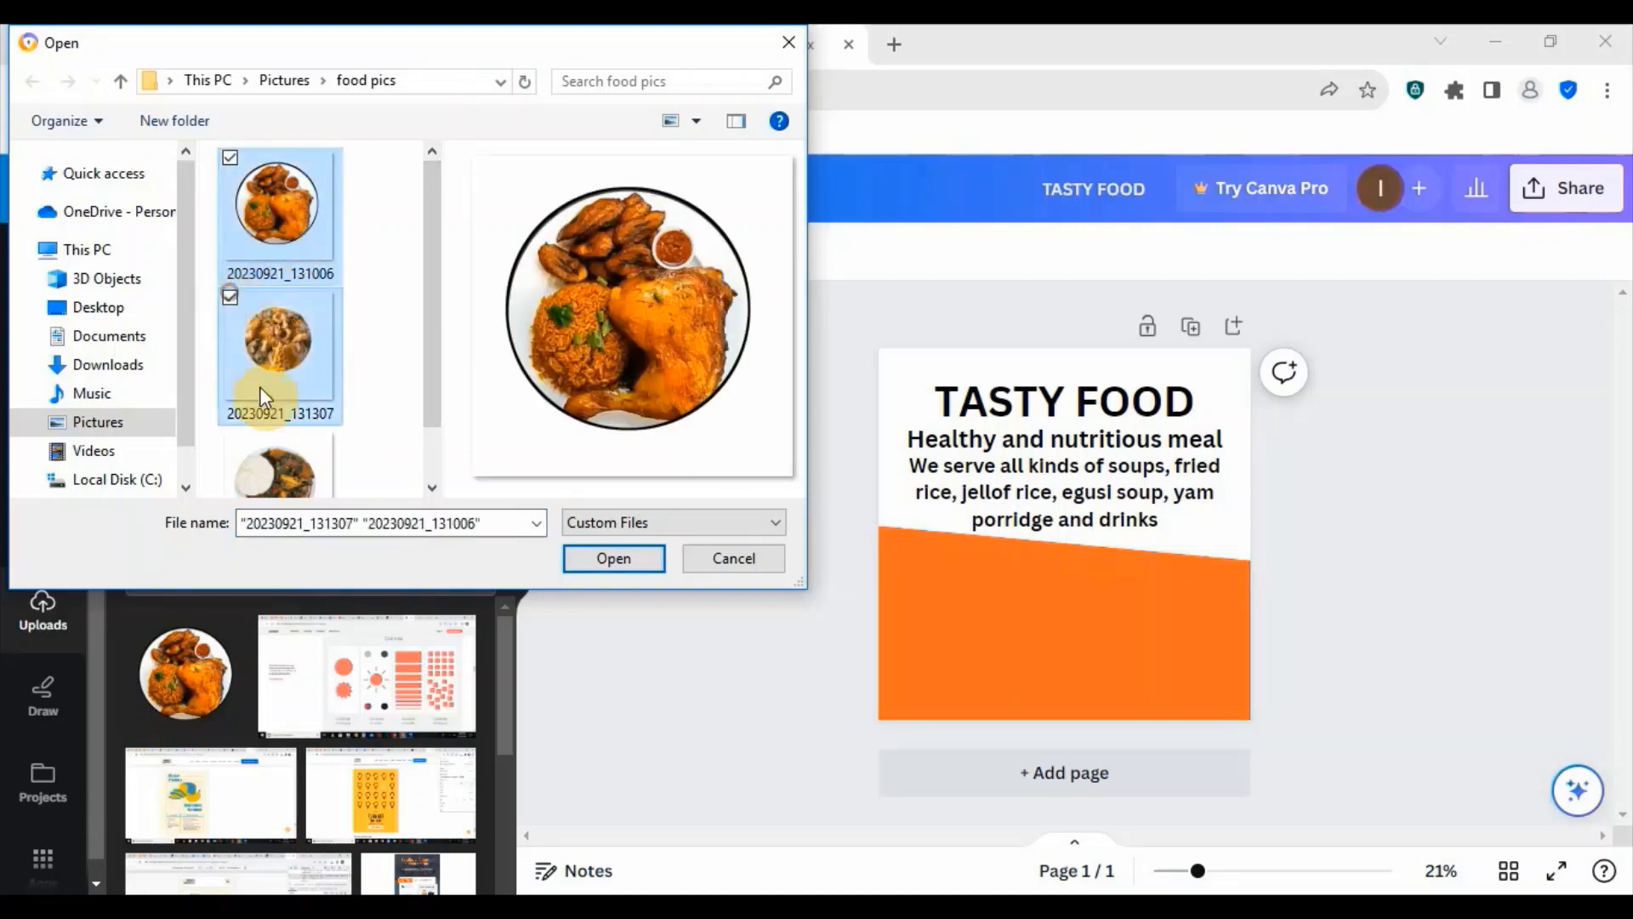
scroll(430, 385, "down", 1)
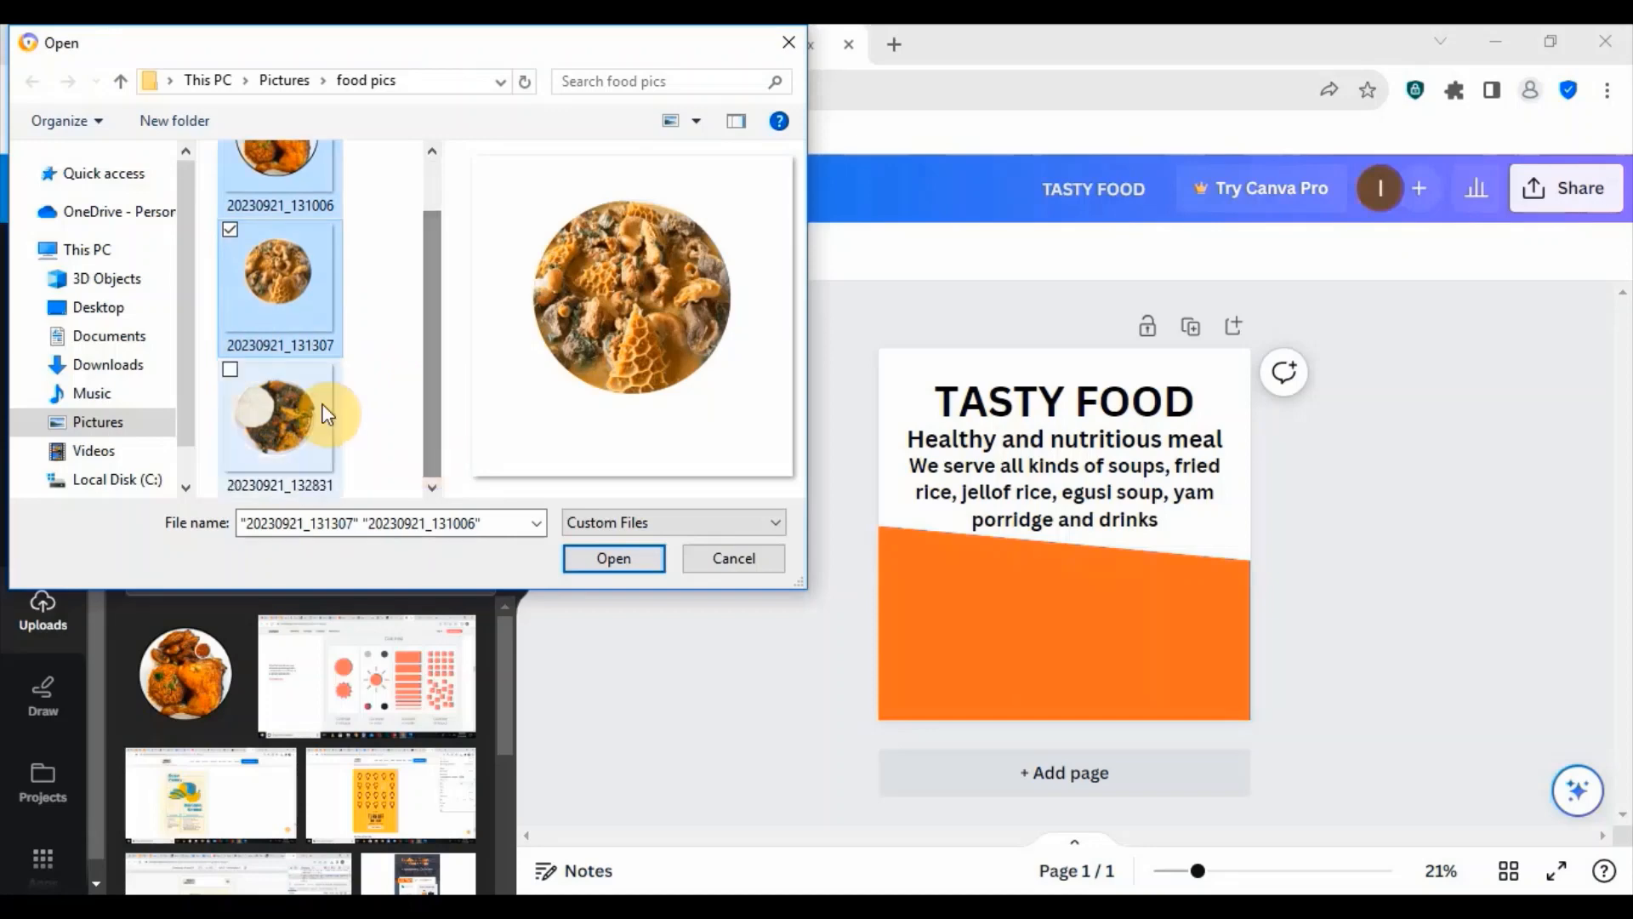
left_click(228, 373)
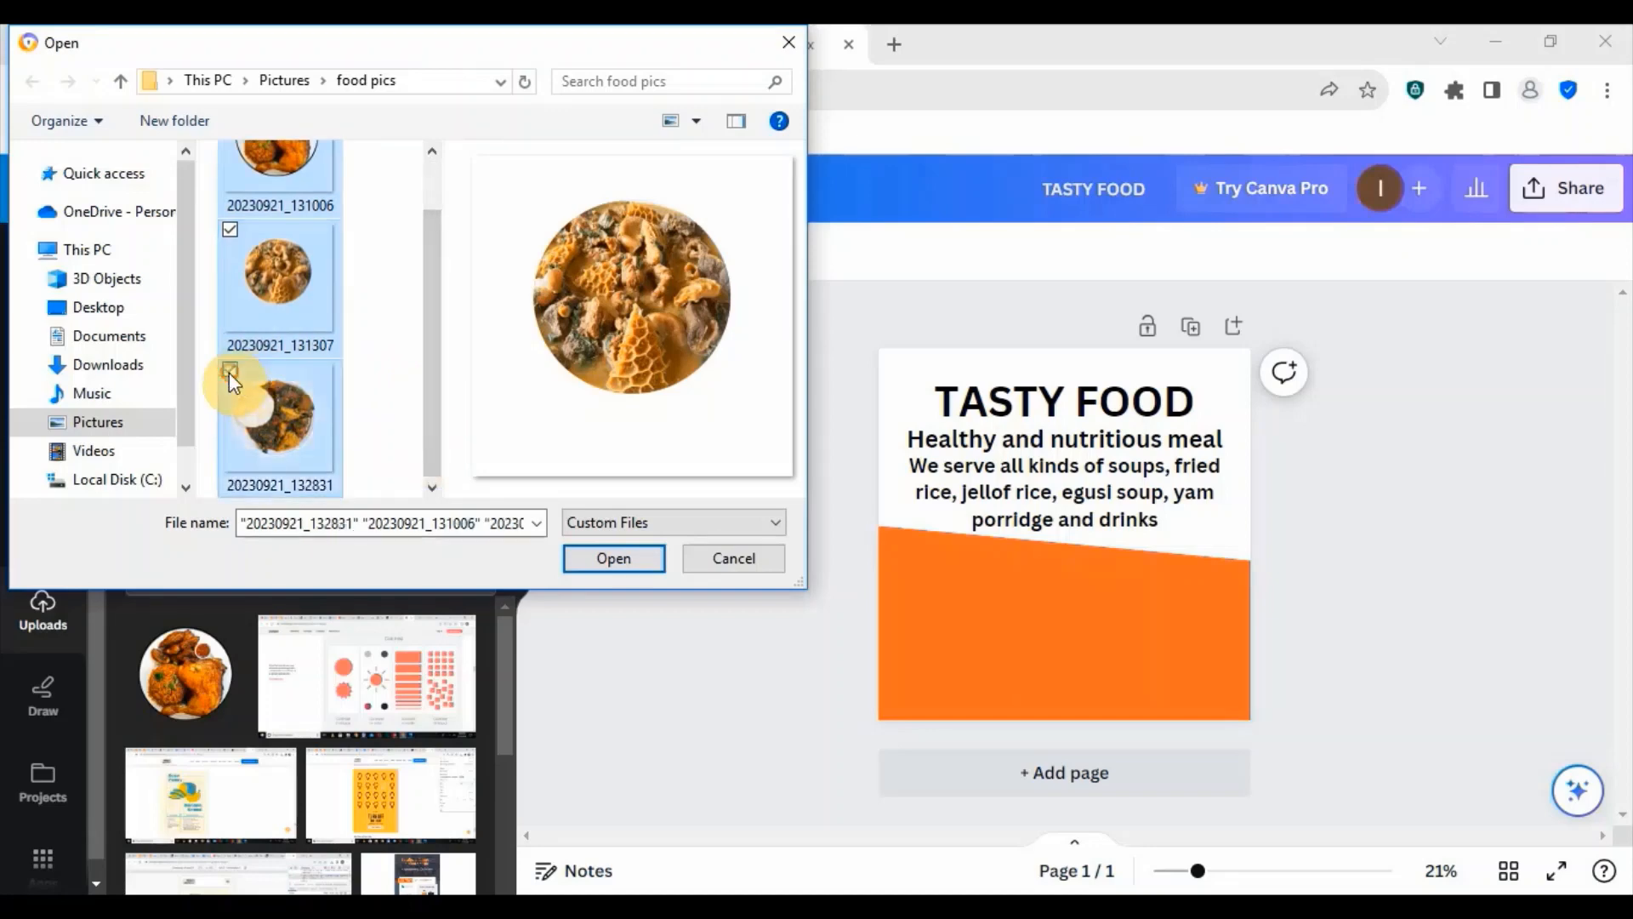
left_click(612, 557)
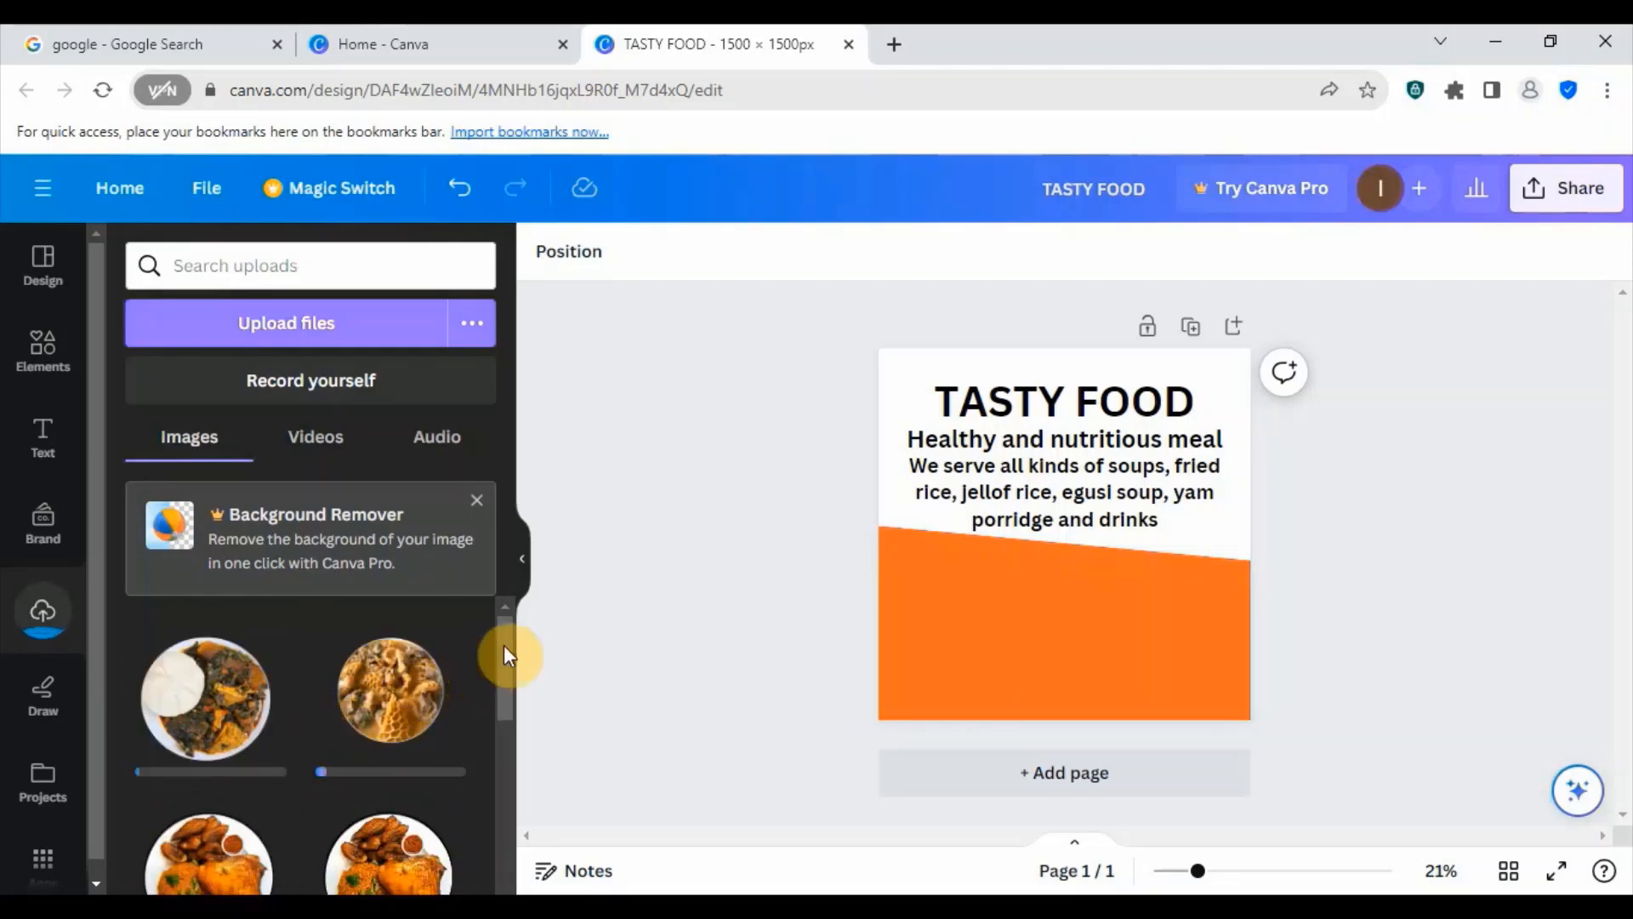
left_click_drag(504, 644, 498, 680)
scroll(304, 683, "up", 2)
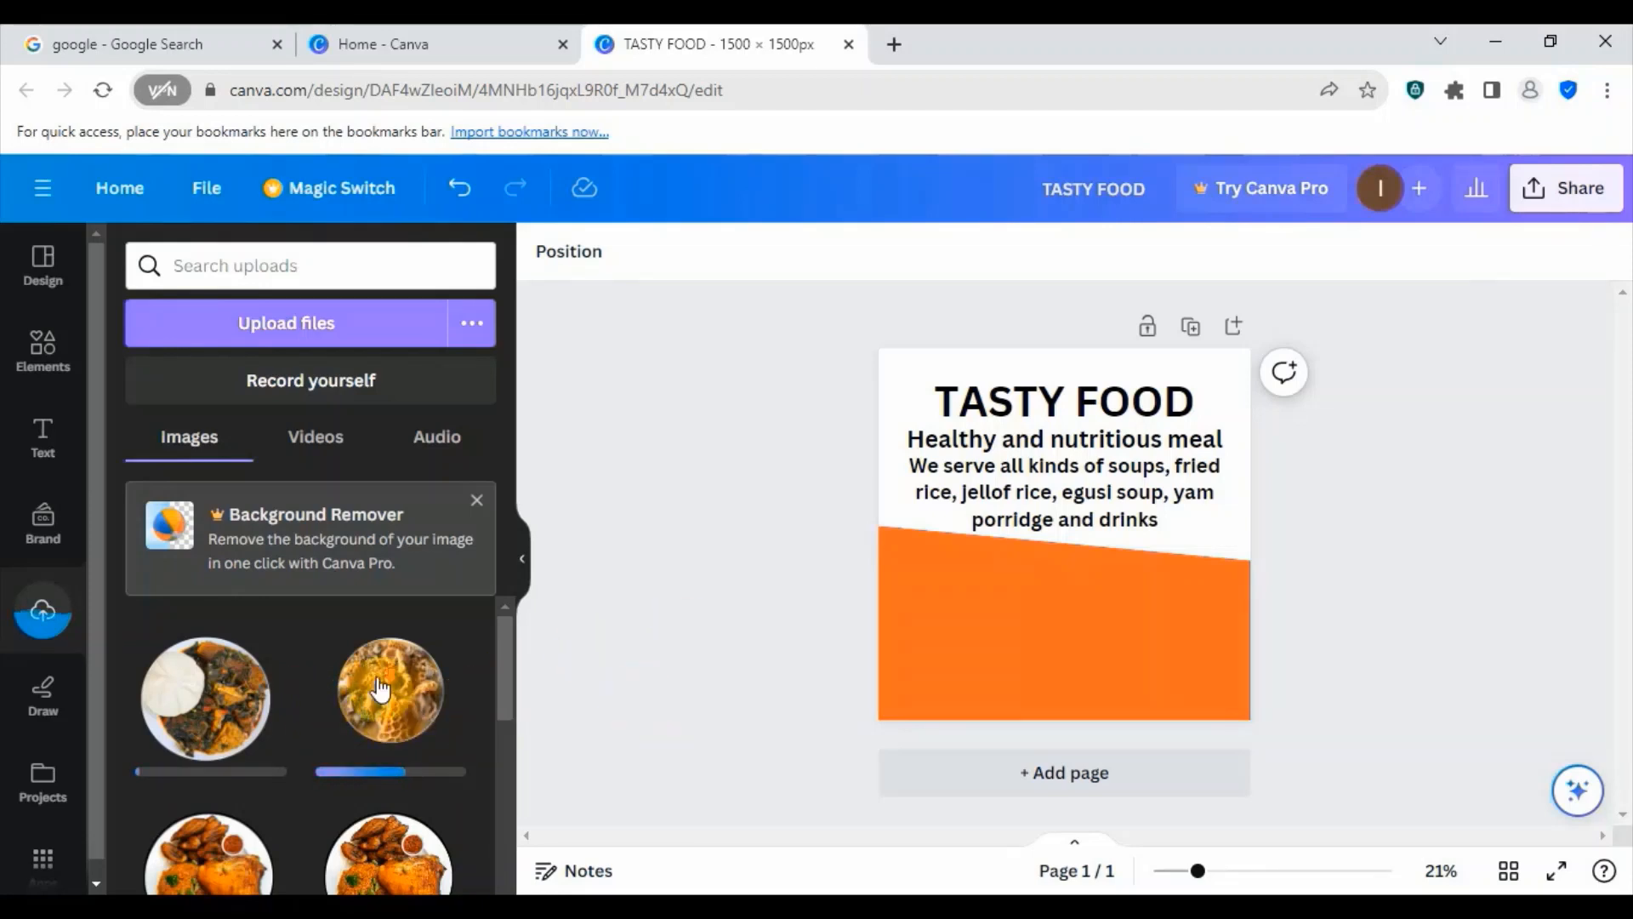
scroll(348, 693, "down", 1)
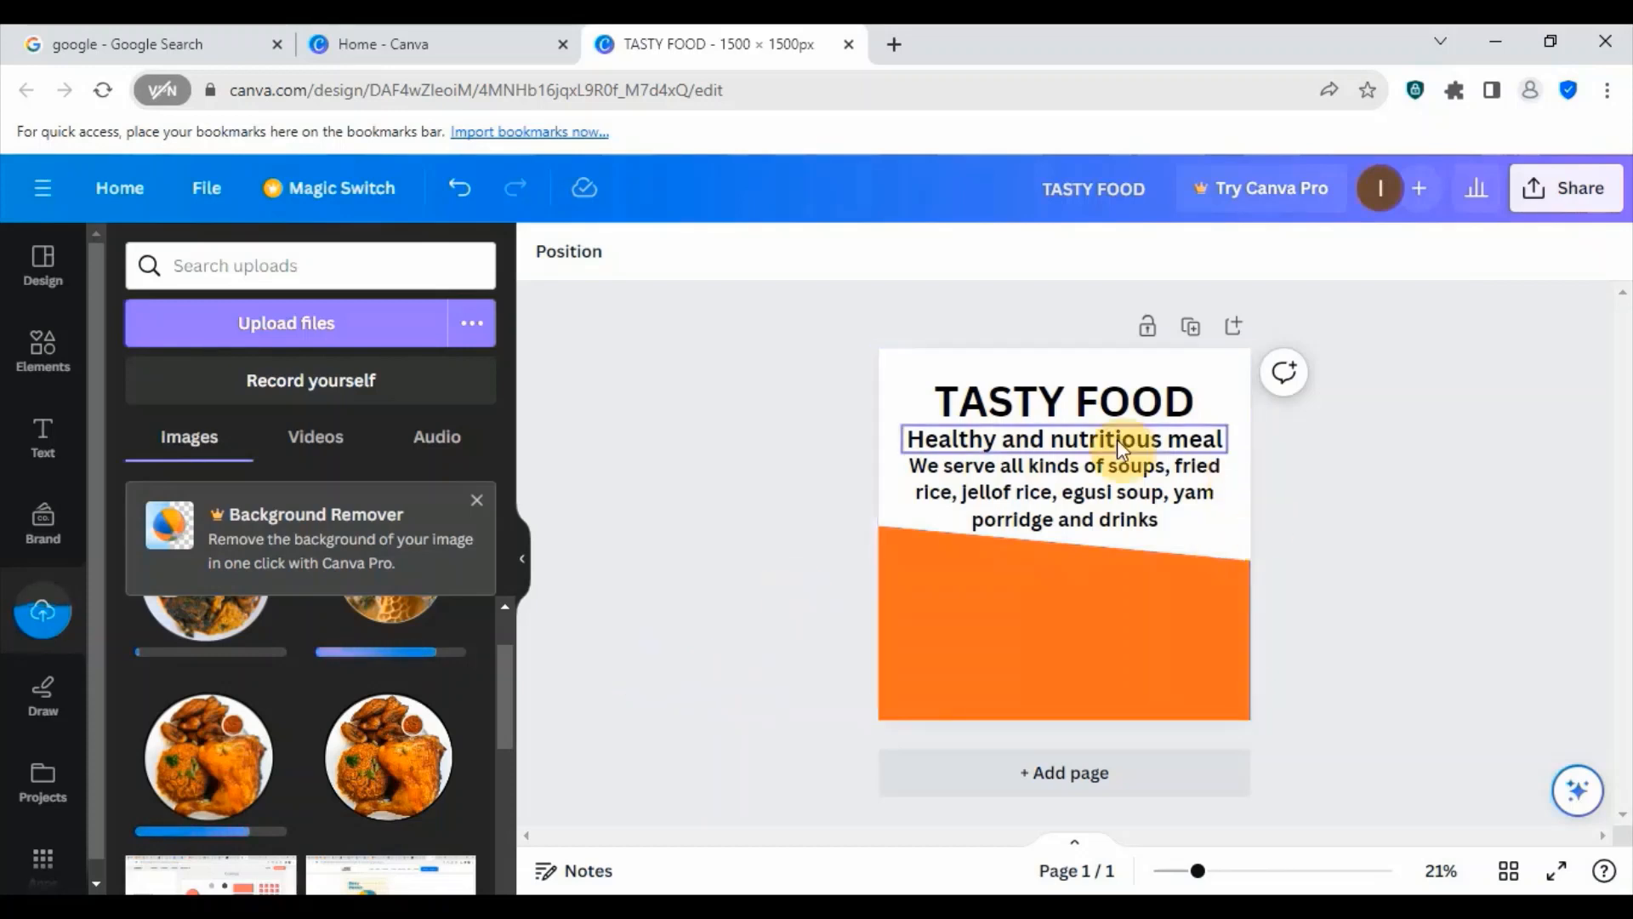
- Move the TASTY FOOD heading and both subheadings slightly up the page, keeping them closely stacked
mouse_move(1103, 414)
left_mouse_down()
mouse_move(1102, 400)
mouse_move(1128, 434)
mouse_move(1124, 418)
left_mouse_up()
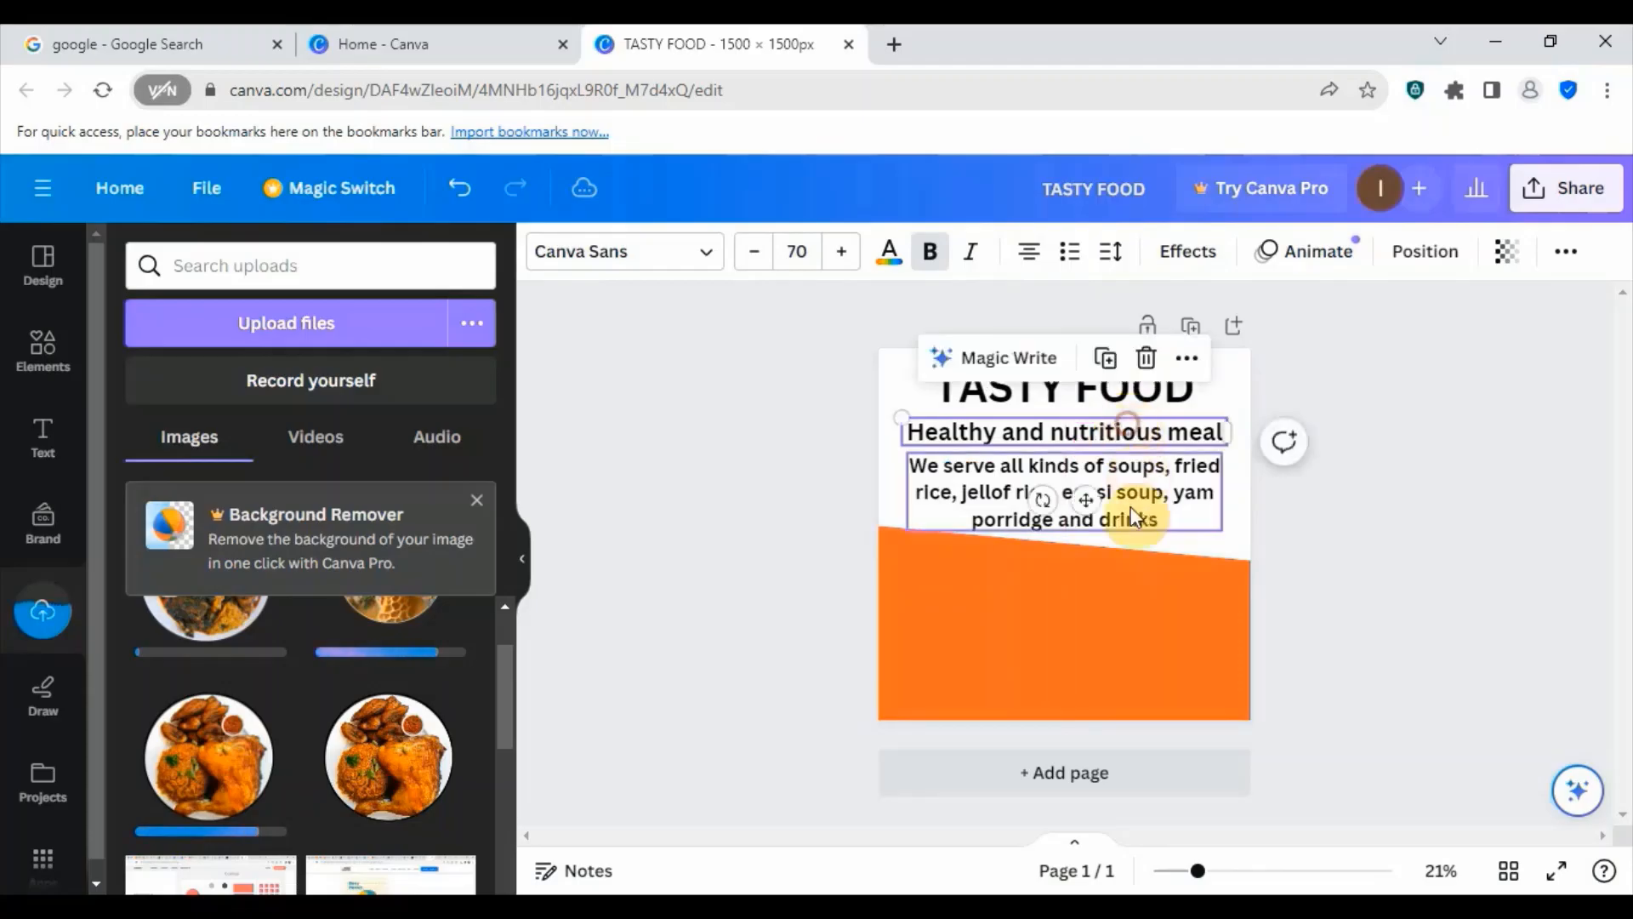
left_click(1126, 495)
left_click_drag(1128, 500, 1129, 493)
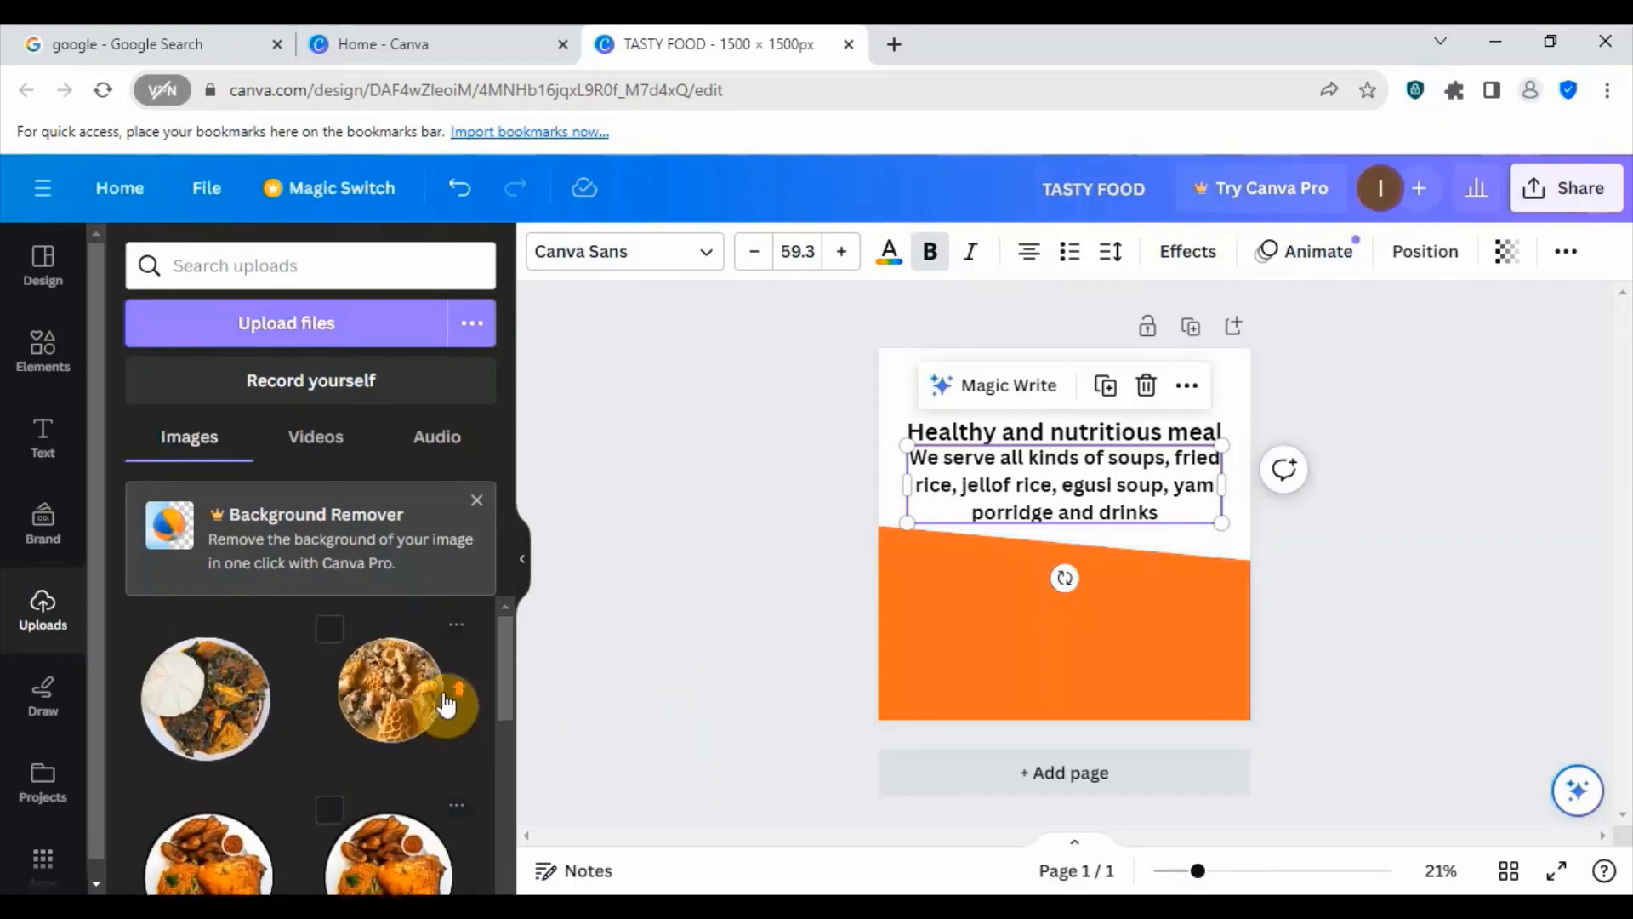
- Add the uploaded chicken and rice plate image to the page and move it down over the orange shape
left_click_drag(359, 704, 294, 618)
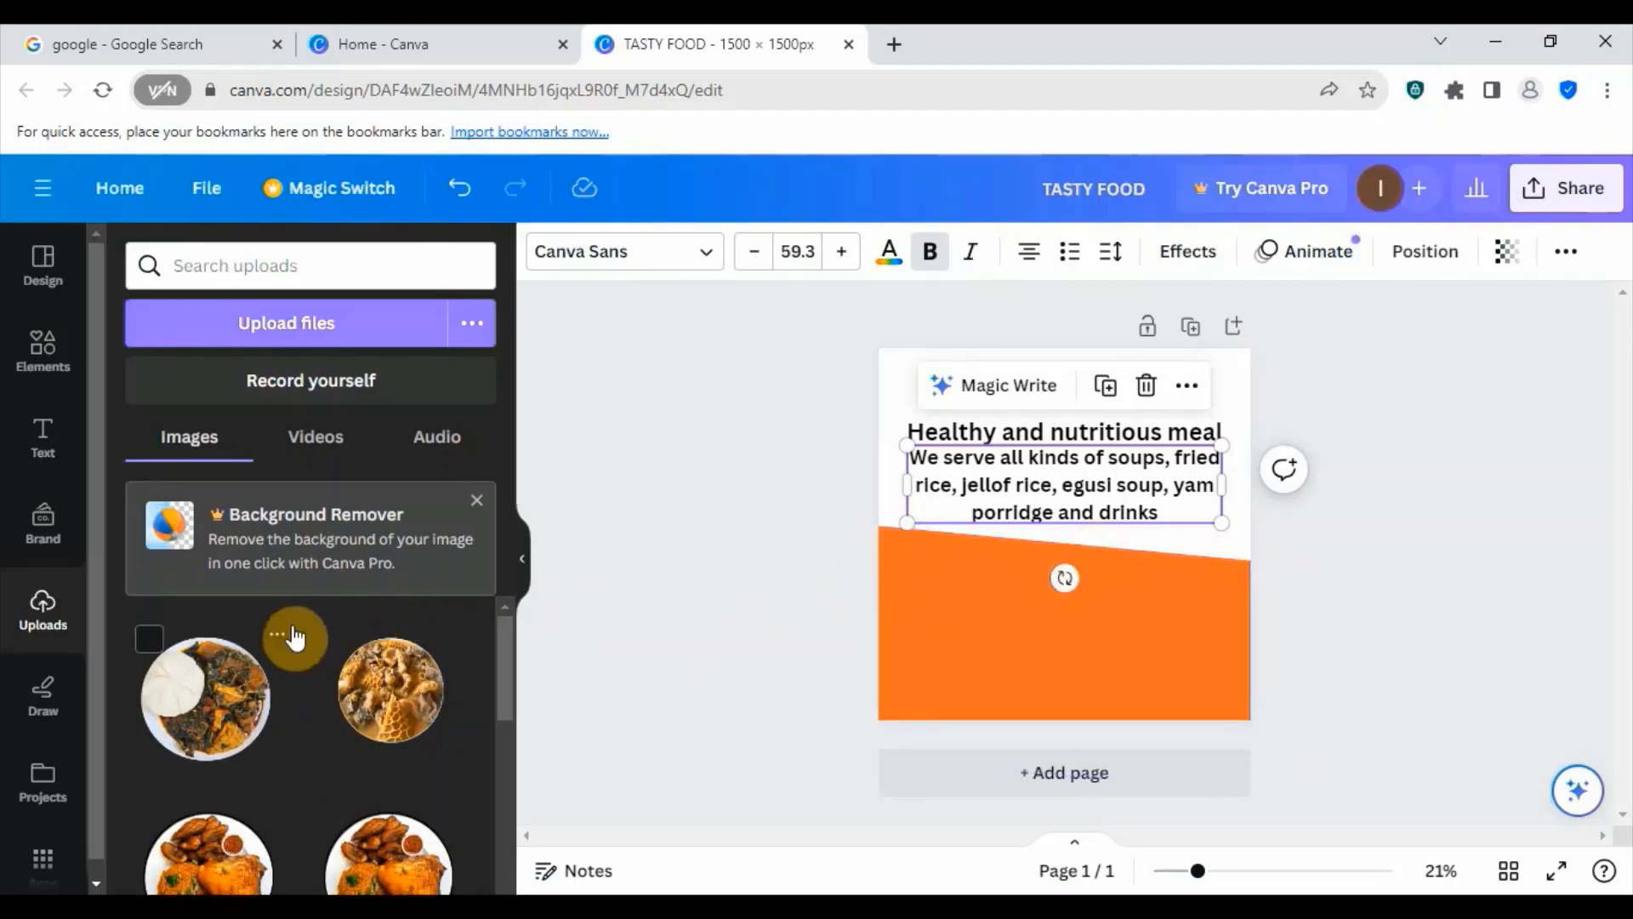
scroll(294, 659, "down", 2)
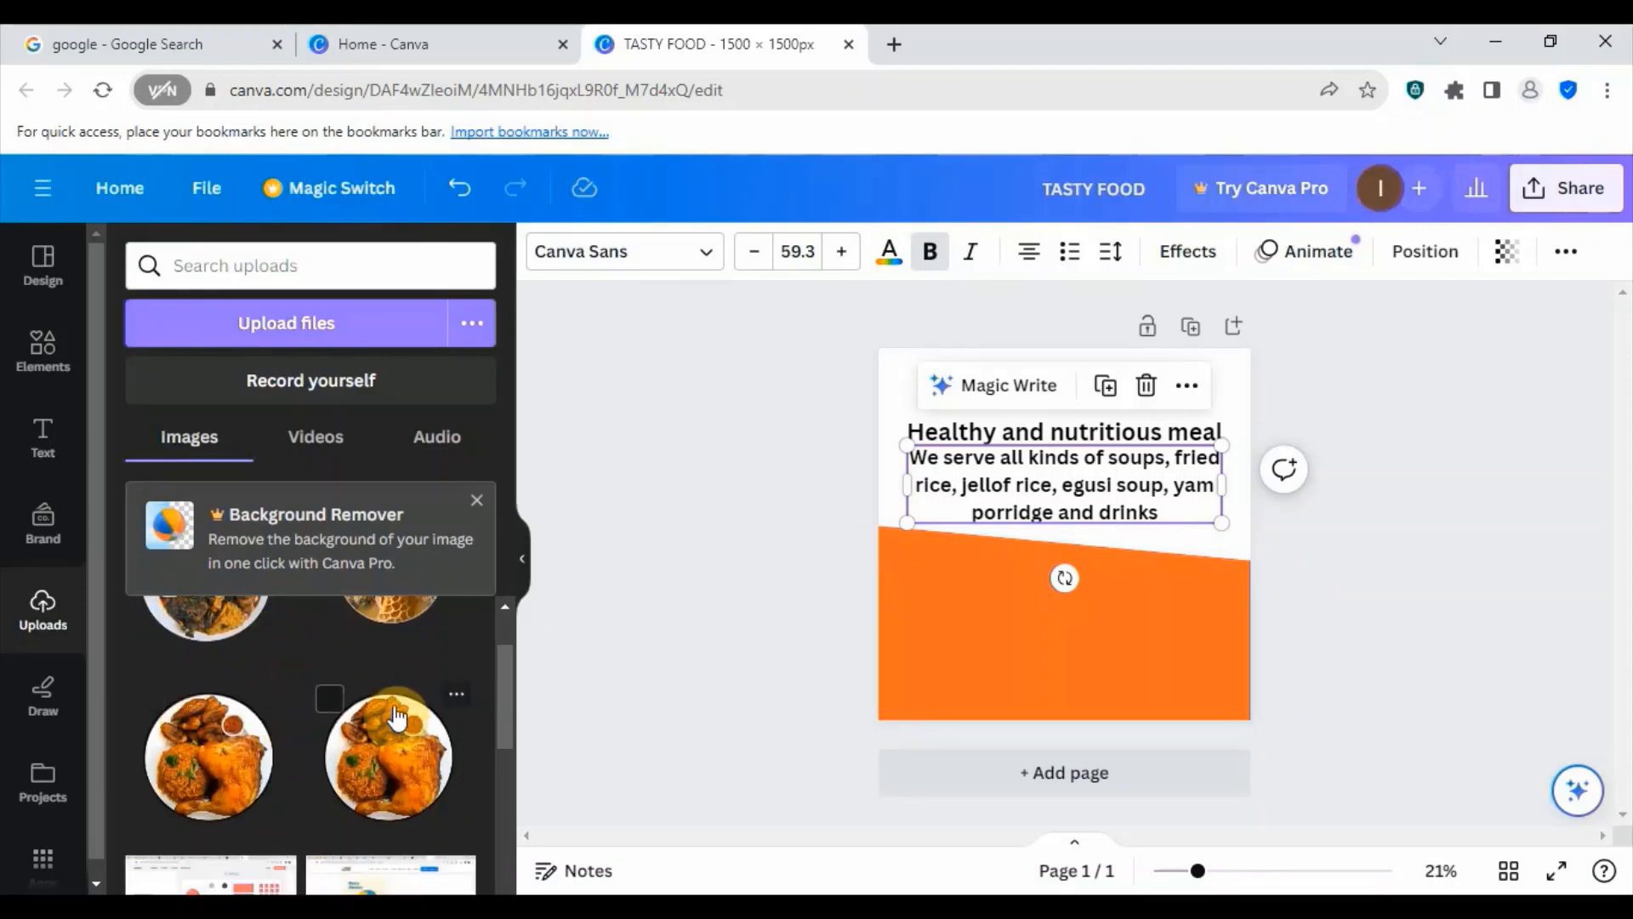
left_click(228, 748)
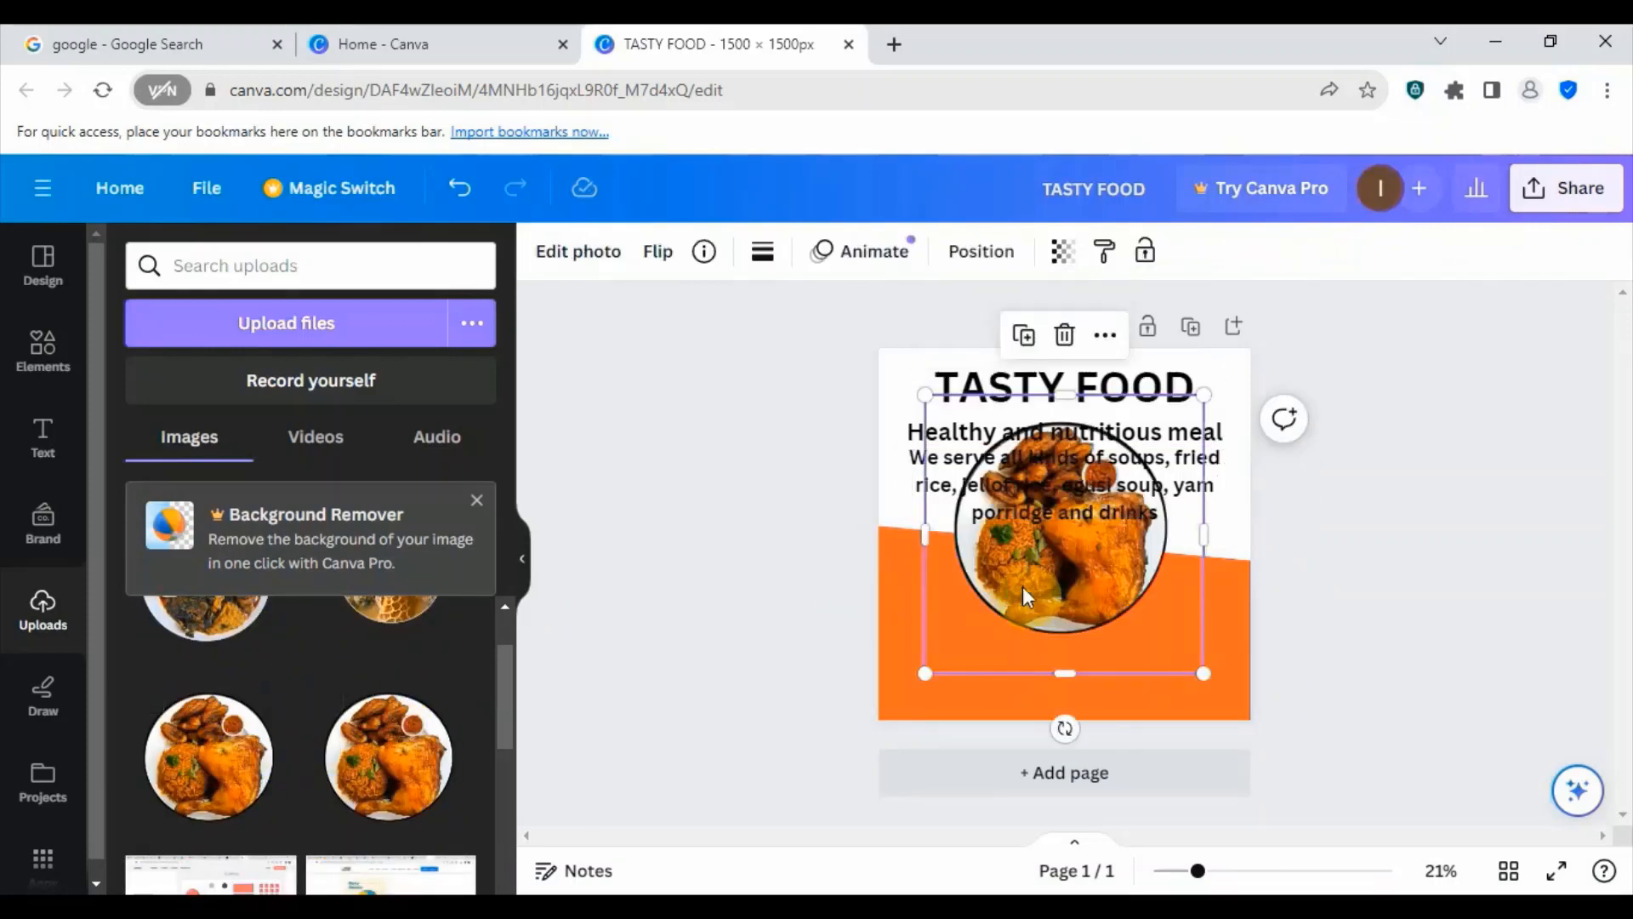
left_click_drag(1034, 561, 1070, 606)
- Scale the food list text down to size 46.5 and center it in the gap above the plate image
left_click(1140, 477)
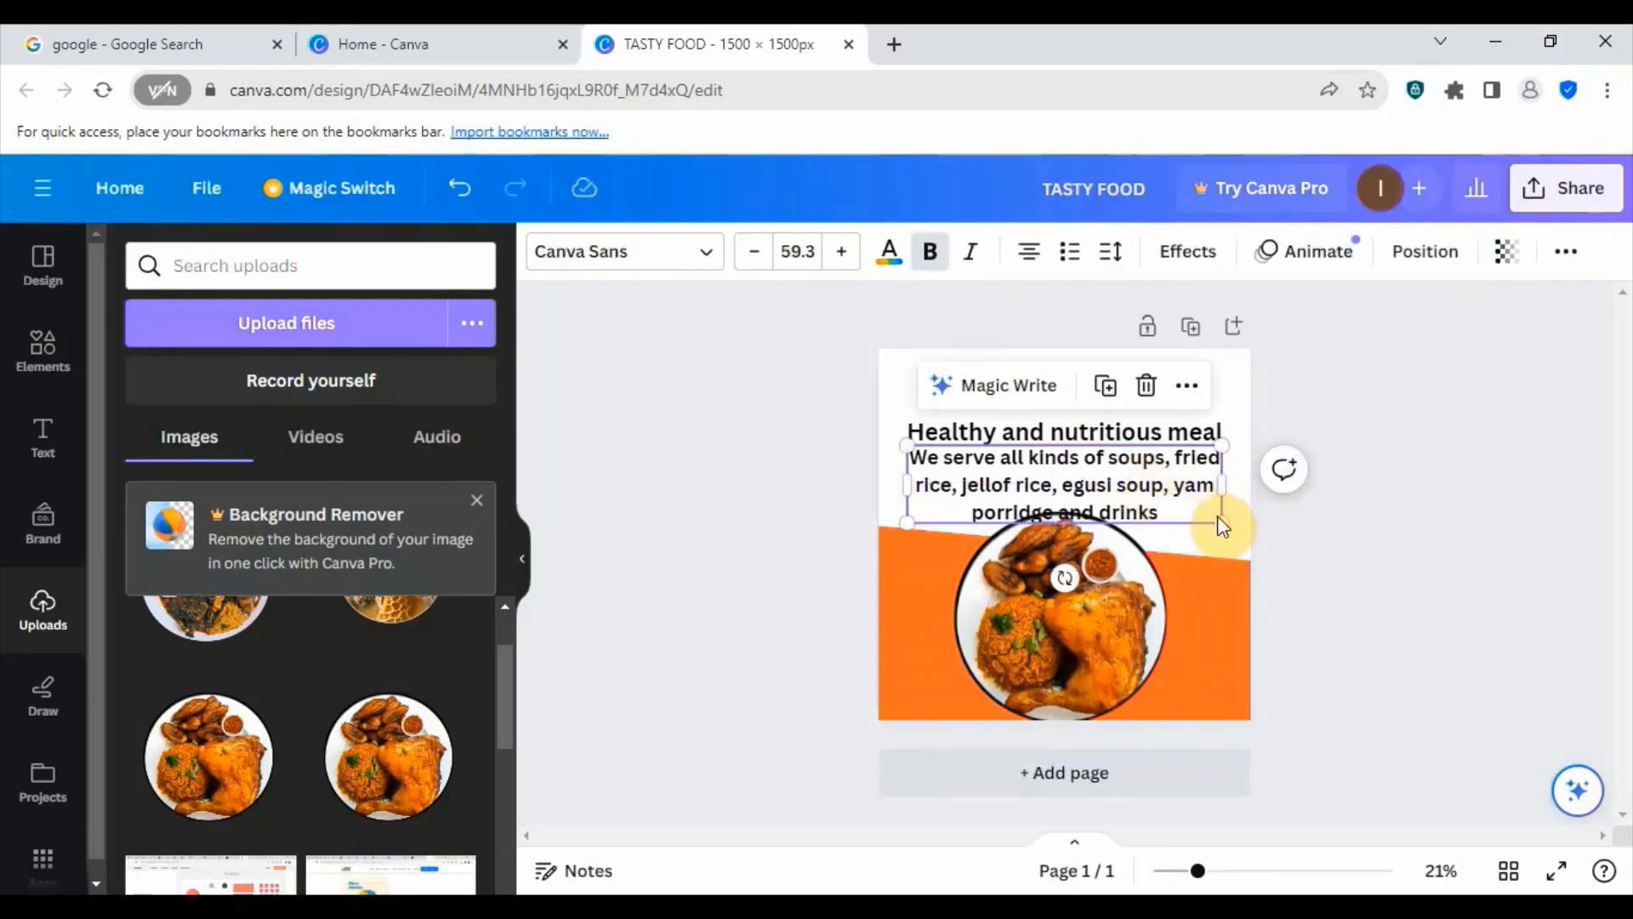
left_click_drag(1222, 522, 1159, 477)
left_click_drag(1033, 485, 1059, 478)
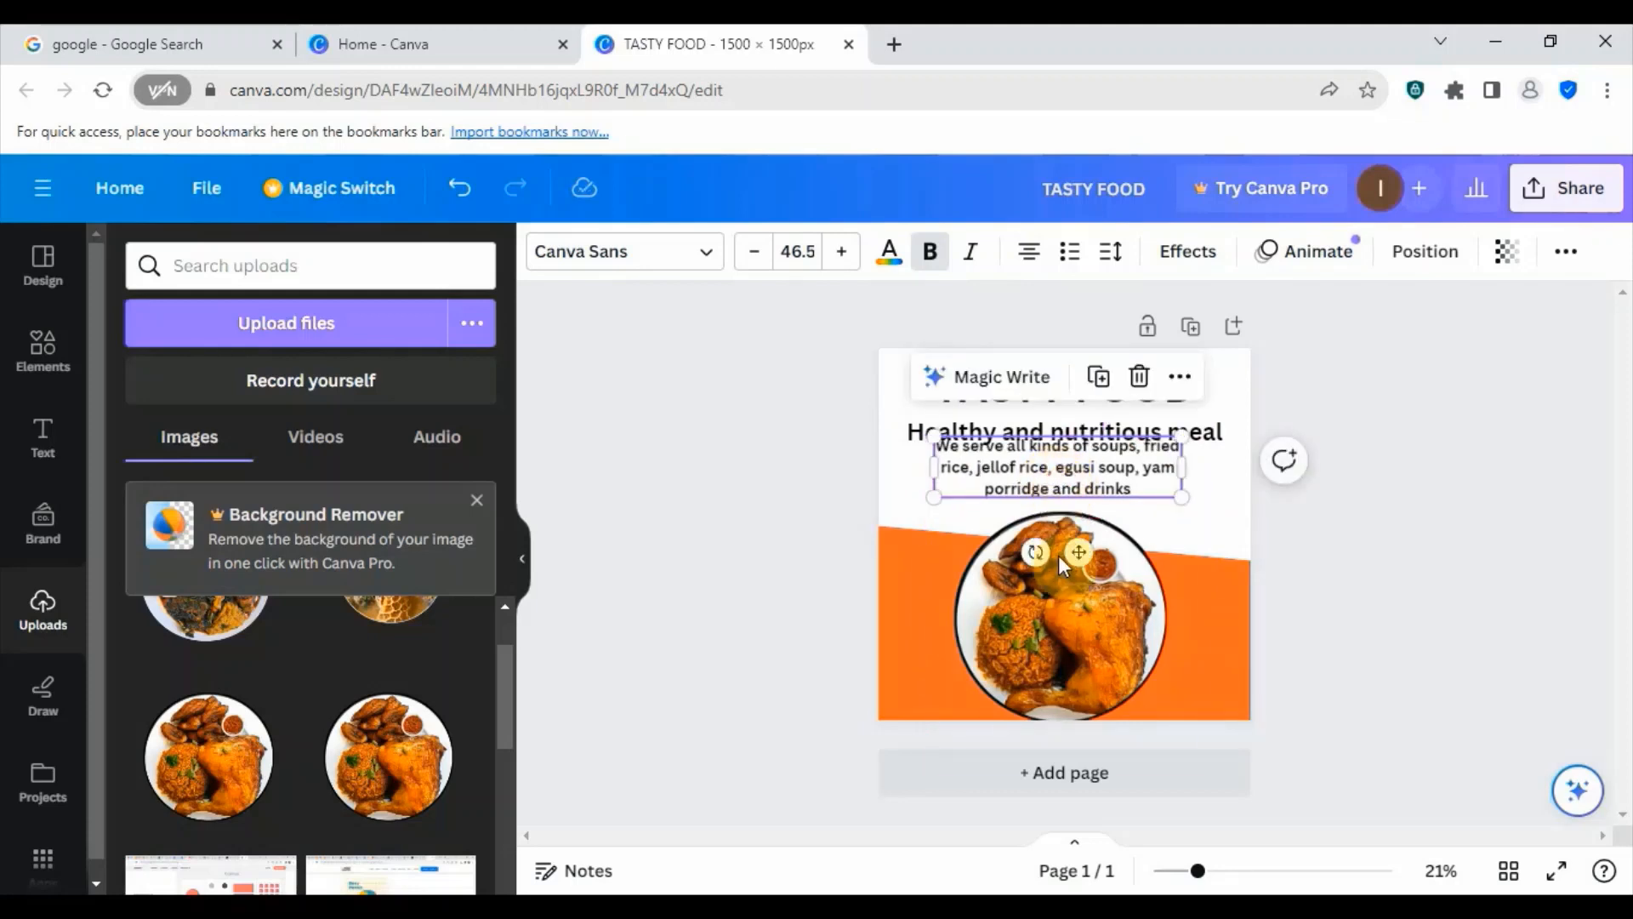
- Shrink the chicken and rice plate image and center it across the orange shape's upper edge, below the food list text
left_click_drag(1058, 556, 1057, 546)
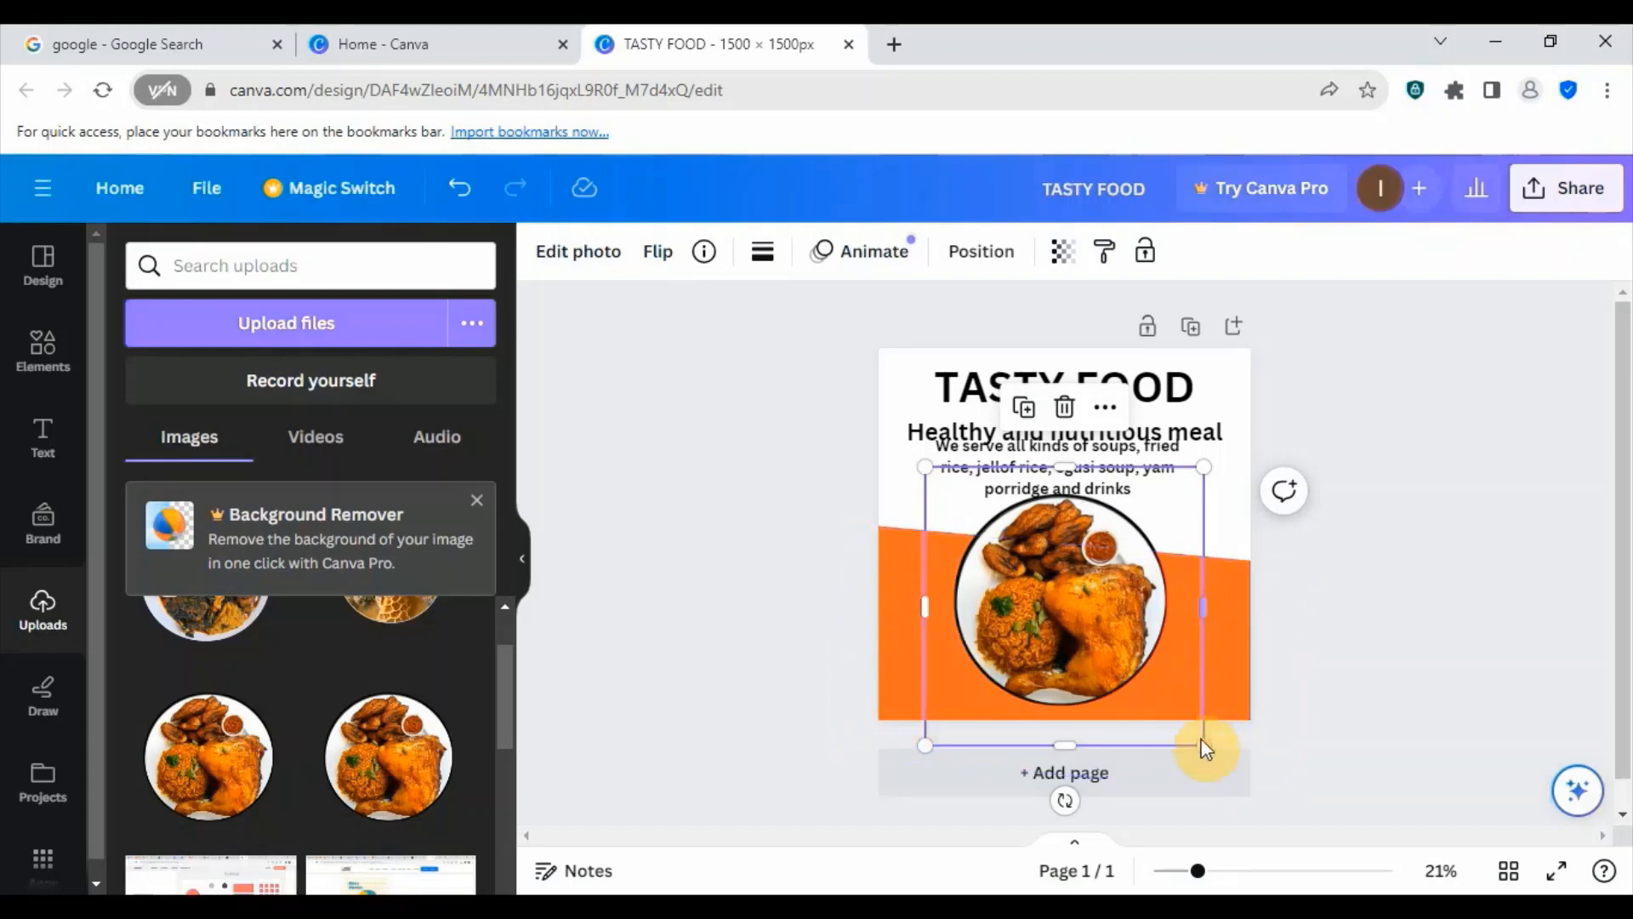
left_click_drag(1201, 744, 1177, 722)
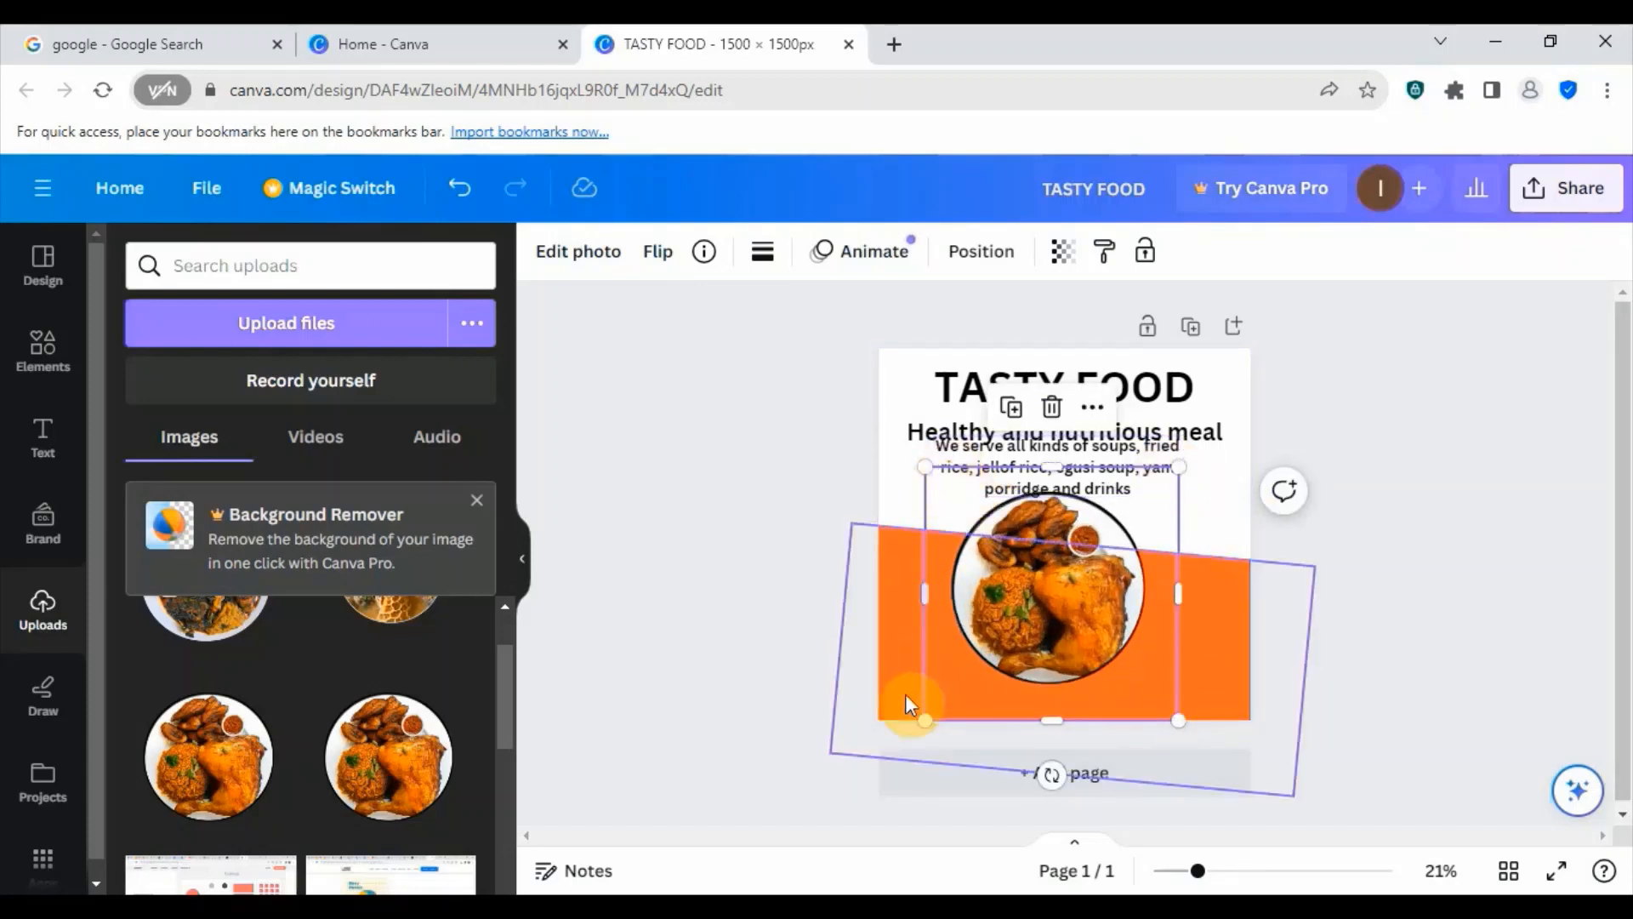
left_click_drag(1176, 716, 1089, 617)
left_click_drag(1013, 559, 1050, 578)
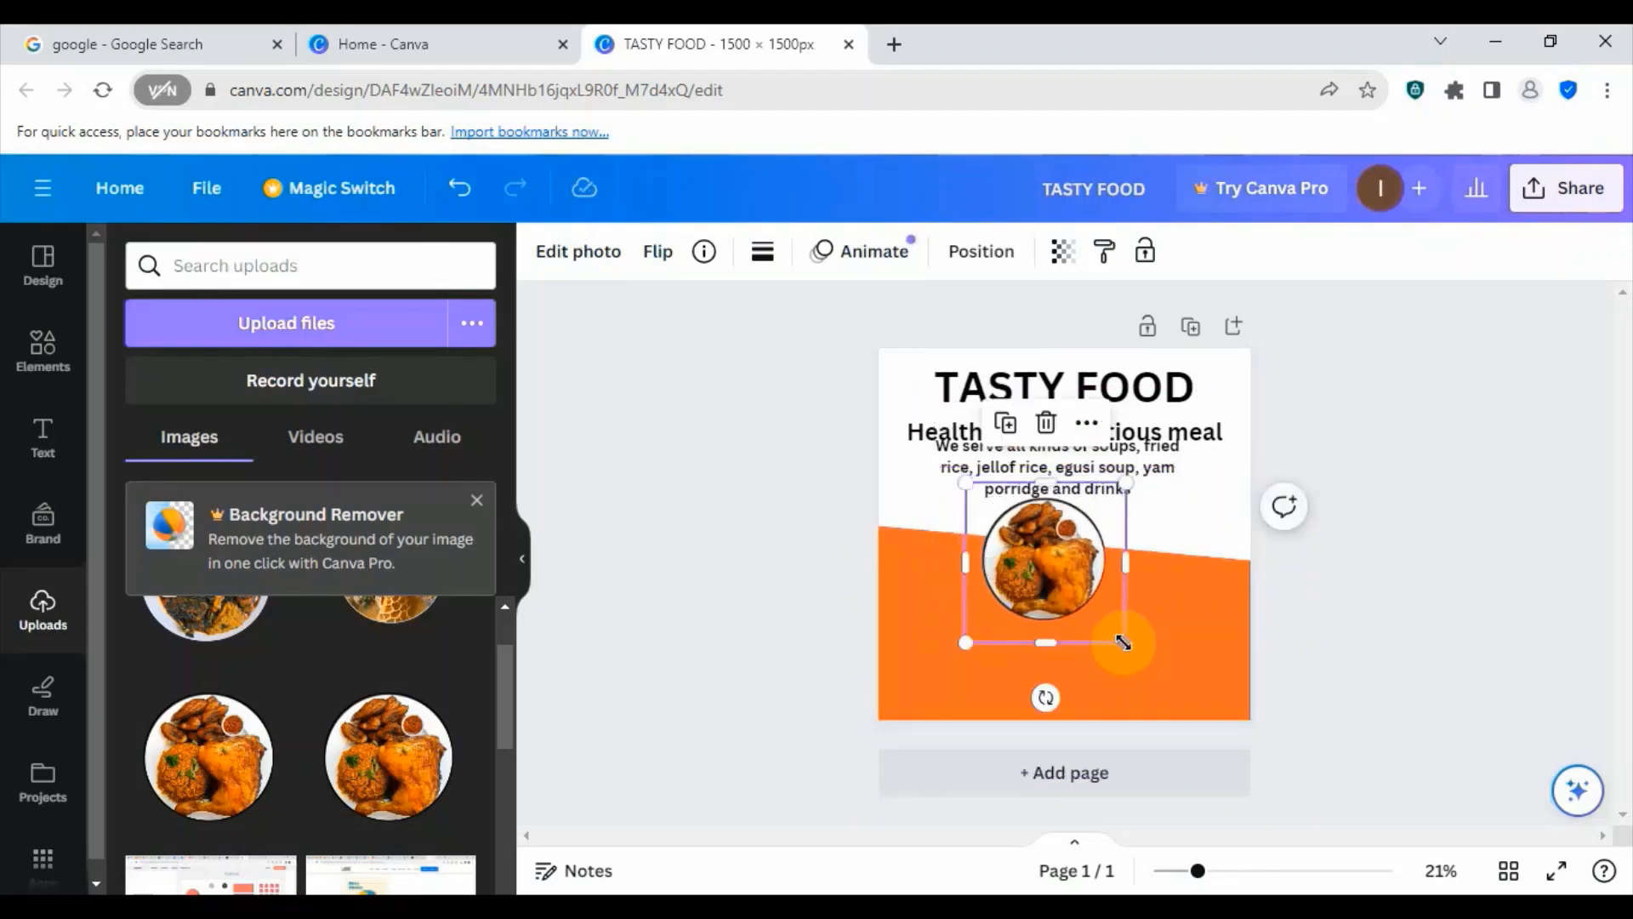
left_click_drag(1114, 639, 1150, 662)
left_click_drag(1084, 587, 1093, 602)
left_click(1195, 484)
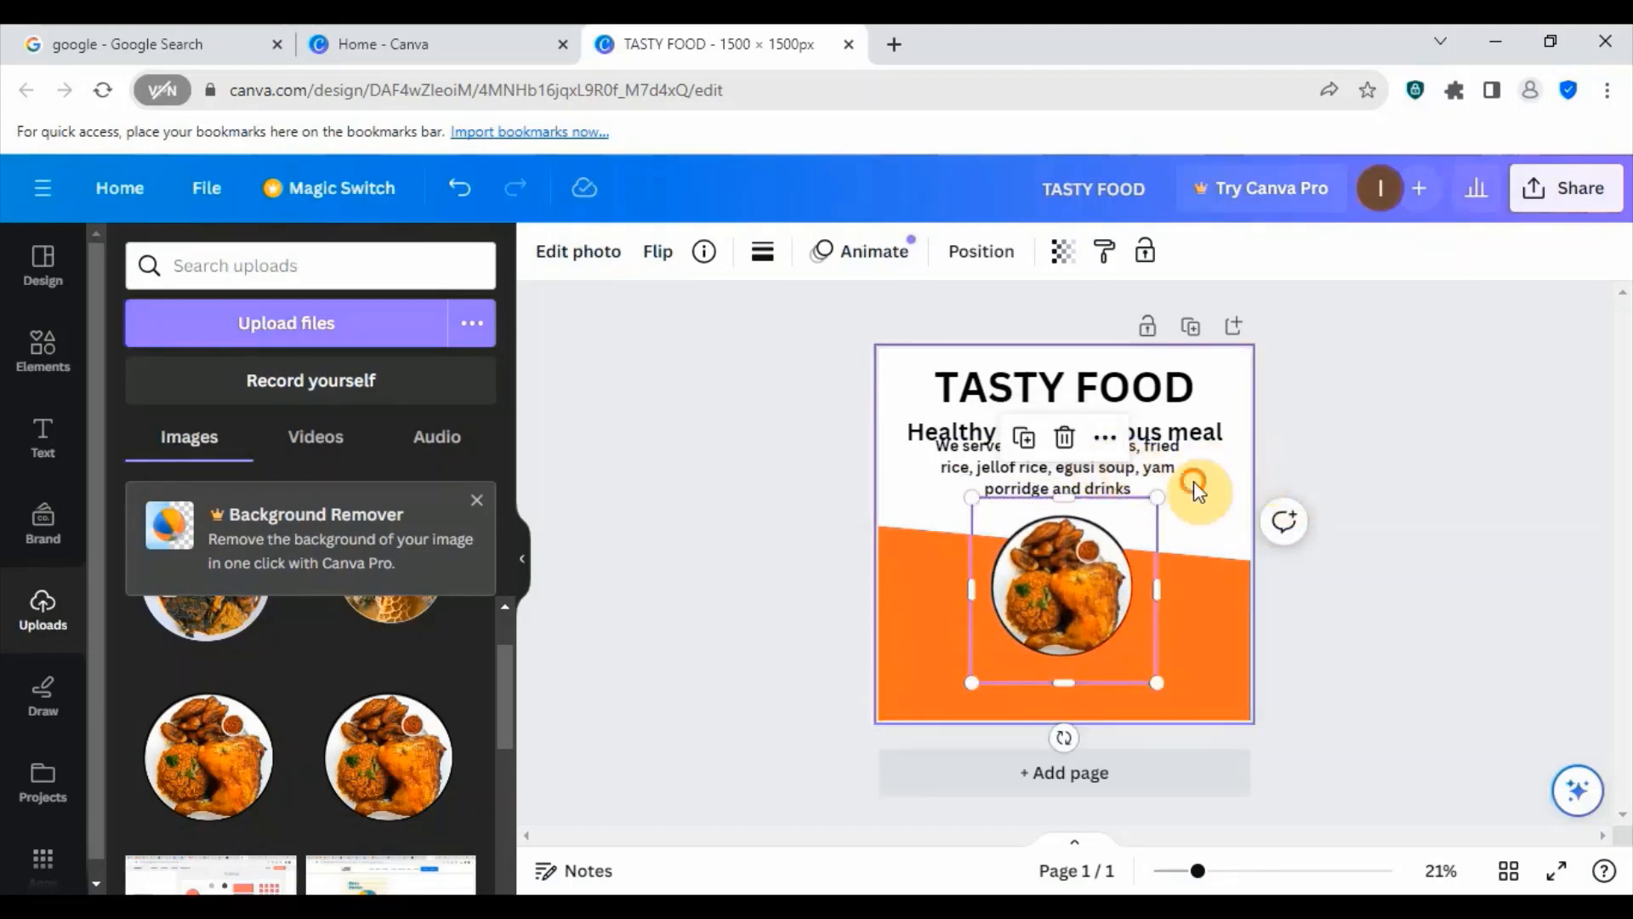
- Move the food list text slightly down to just above the plate, and place a duplicate of it below the plate
left_click_drag(1087, 466, 1087, 481)
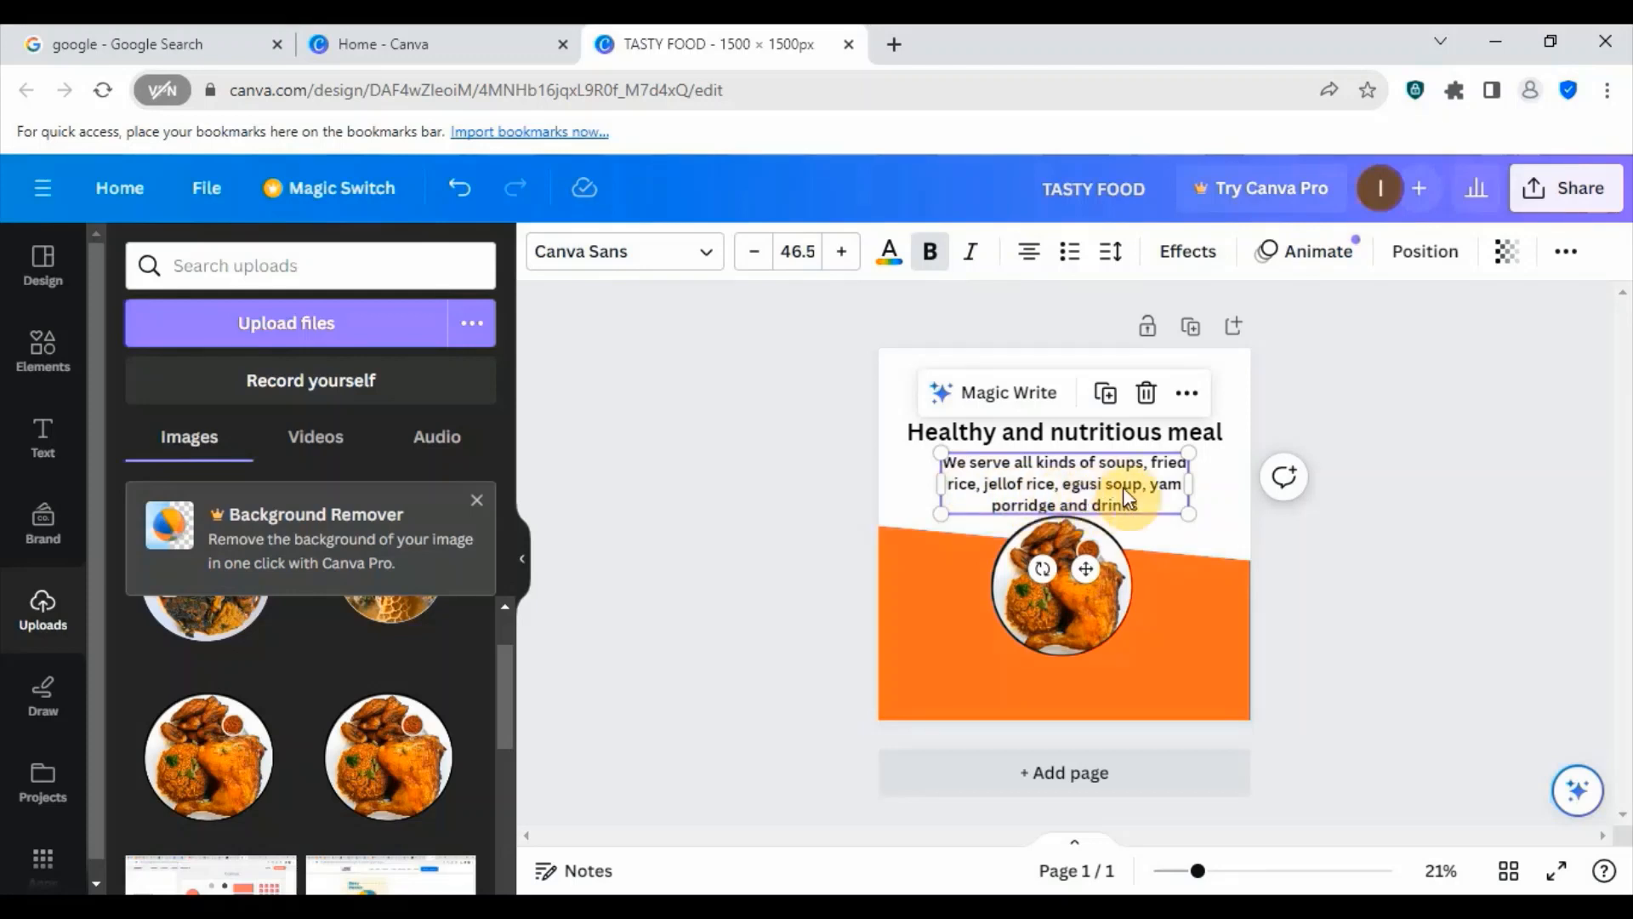
left_click(1205, 538)
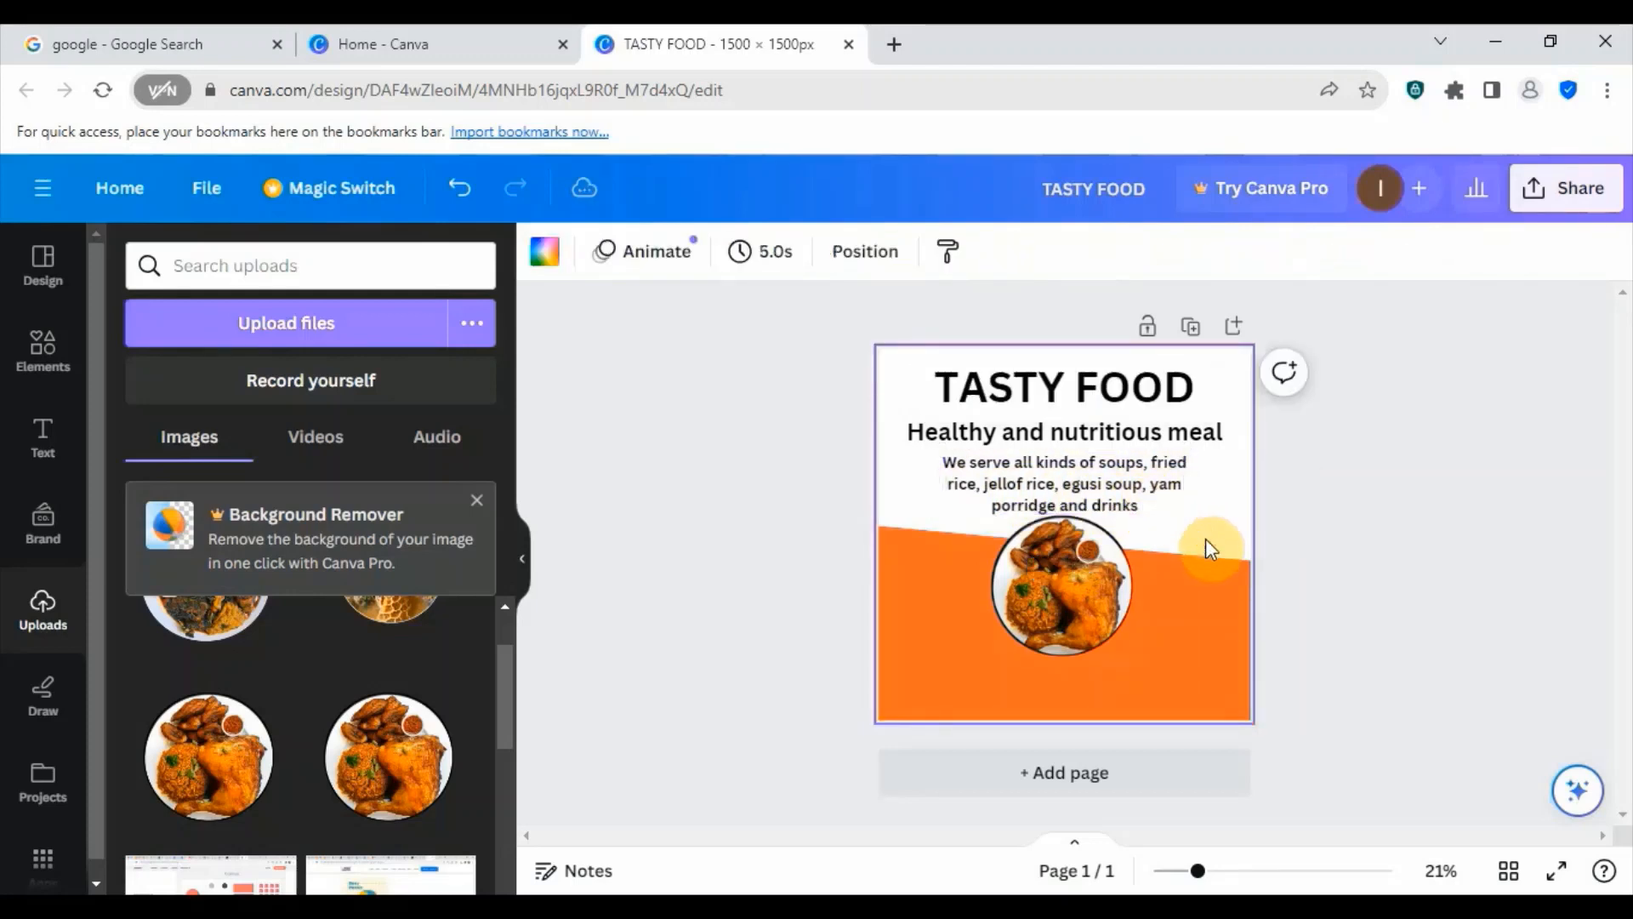
left_click(1023, 491)
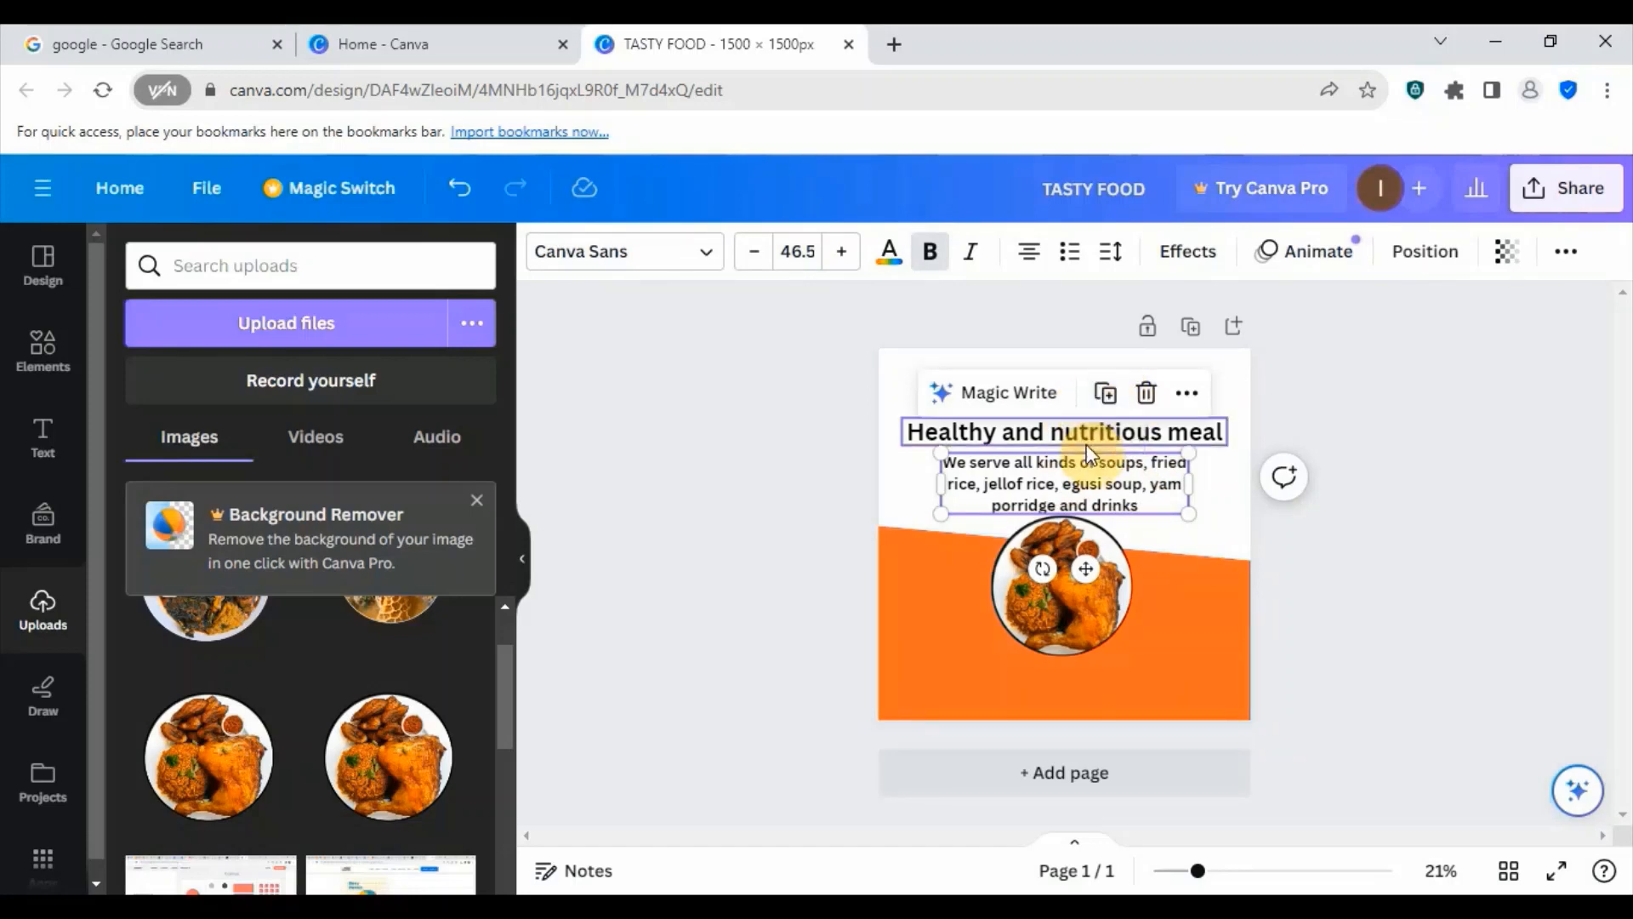
left_click(1103, 397)
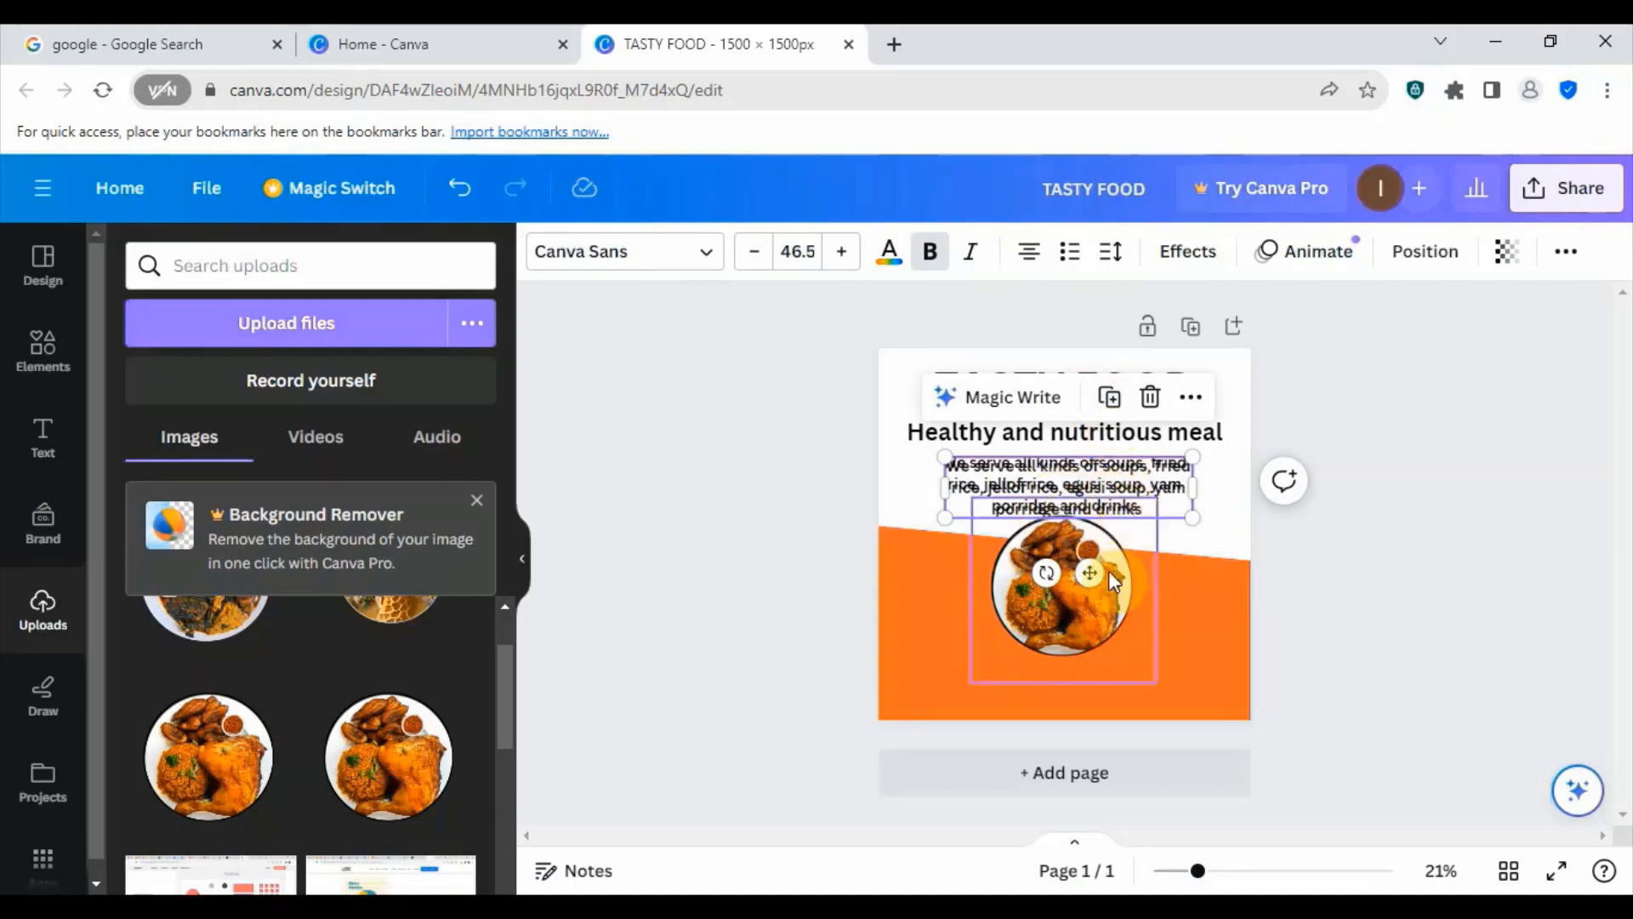
left_click_drag(1089, 572, 1089, 772)
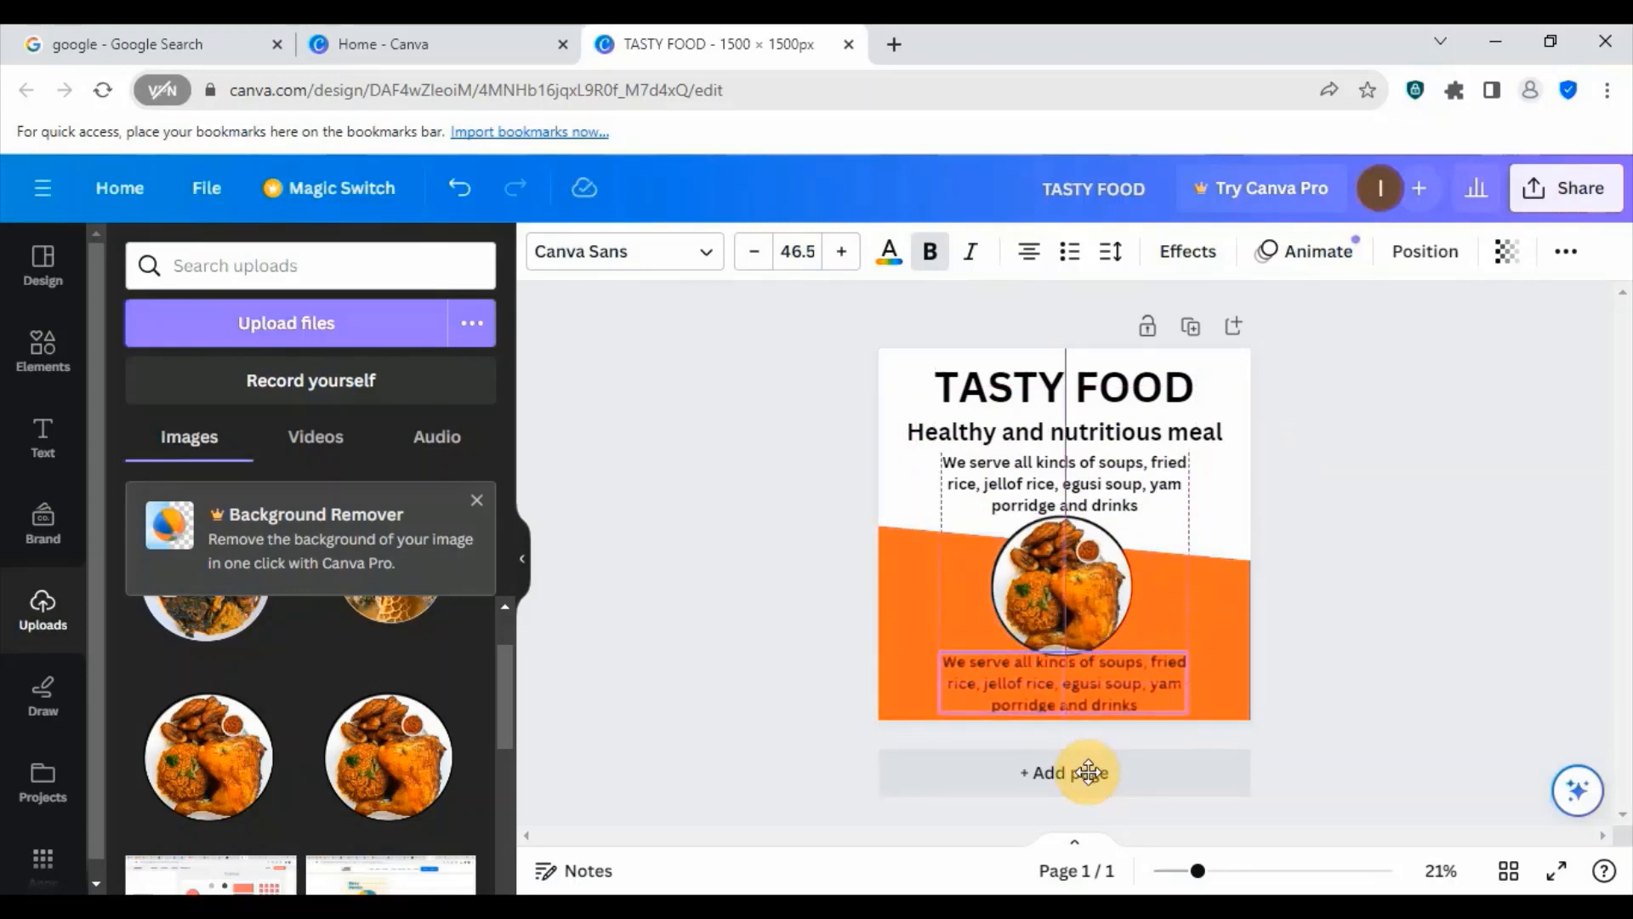
left_click_drag(1088, 771, 1087, 770)
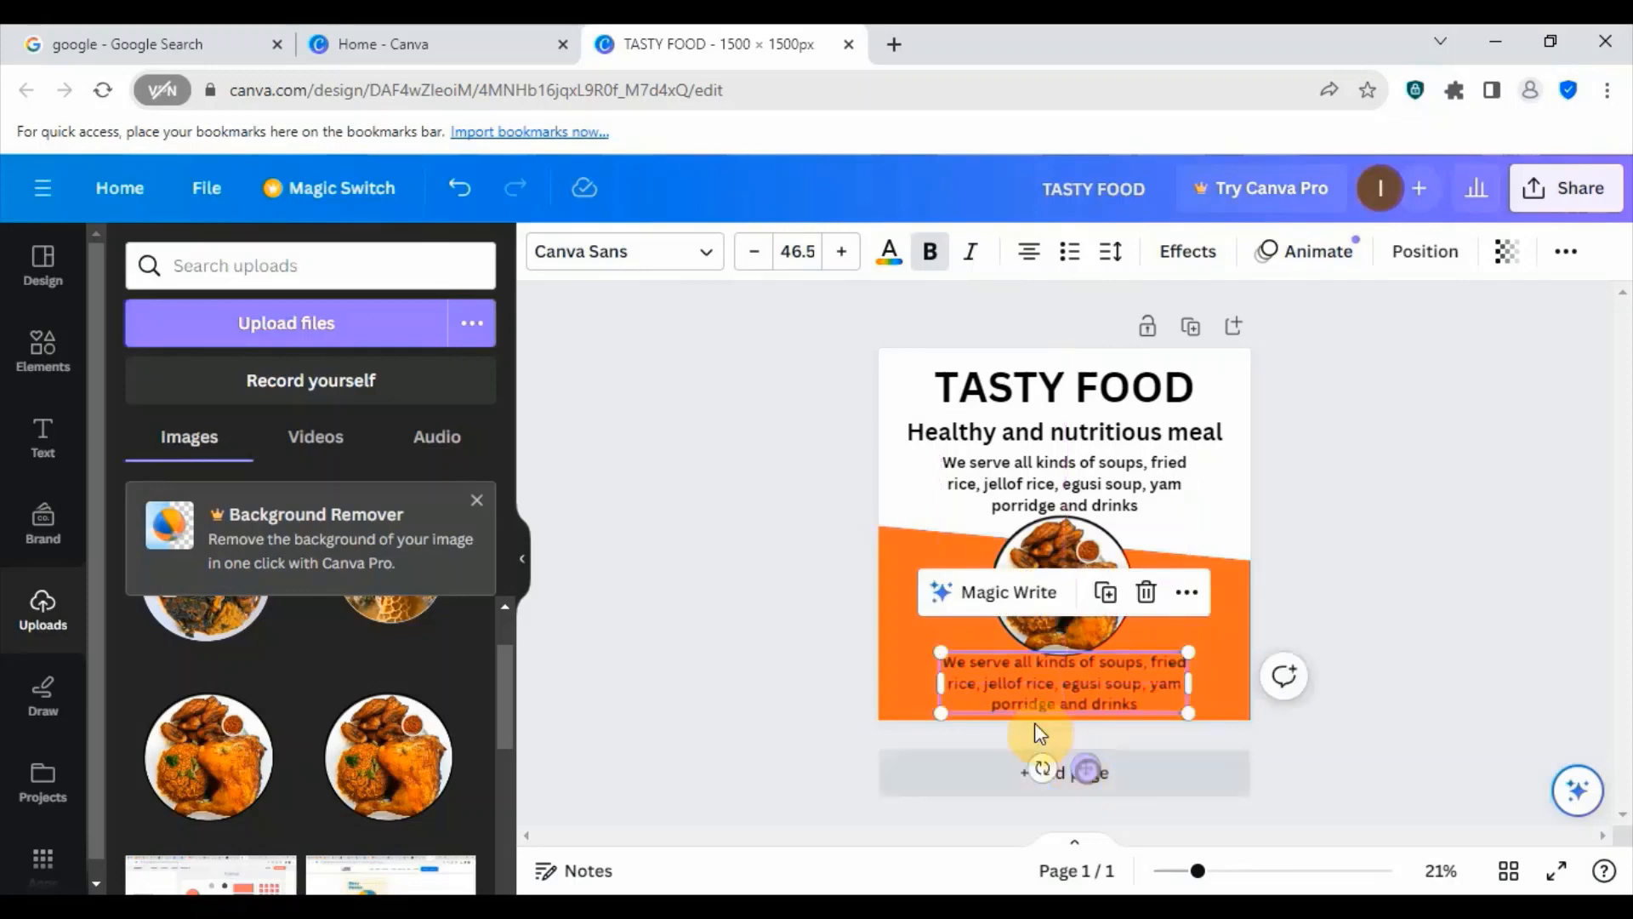
- Replace the duplicated text with "Dishes can be customized to suit your taste" and a "Call:" line with the phone number, and lower it slightly
double_click(967, 672)
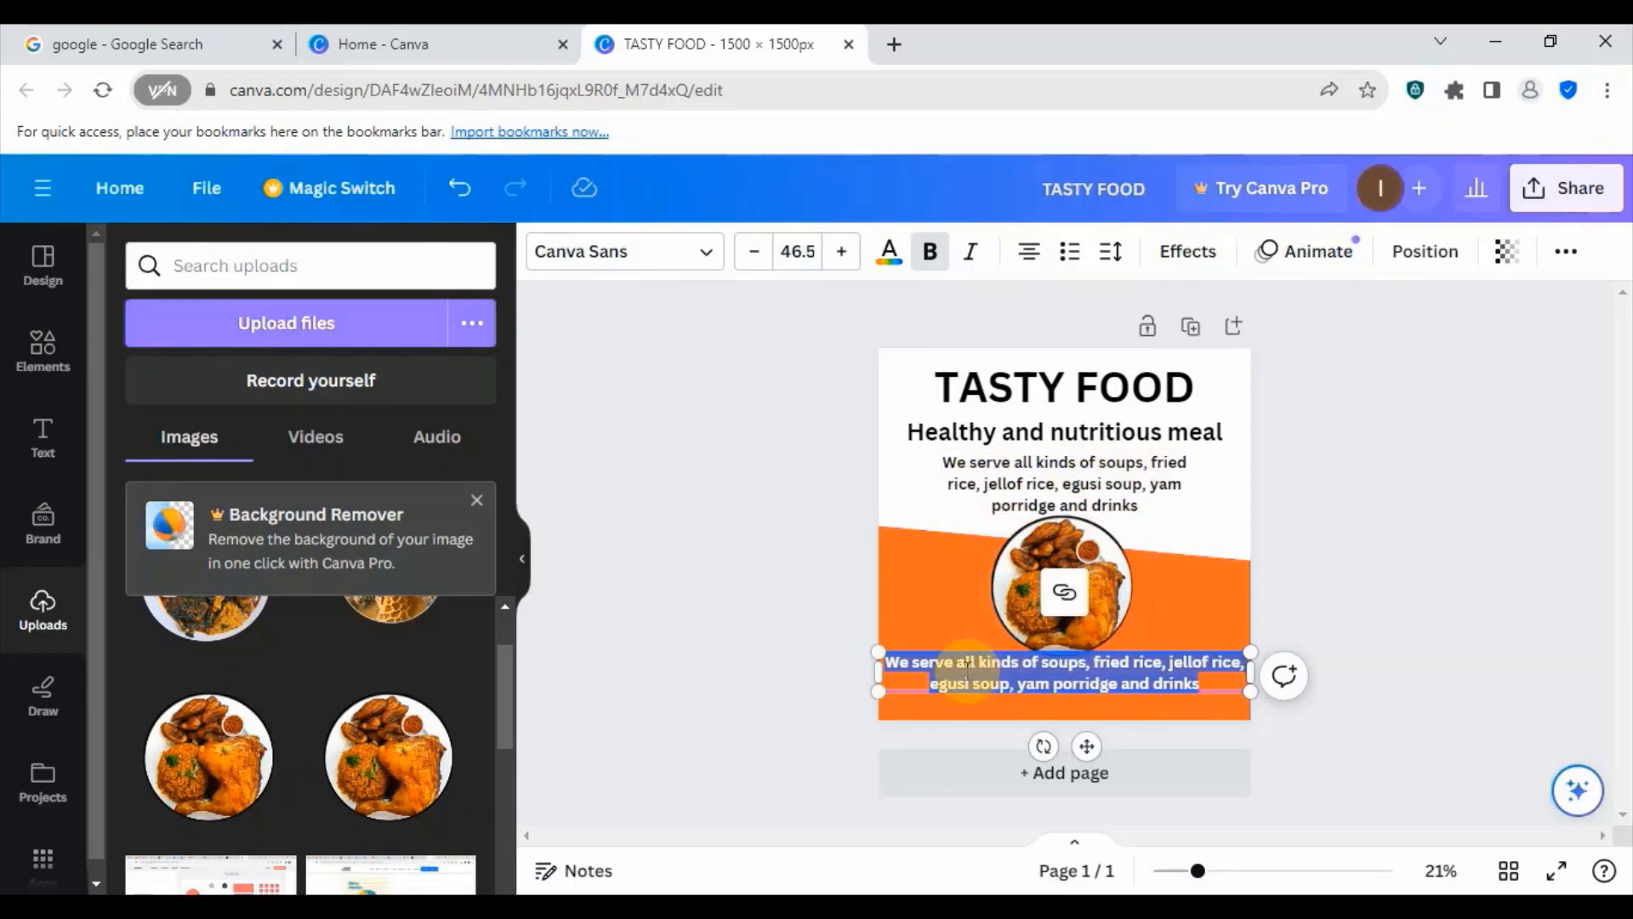
type("Dic")
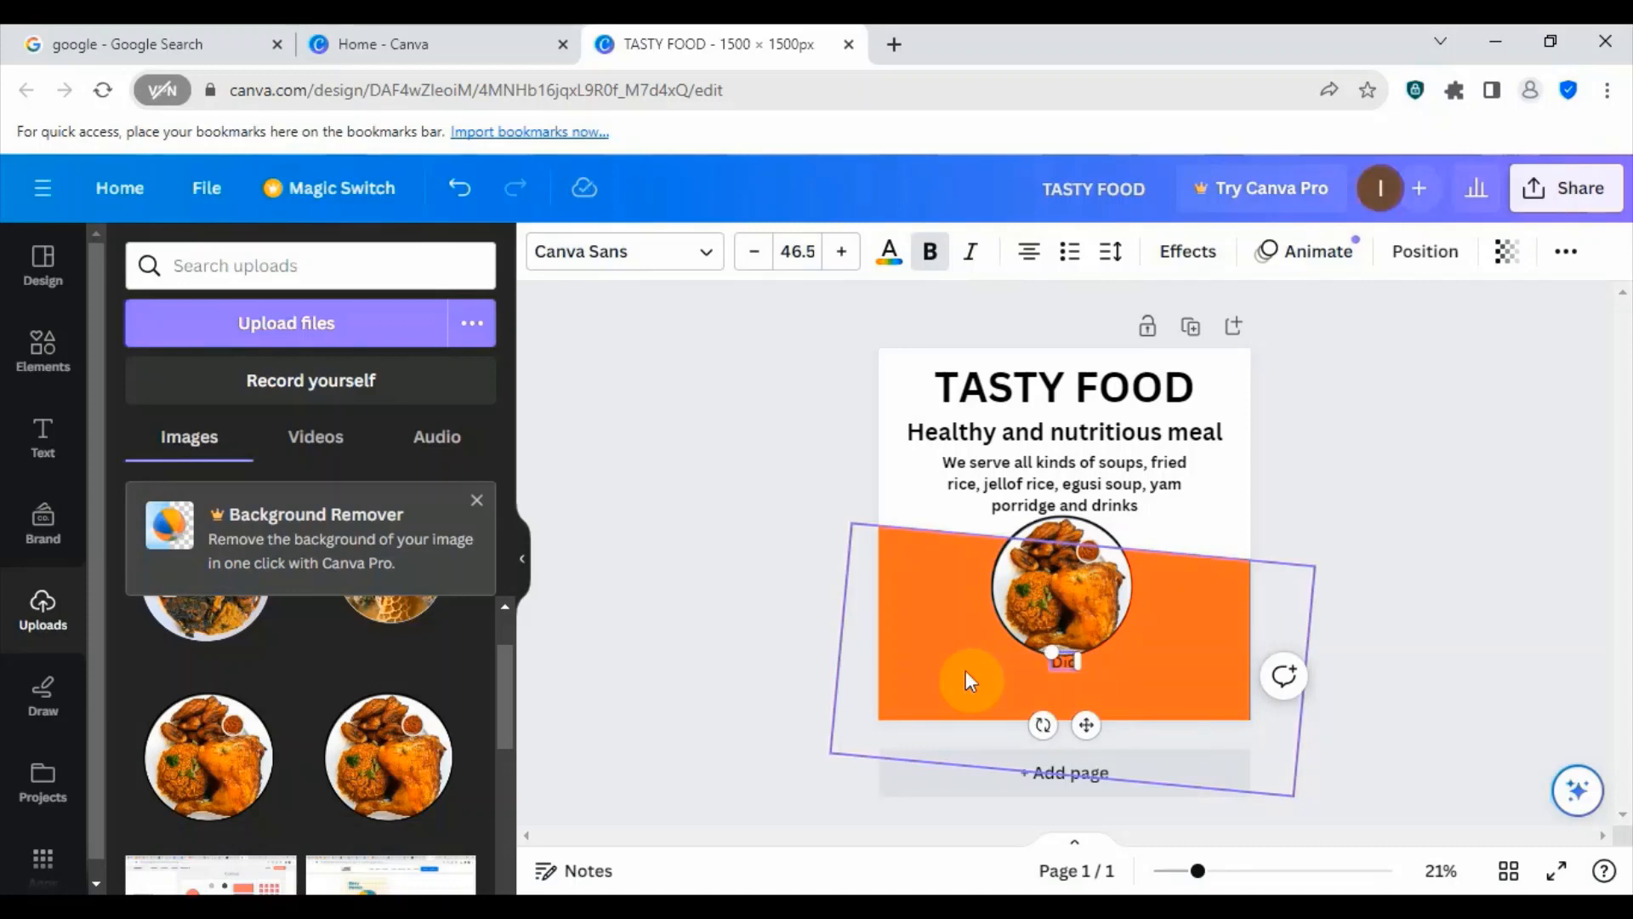
key("BackSpace")
key("BackSpace")
type("ishes")
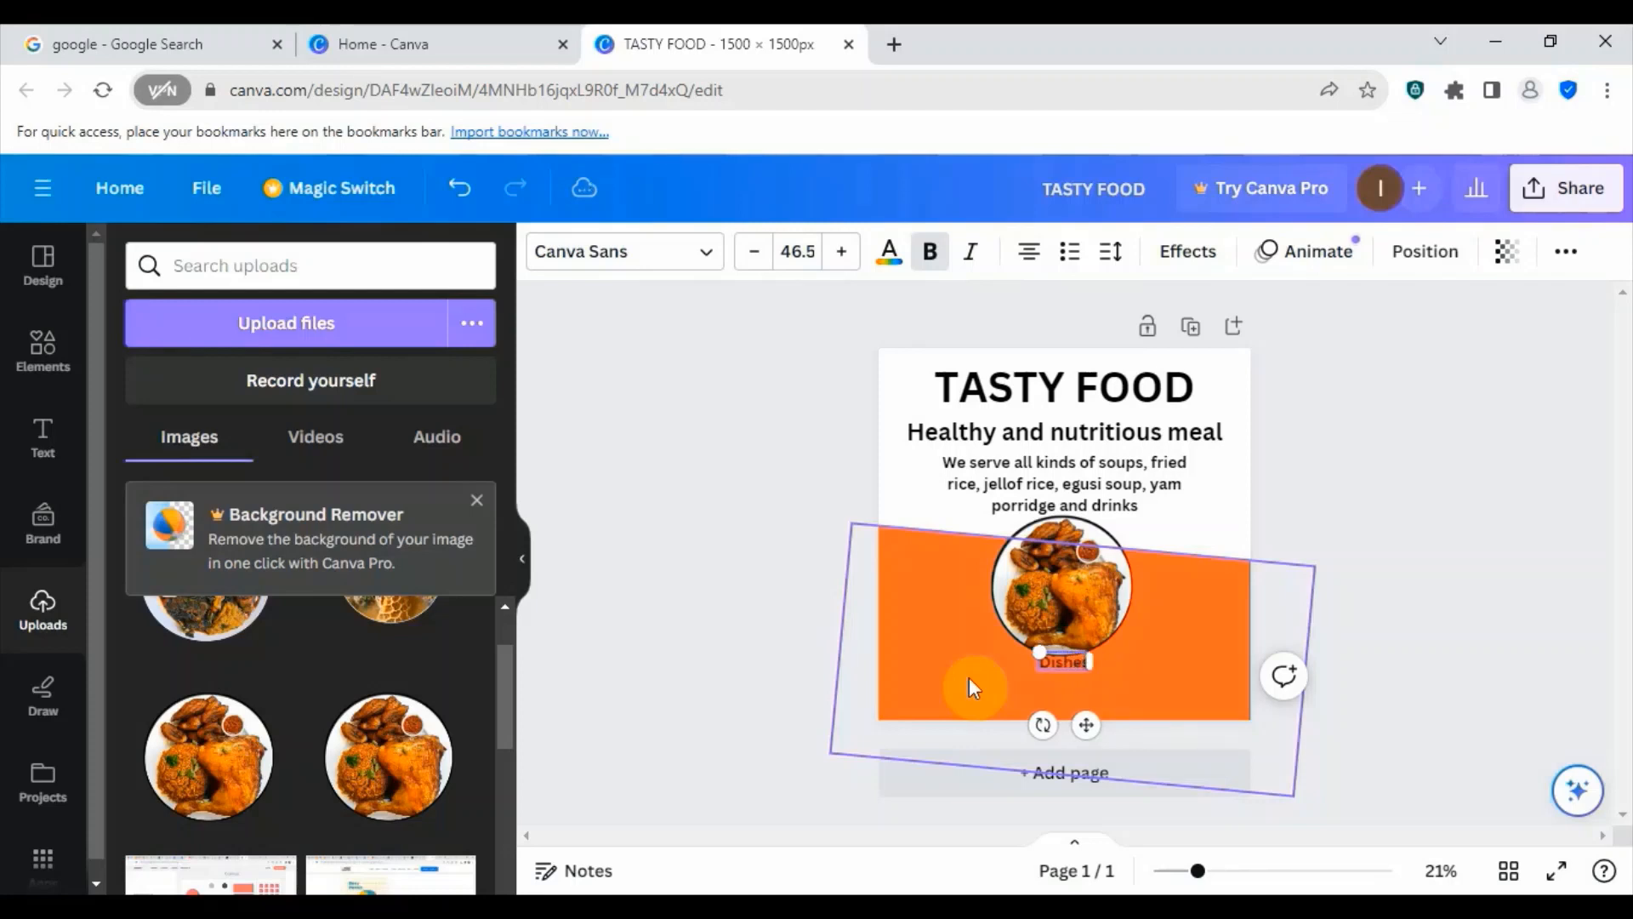
type(" can be")
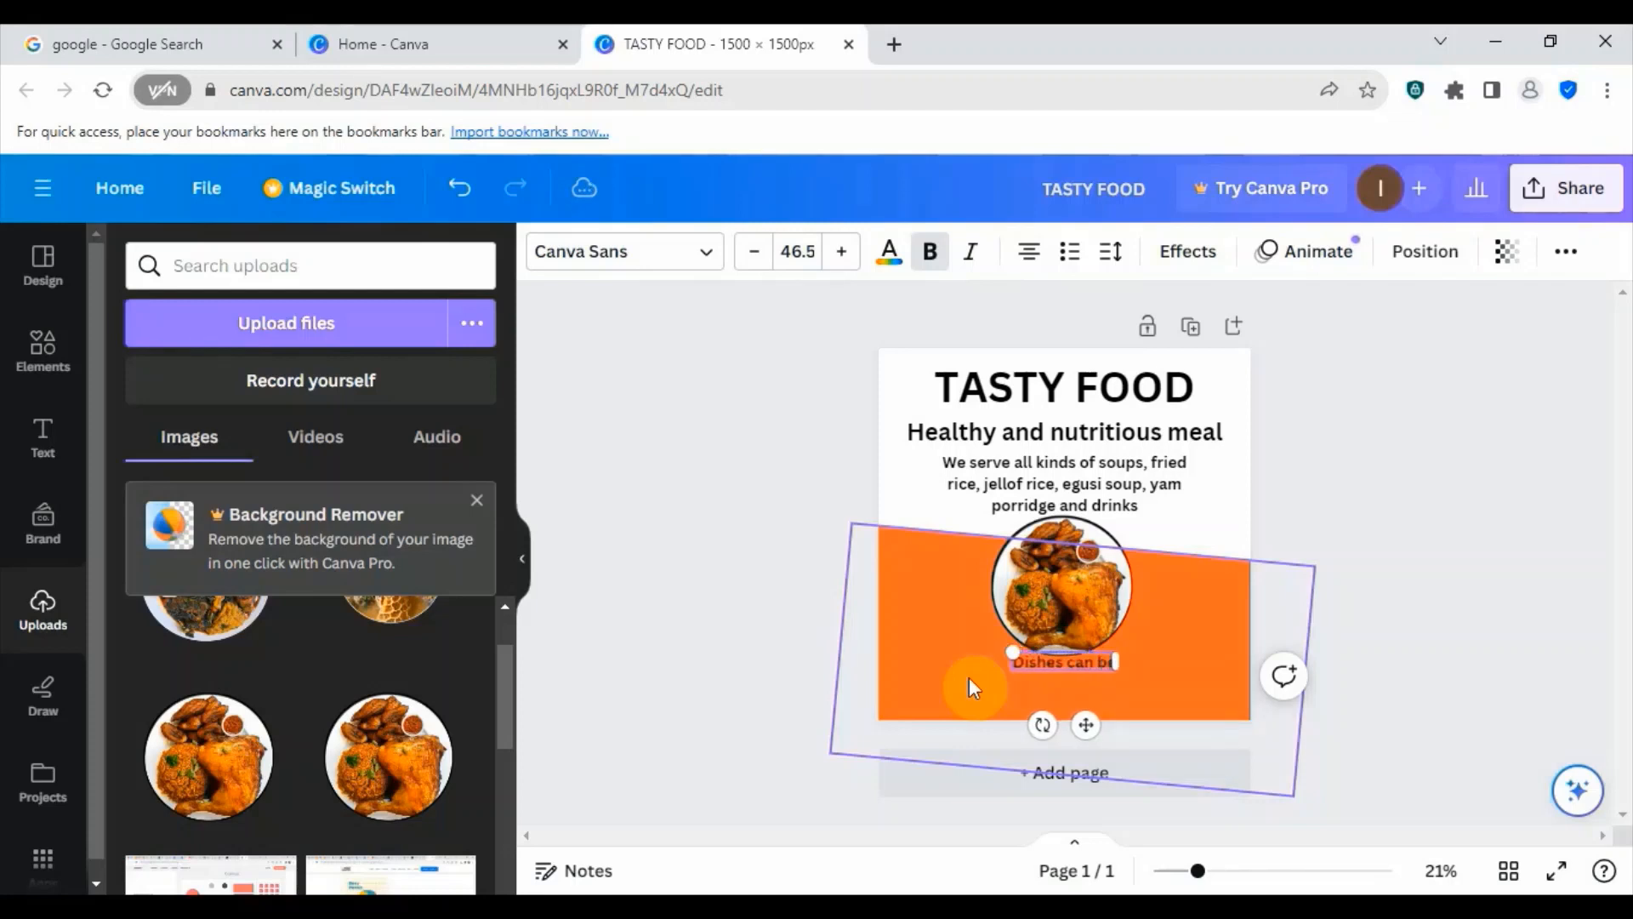
type(" custom")
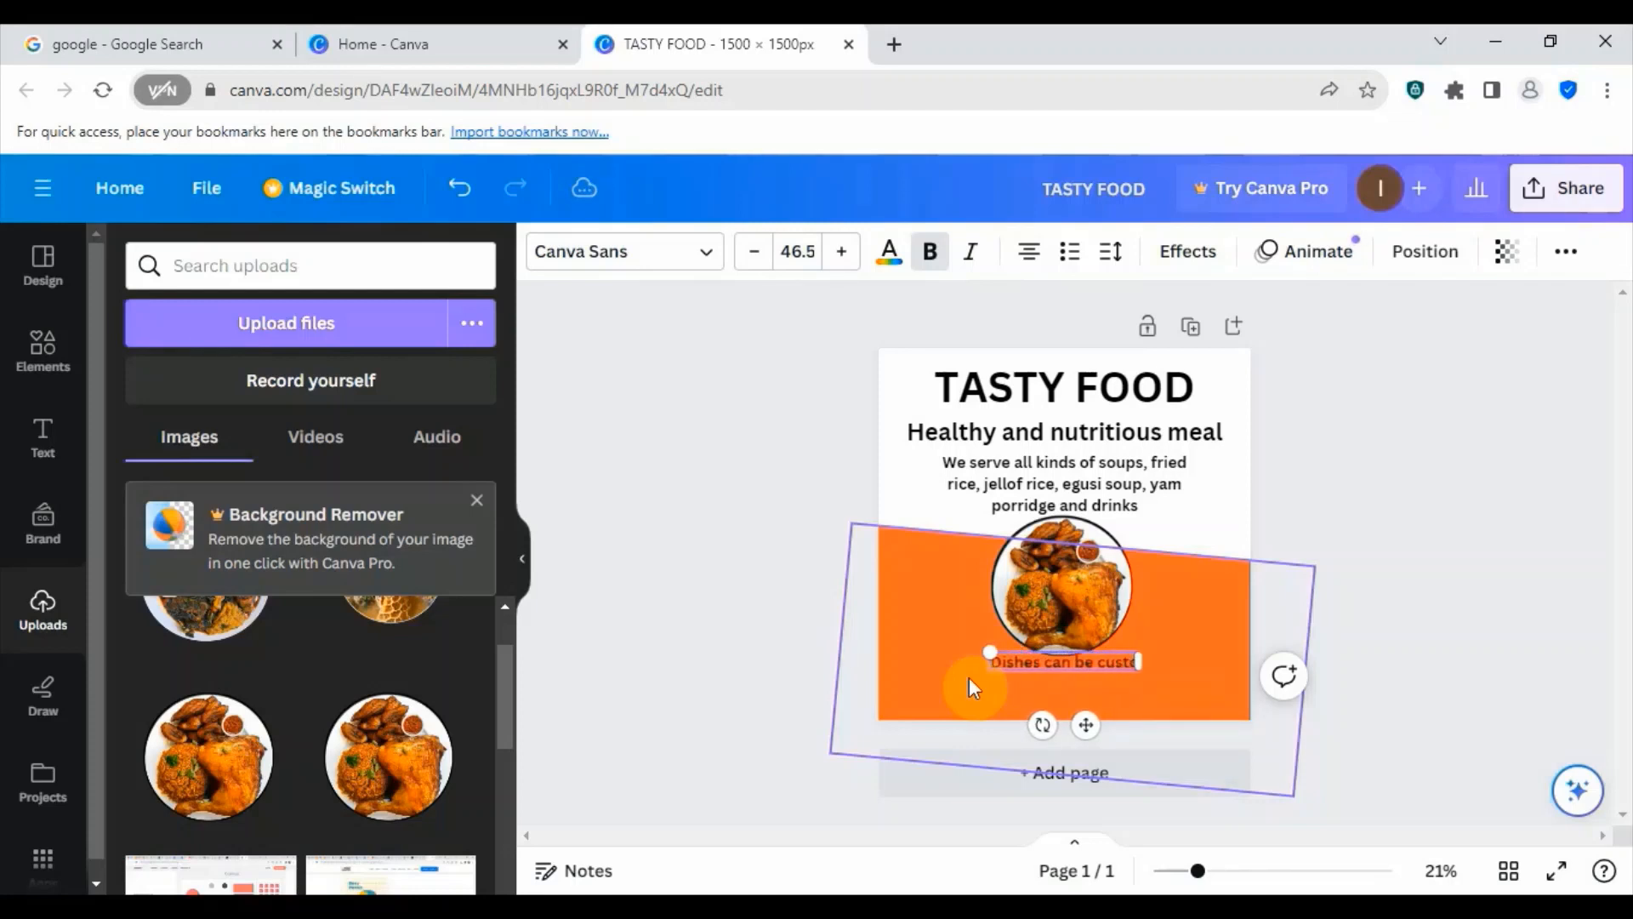
type("ized to suit your taste")
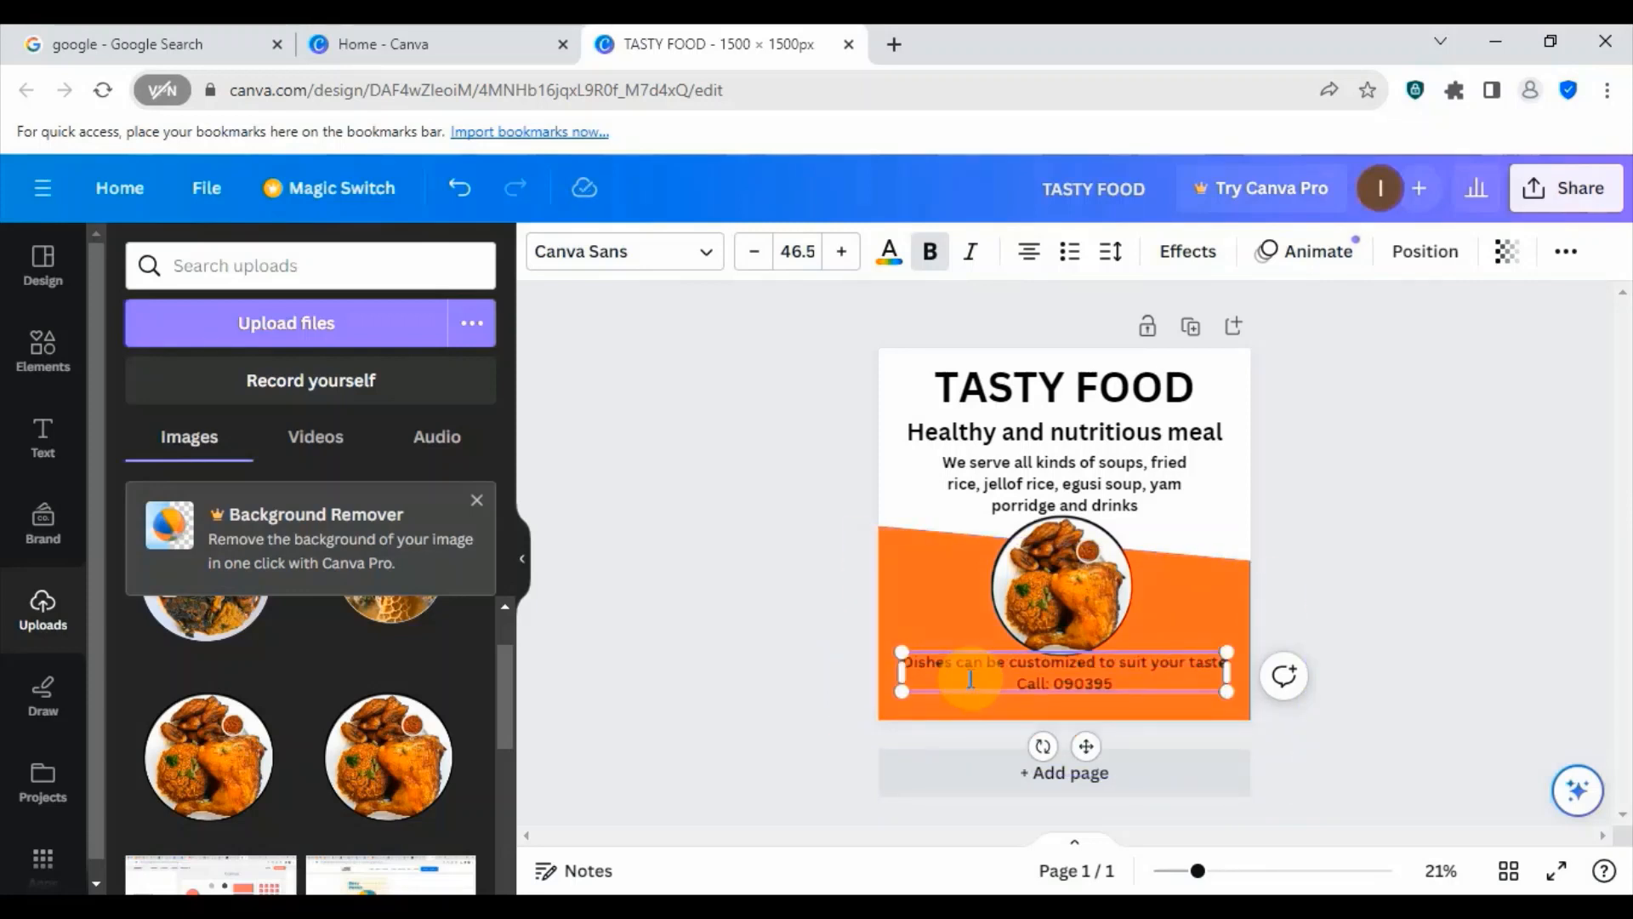
type("2280")
left_click_drag(1085, 746, 1094, 776)
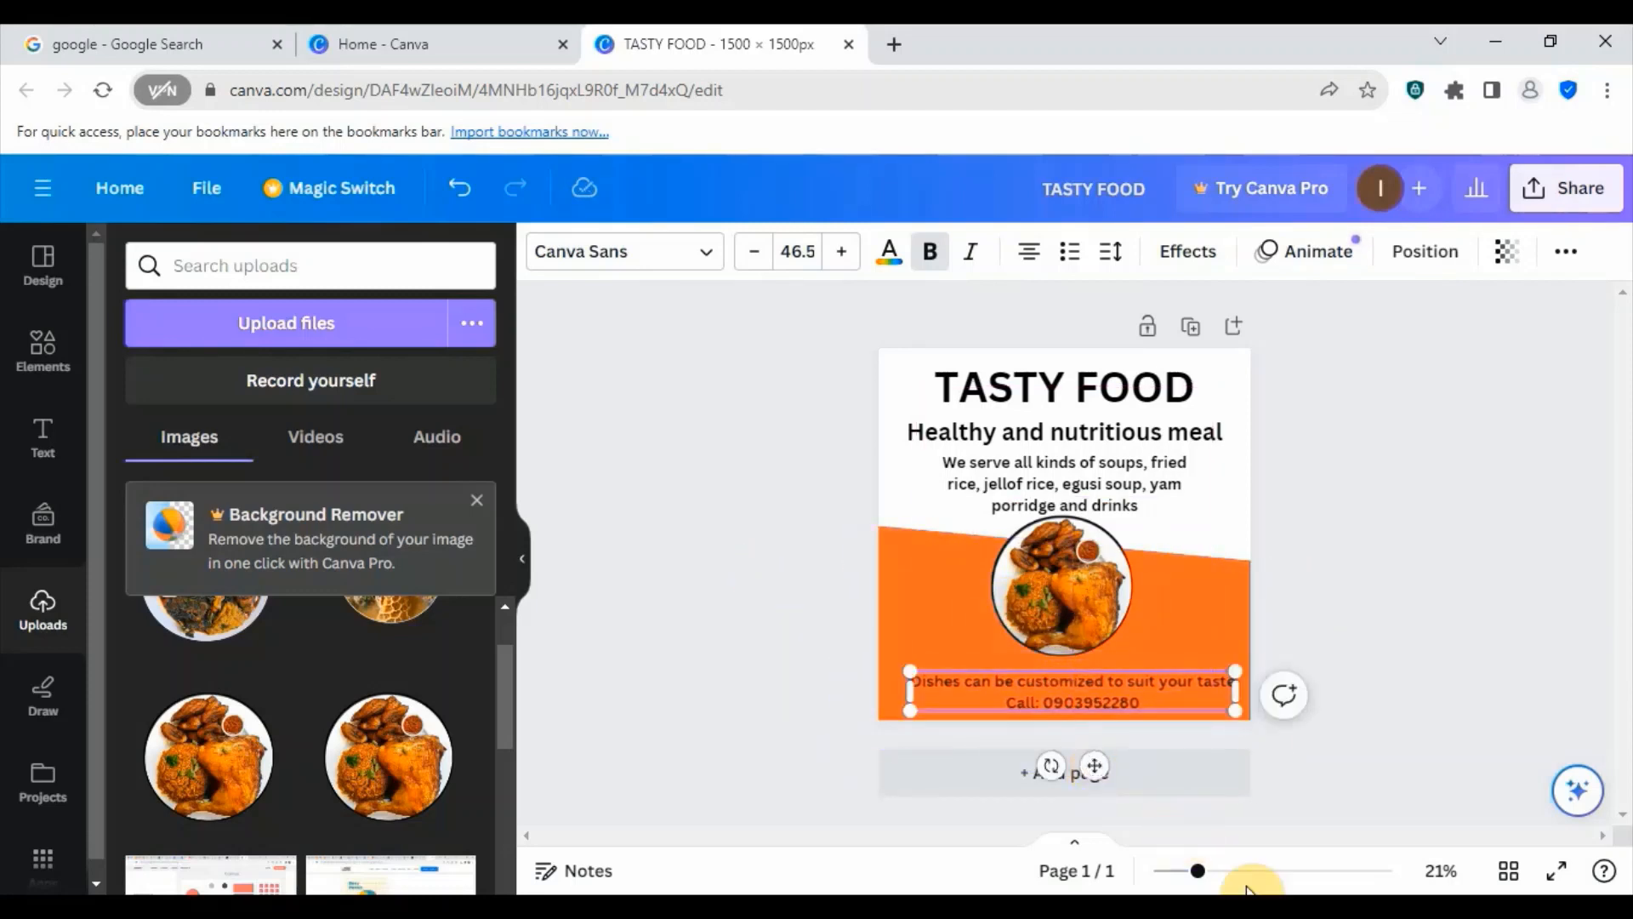
left_click(759, 513)
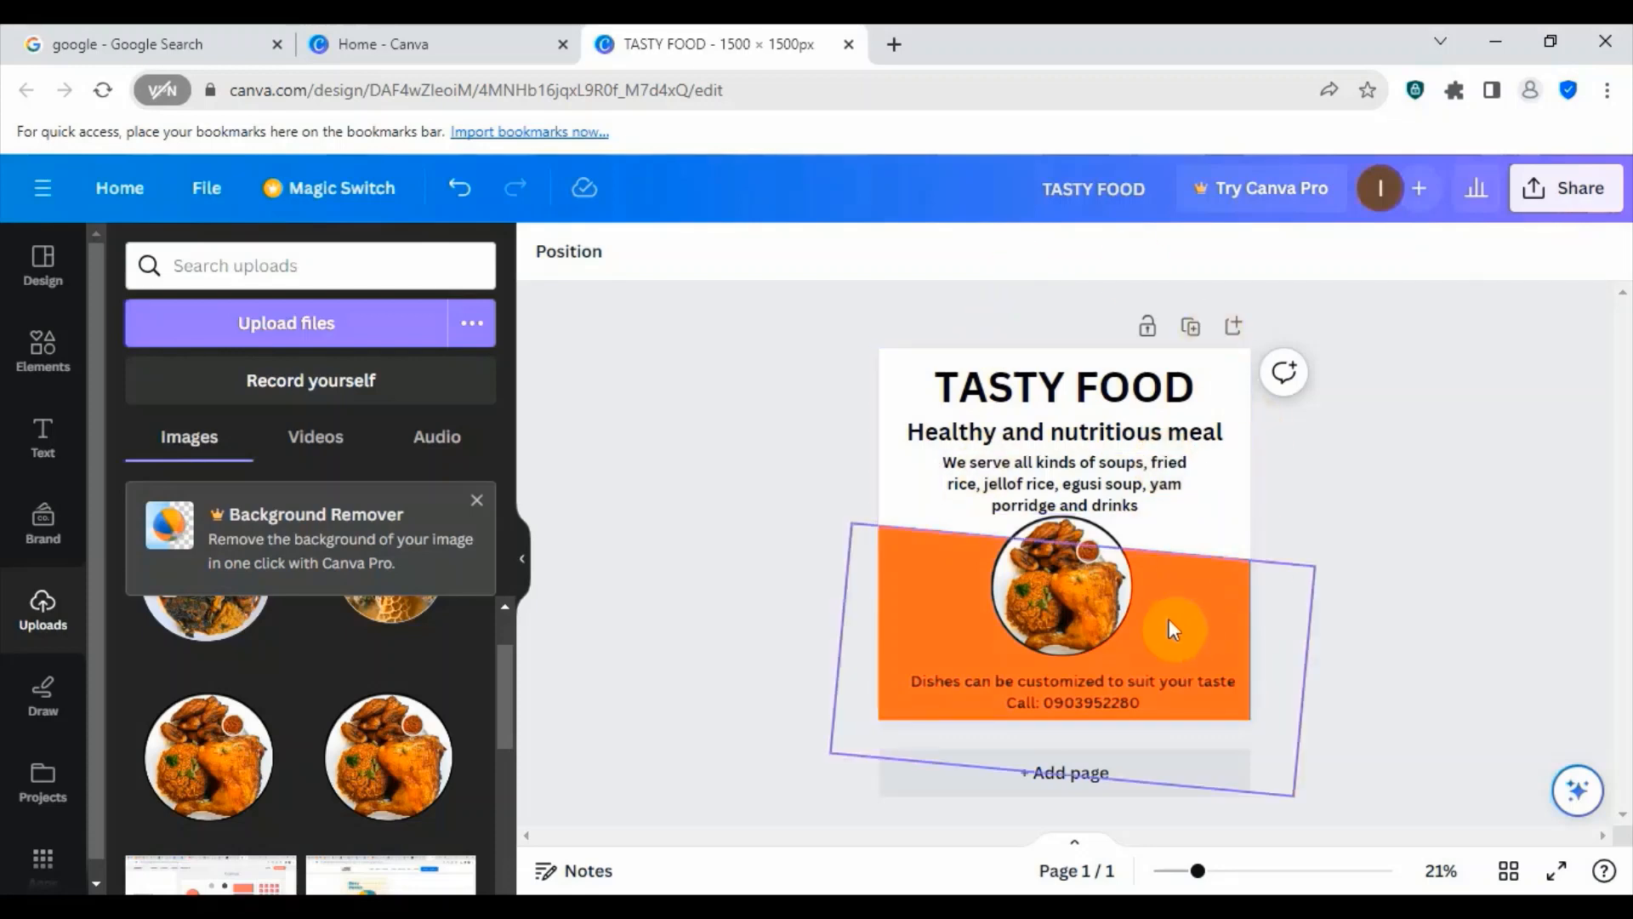
- Try slightly smaller and larger font sizes on the TASTY FOOD heading, ending at 113
left_click(1138, 483)
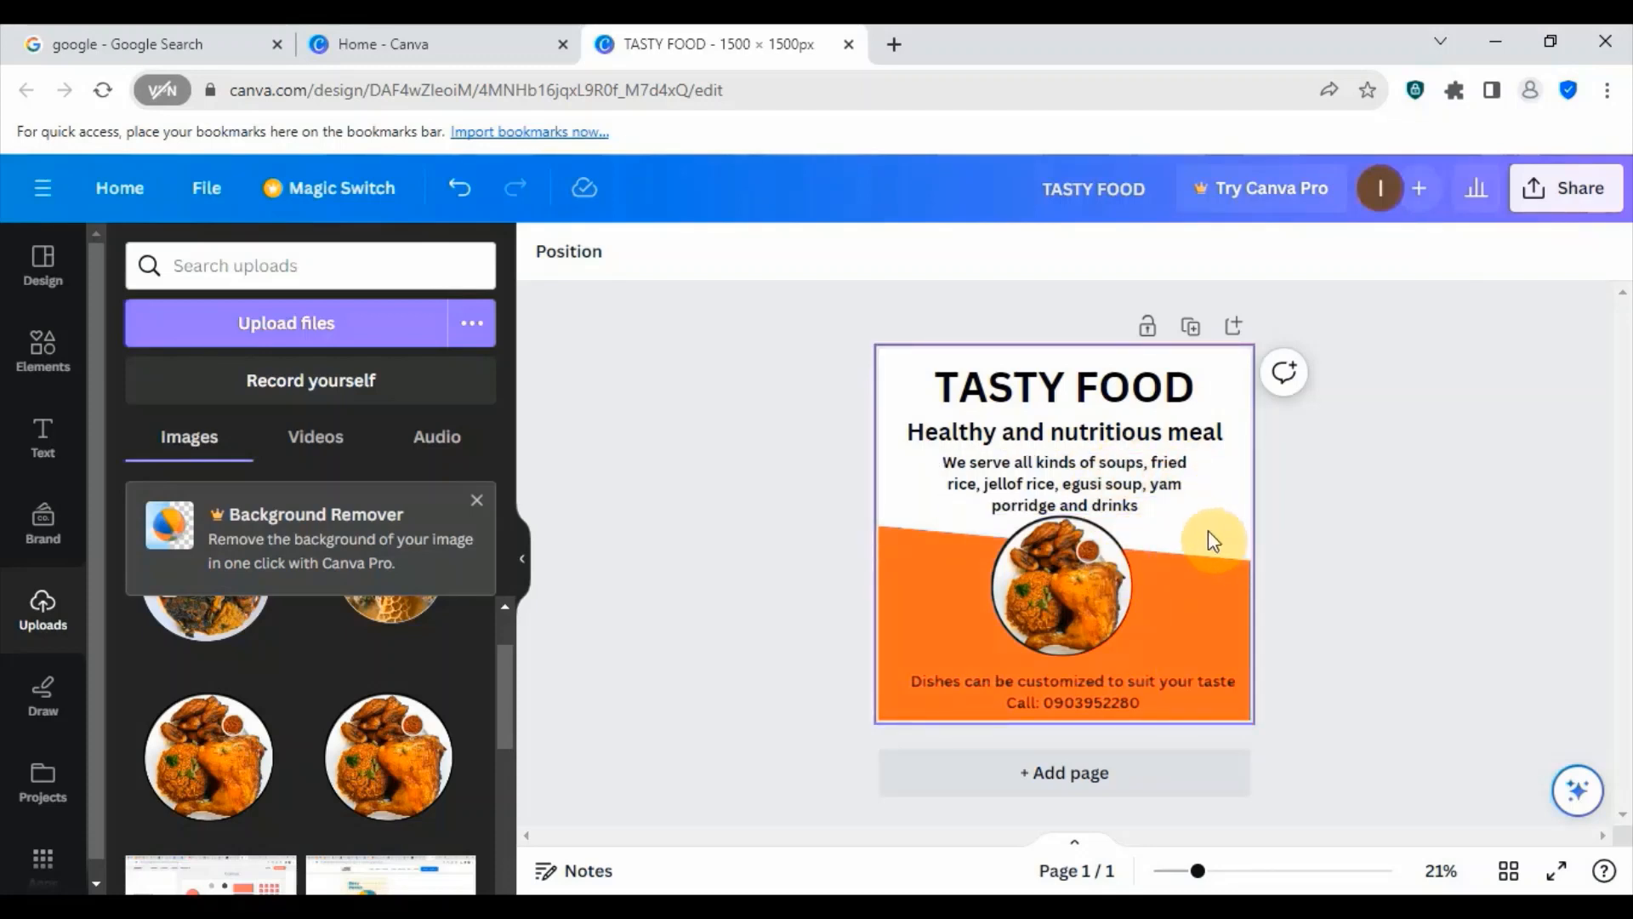
left_click(1086, 400)
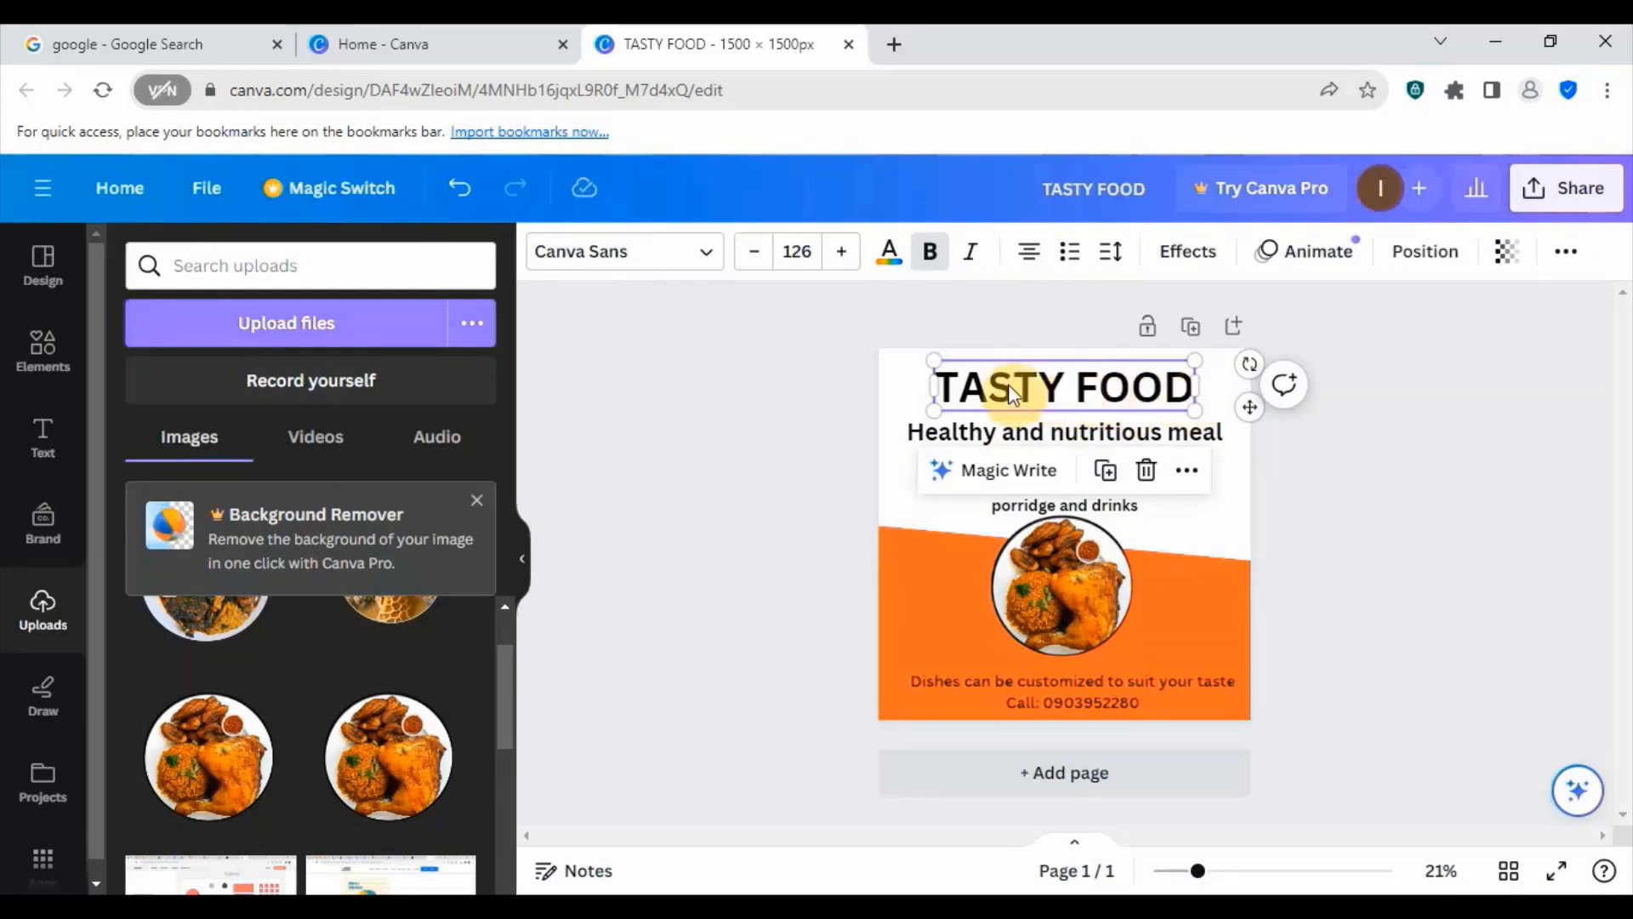
left_click(754, 253)
left_click(755, 254)
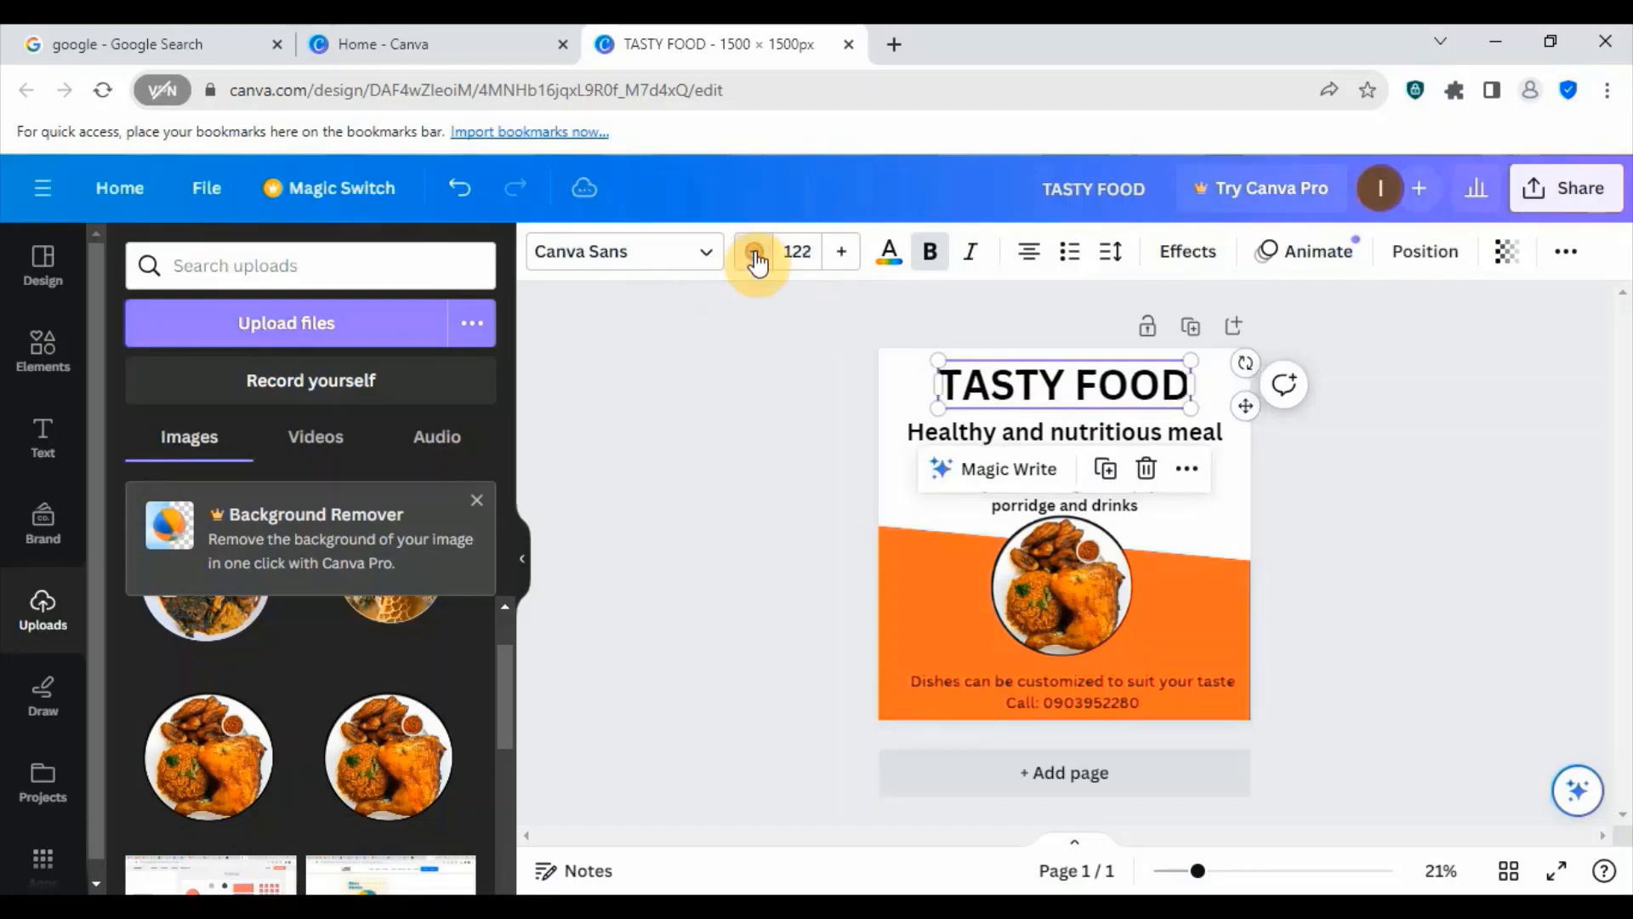
left_click(840, 255)
left_click(840, 255)
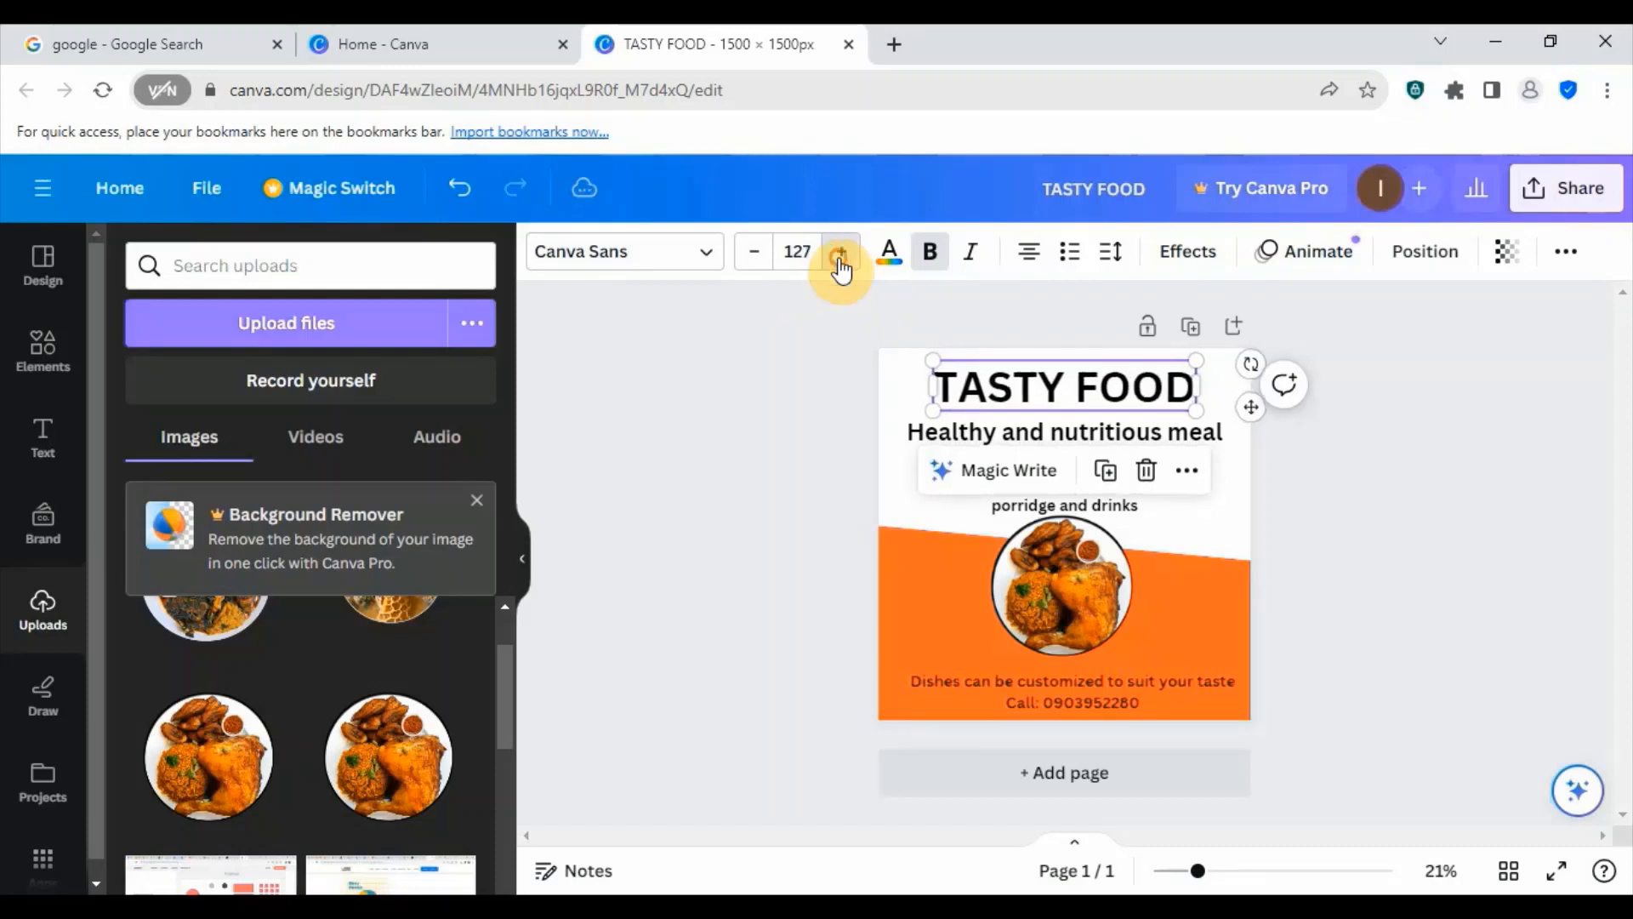
left_click(757, 255)
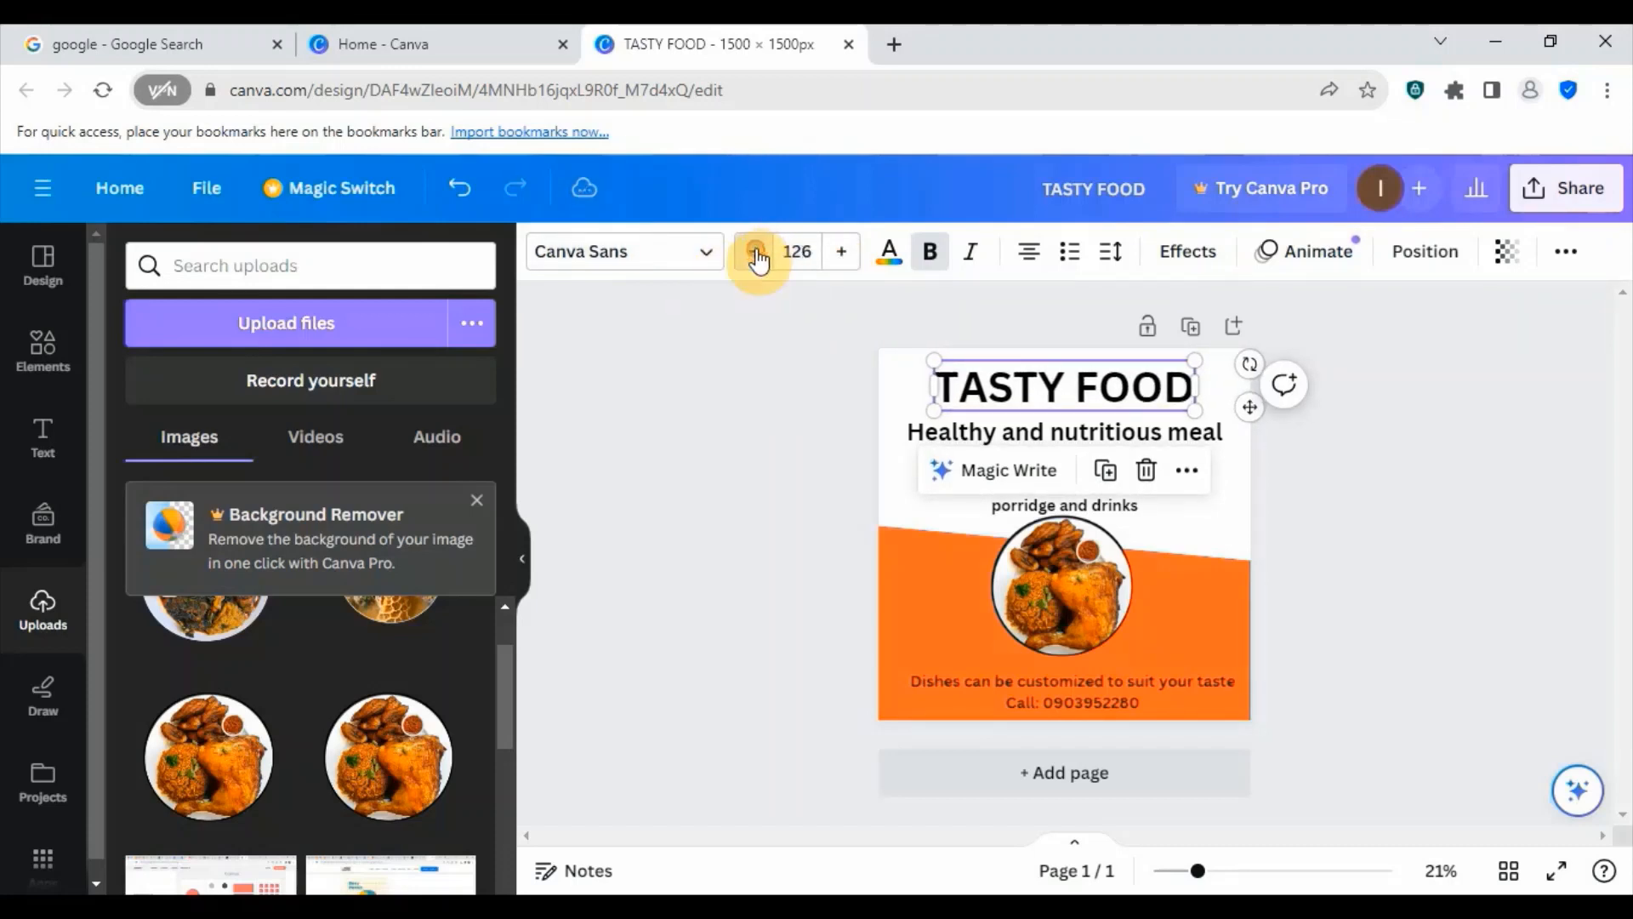
left_click(757, 255)
left_click(757, 257)
left_click(756, 255)
left_click(755, 255)
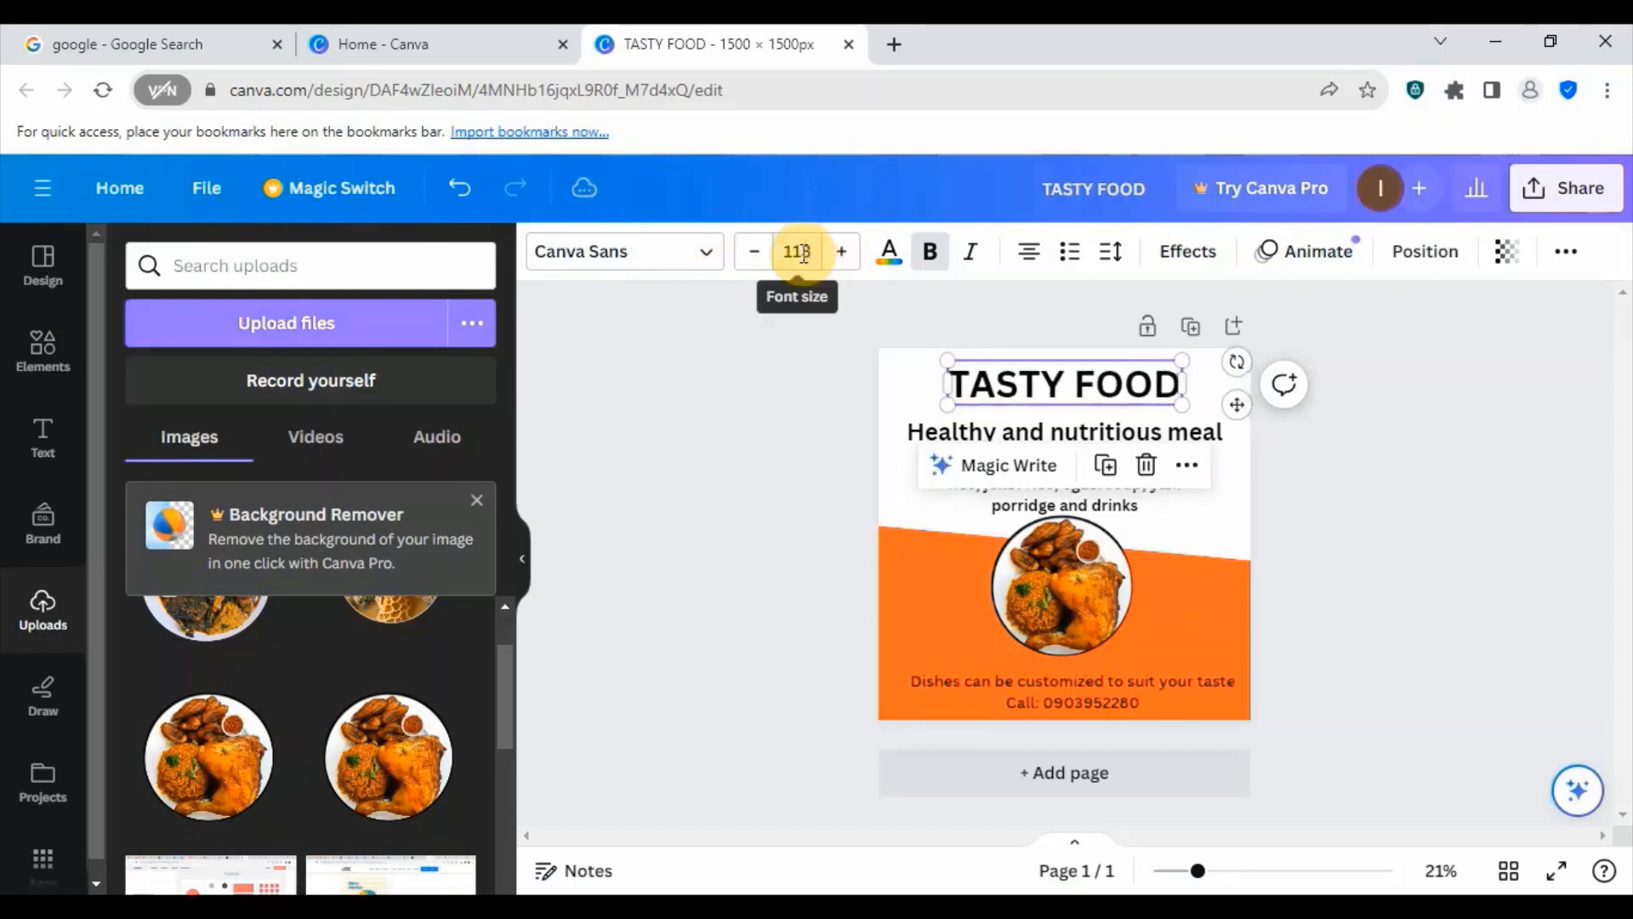
- Set the font size of the TASTY FOOD heading to 75
left_click(795, 252)
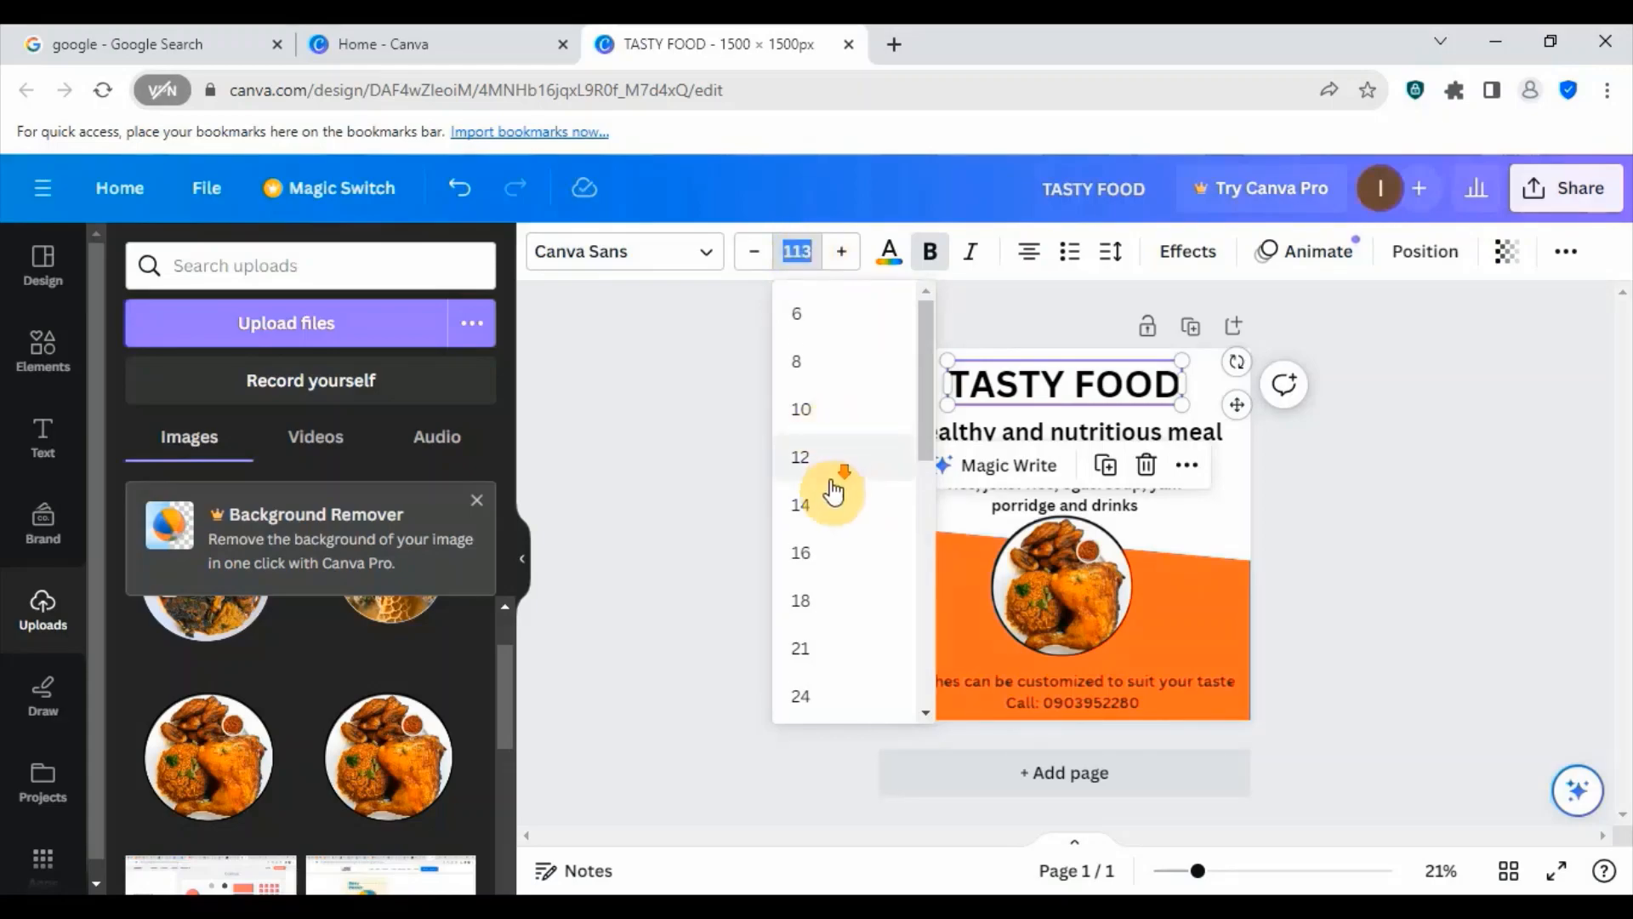
scroll(831, 493, "down", 8)
scroll(816, 532, "up", 3)
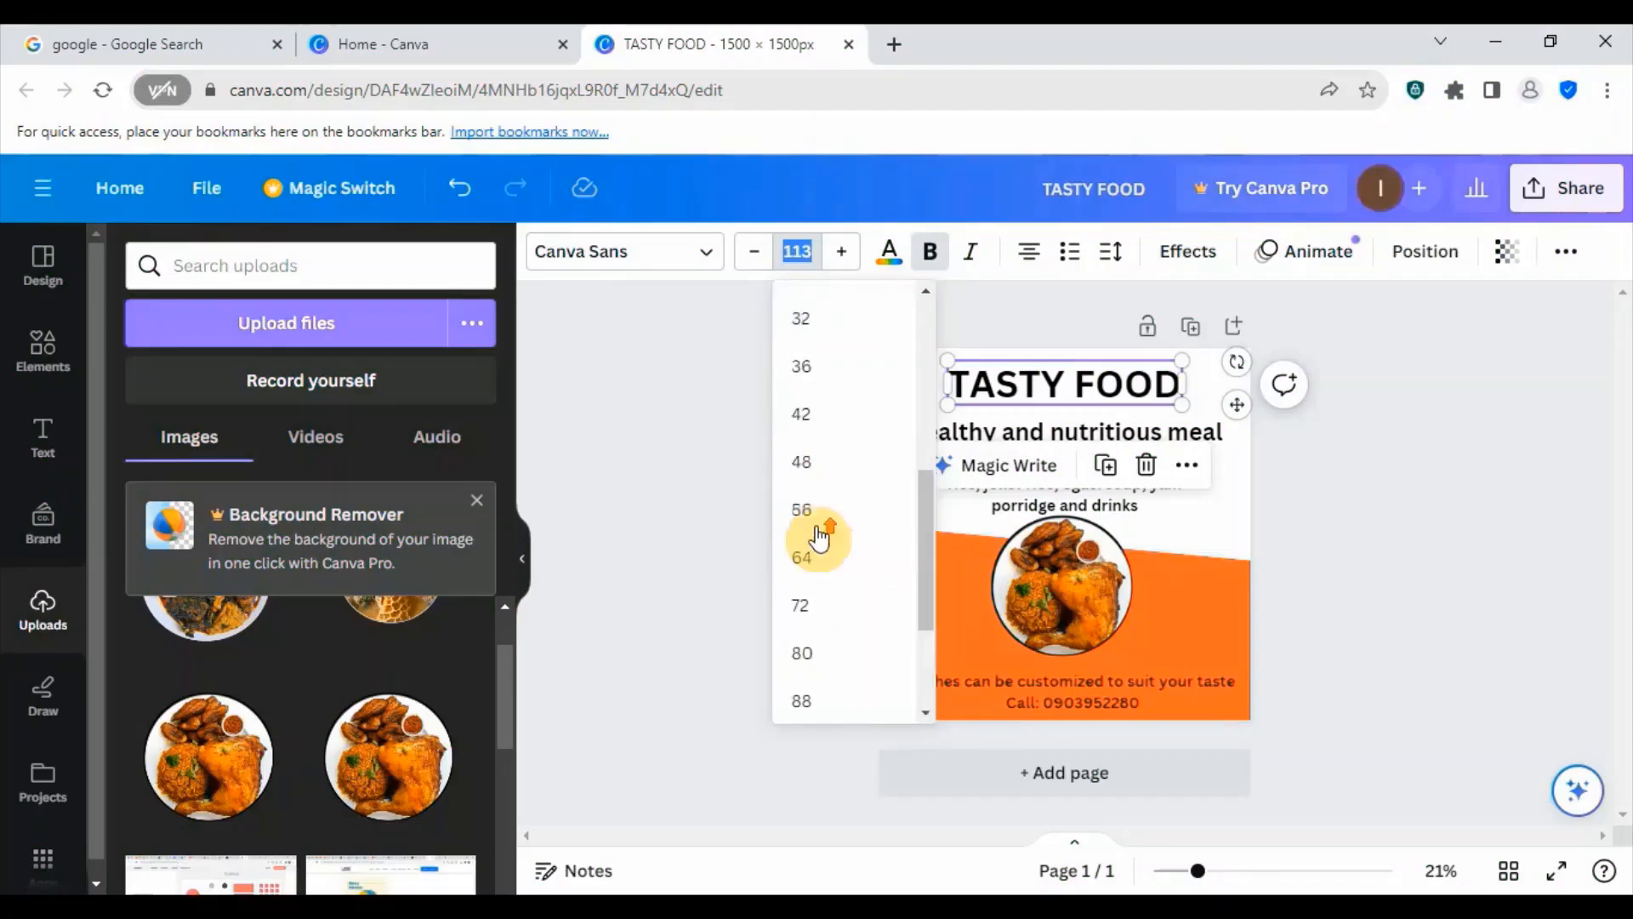
scroll(812, 498, "down", 3)
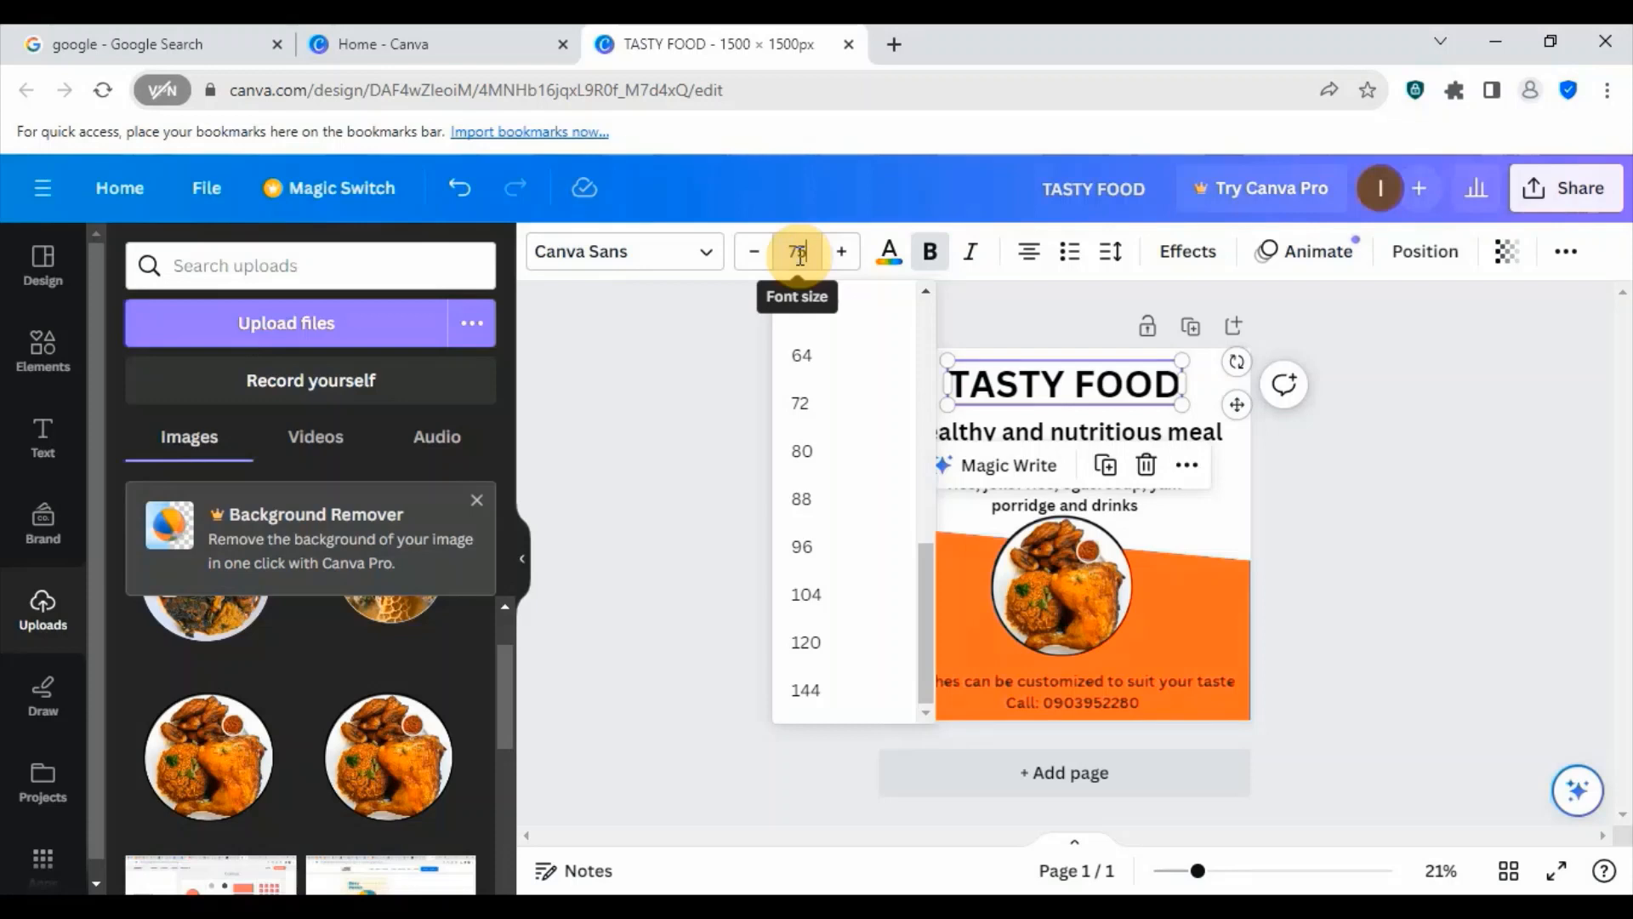
left_click(687, 451)
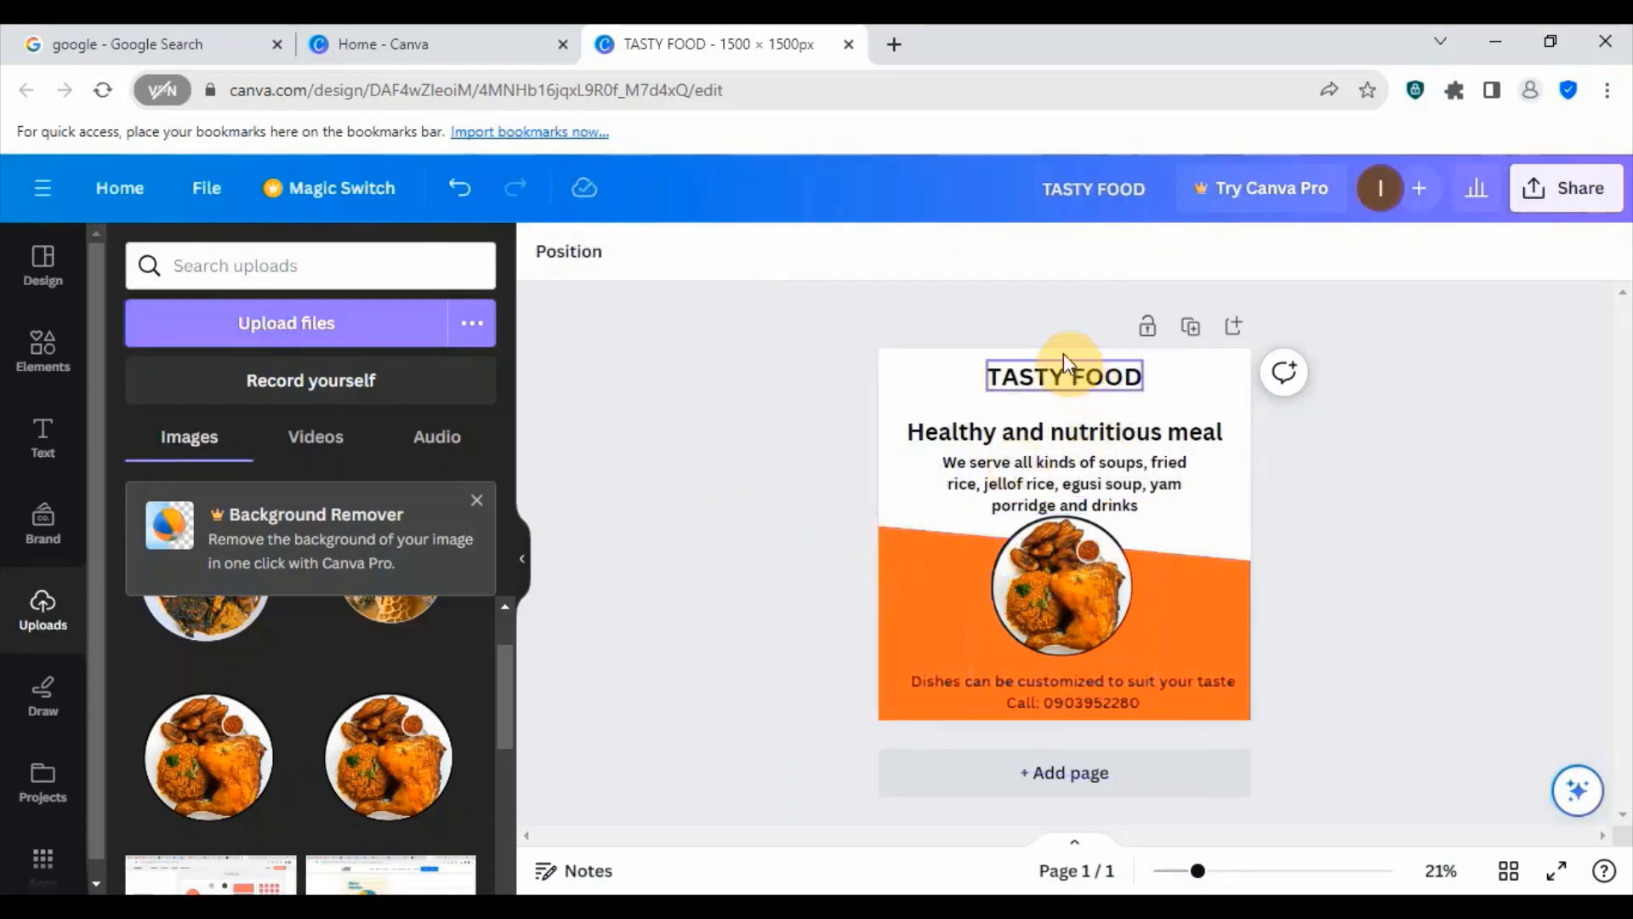
- Move the TASTY FOOD heading slightly down and the "Healthy and nutritious meal" subheading slightly up to close the gap between them
left_click(1073, 379)
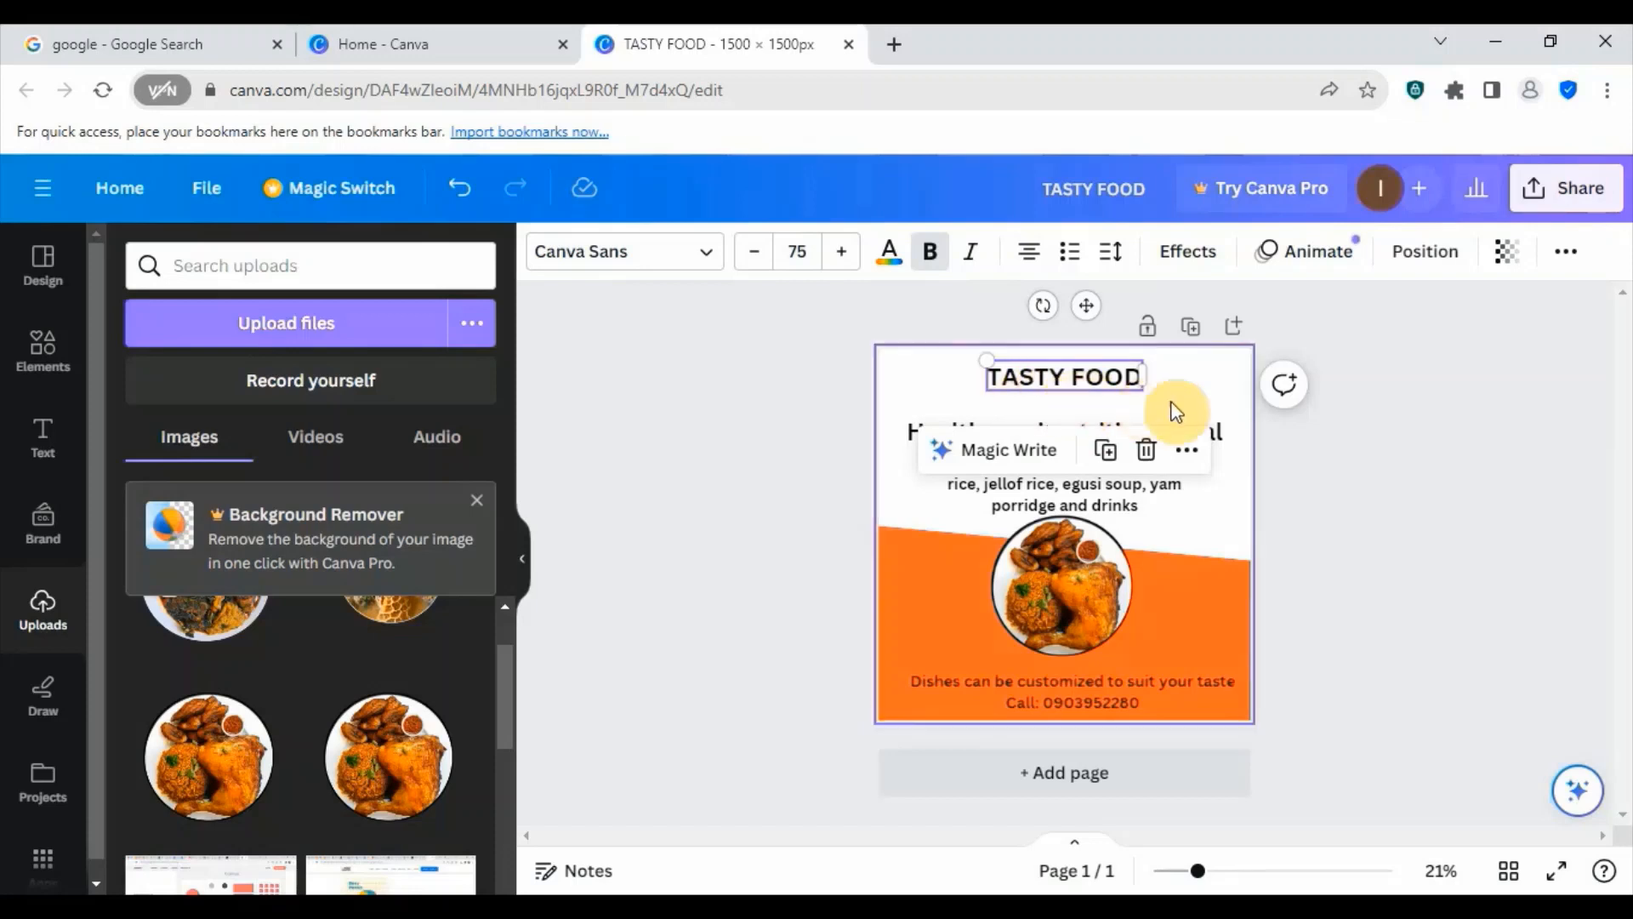
left_click(1183, 393)
left_click(1070, 388)
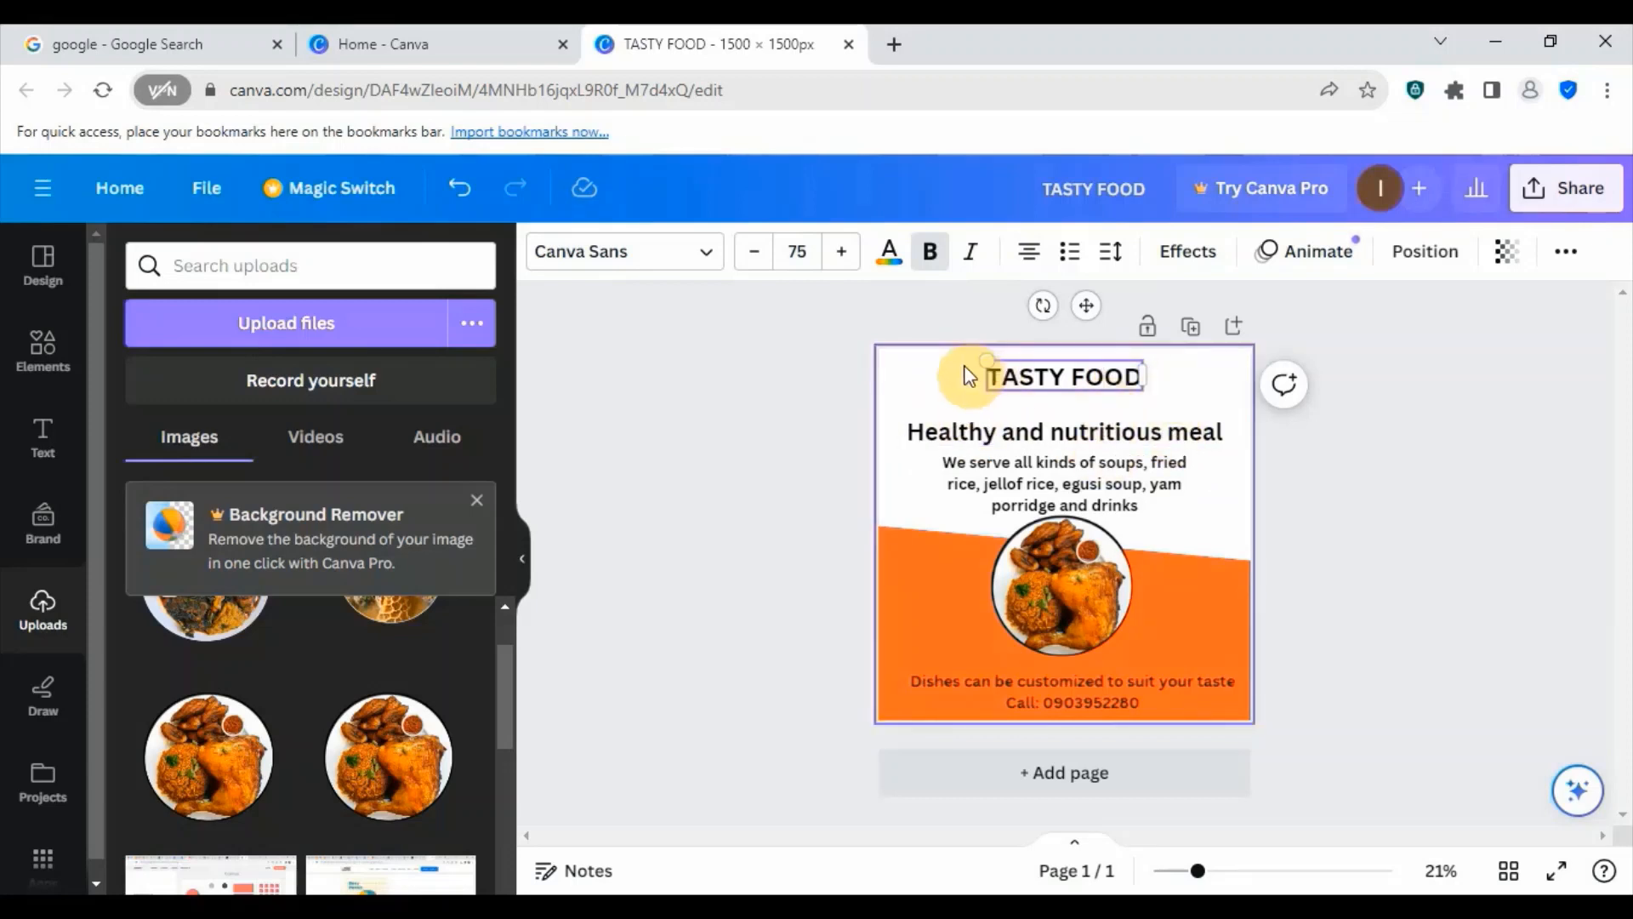
left_click(1161, 404)
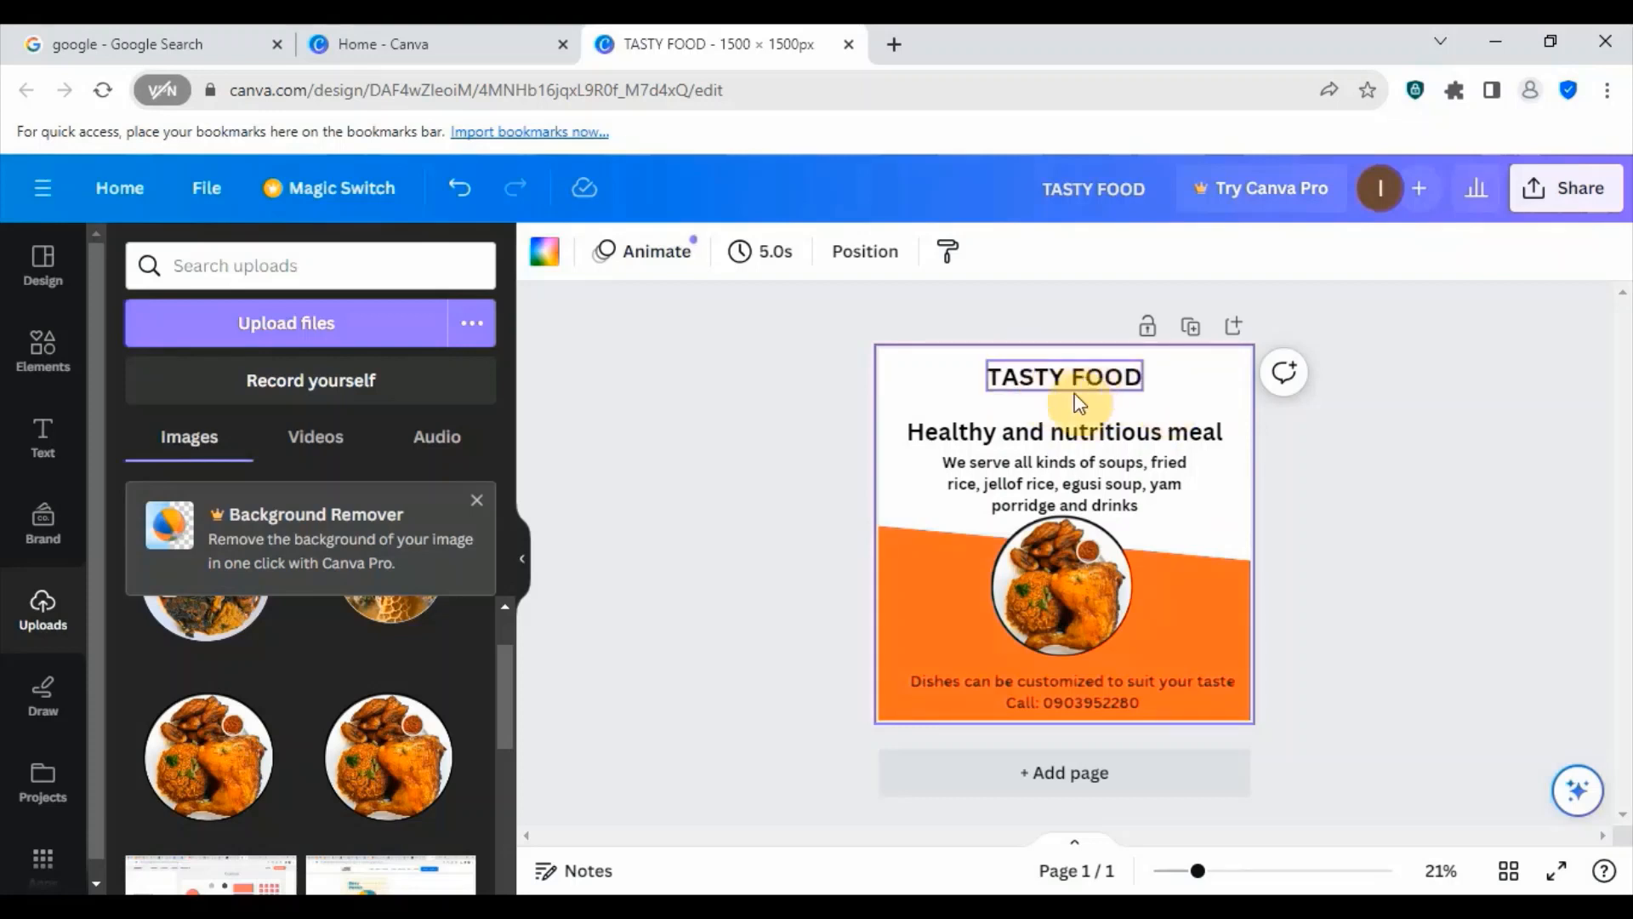
left_click(1085, 393)
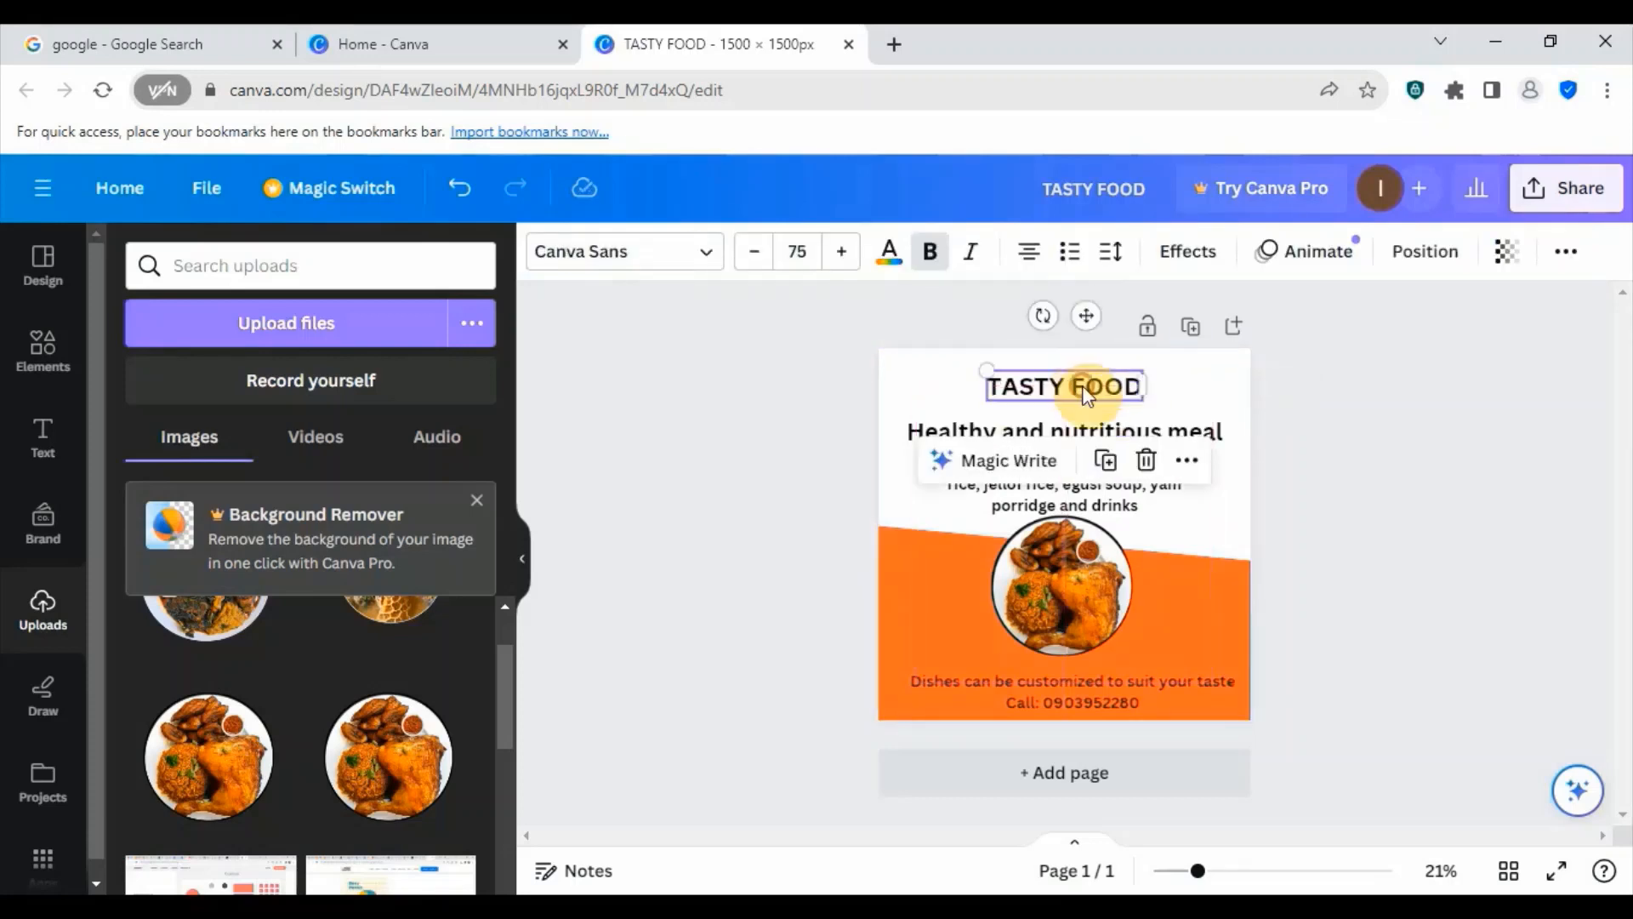
left_click(1180, 432)
left_click_drag(1153, 440, 1144, 421)
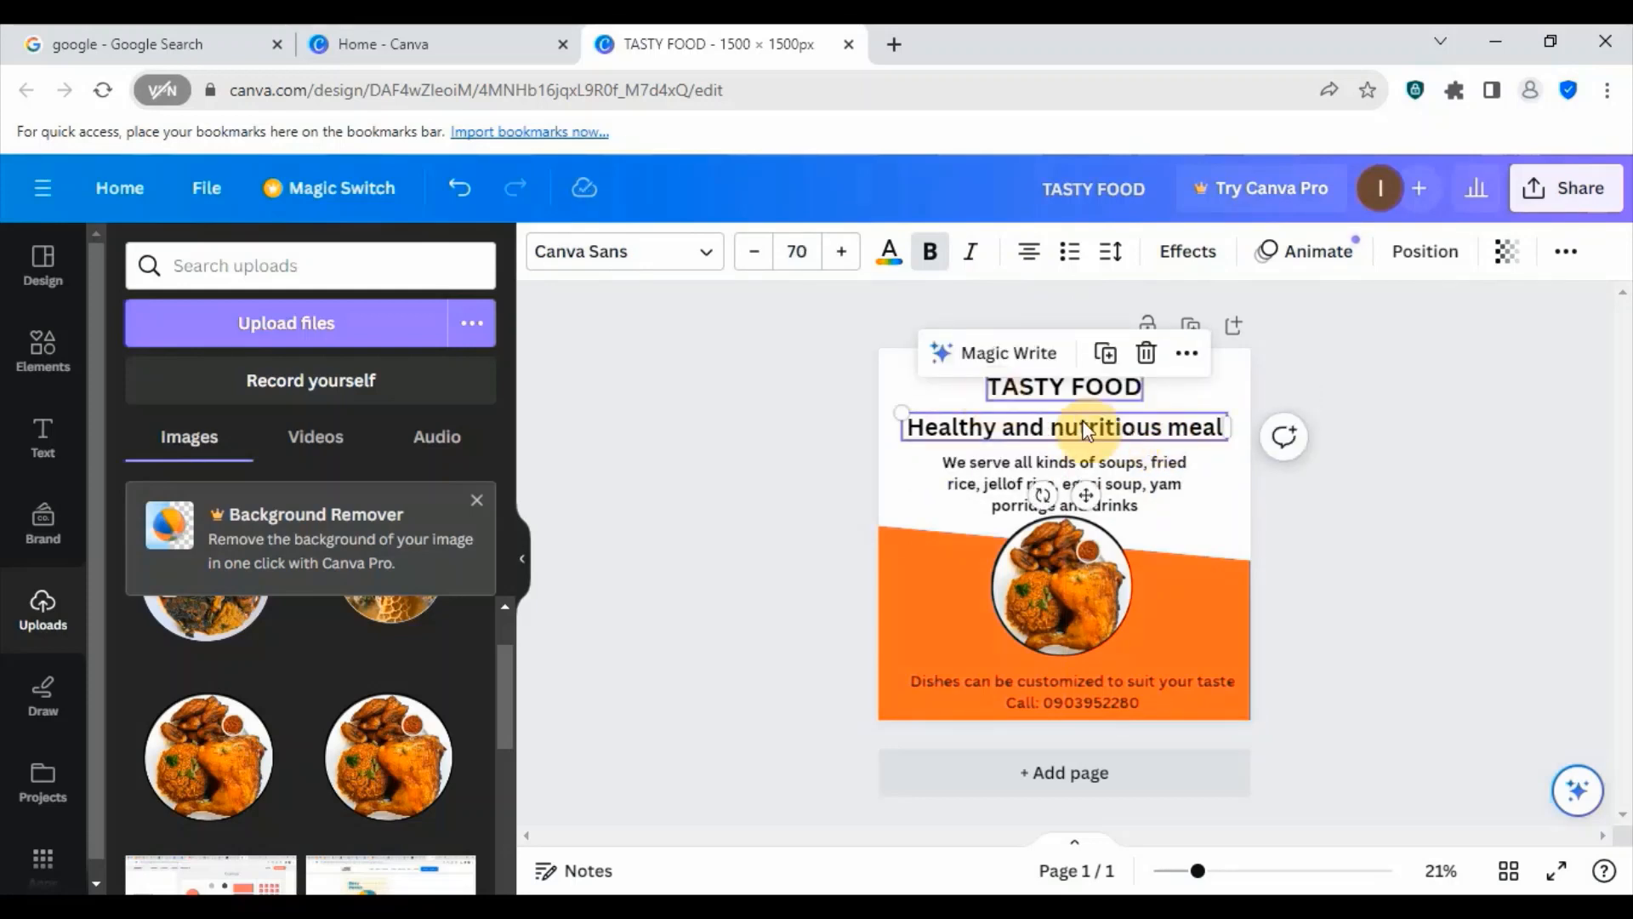
- Reduce the font size of the "Healthy and nutritious meal" subheading to 56
left_click(748, 253)
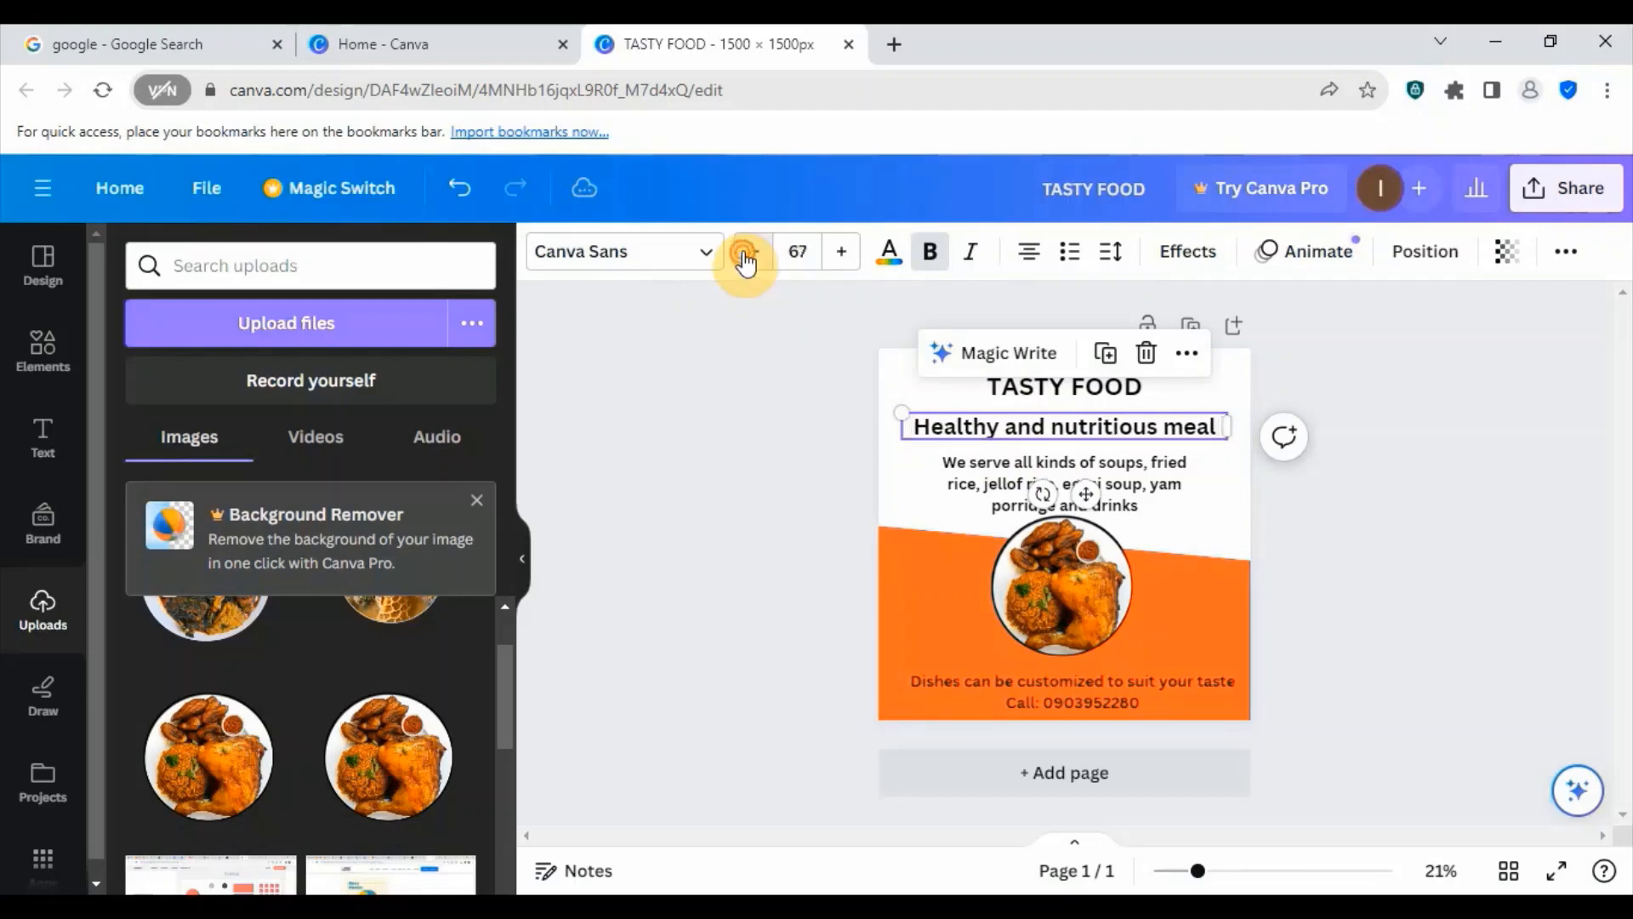
left_click(748, 253)
left_click(749, 253)
left_click(749, 255)
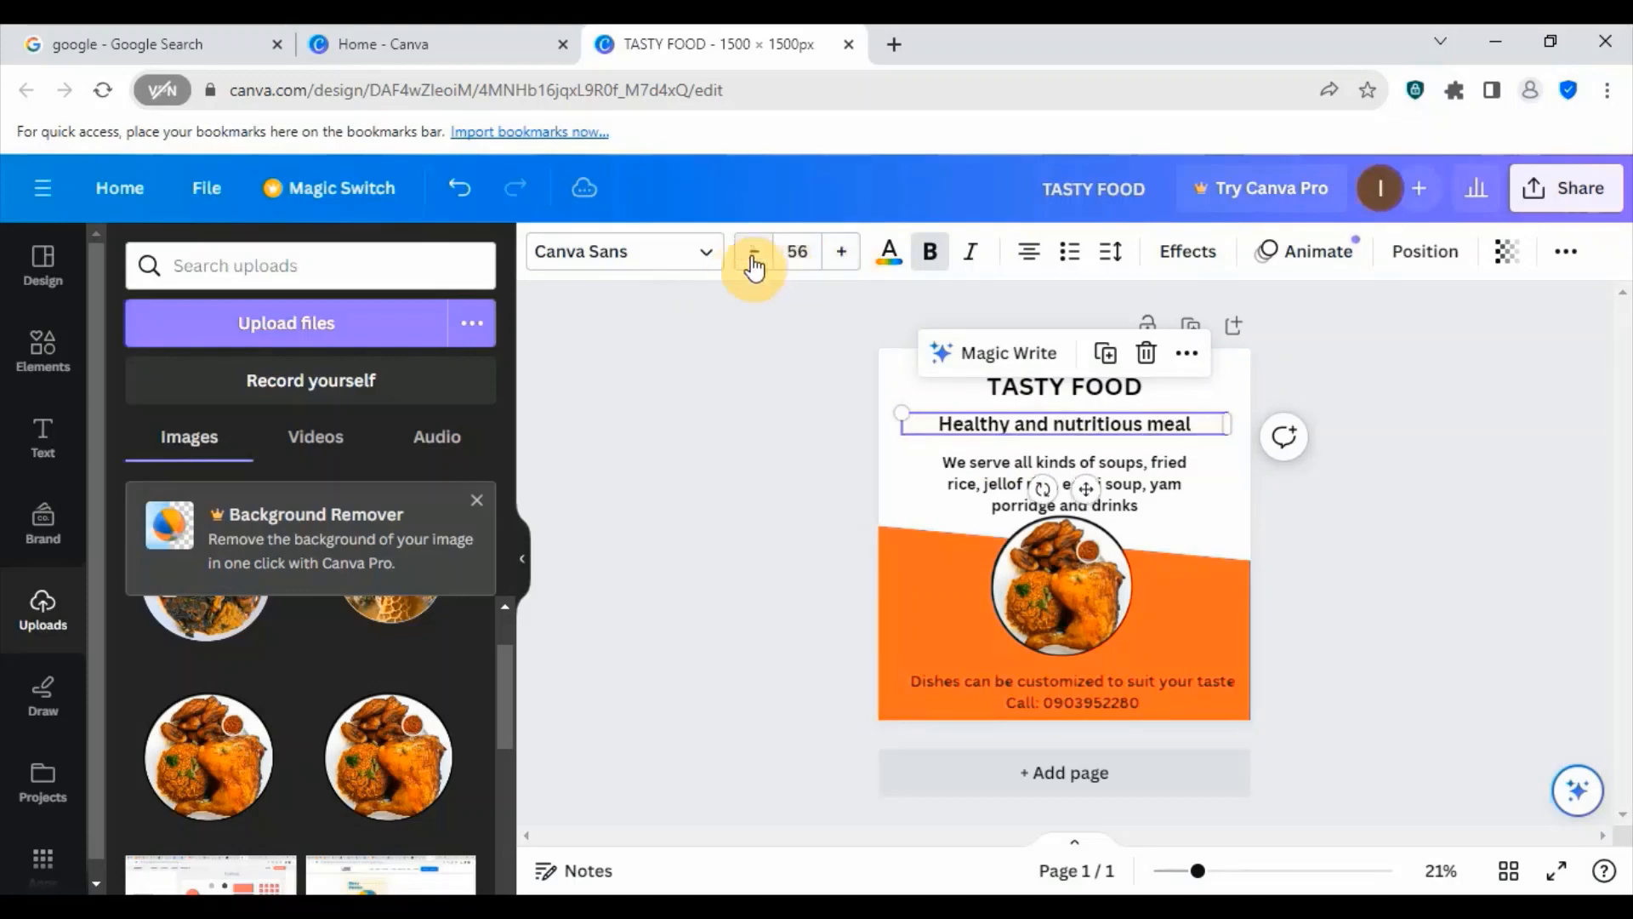
- Set the "Healthy and nutritious meal" subheading's font size to 50 and move it up directly beneath the TASTY FOOD heading
left_click(751, 257)
left_click(751, 260)
left_click(751, 259)
left_click(752, 259)
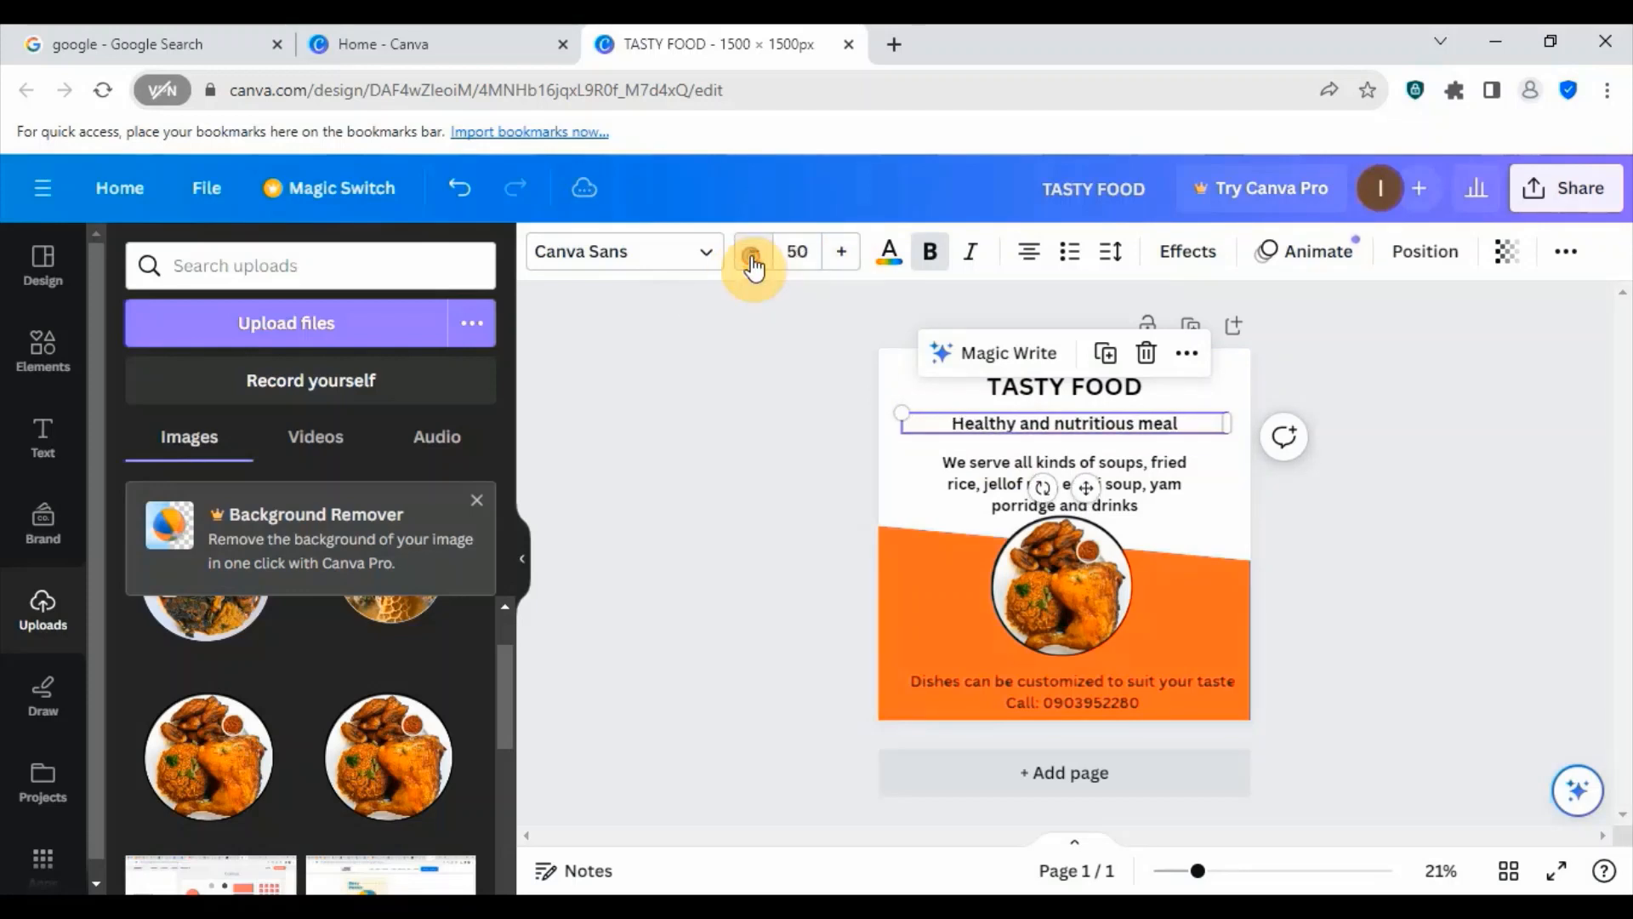
left_click_drag(1083, 487, 1086, 476)
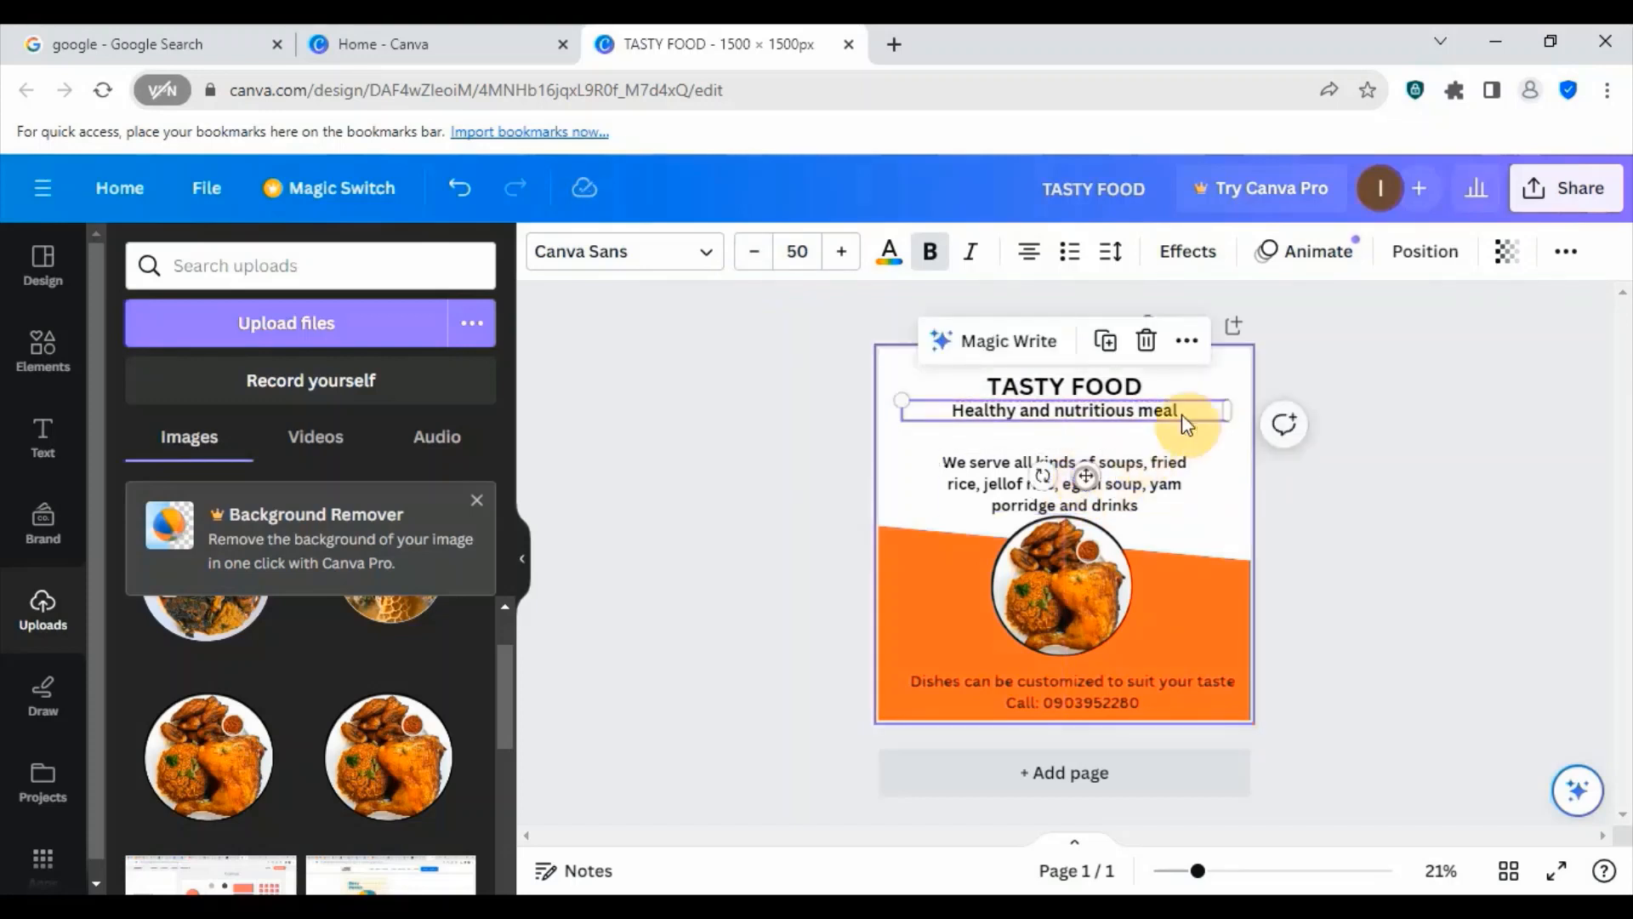
left_click(1203, 375)
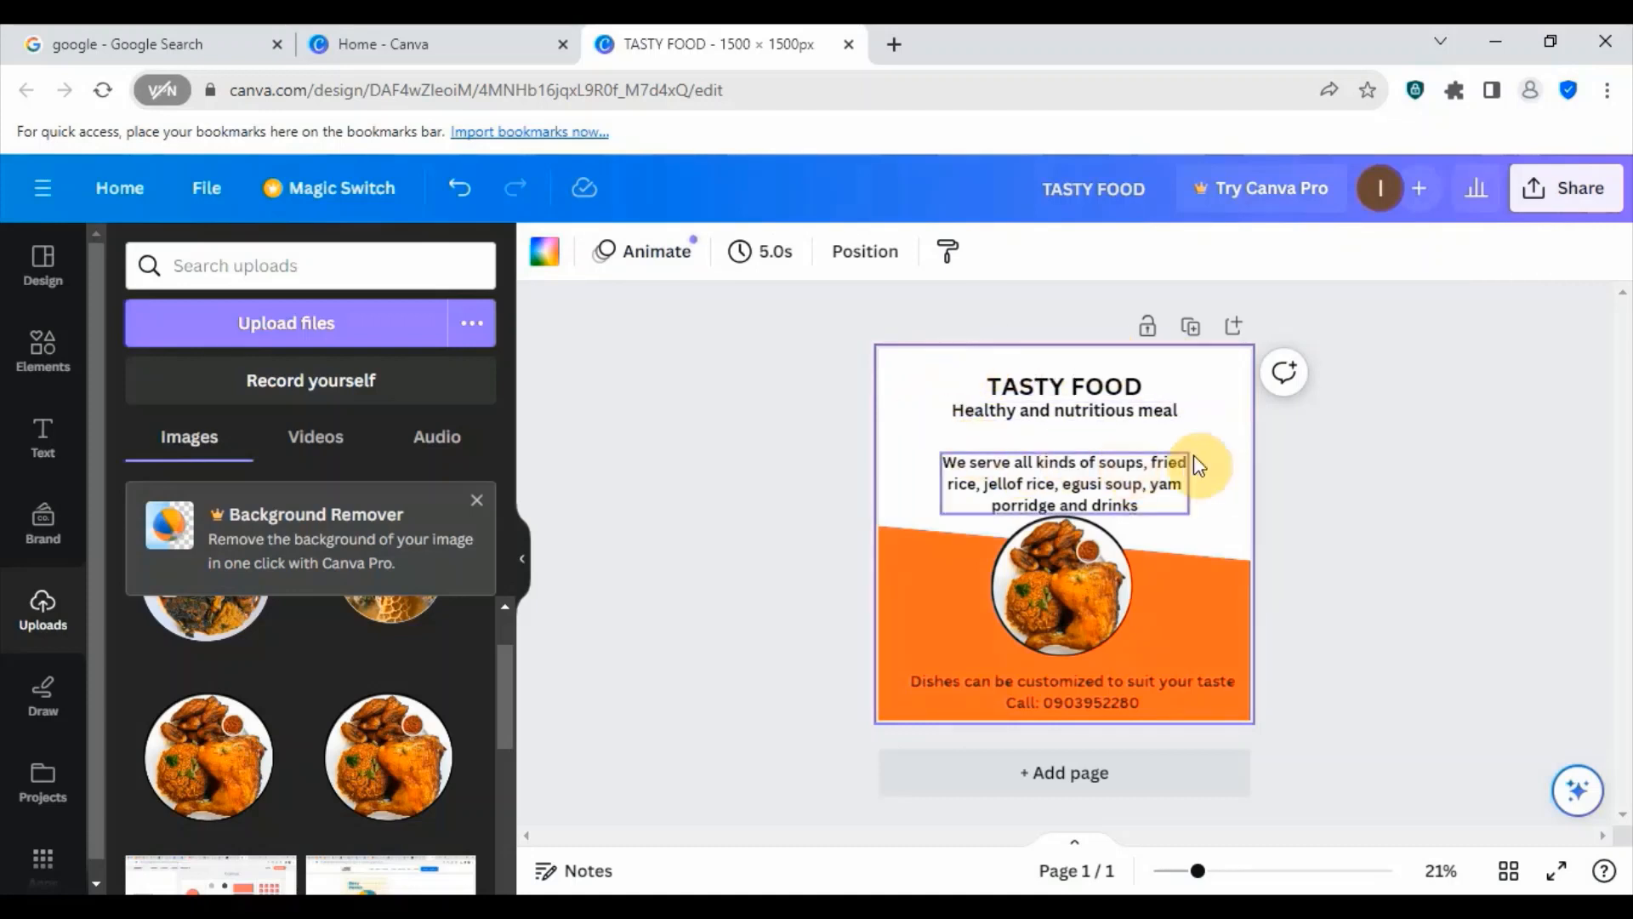
- Reduce the font size of the "We serve all kinds of soups" paragraph to 30.5
left_click(1084, 493)
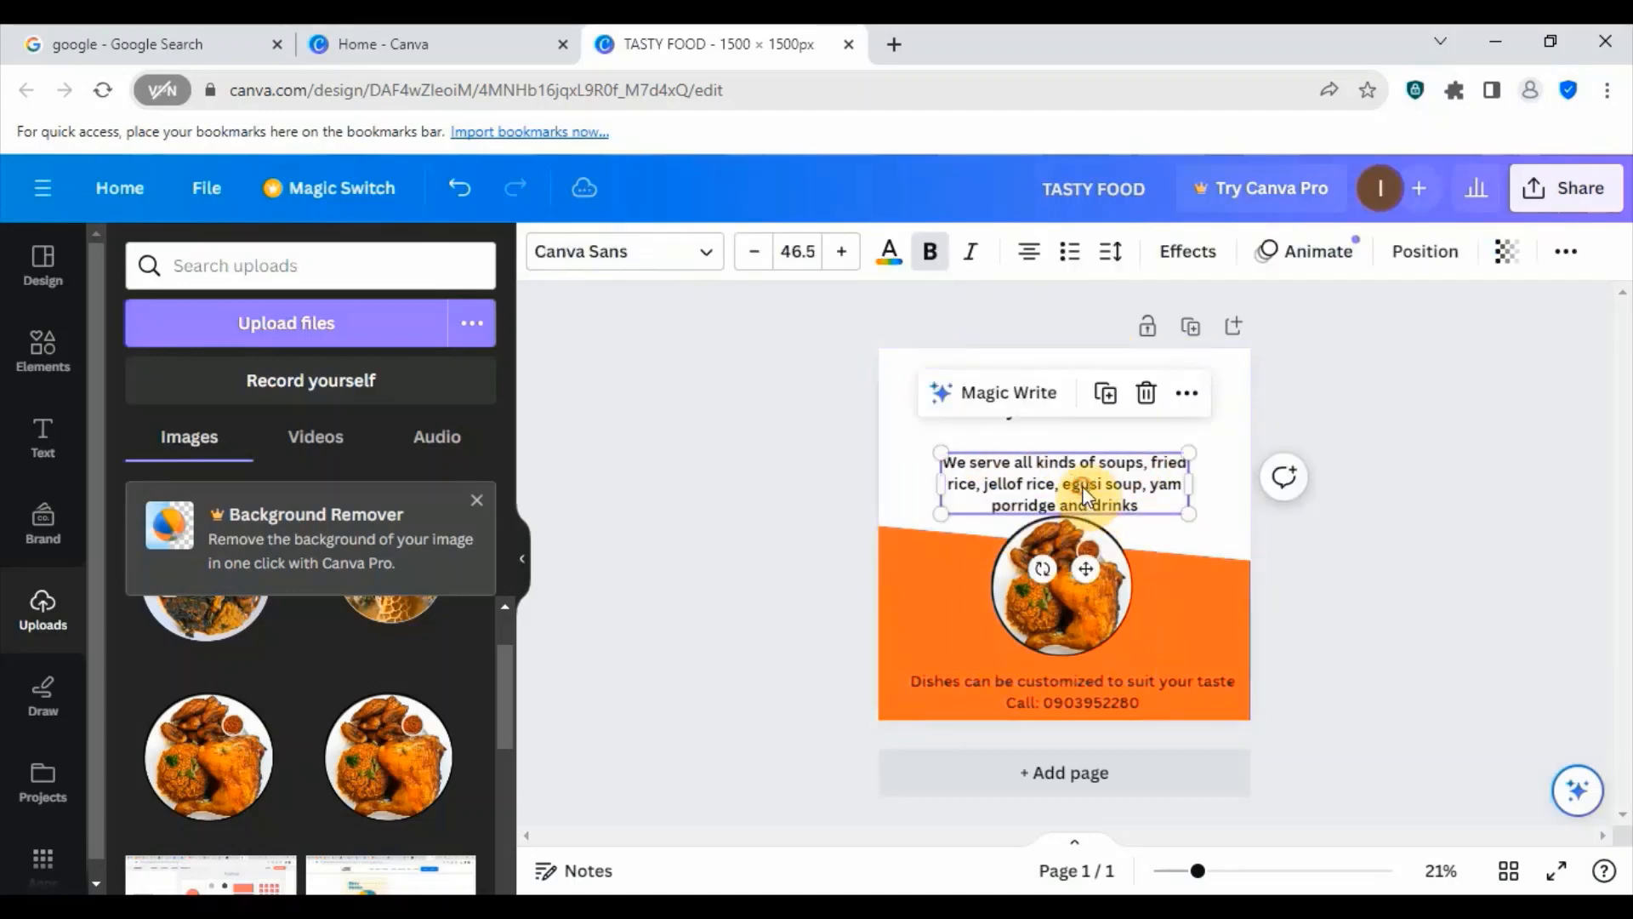
left_click(750, 255)
left_click(750, 255)
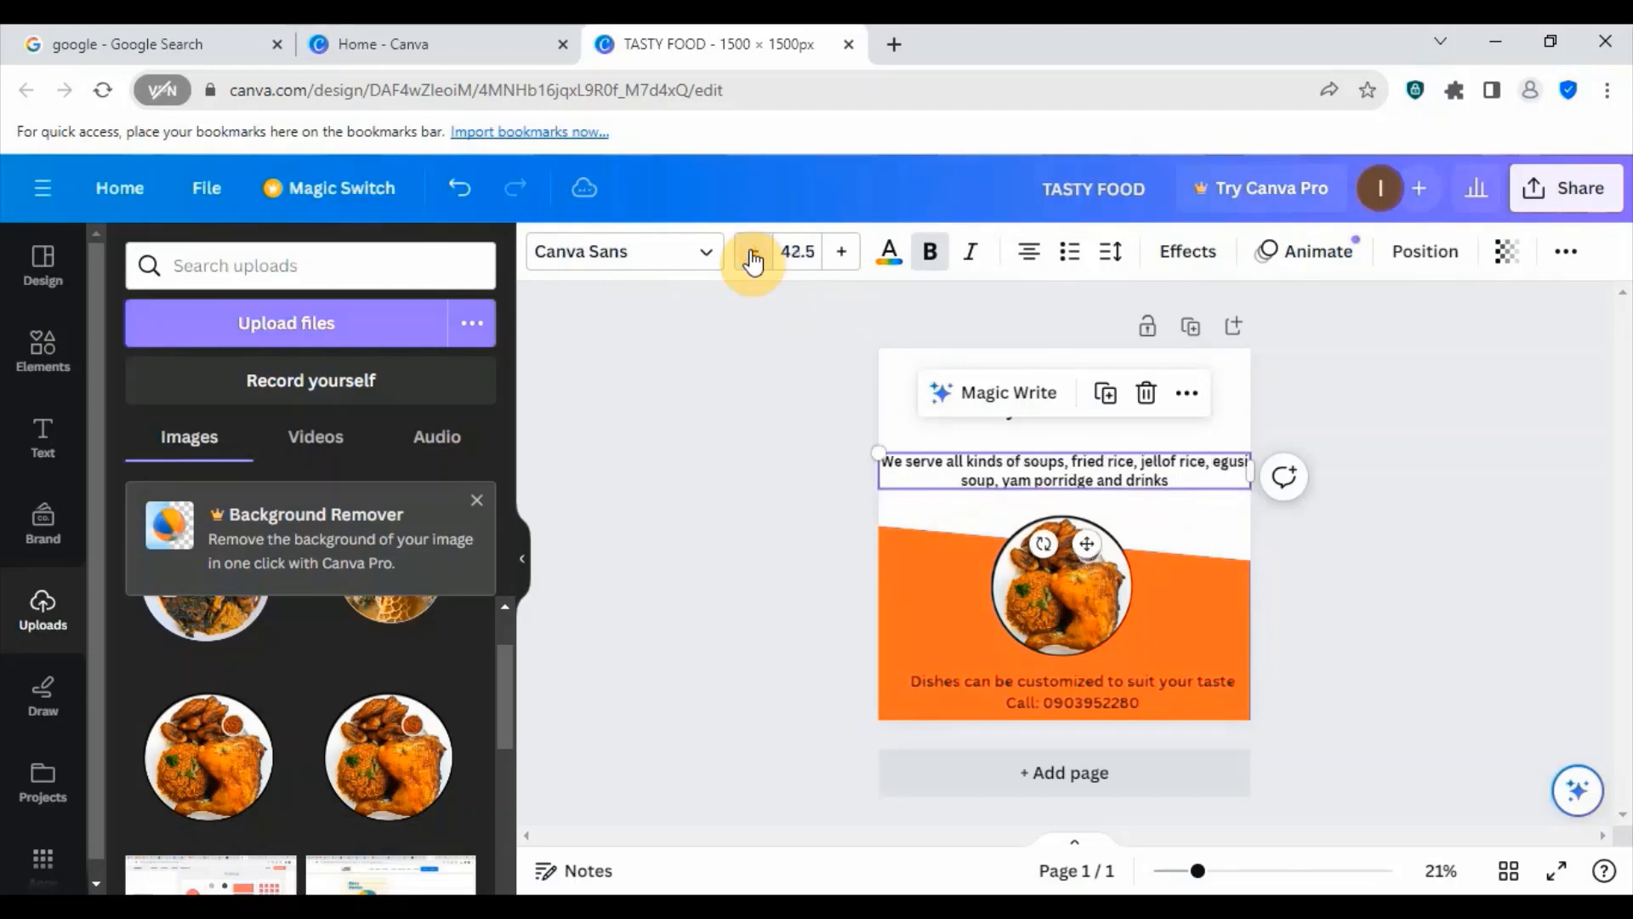
left_click(750, 255)
left_click(750, 255)
left_click(750, 255)
left_click(750, 255)
left_click(750, 256)
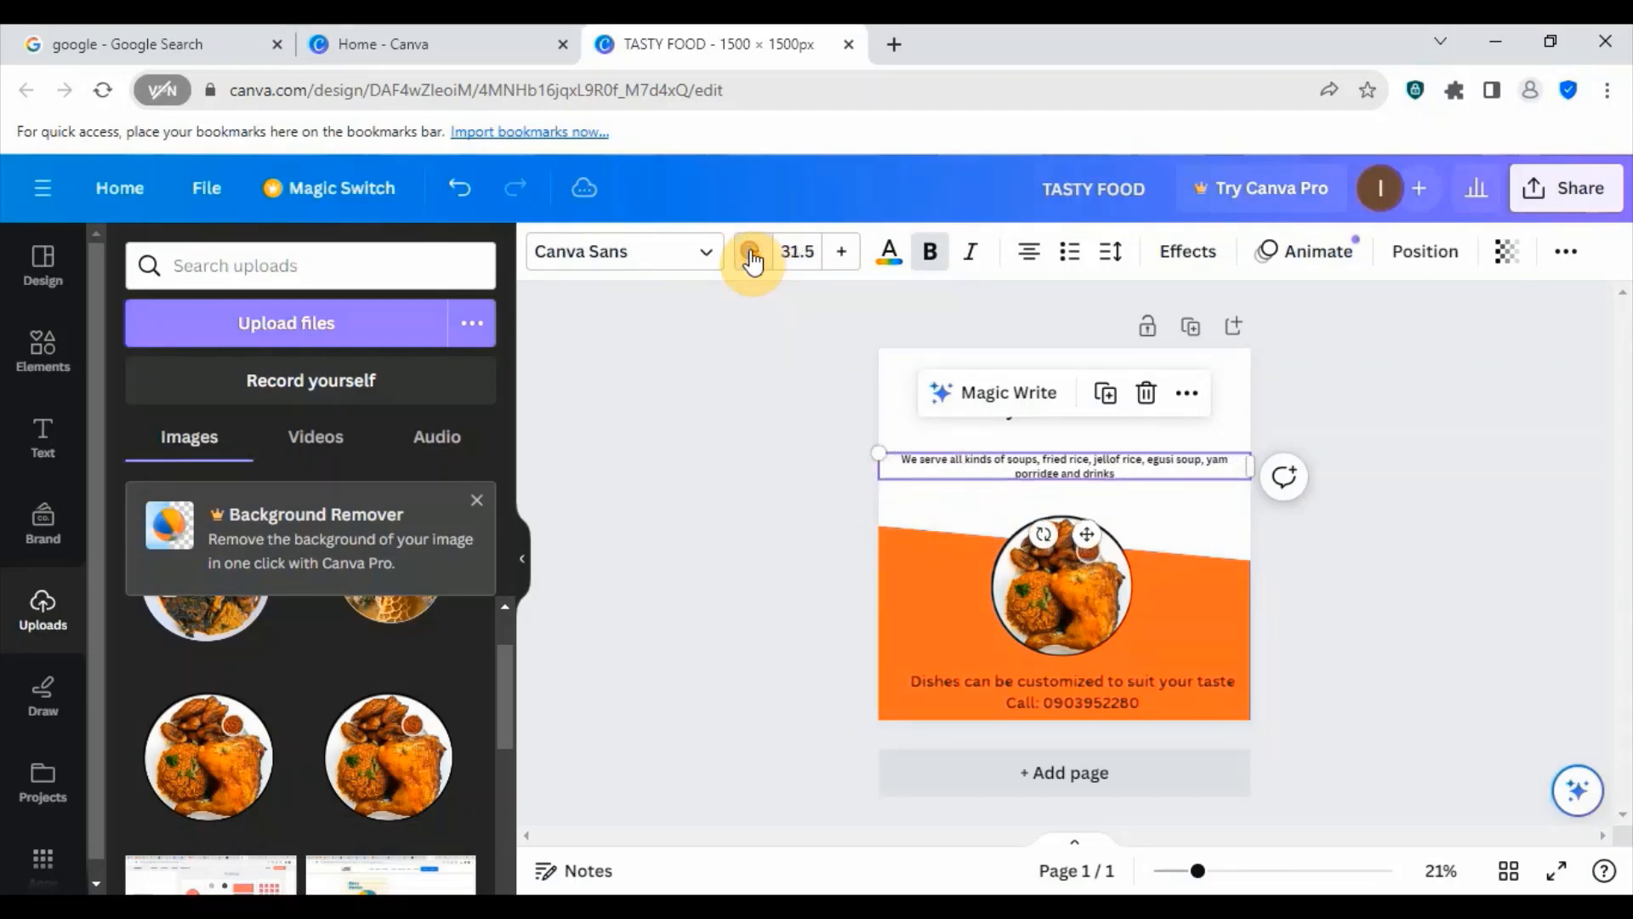
left_click(751, 255)
left_click(750, 256)
left_click(750, 255)
left_click(750, 255)
left_click(750, 255)
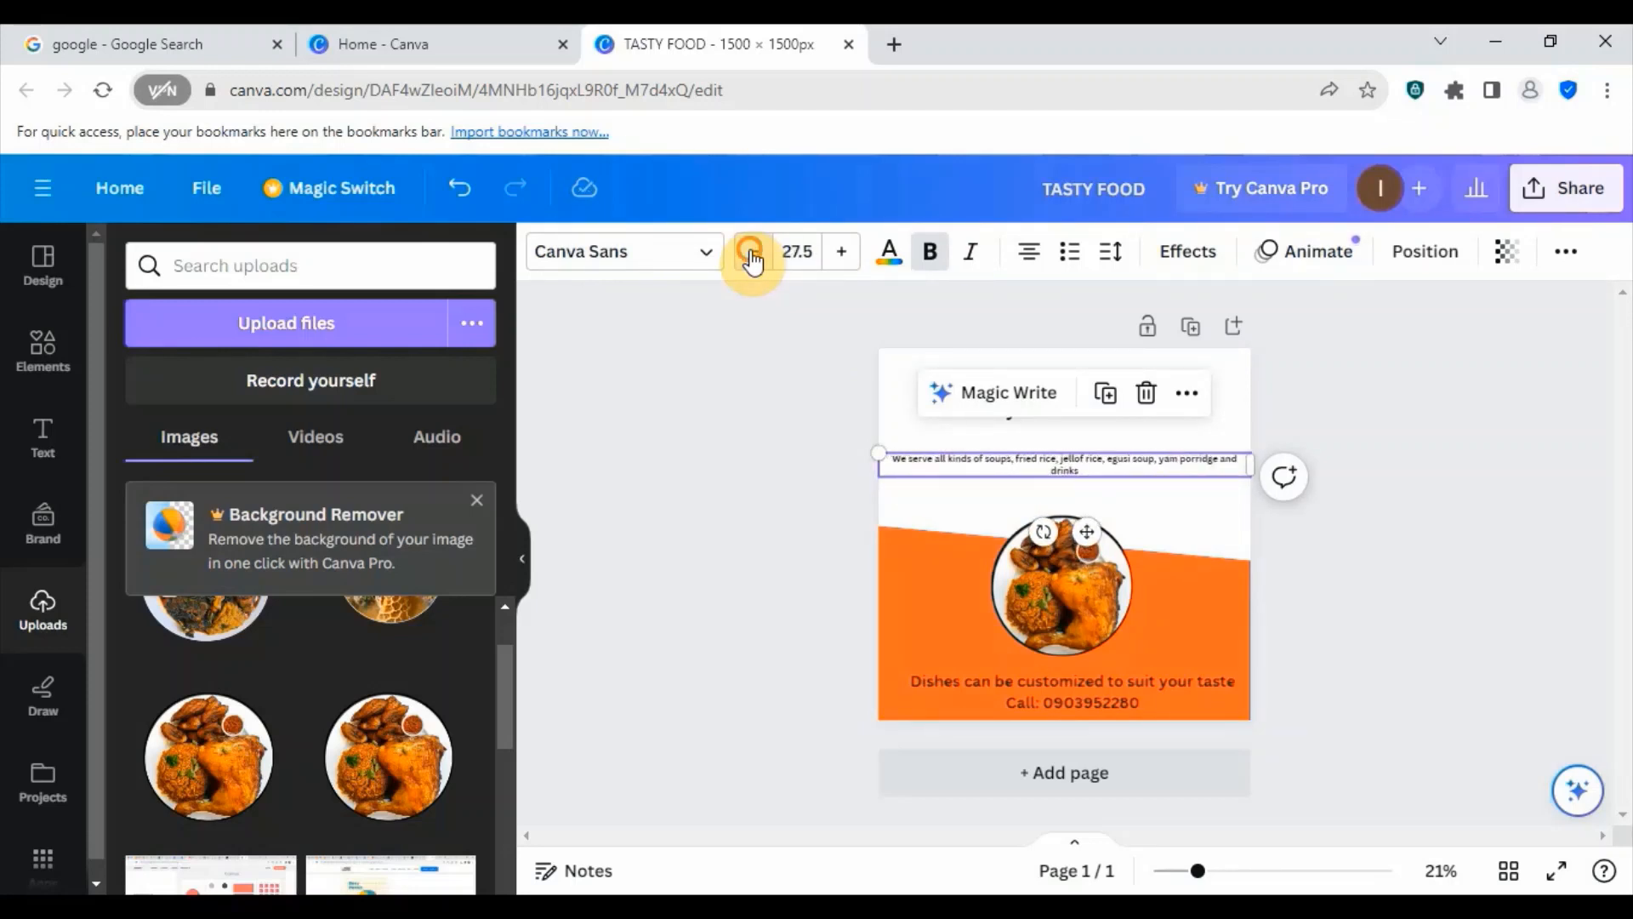
left_click(750, 255)
left_click(750, 255)
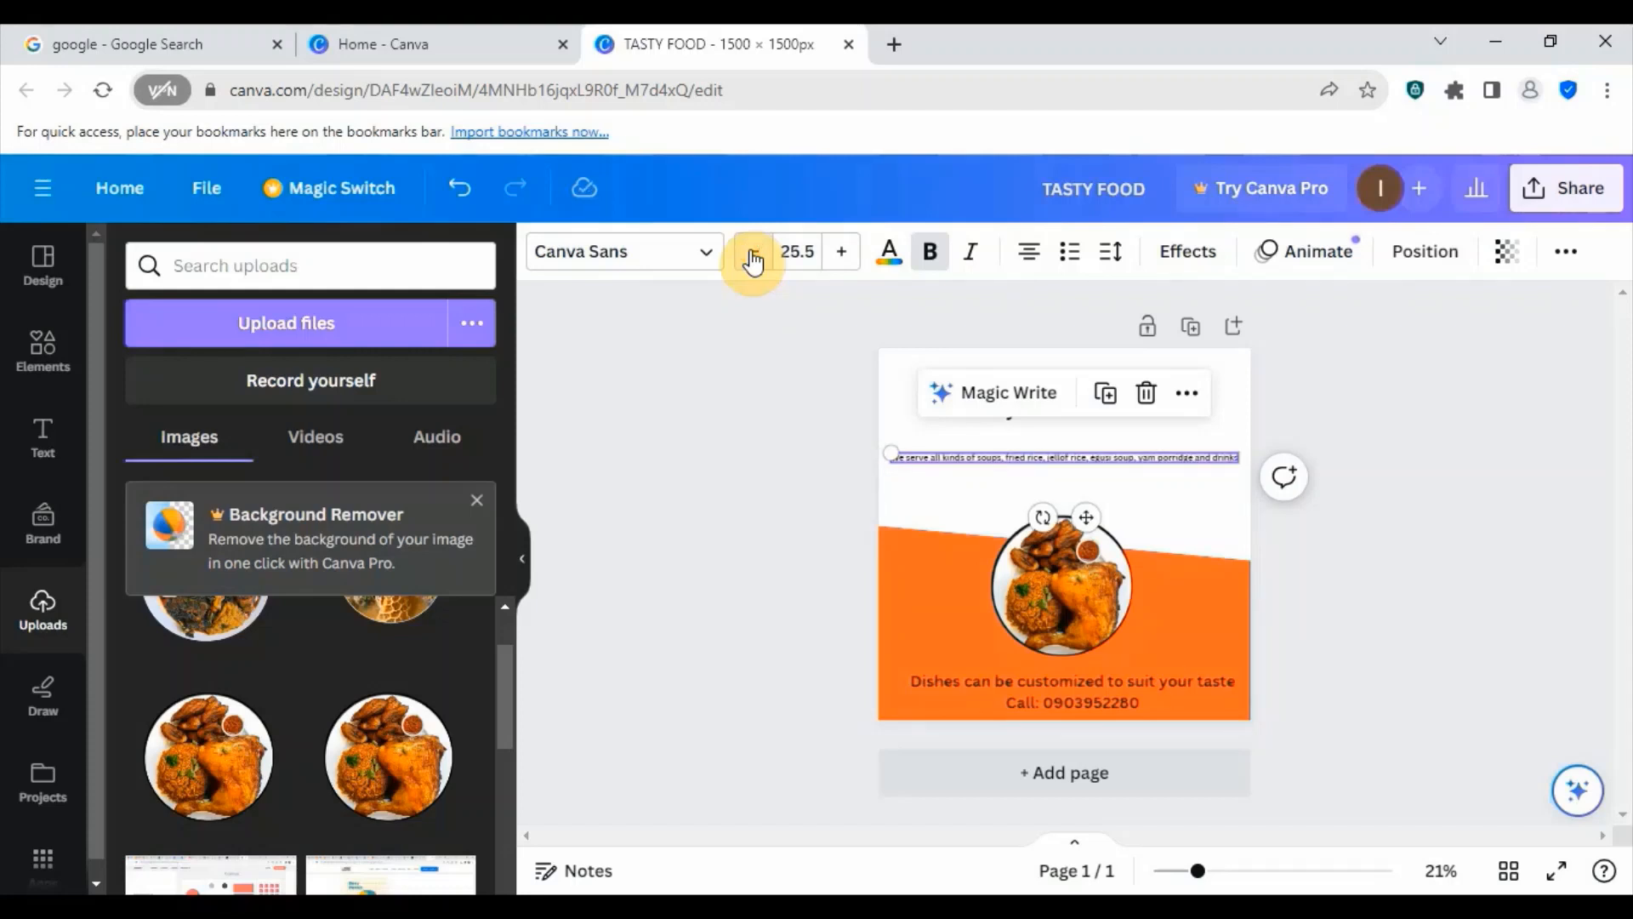
left_click(840, 253)
left_click(840, 254)
left_click(839, 254)
left_click(839, 253)
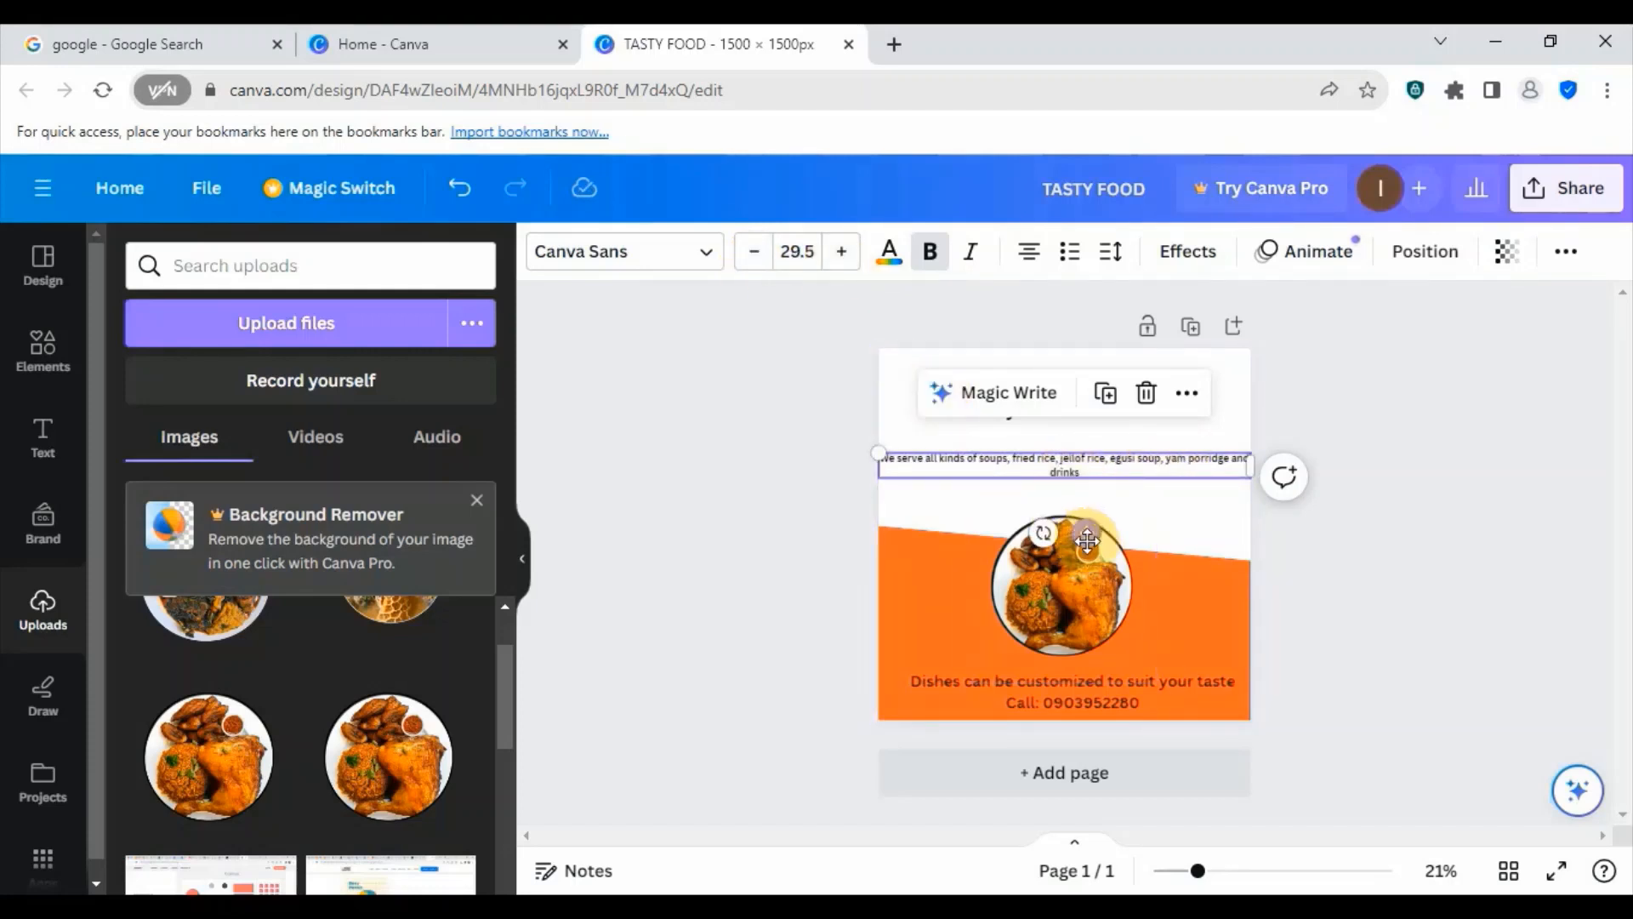
left_click(841, 251)
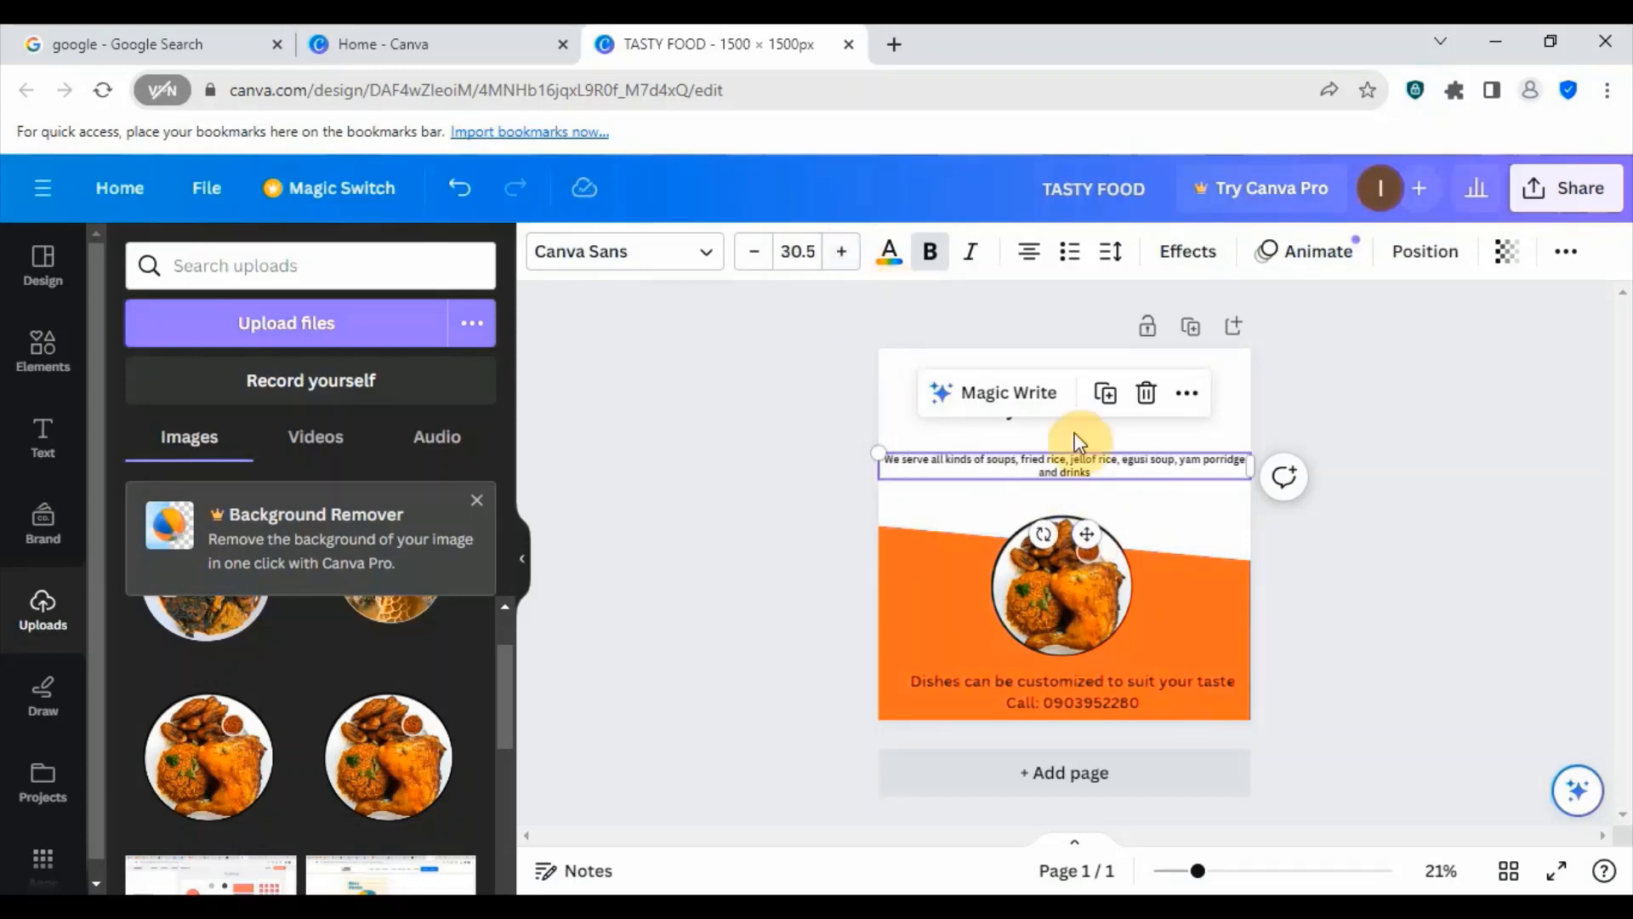
- Narrow the "We serve all kinds of soups" paragraph so it wraps onto three lines and centre it directly beneath the subheading
left_click_drag(1086, 533, 1085, 515)
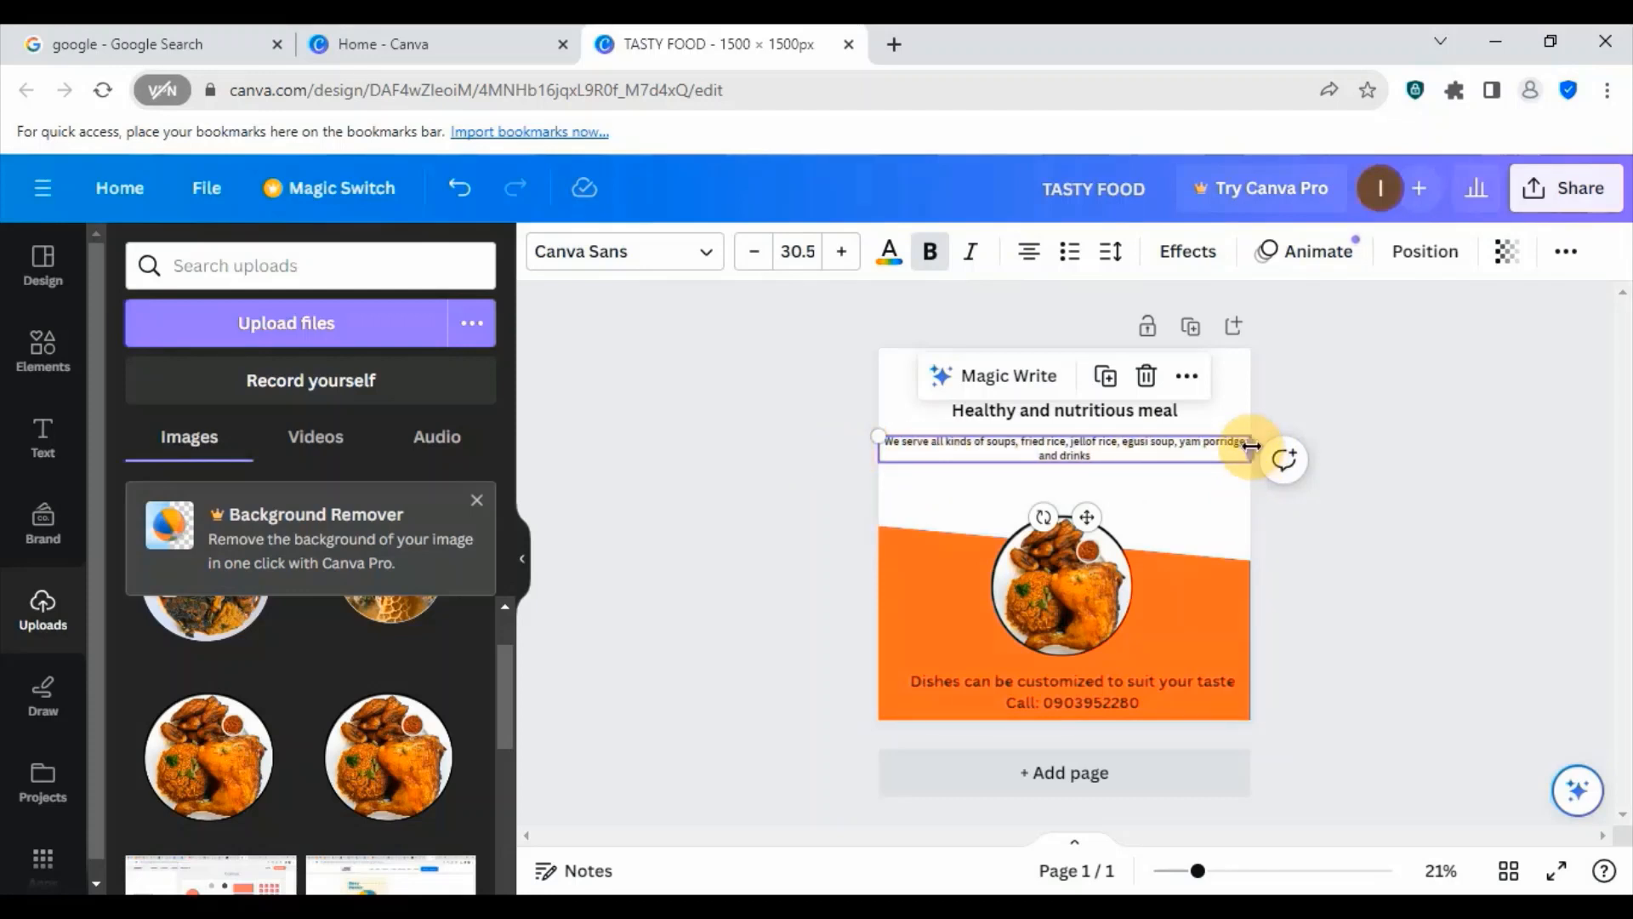
left_click_drag(1251, 446, 1086, 453)
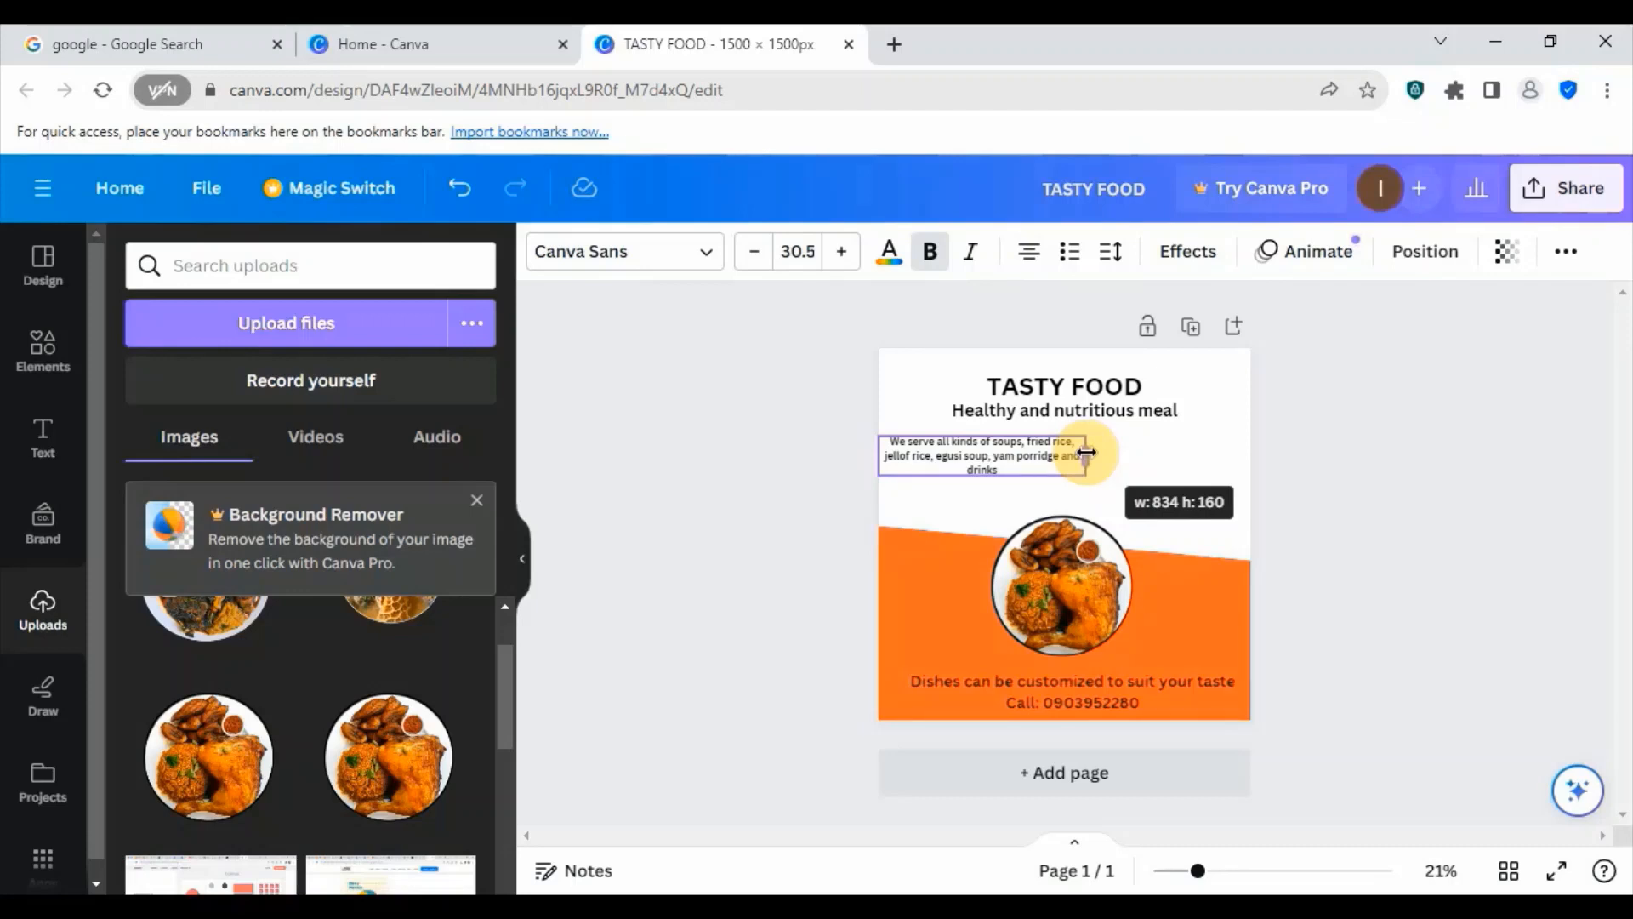
mouse_move(1086, 453)
left_mouse_down()
mouse_move(1254, 442)
mouse_move(1060, 440)
left_mouse_up()
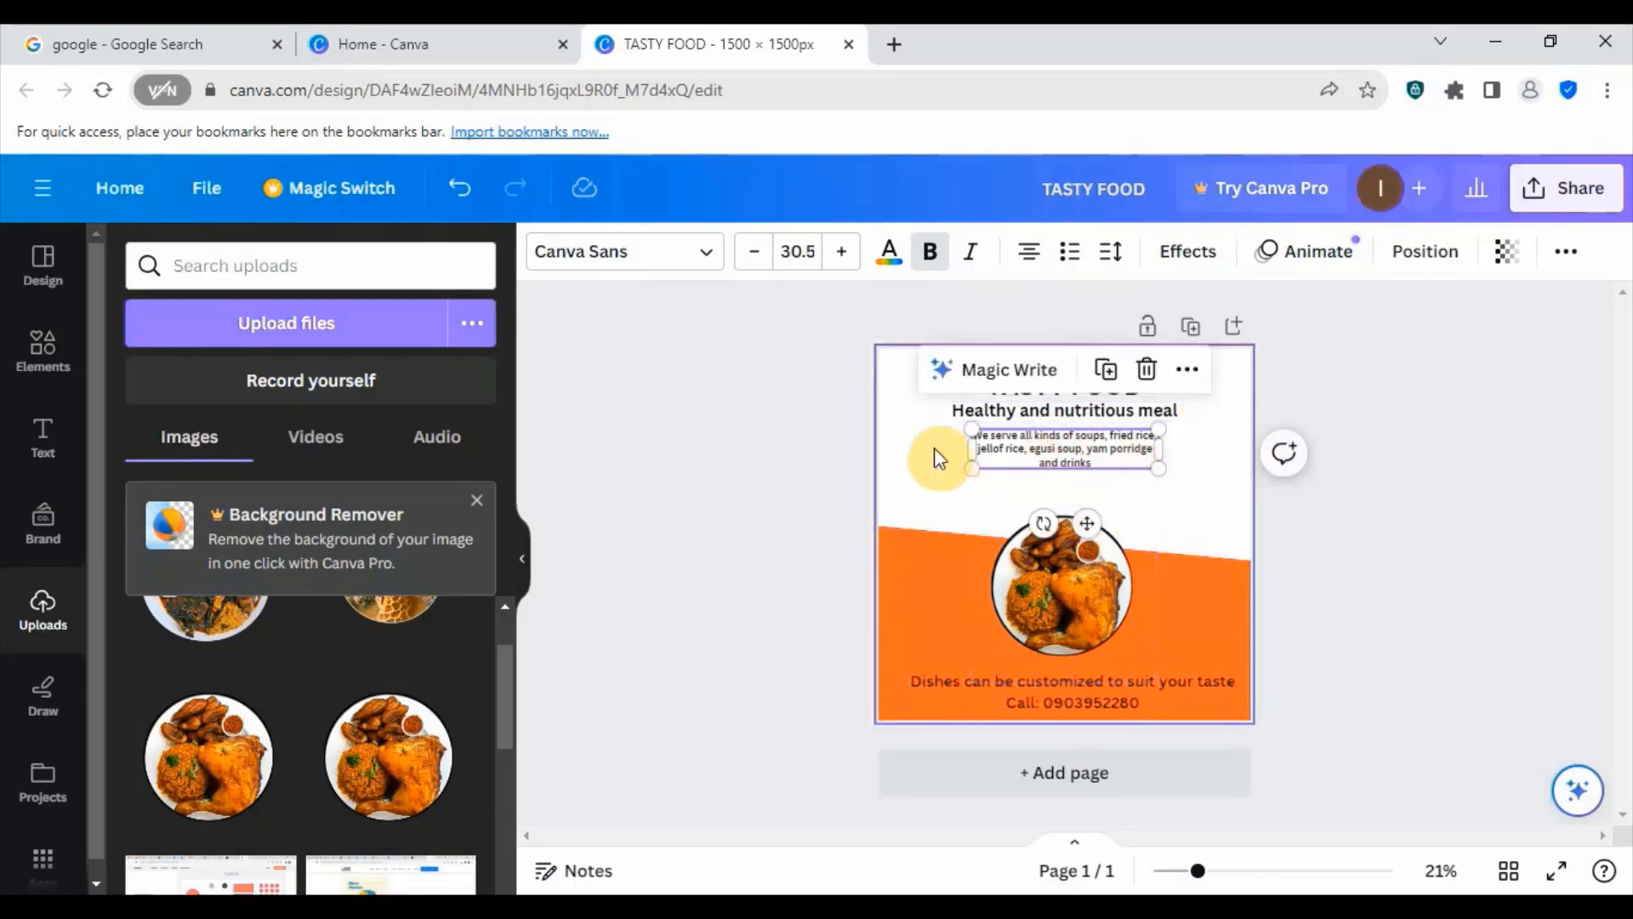
left_click(1075, 533)
left_click(1135, 463)
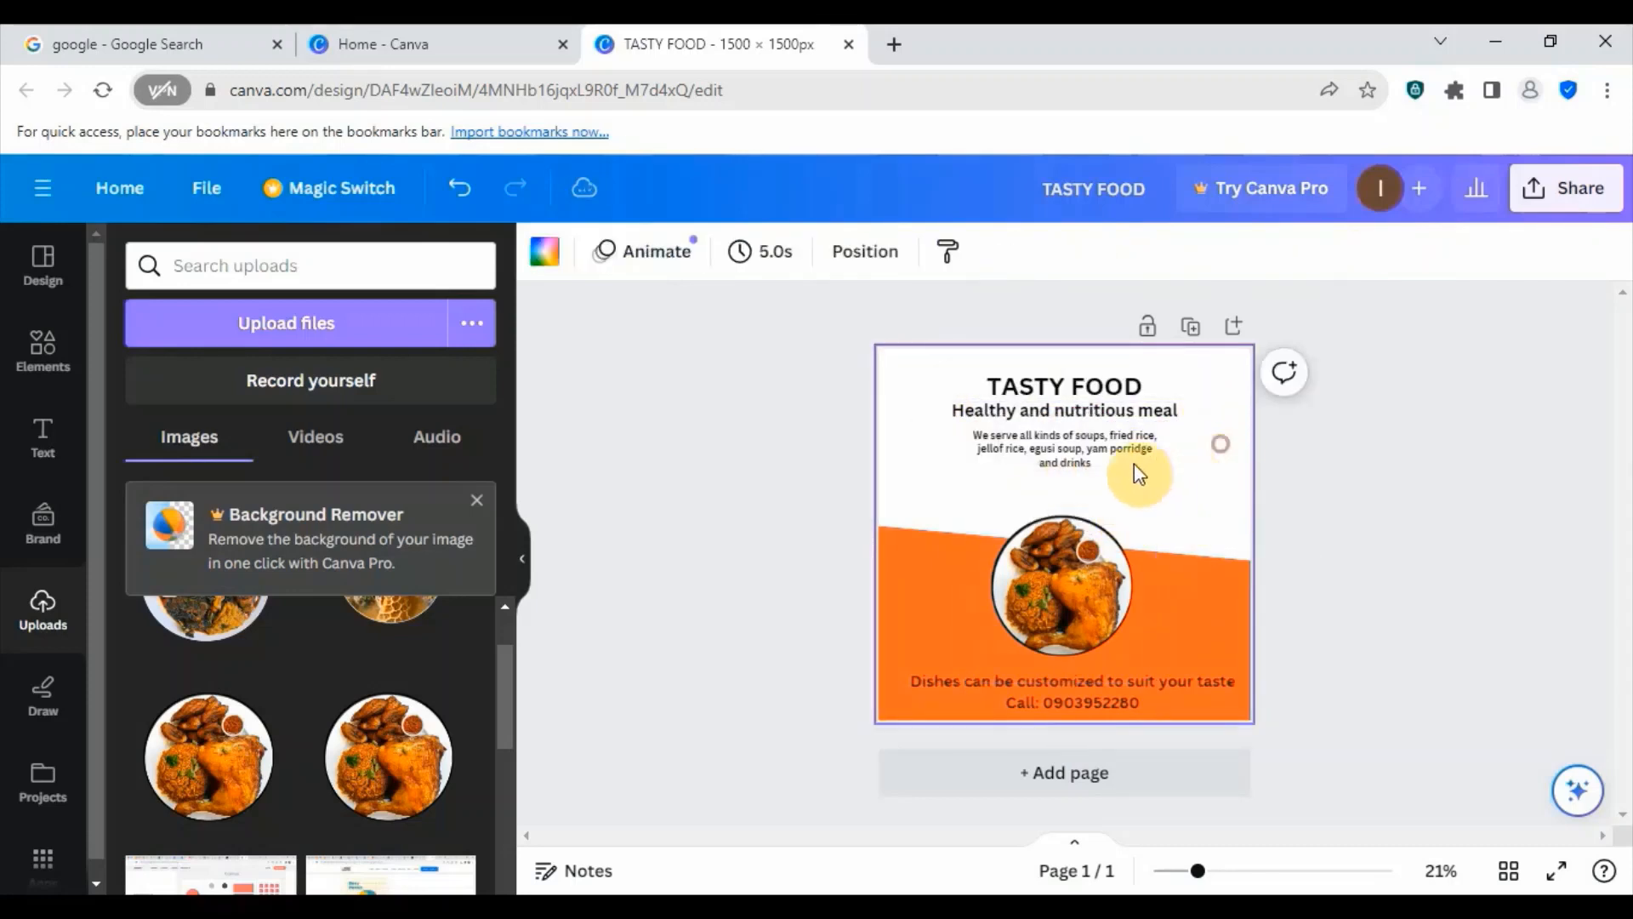
left_click(1072, 447)
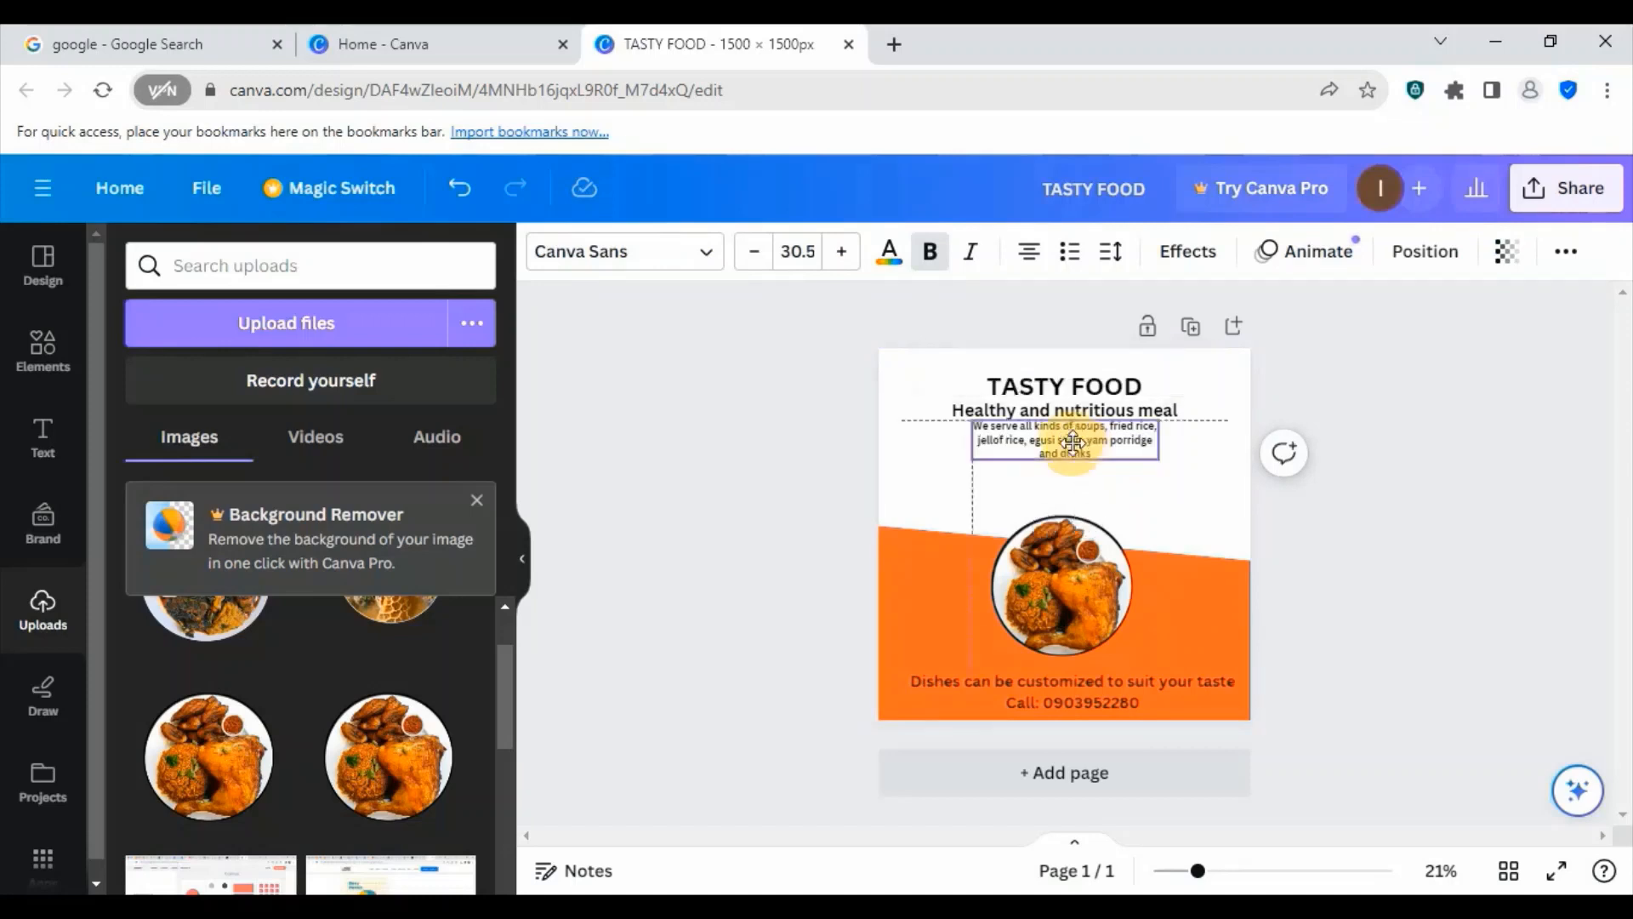
left_click(1204, 508)
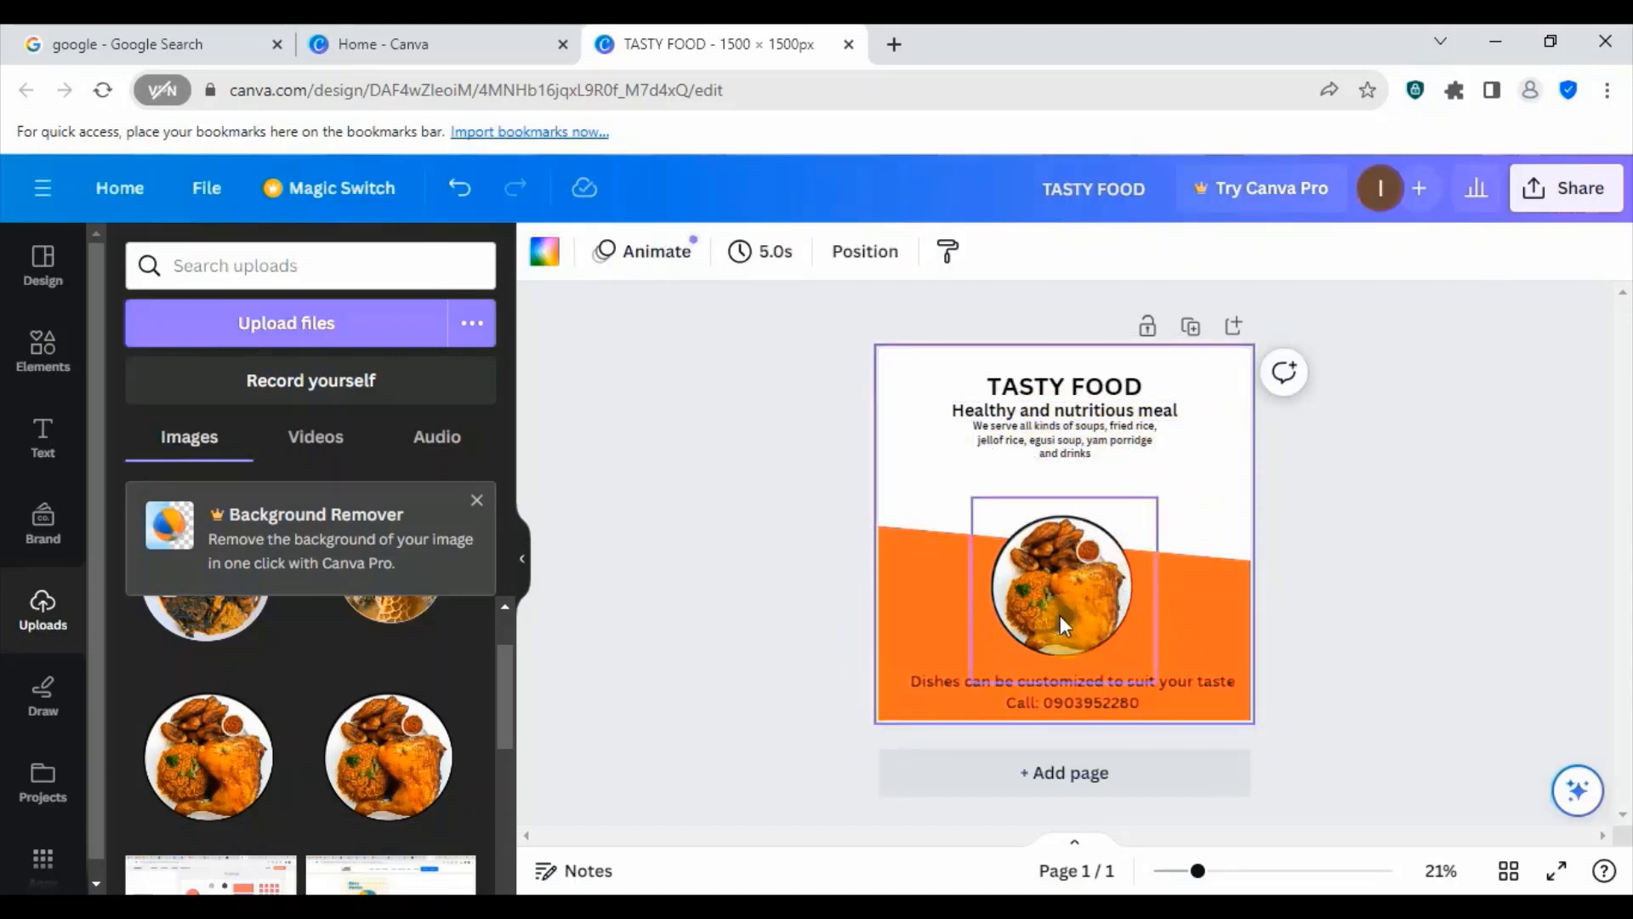
- Move the food plate image up beneath the paragraph, enlarge it slightly and adjust its horizontal position near the flyer's centre
left_click_drag(1077, 614, 1090, 576)
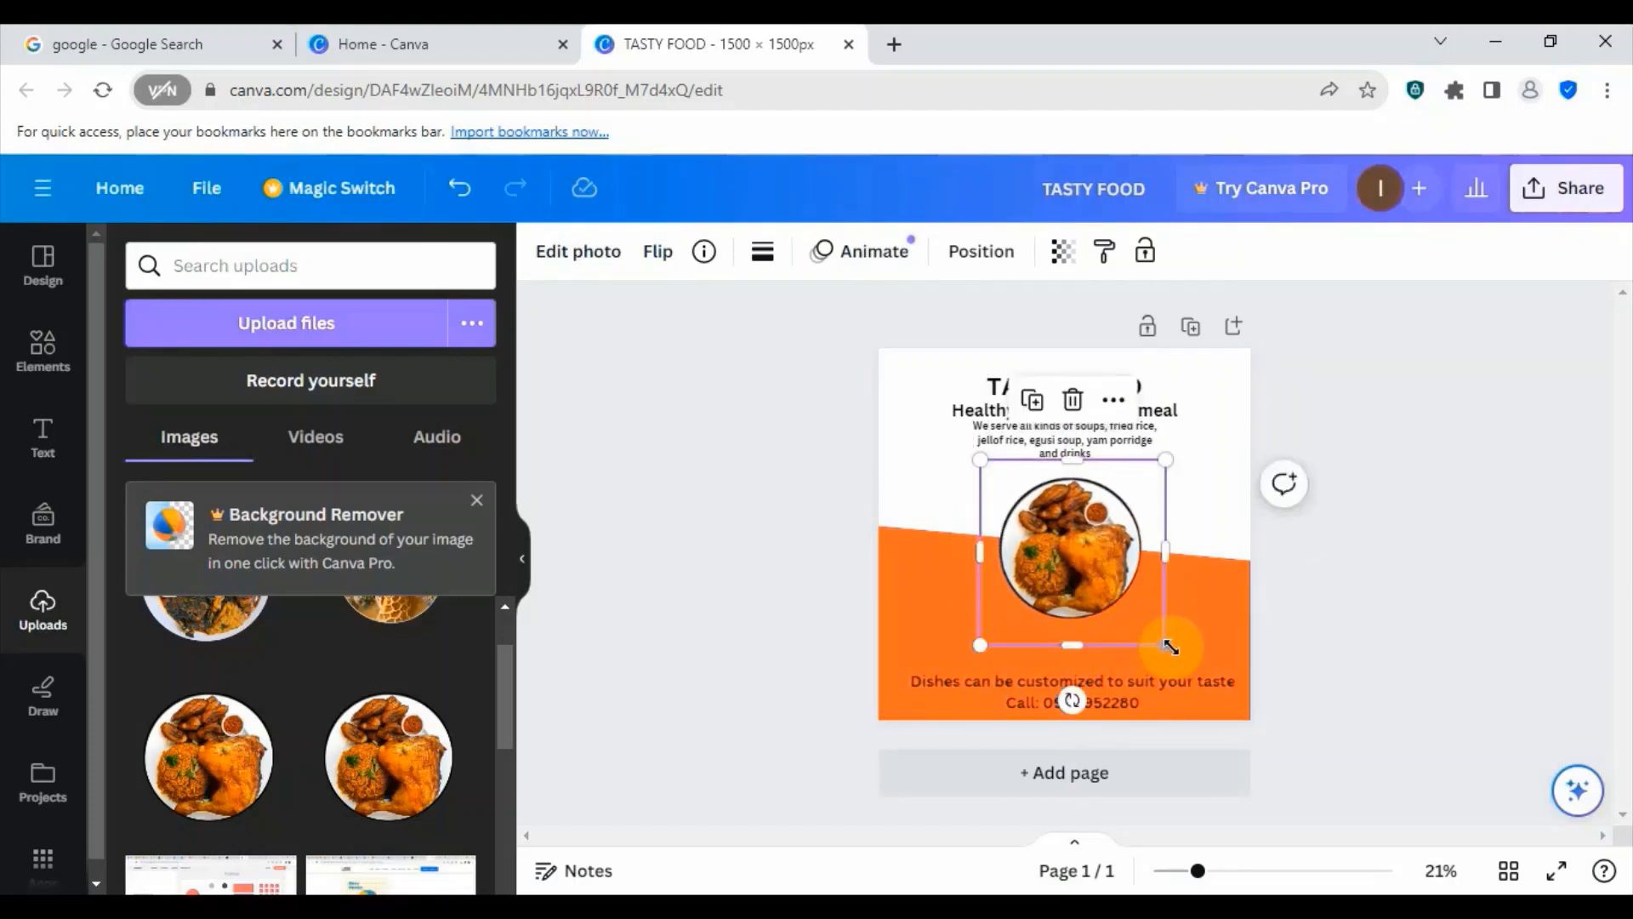
left_click_drag(1170, 646, 1175, 657)
left_click_drag(1109, 566, 1095, 566)
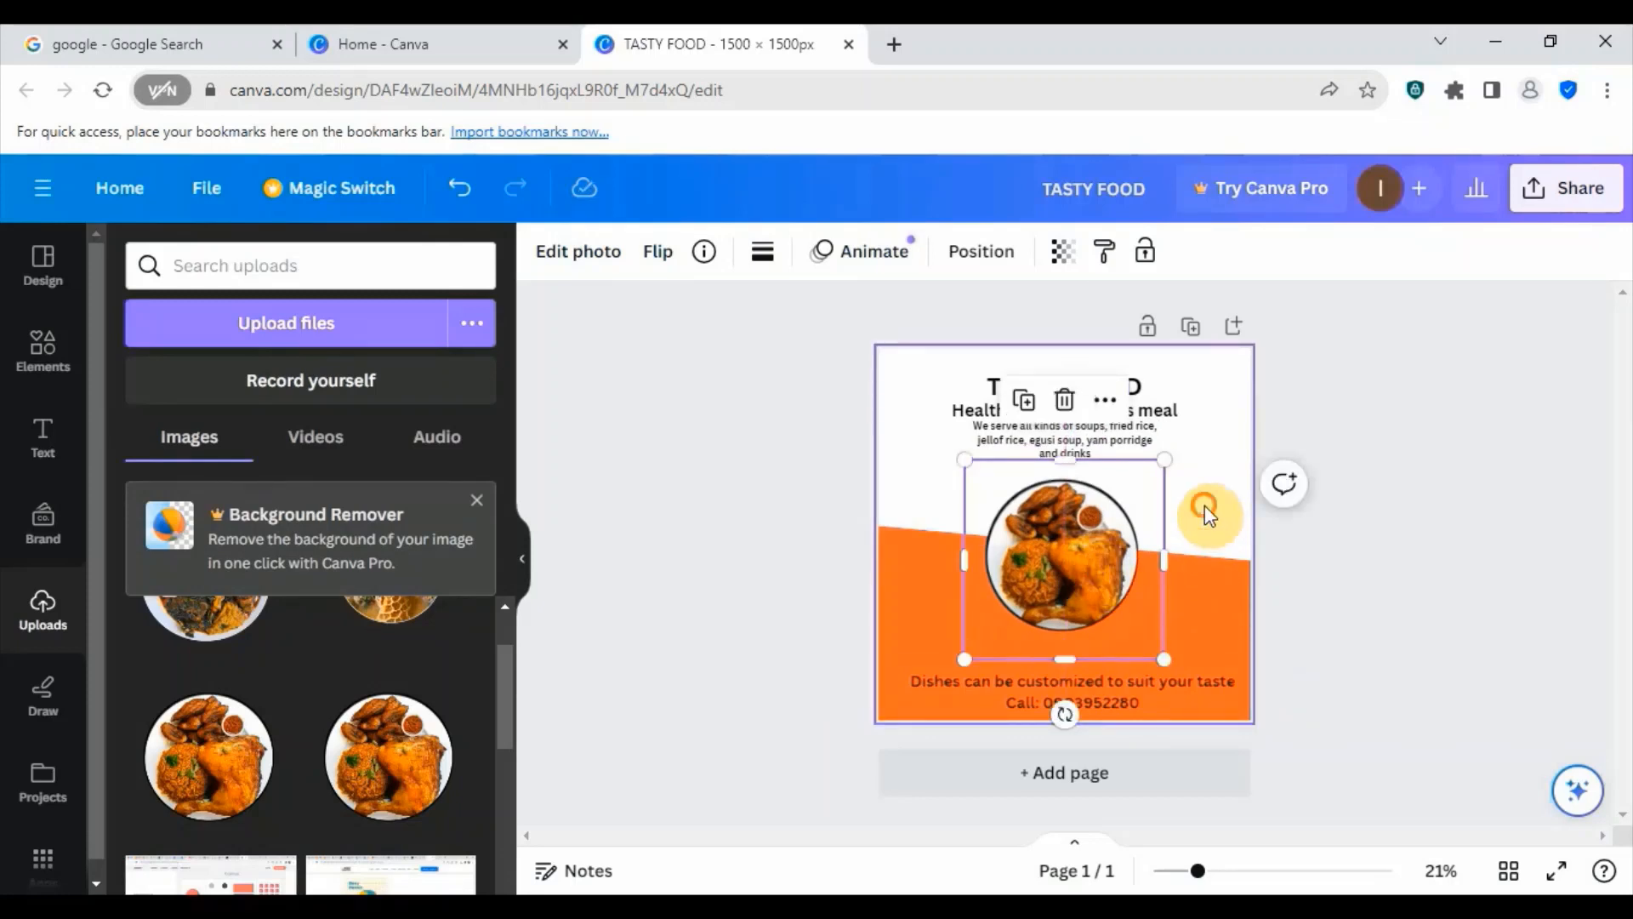
left_click(1206, 510)
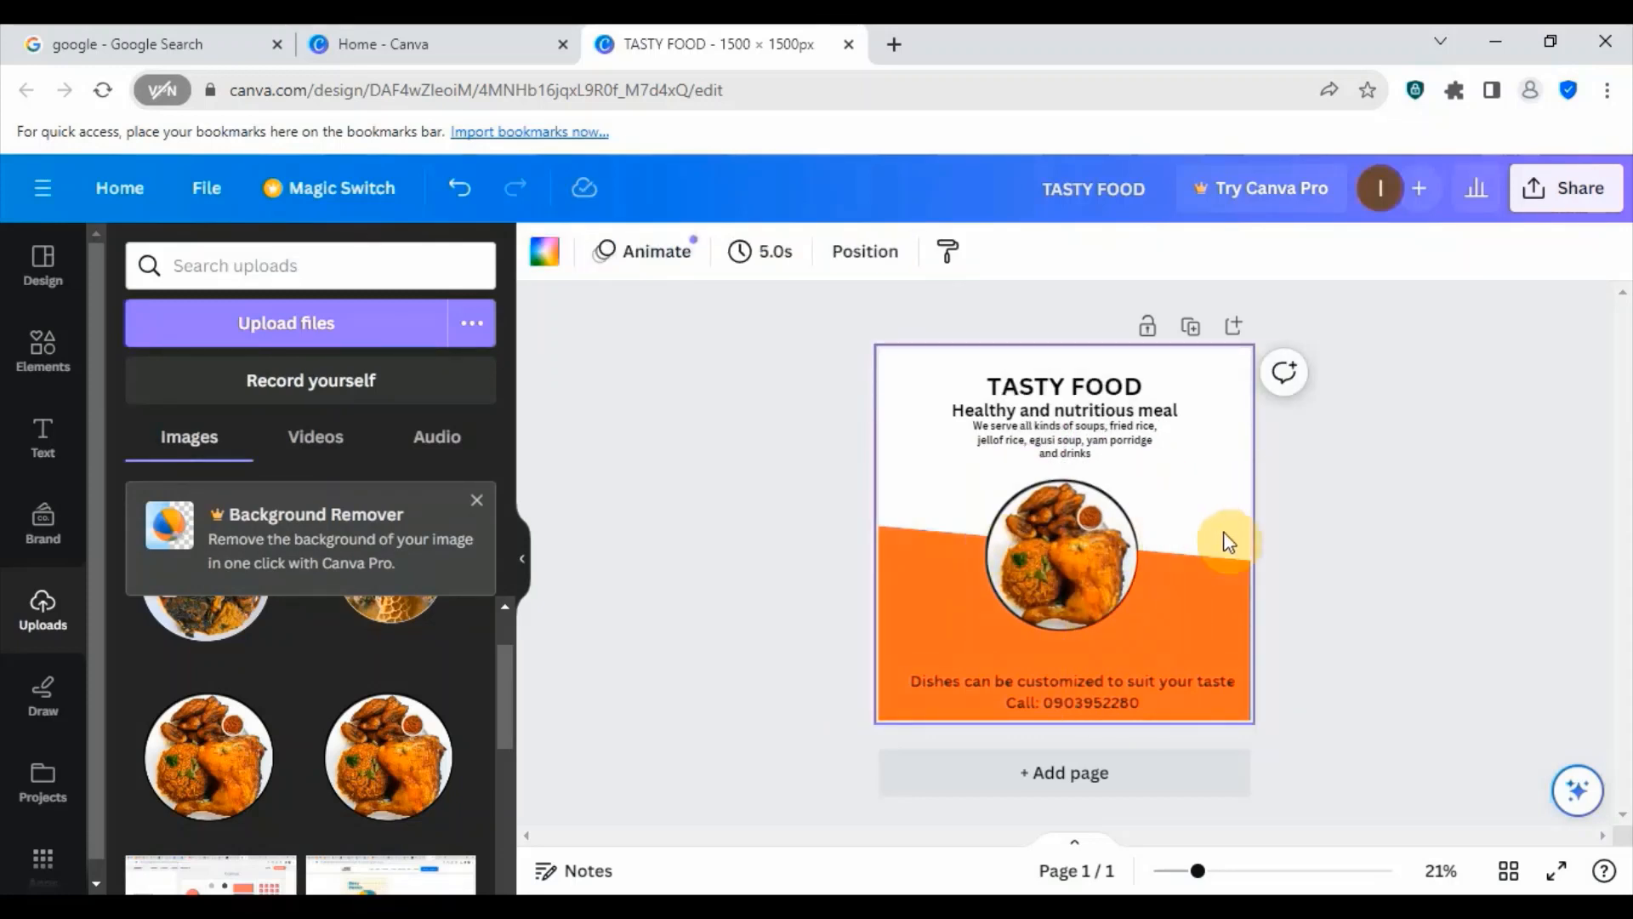
left_click(1064, 570)
mouse_move(1064, 570)
left_mouse_down()
mouse_move(1110, 580)
mouse_move(1068, 581)
mouse_move(1092, 575)
mouse_move(1059, 567)
mouse_move(1065, 551)
left_mouse_up()
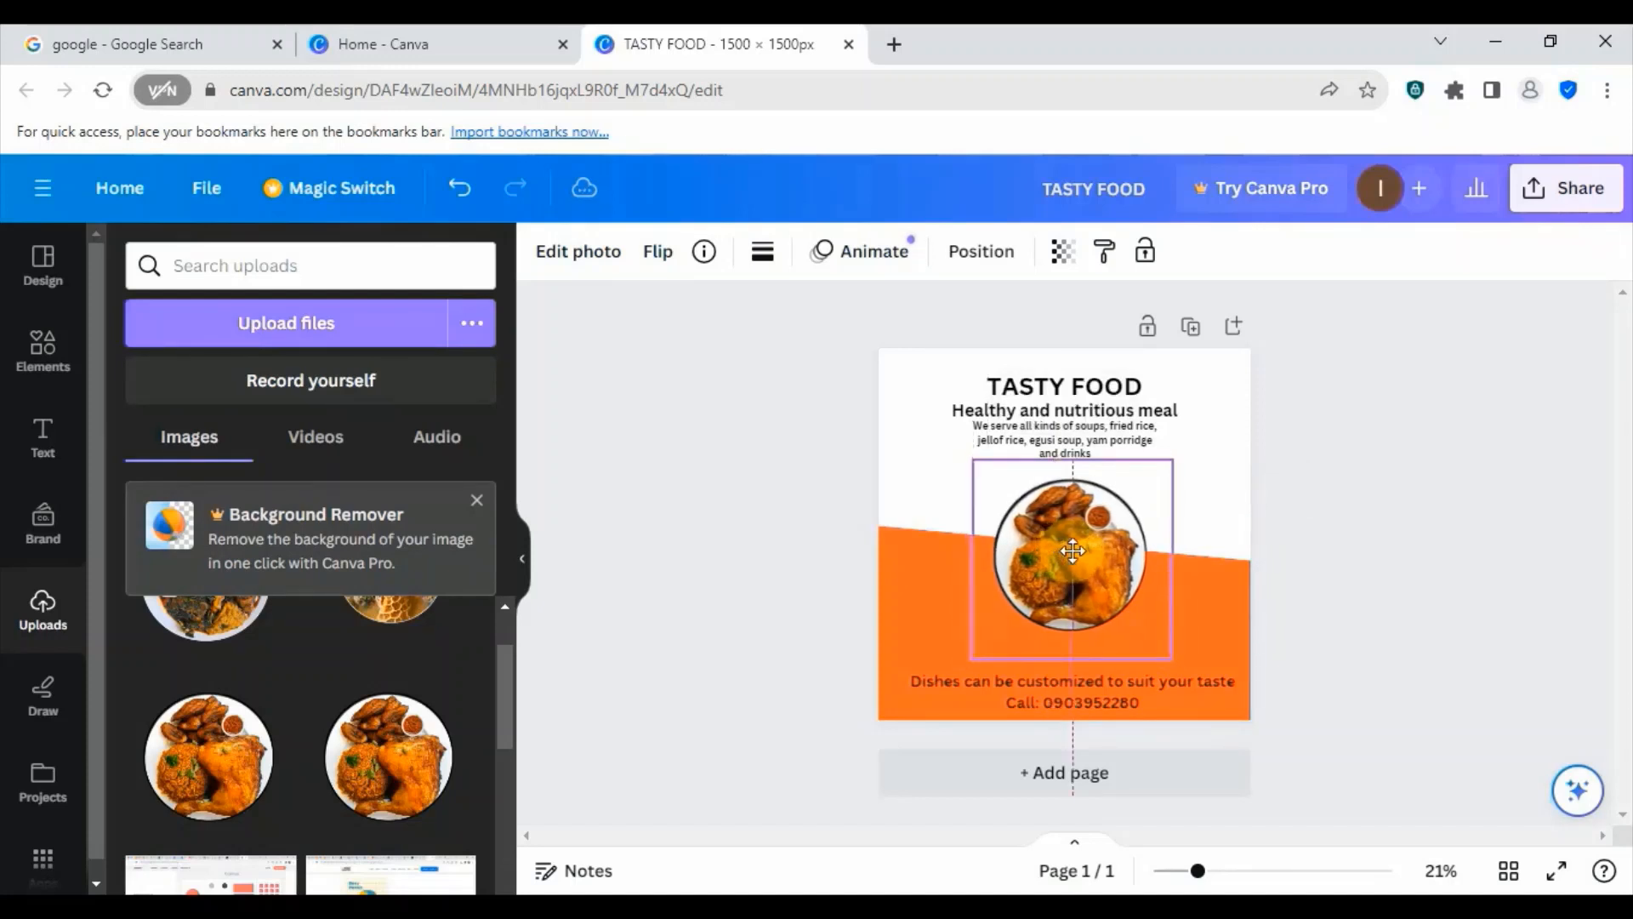
left_click(1209, 506)
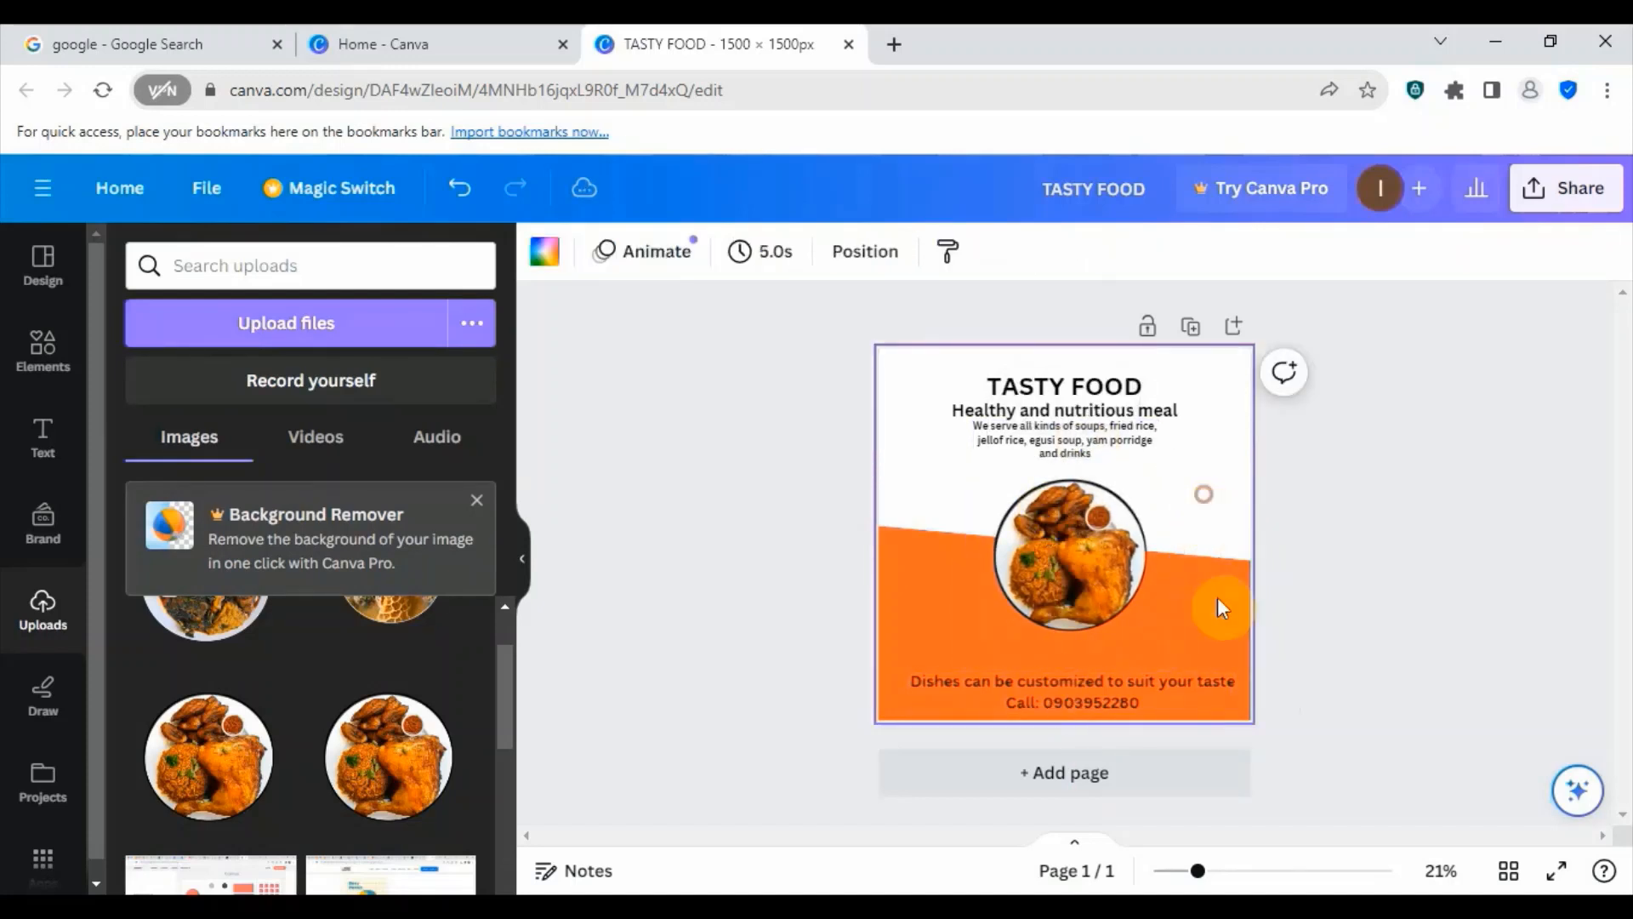
- Move the orange shape slightly down behind the food plate image
left_click(1187, 627)
left_click_drag(1196, 616, 1196, 621)
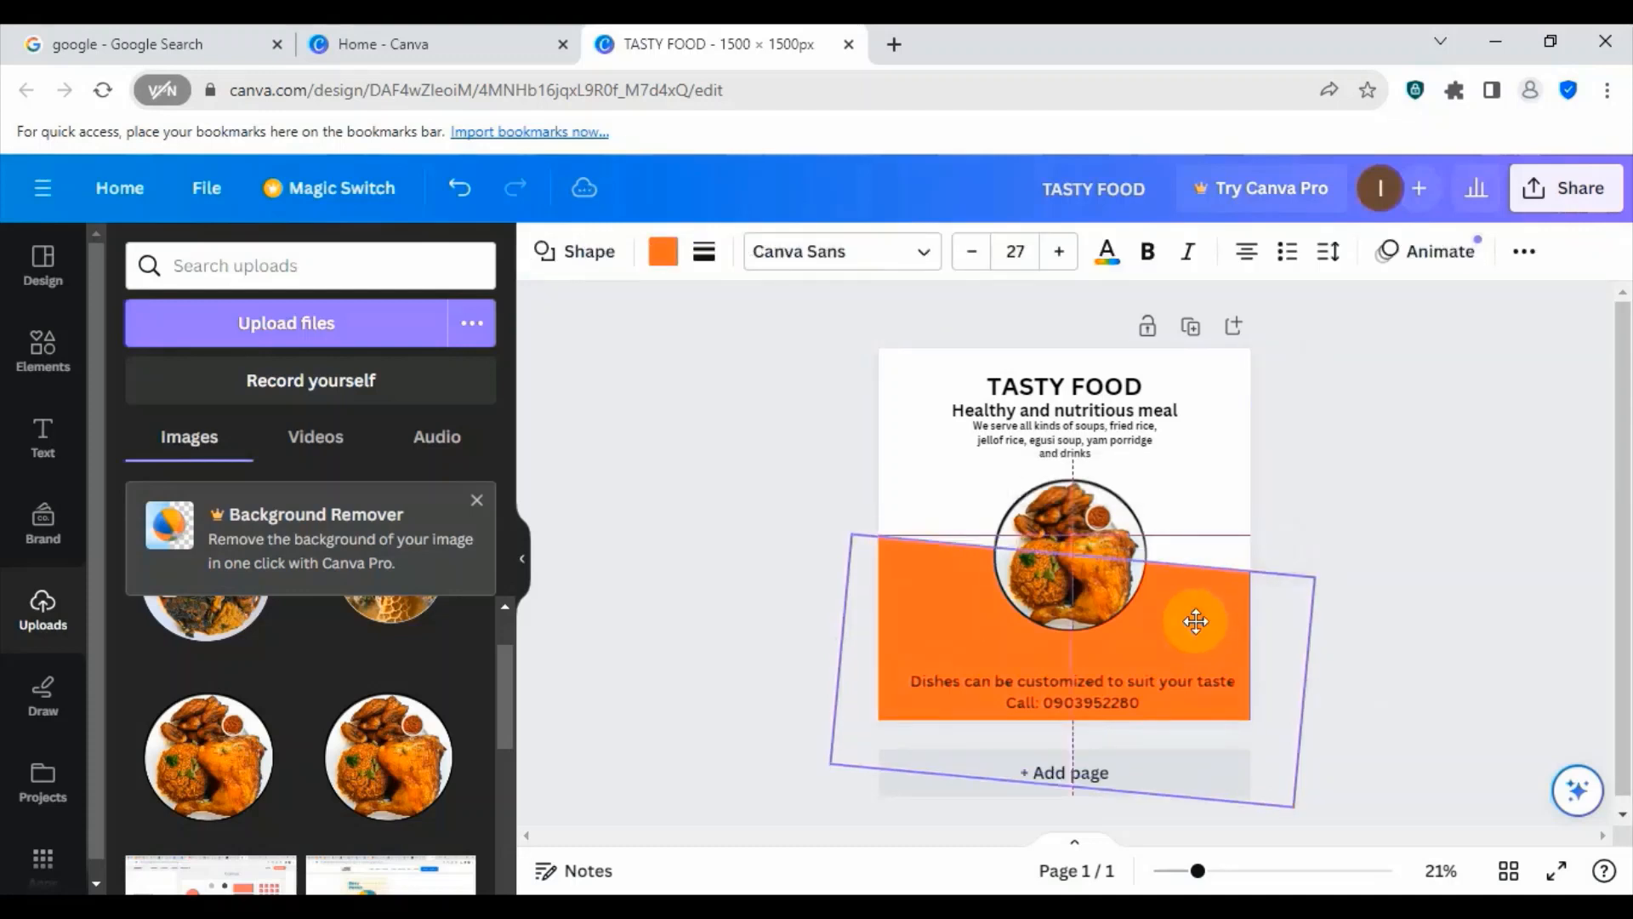
left_click(1206, 476)
- Change the colour of the "Dishes can be customized to suit your taste" contact text to white #ffffff
left_click(1101, 692)
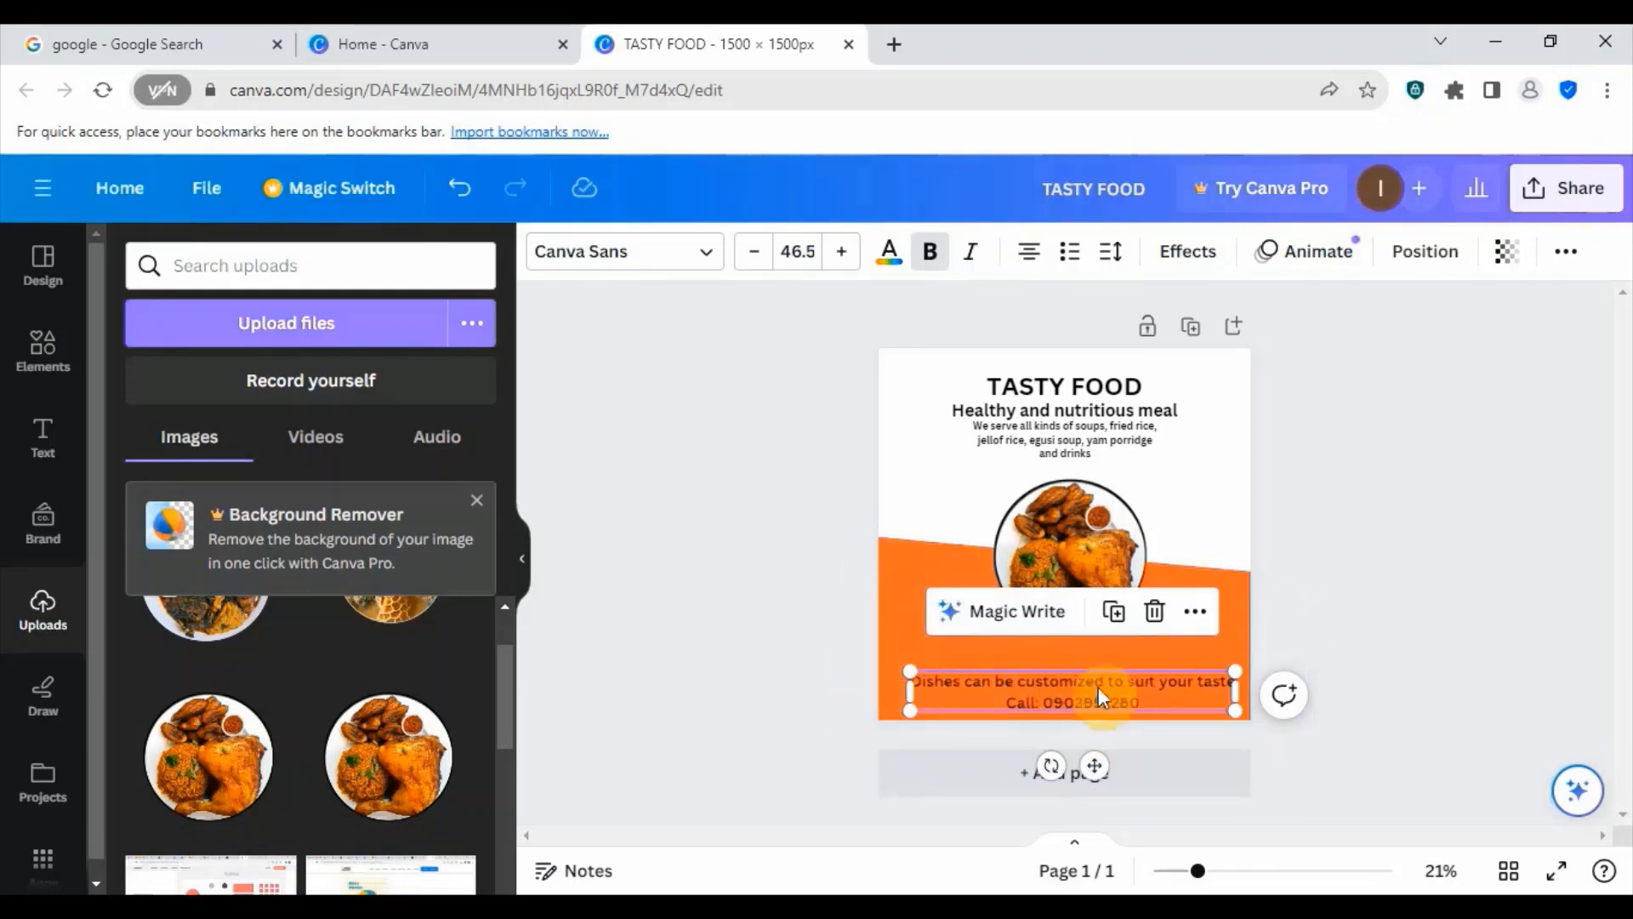
left_click(1201, 634)
left_click(1151, 681)
left_click(888, 259)
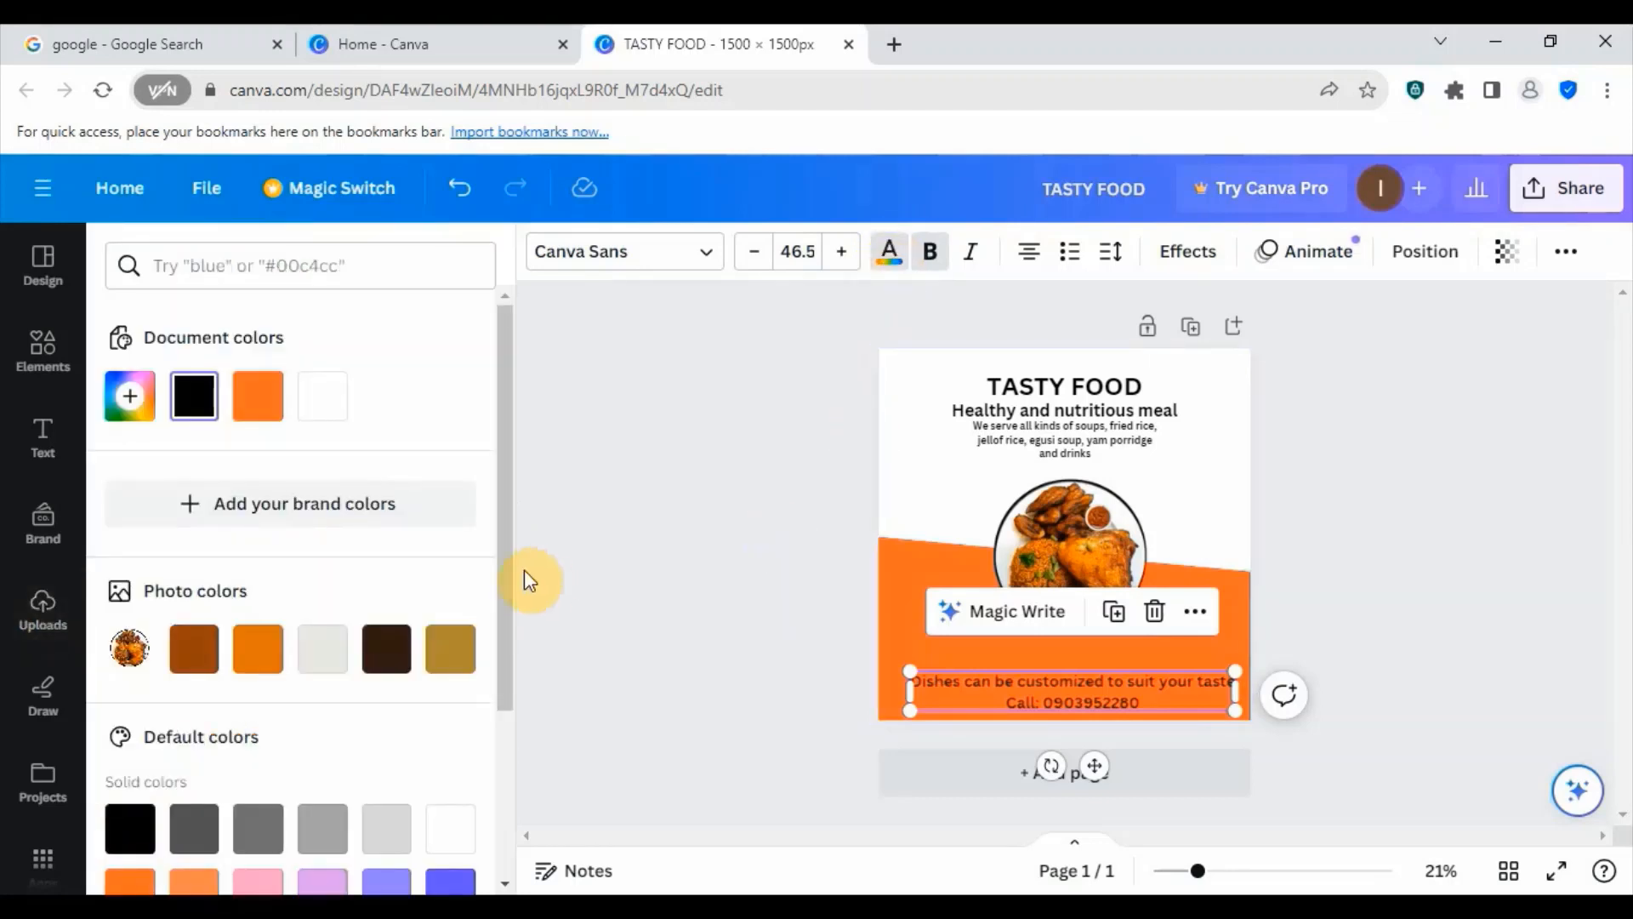
scroll(264, 615, "down", 3)
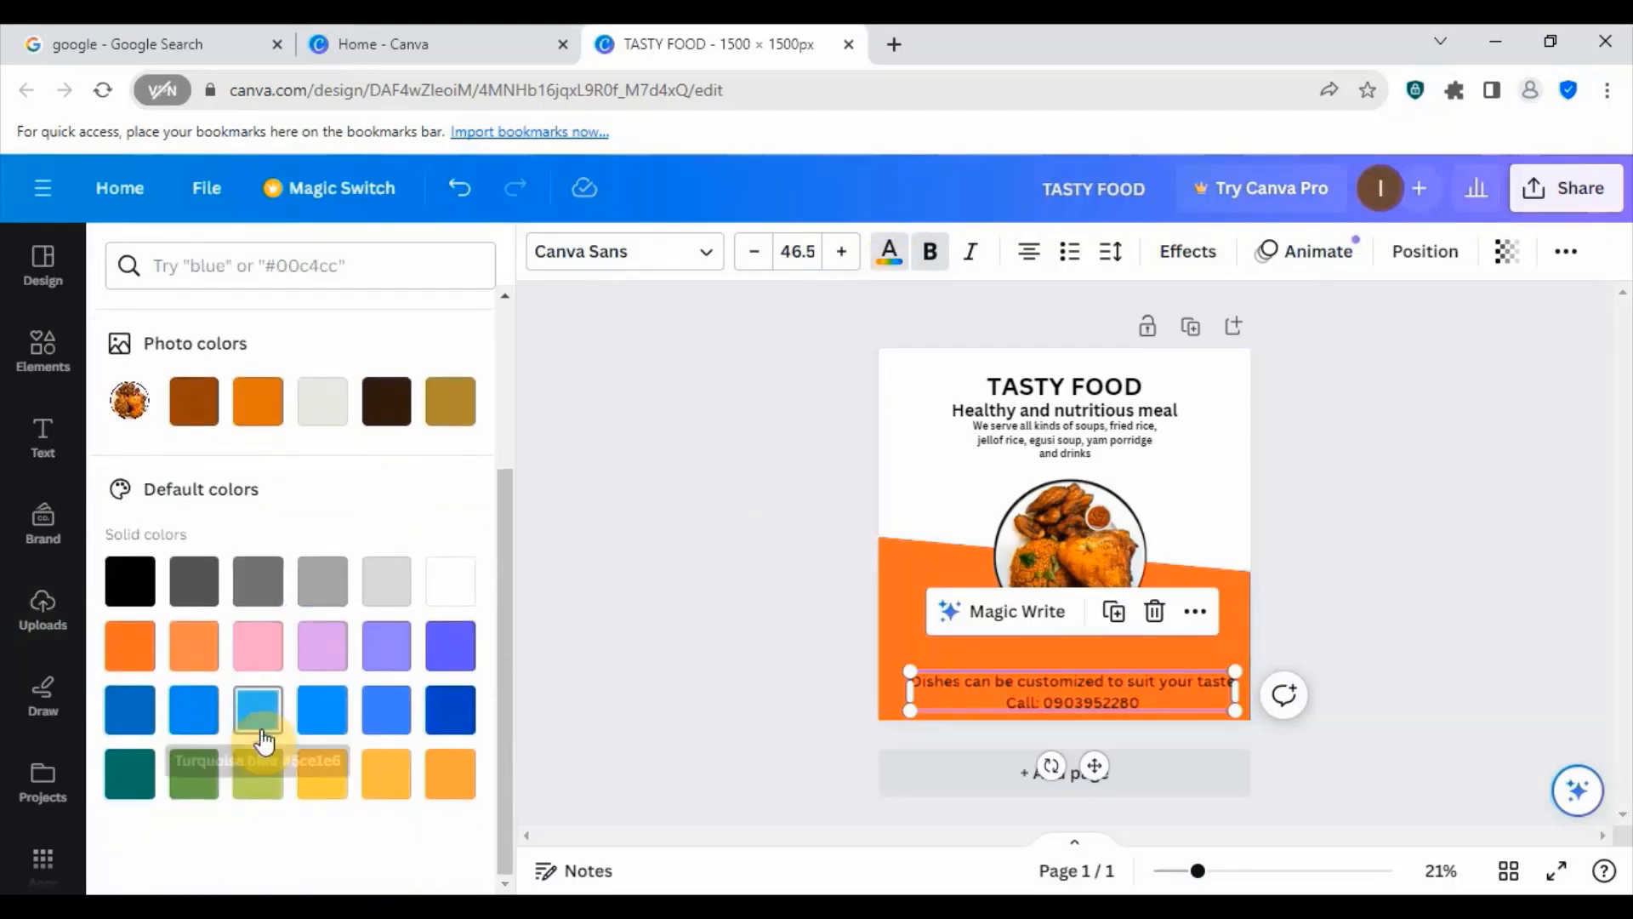
left_click(457, 593)
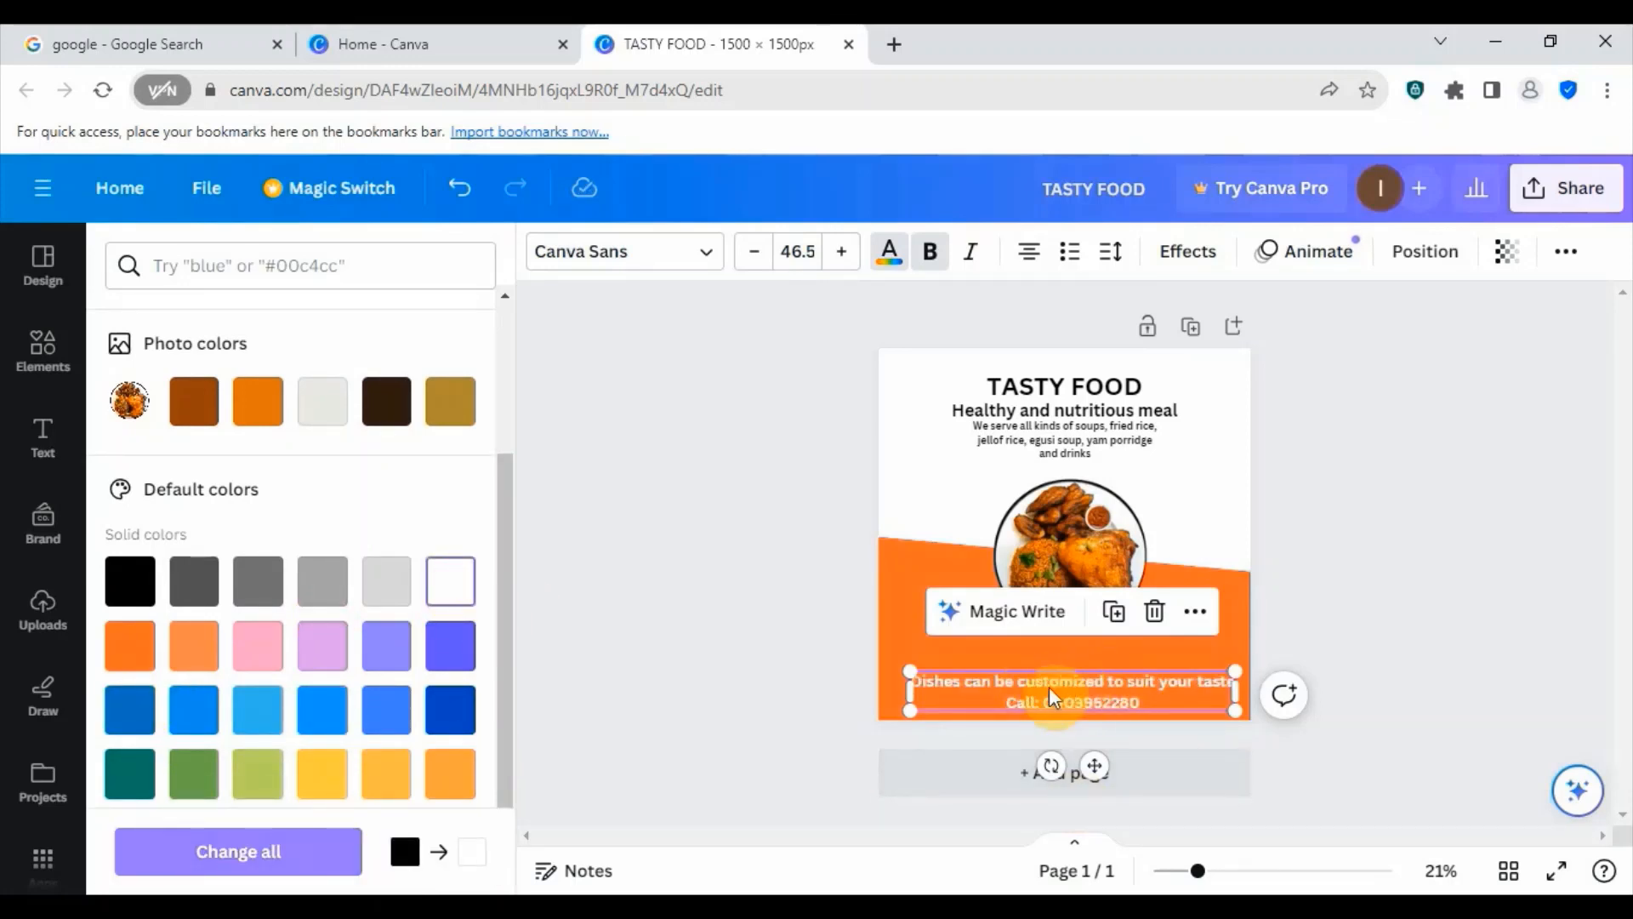
- Move the white contact text slightly up and scale it down to a font size of 29.7
left_click_drag(1092, 690, 1092, 678)
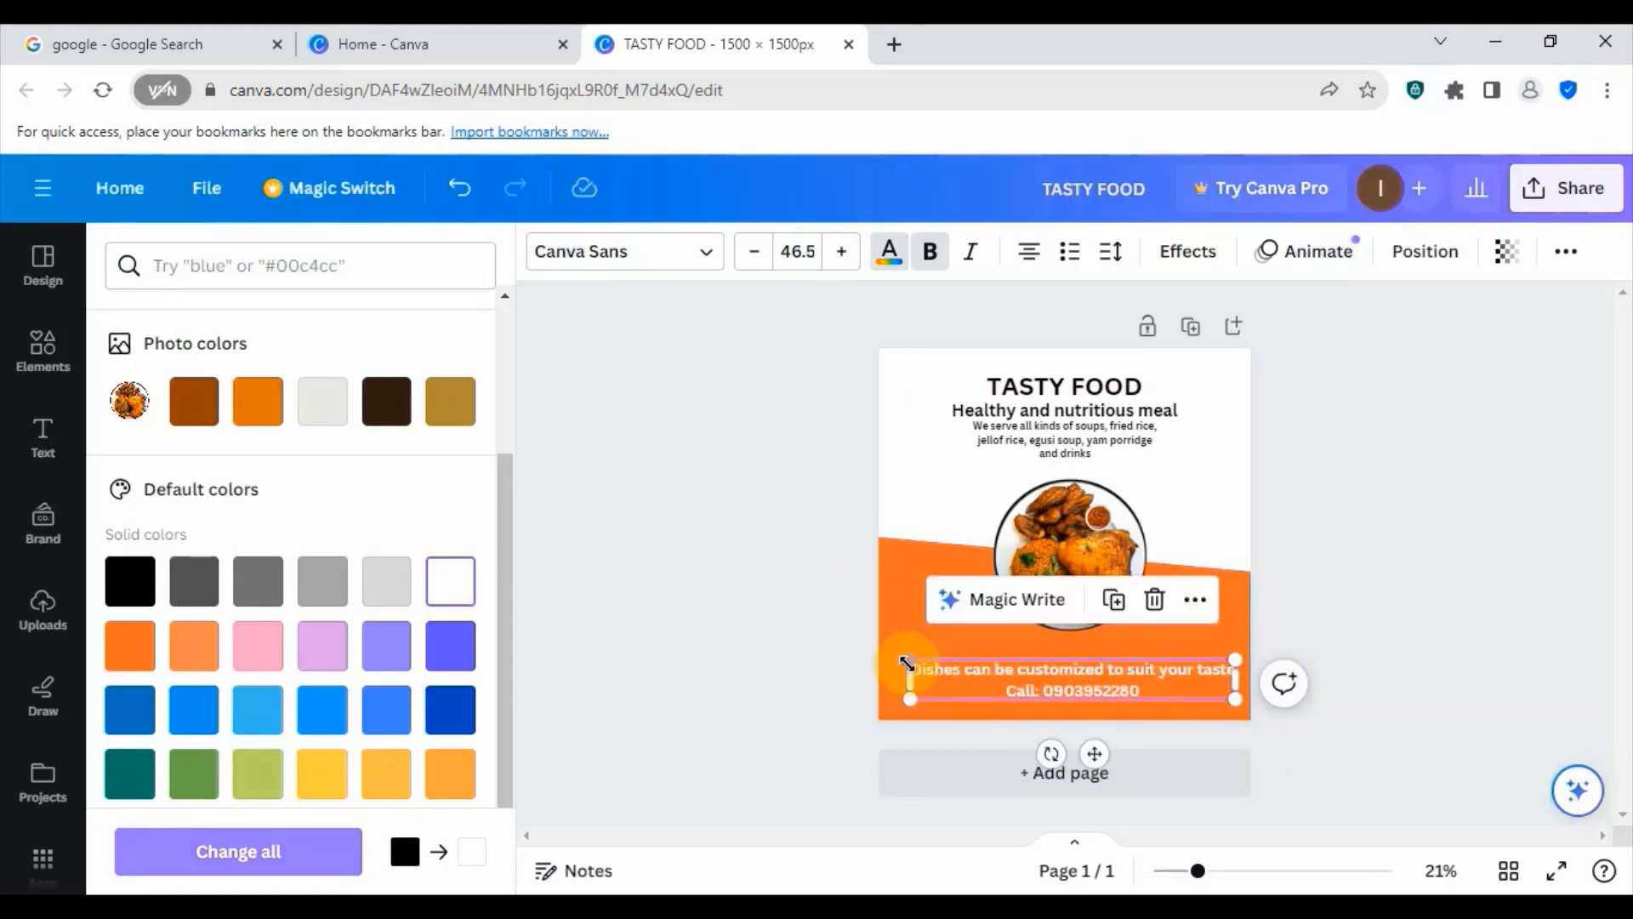
left_click_drag(908, 664, 952, 676)
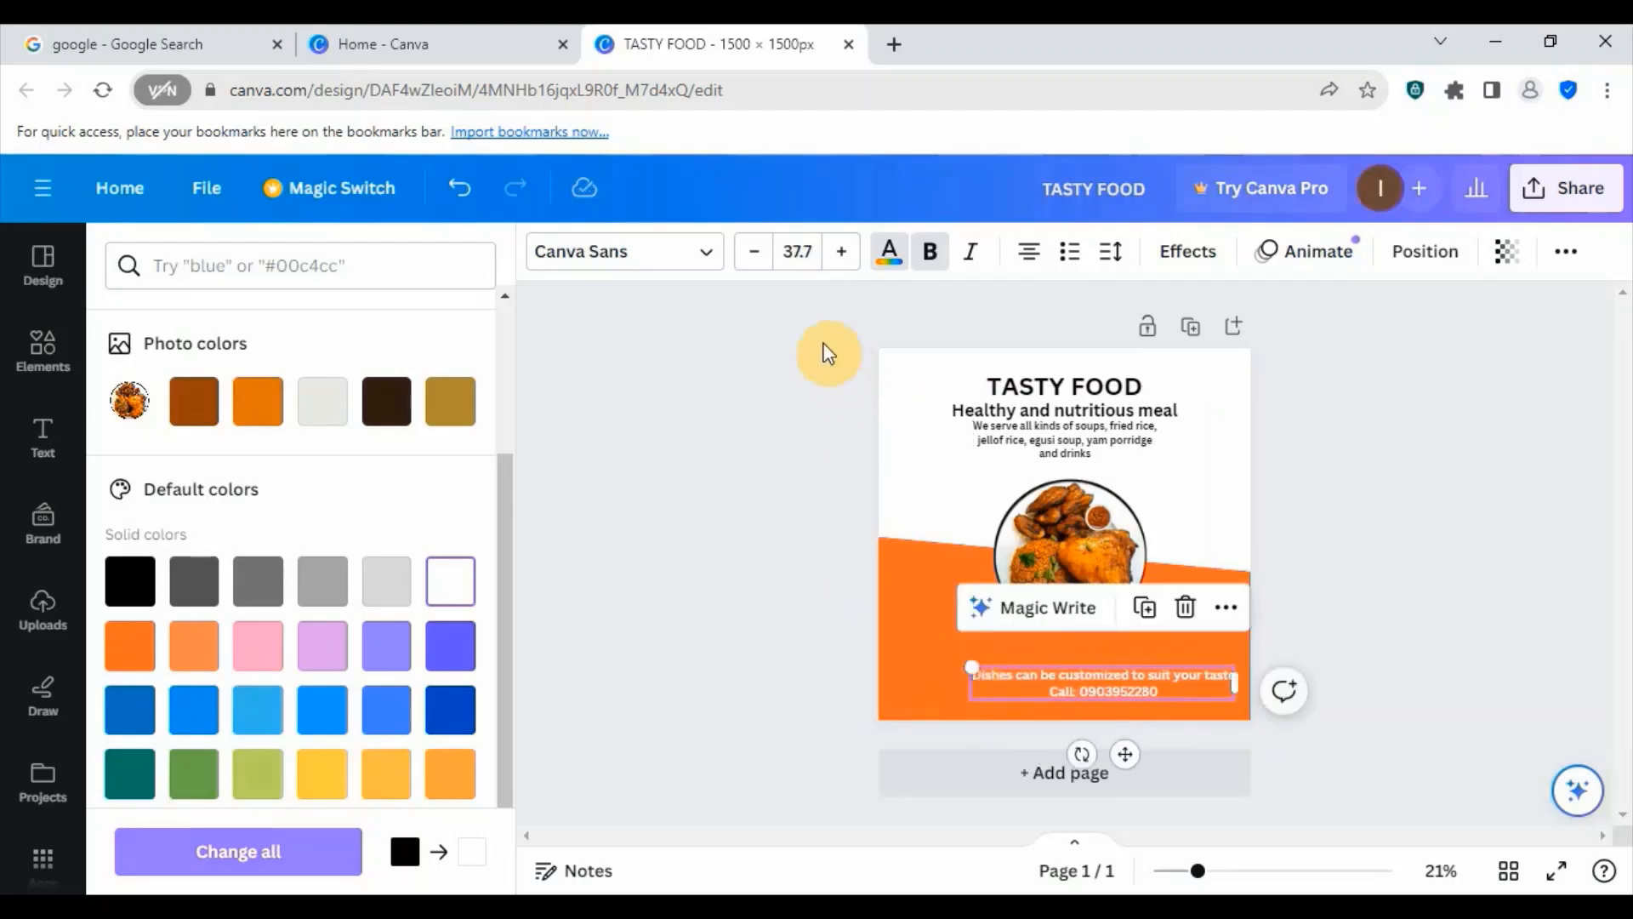
left_click(753, 260)
double_click(753, 260)
double_click(752, 259)
double_click(752, 259)
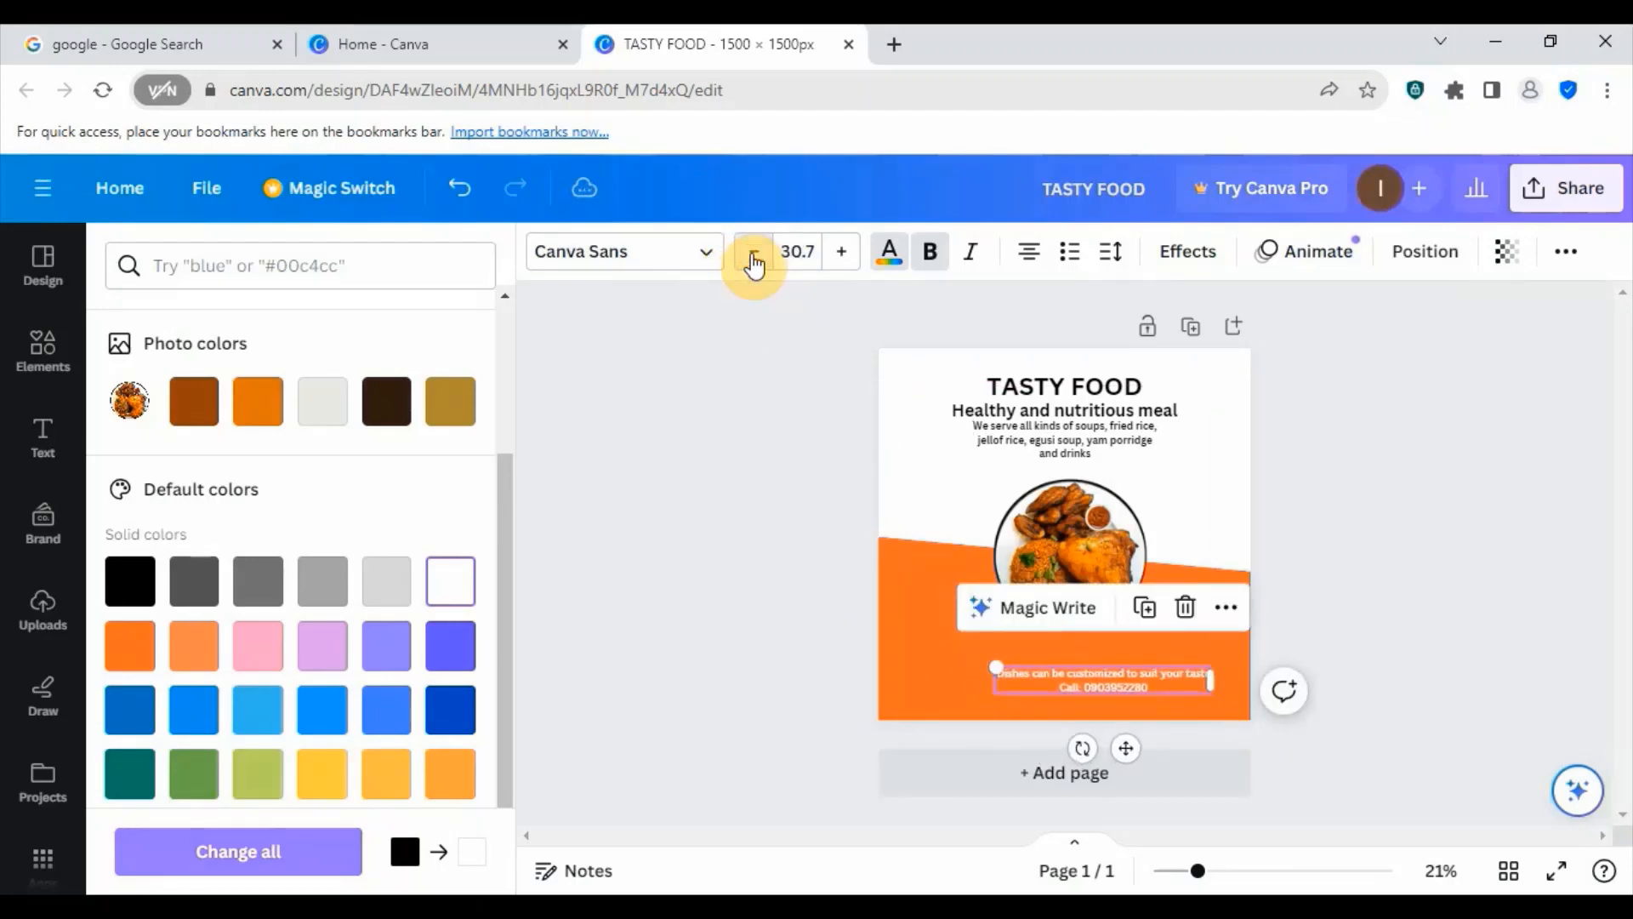
double_click(753, 260)
double_click(753, 260)
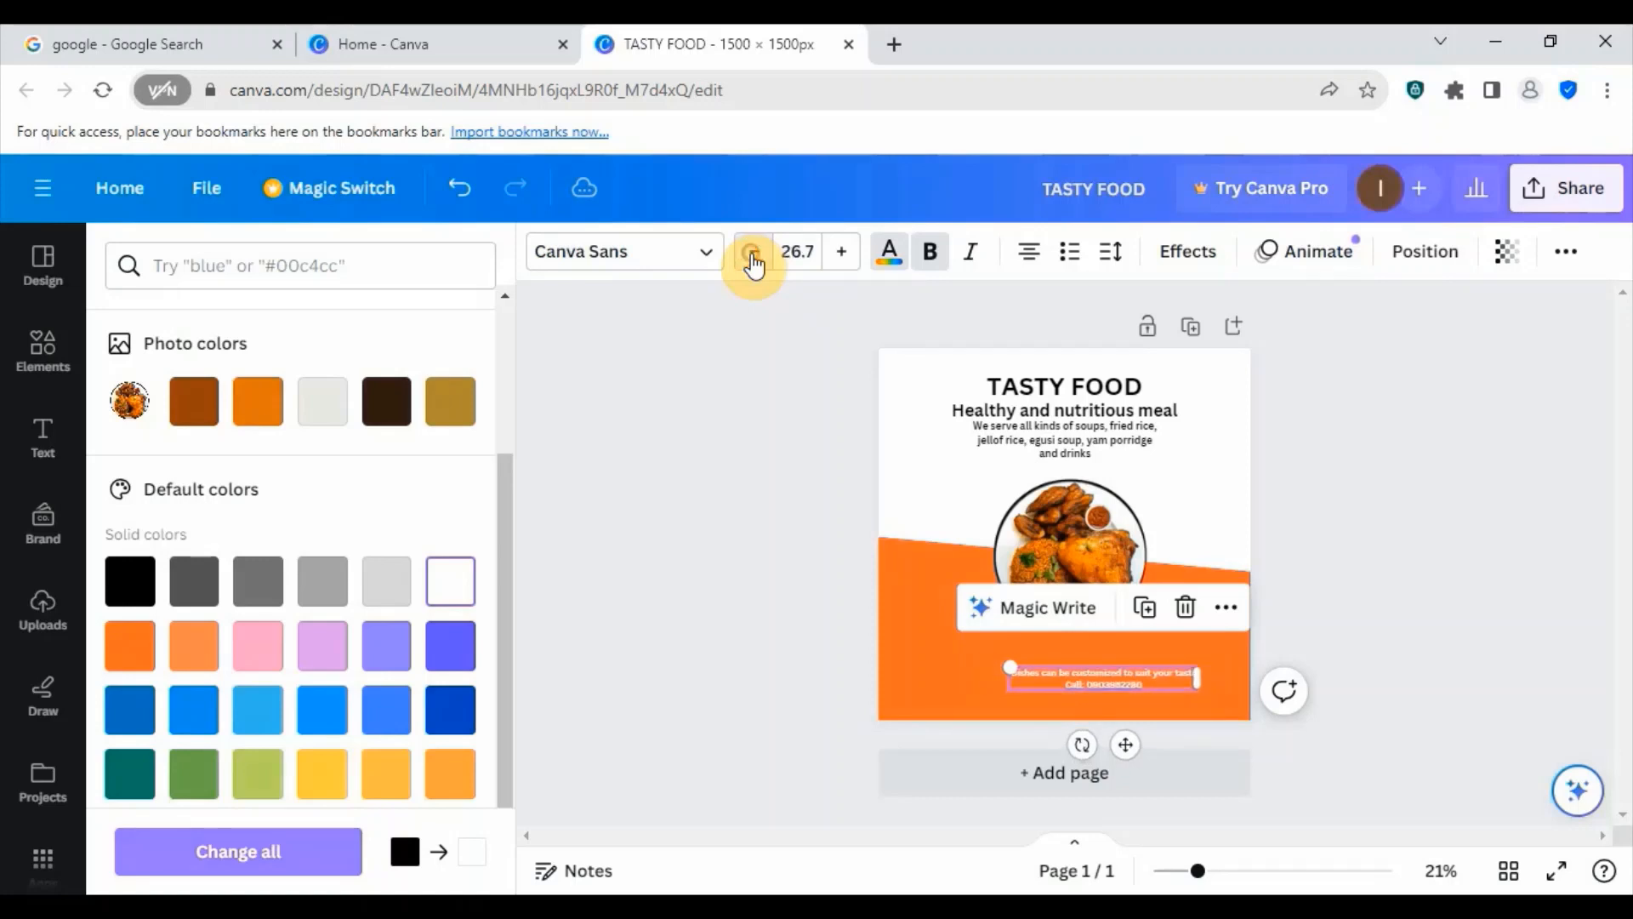
left_click(842, 260)
left_click(842, 259)
left_click(842, 260)
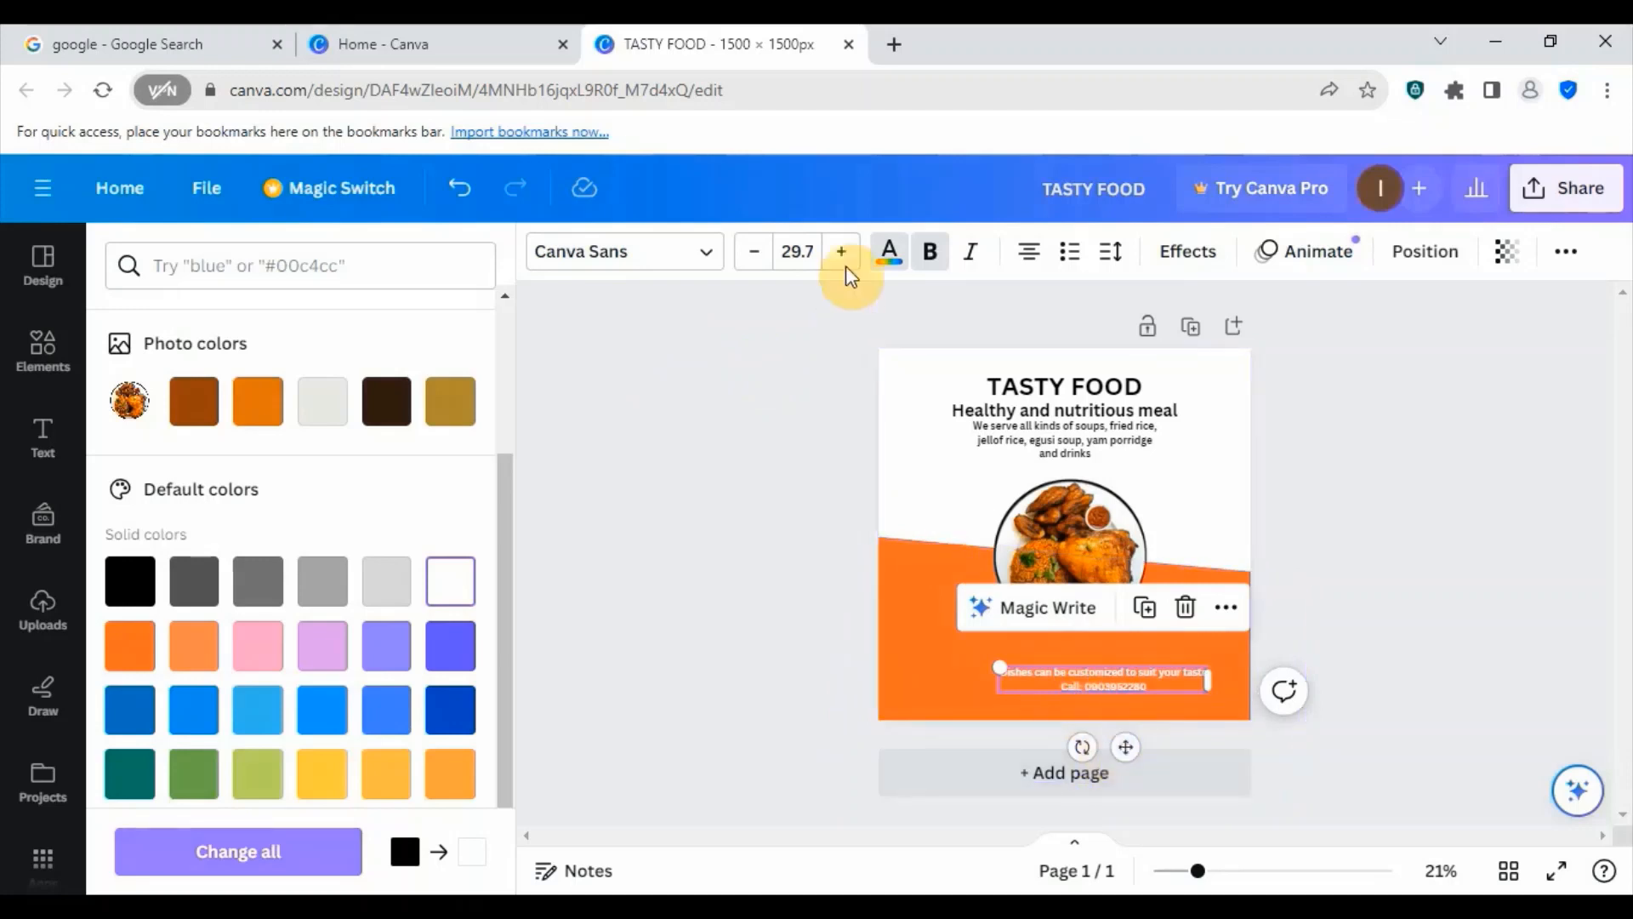
- Set the contact text's font size to 29 and move it slightly down and left beneath the food plate image
left_click(798, 250)
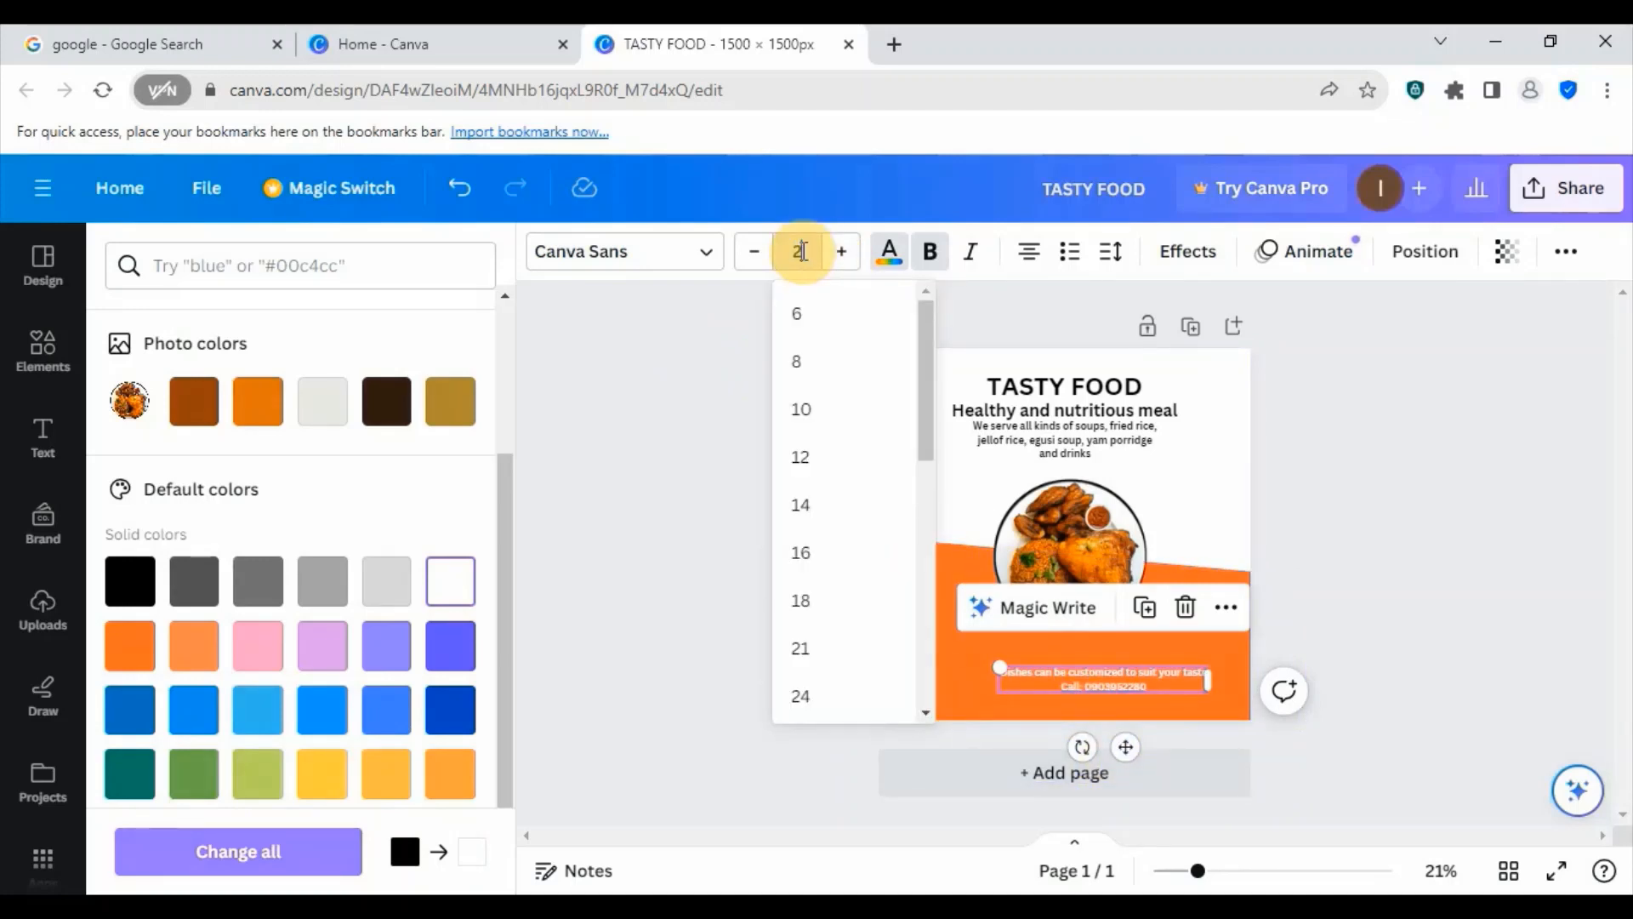
key("Return")
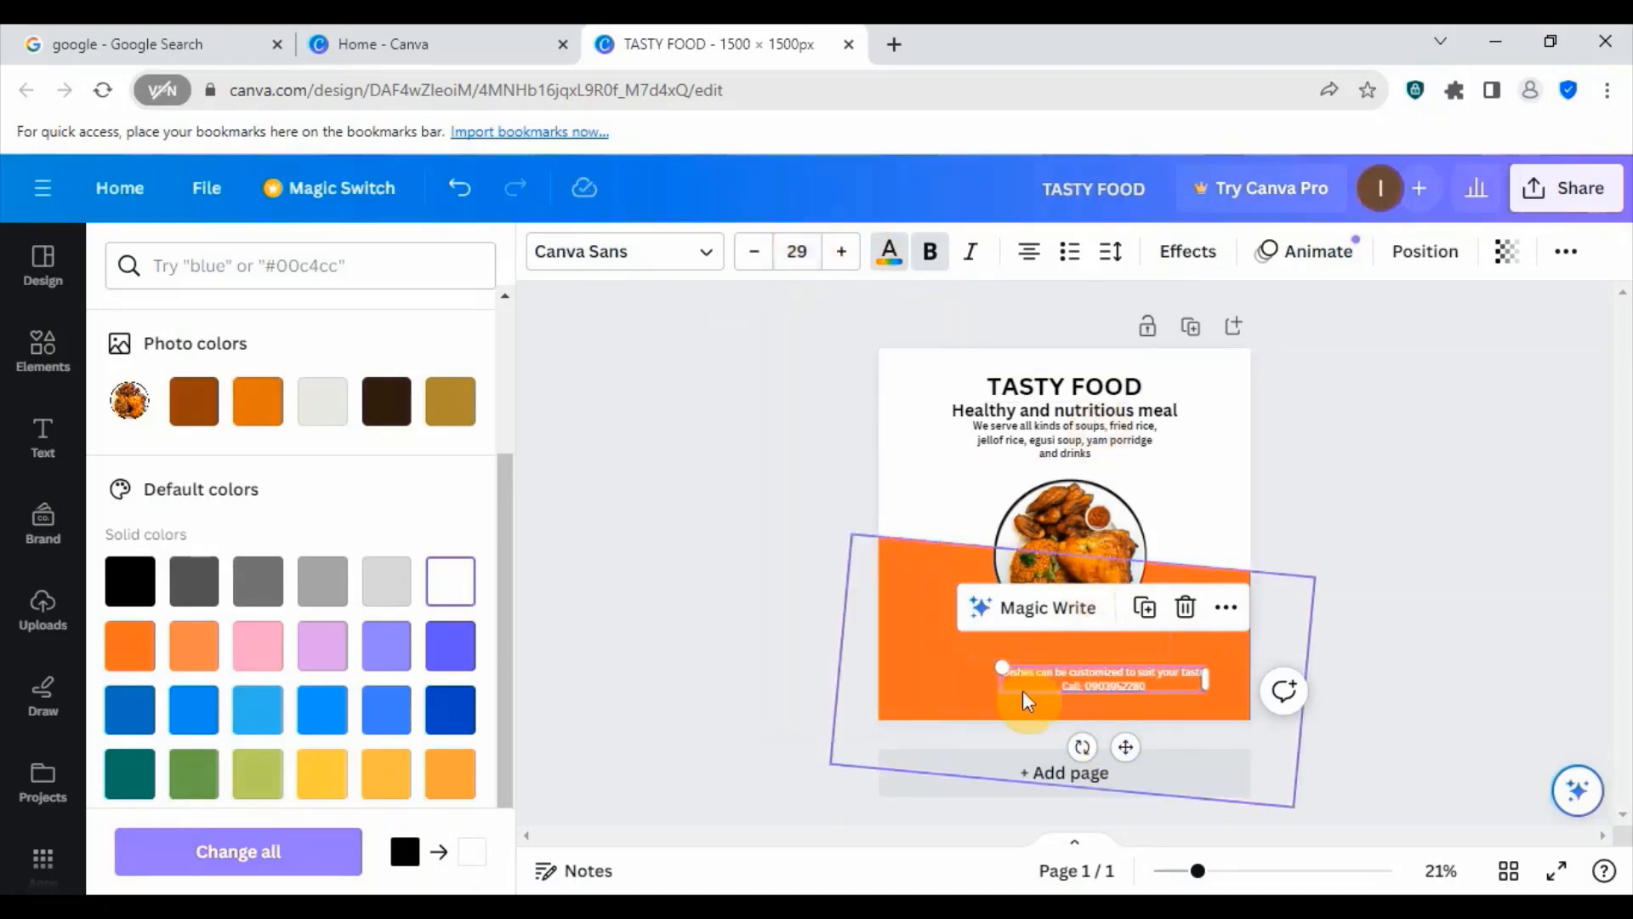
left_click_drag(1126, 746, 1114, 755)
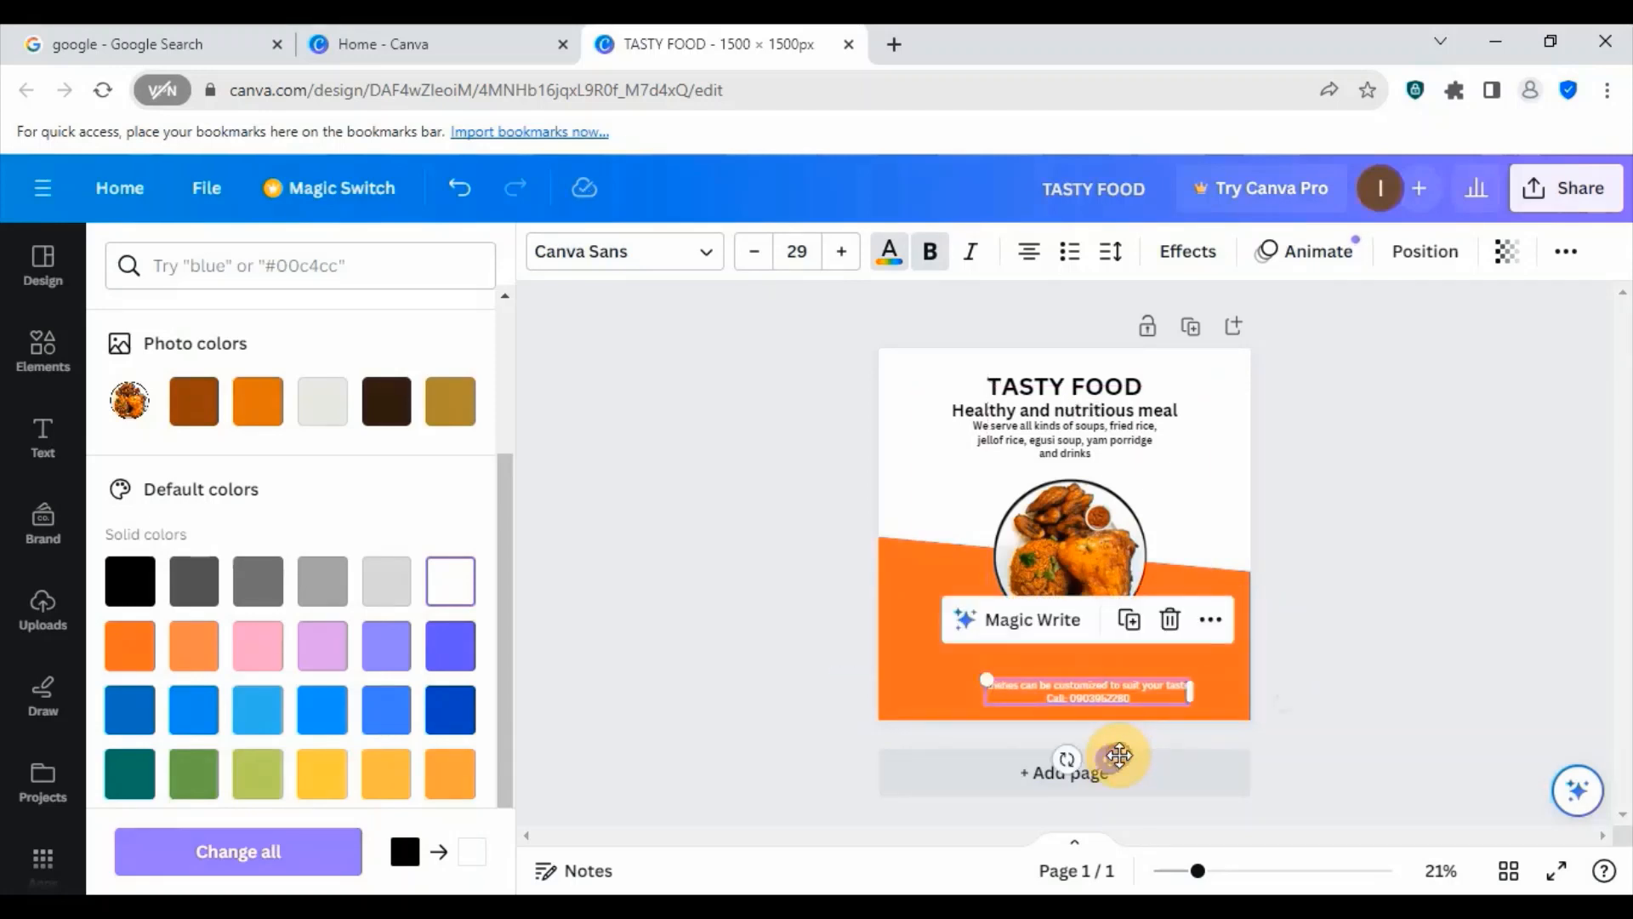
left_click(1185, 493)
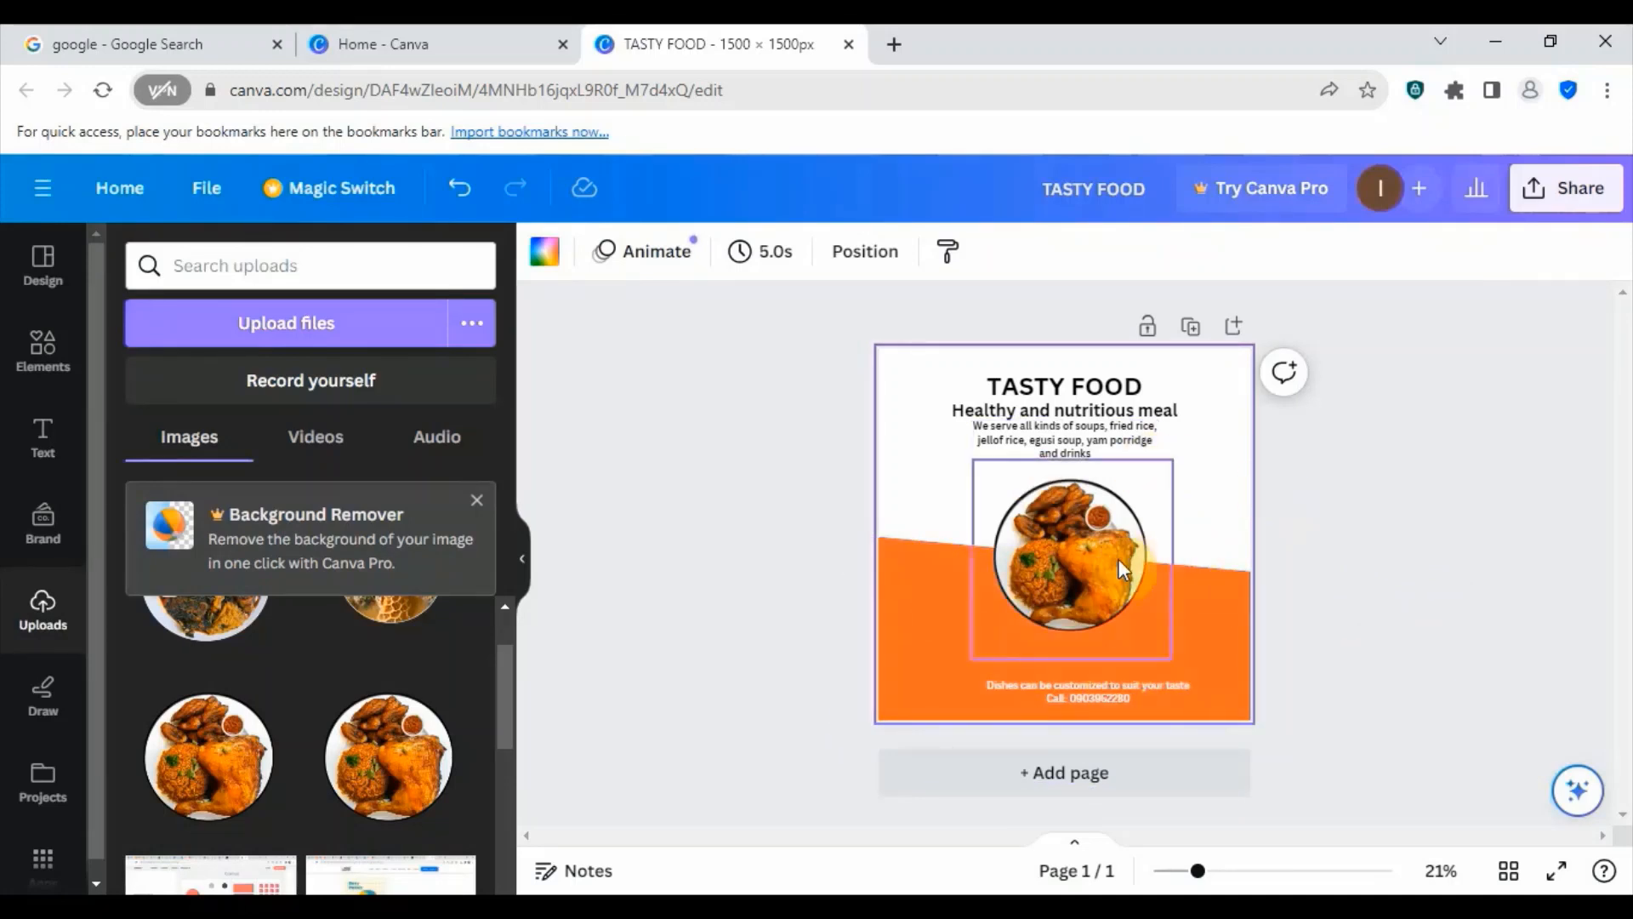
- Add the uploaded soup-and-swallow plate image, scale it down and place it overlapping the lower left edge of the main food plate
left_click(1217, 490)
left_click(478, 501)
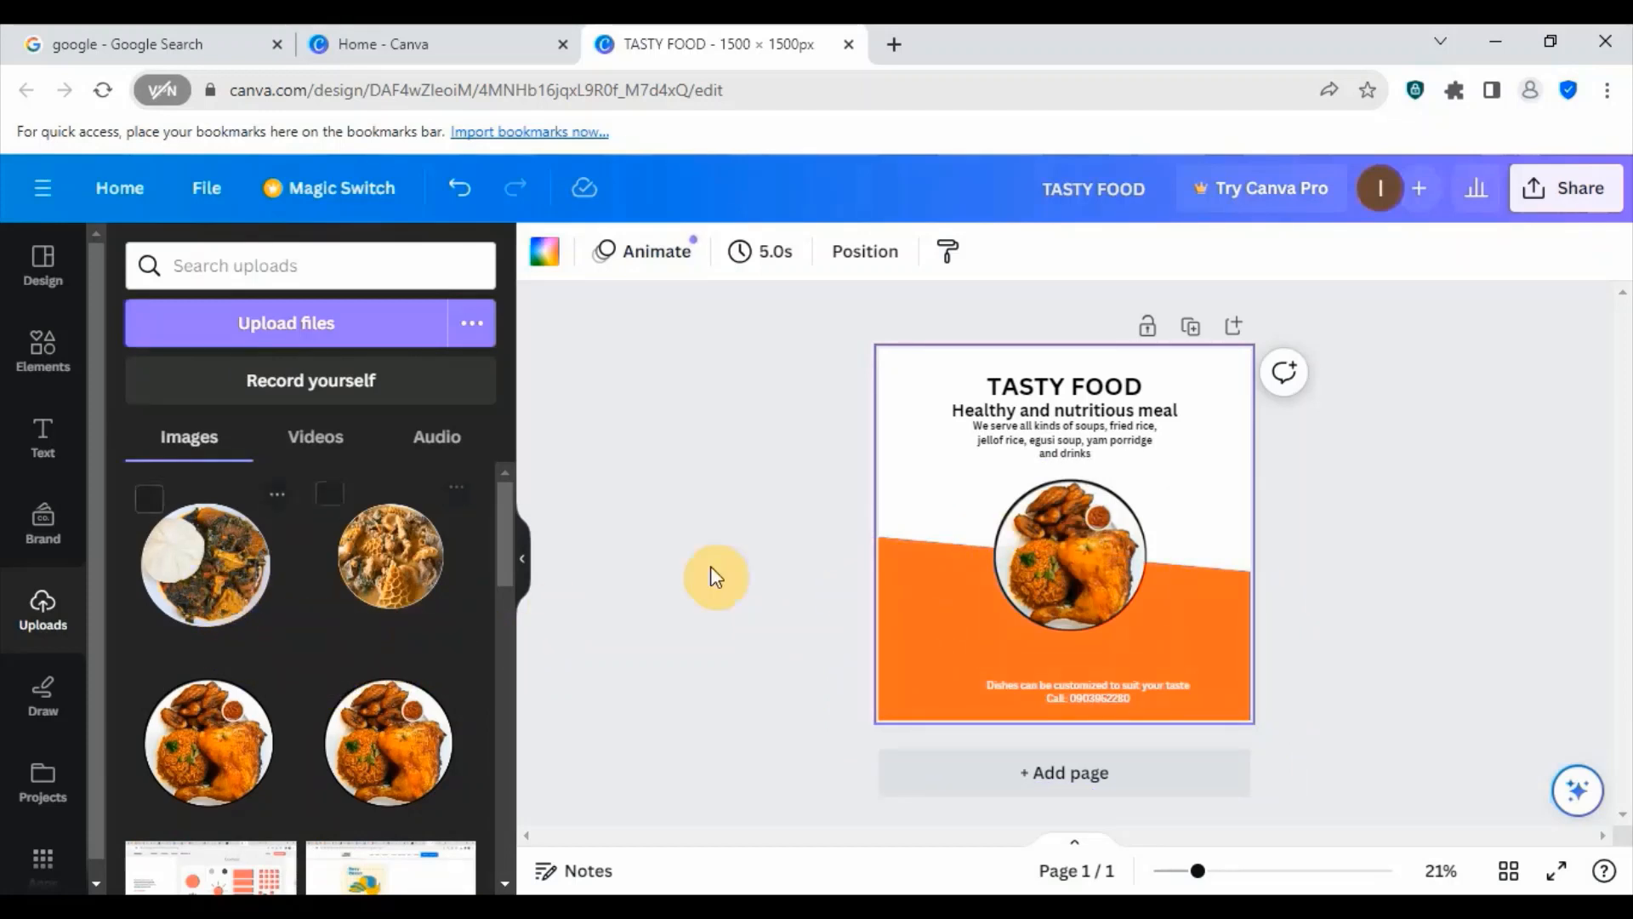
left_click(204, 580)
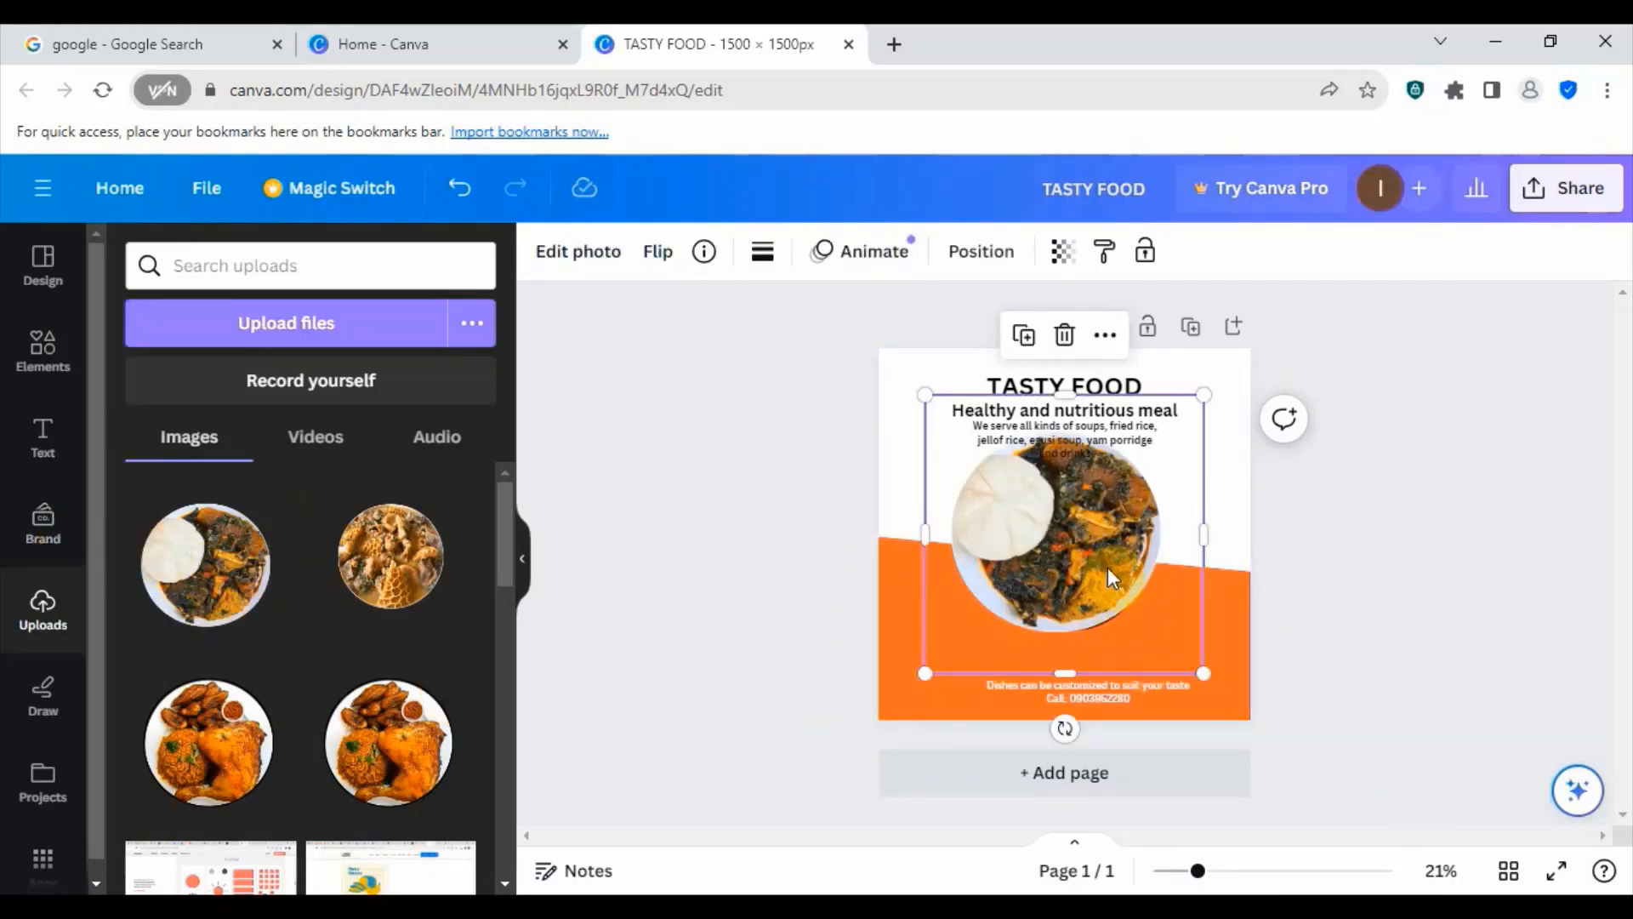
left_click_drag(1111, 578, 1065, 578)
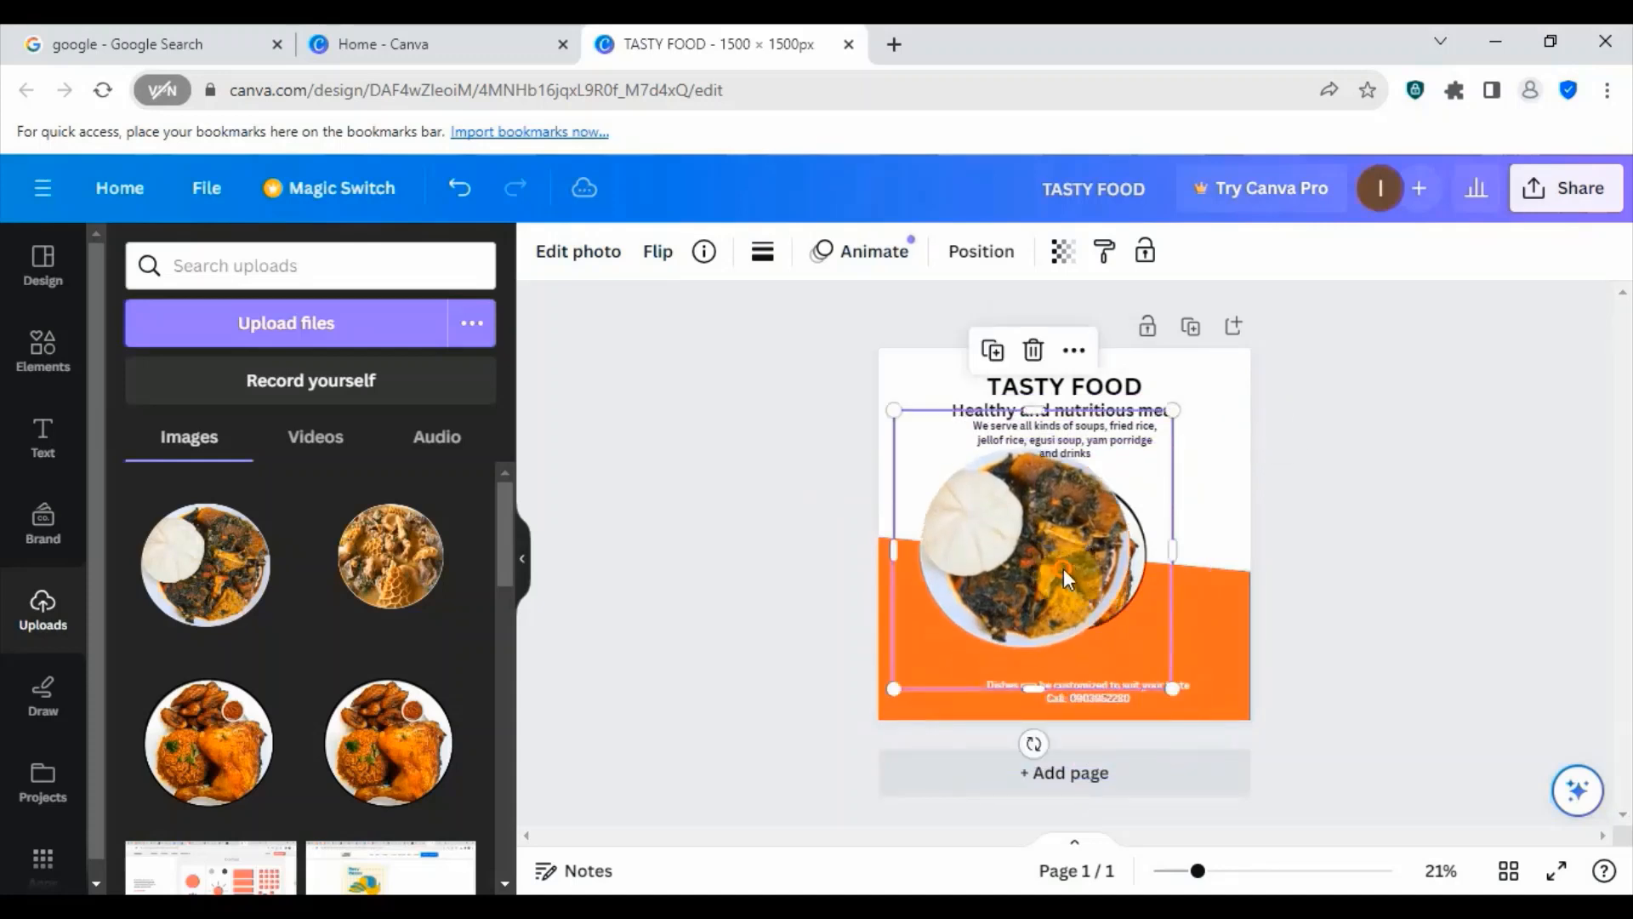
left_click_drag(1171, 687, 1073, 589)
left_click_drag(986, 515, 997, 593)
left_click_drag(1079, 665, 1034, 624)
left_click_drag(972, 579, 985, 598)
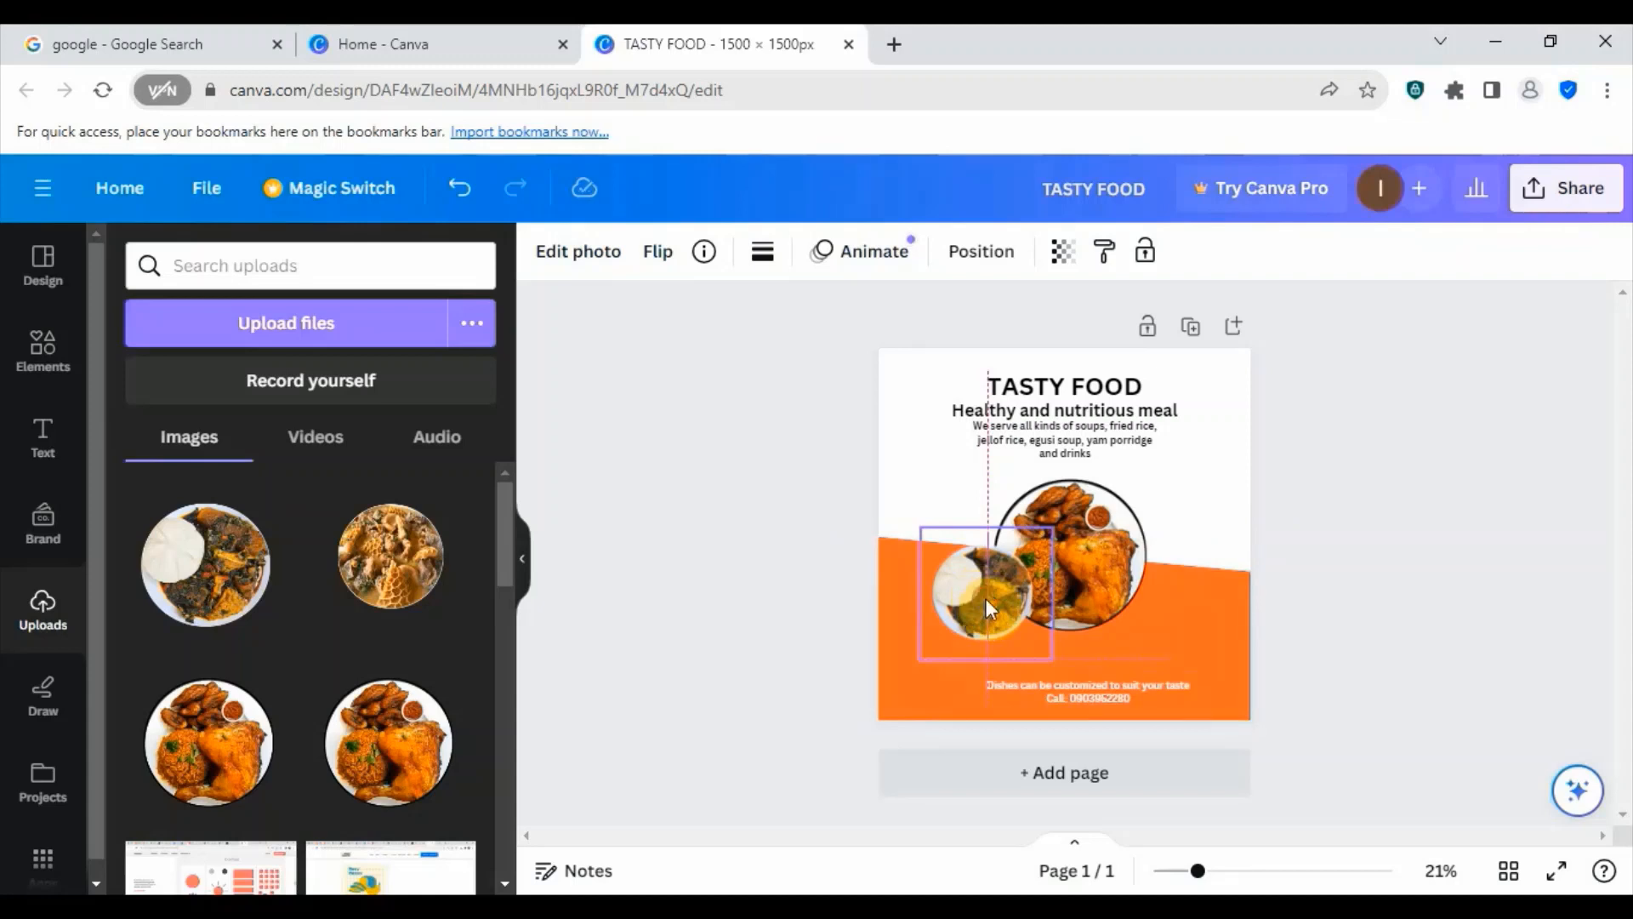
left_click(1185, 489)
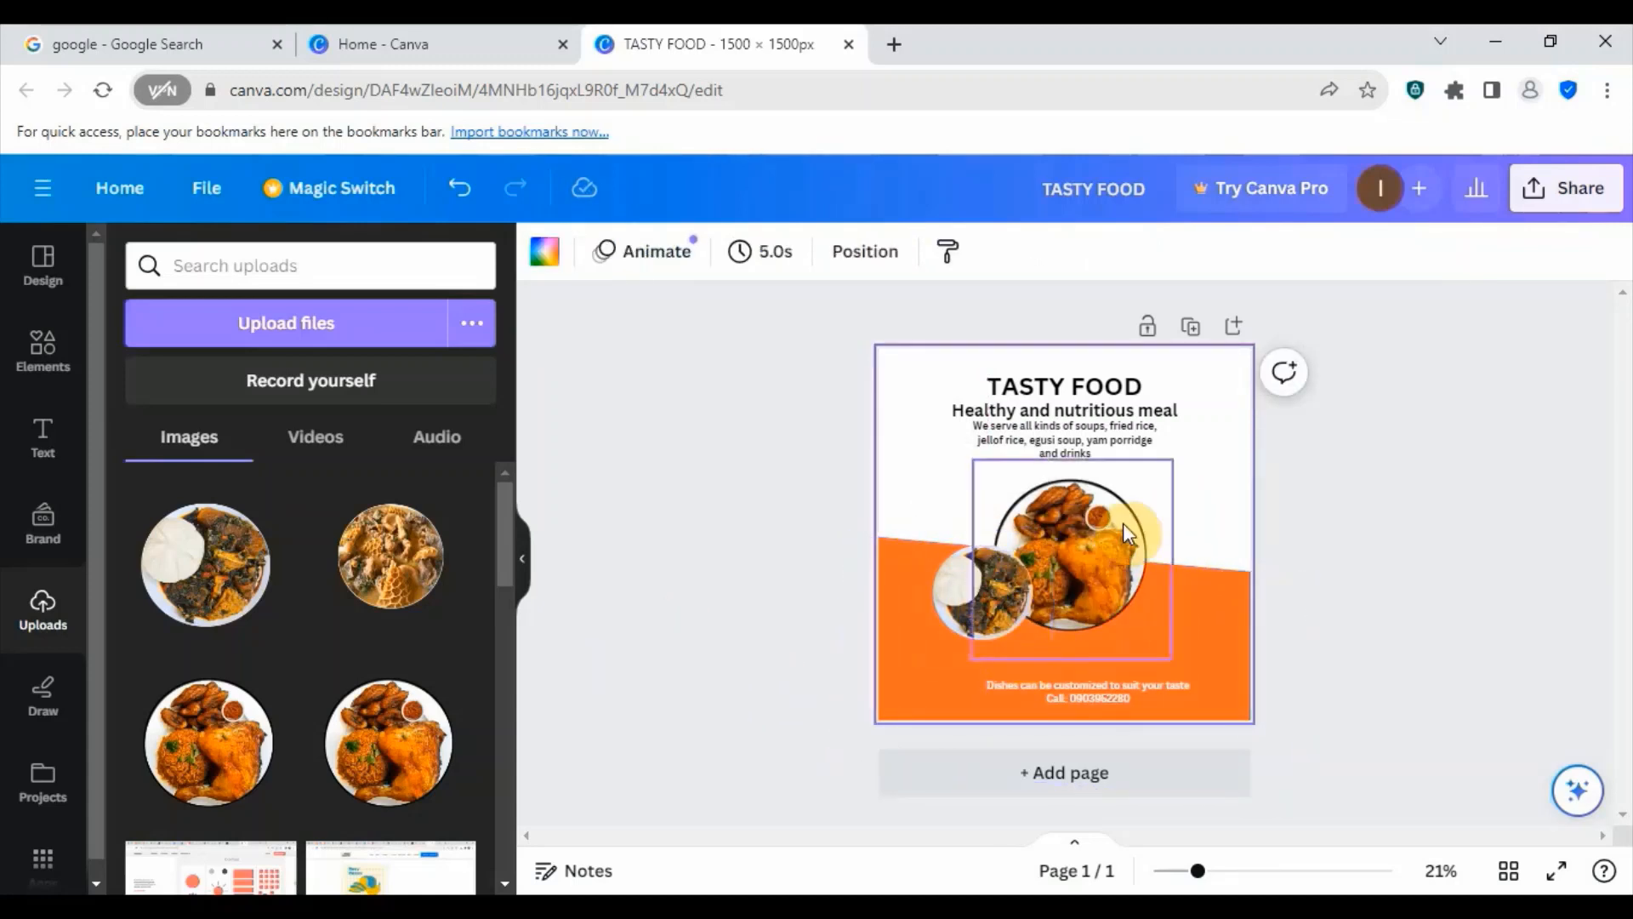
- Add the uploaded round meat dish image, scale it down and place it overlapping the lower right edge of the main food plate
left_click(404, 564)
left_click_drag(1065, 549, 1151, 626)
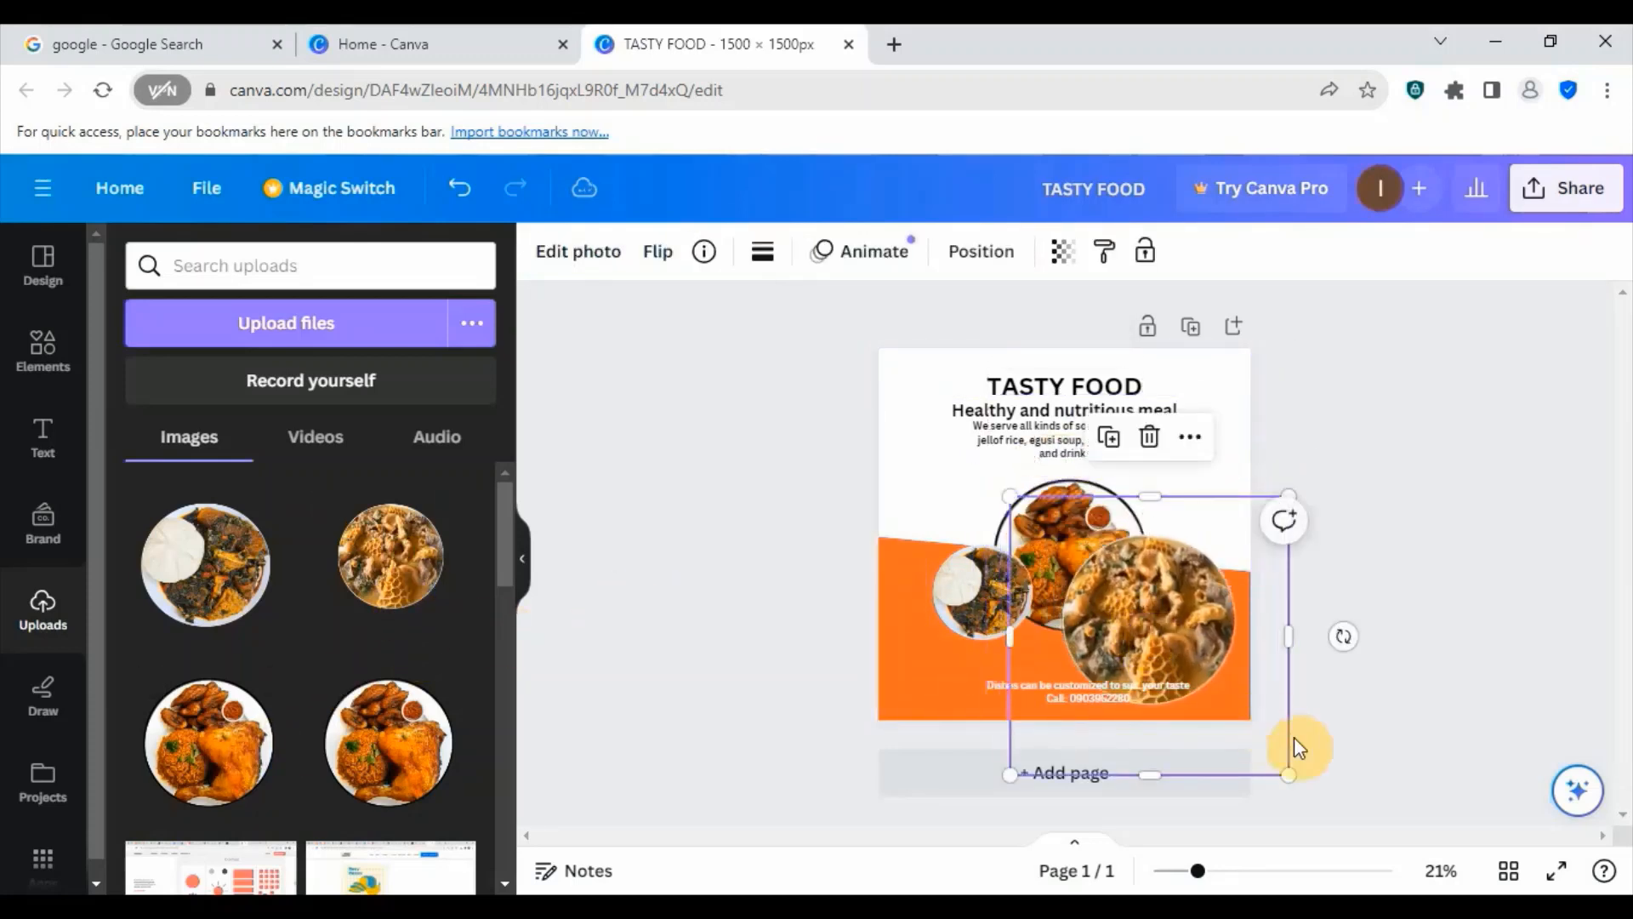
left_click_drag(1288, 774, 1214, 660)
left_click_drag(1134, 583, 1163, 591)
left_click_drag(1223, 687, 1205, 670)
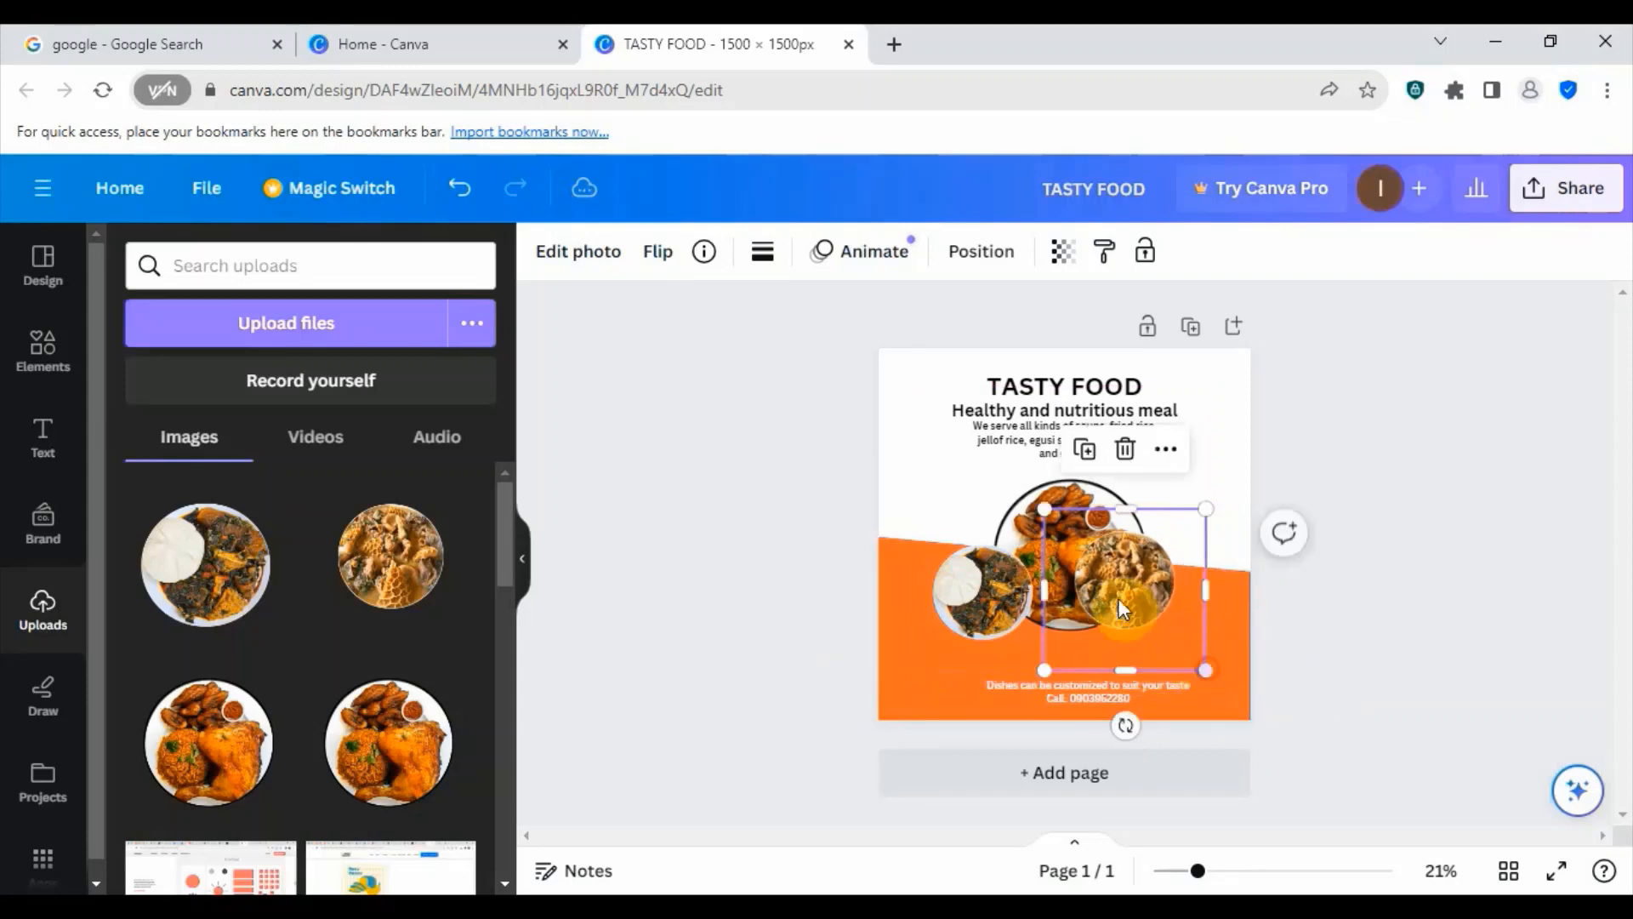
left_click_drag(1123, 606, 1136, 619)
- Move the orange shape slightly up and shift the soup-and-swallow plate slightly down and right
left_click(922, 665)
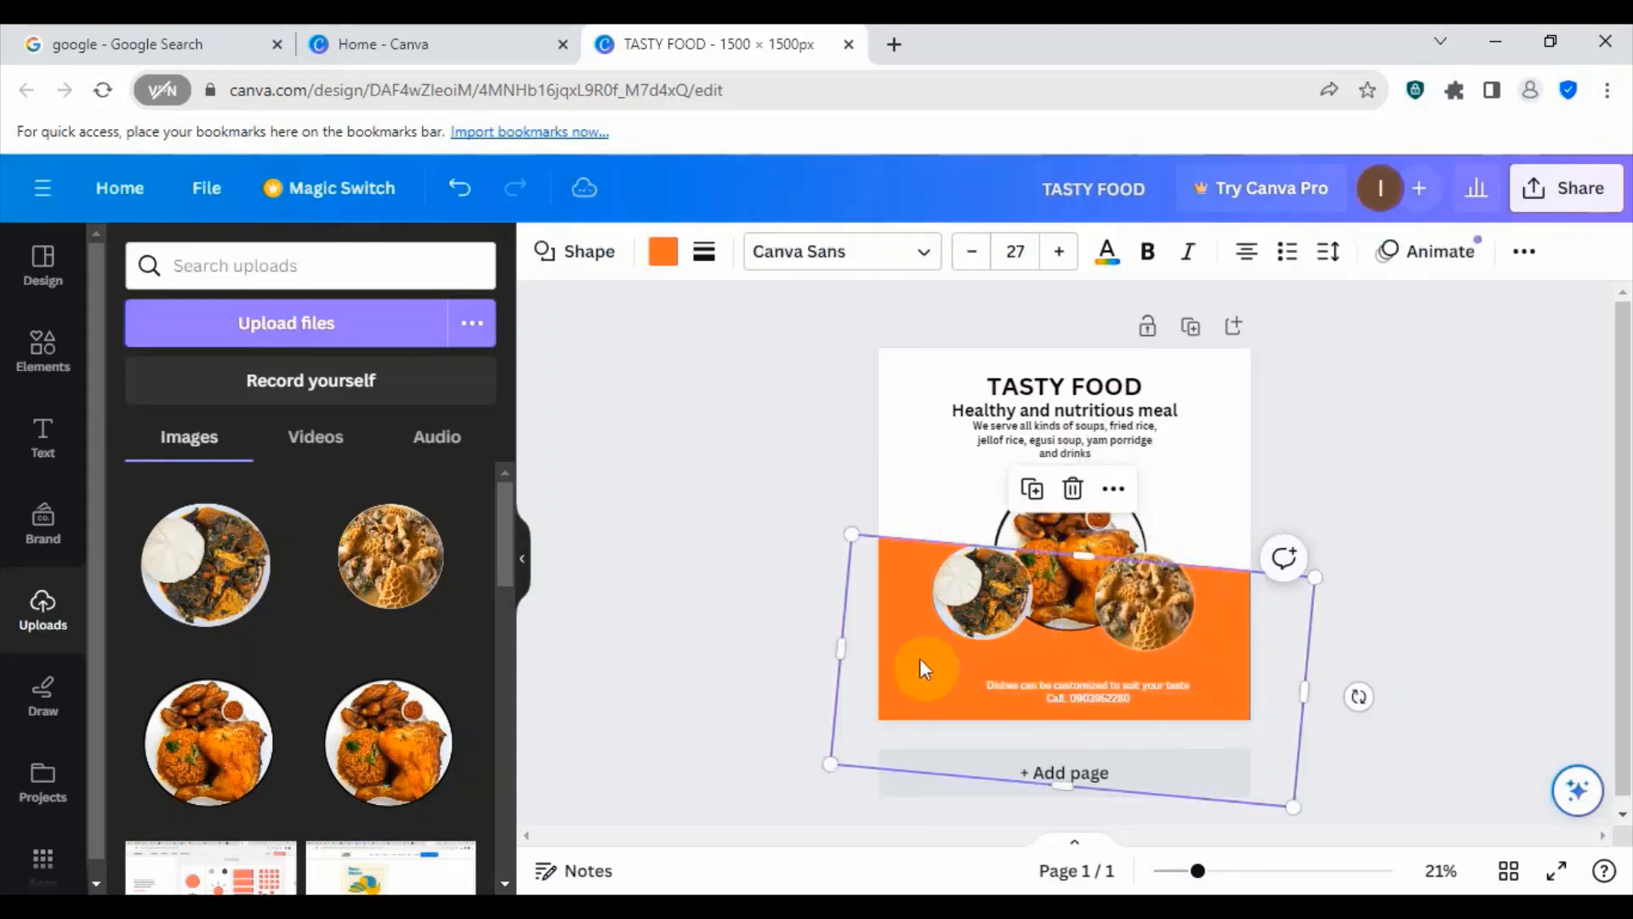
left_click_drag(920, 659, 990, 618)
left_click(1194, 492)
left_click(977, 615)
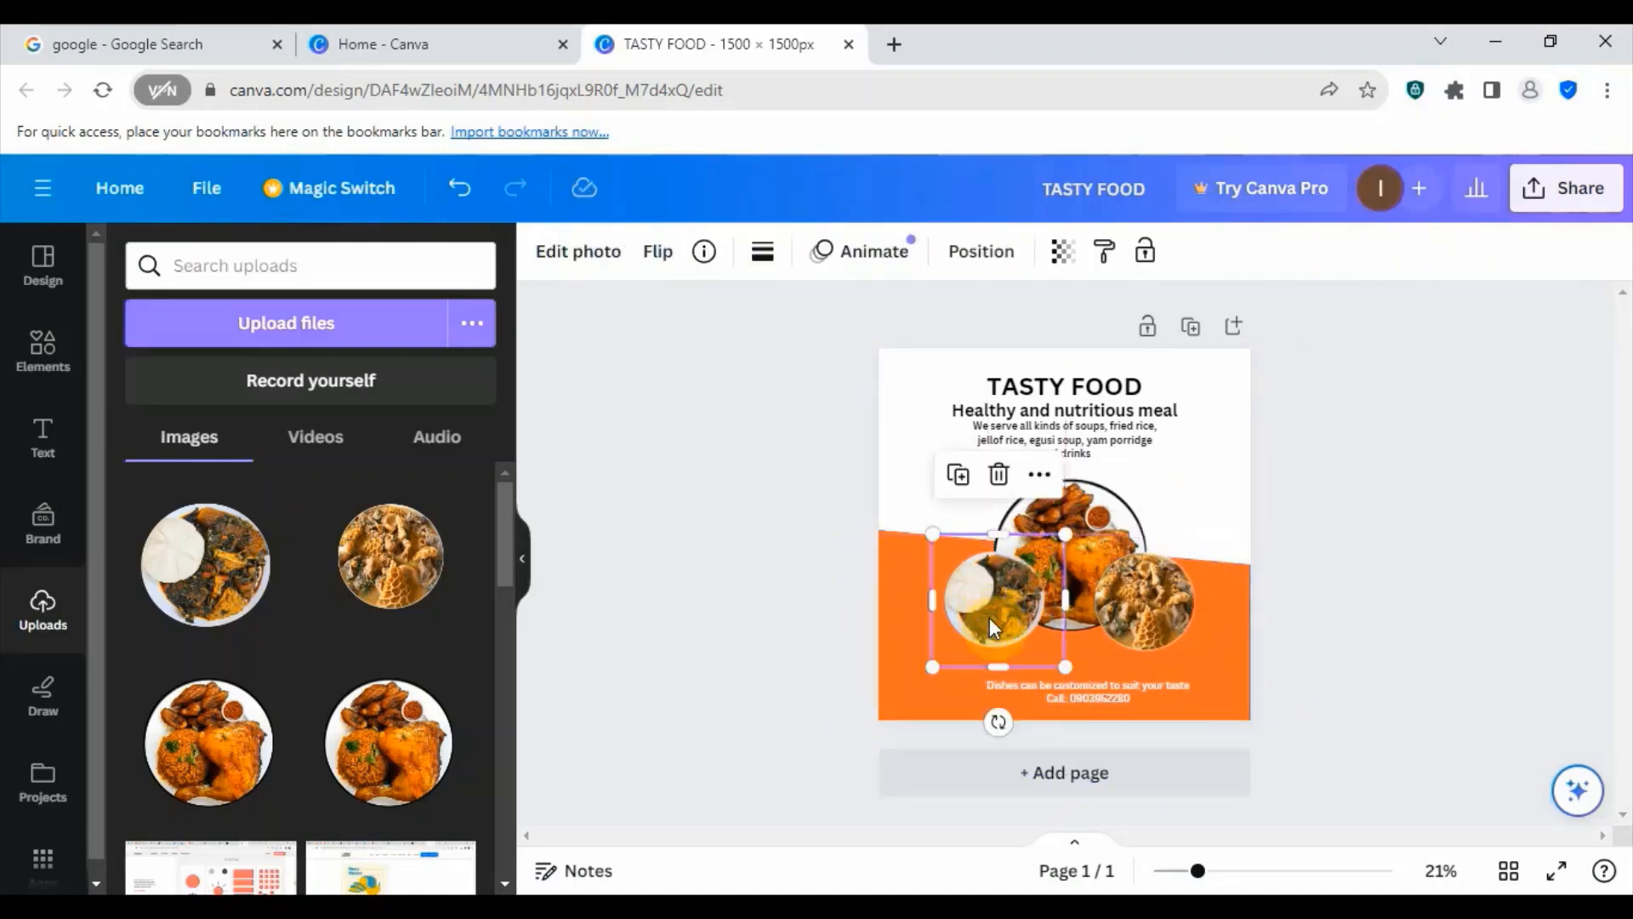
- Scale the round meat dish image down slightly and reposition it beside the main food plate
left_click(1150, 627)
left_click_drag(1230, 691, 1214, 678)
left_click_drag(1156, 619, 1164, 625)
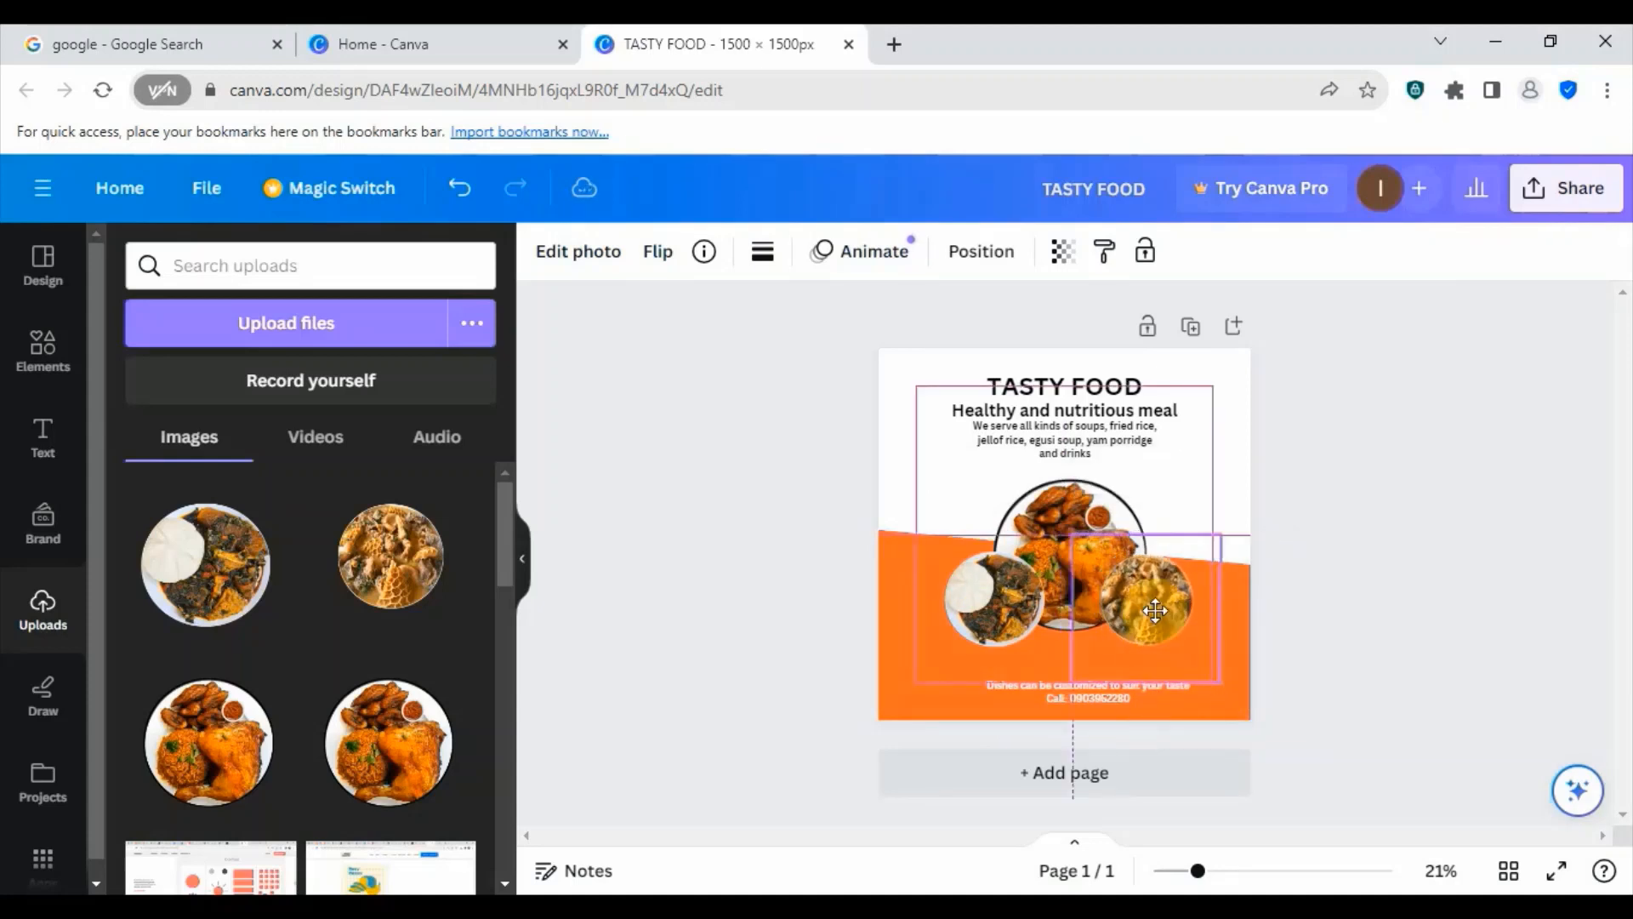
- Scale the soup-and-swallow plate down slightly and move it a little lower beside the main food plate
left_click(991, 608)
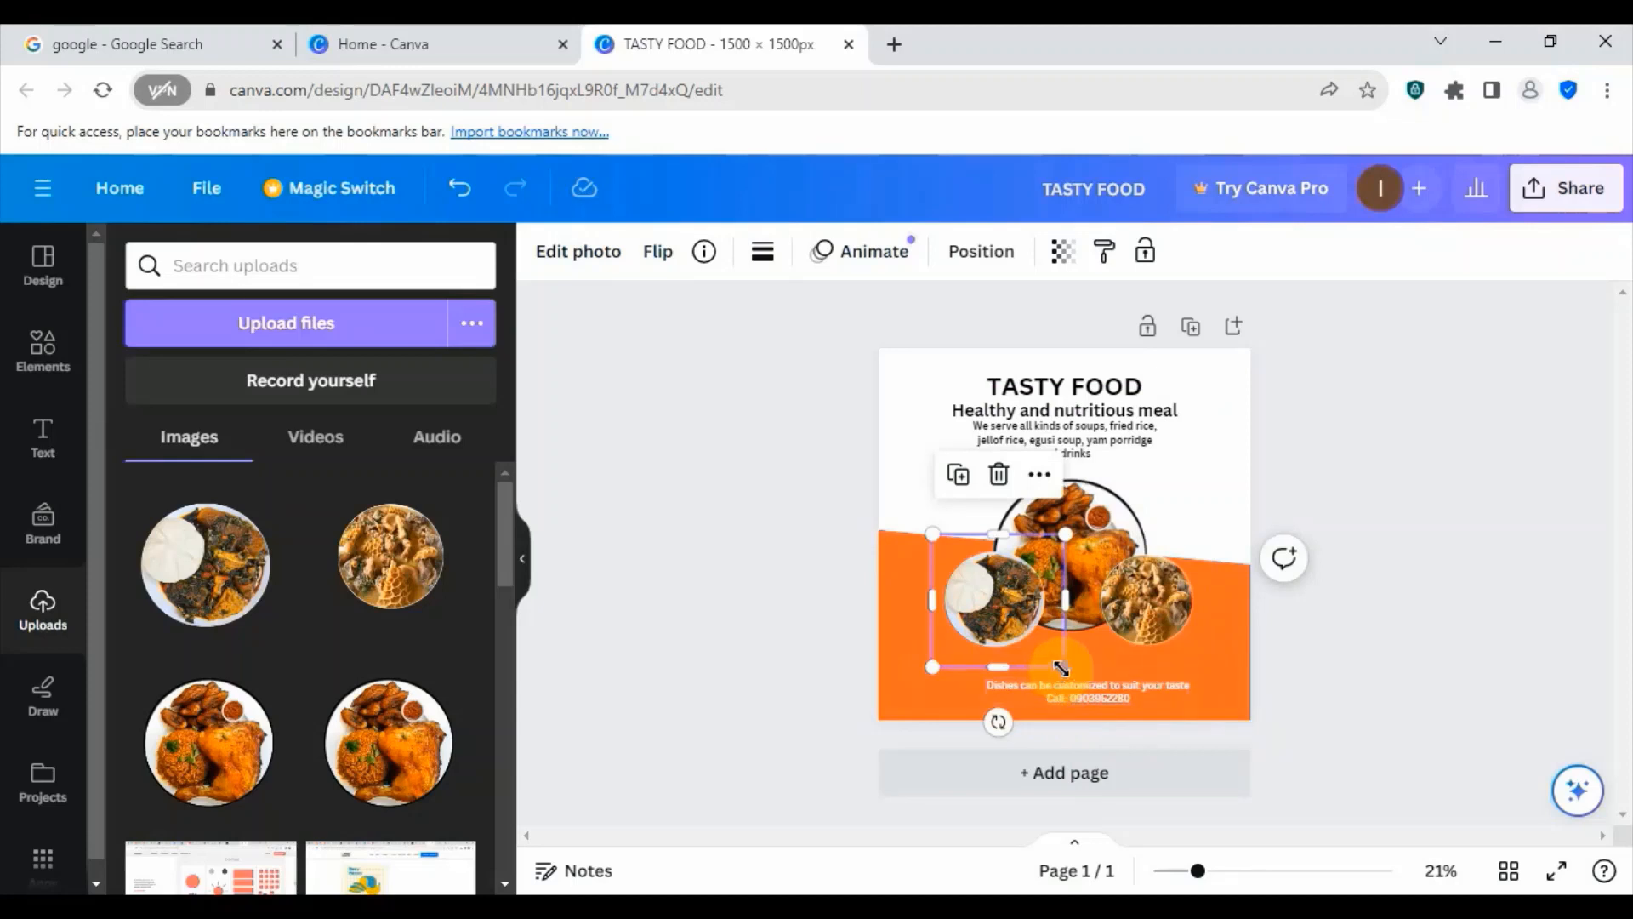
left_click_drag(1061, 667, 1057, 661)
left_click(1020, 605)
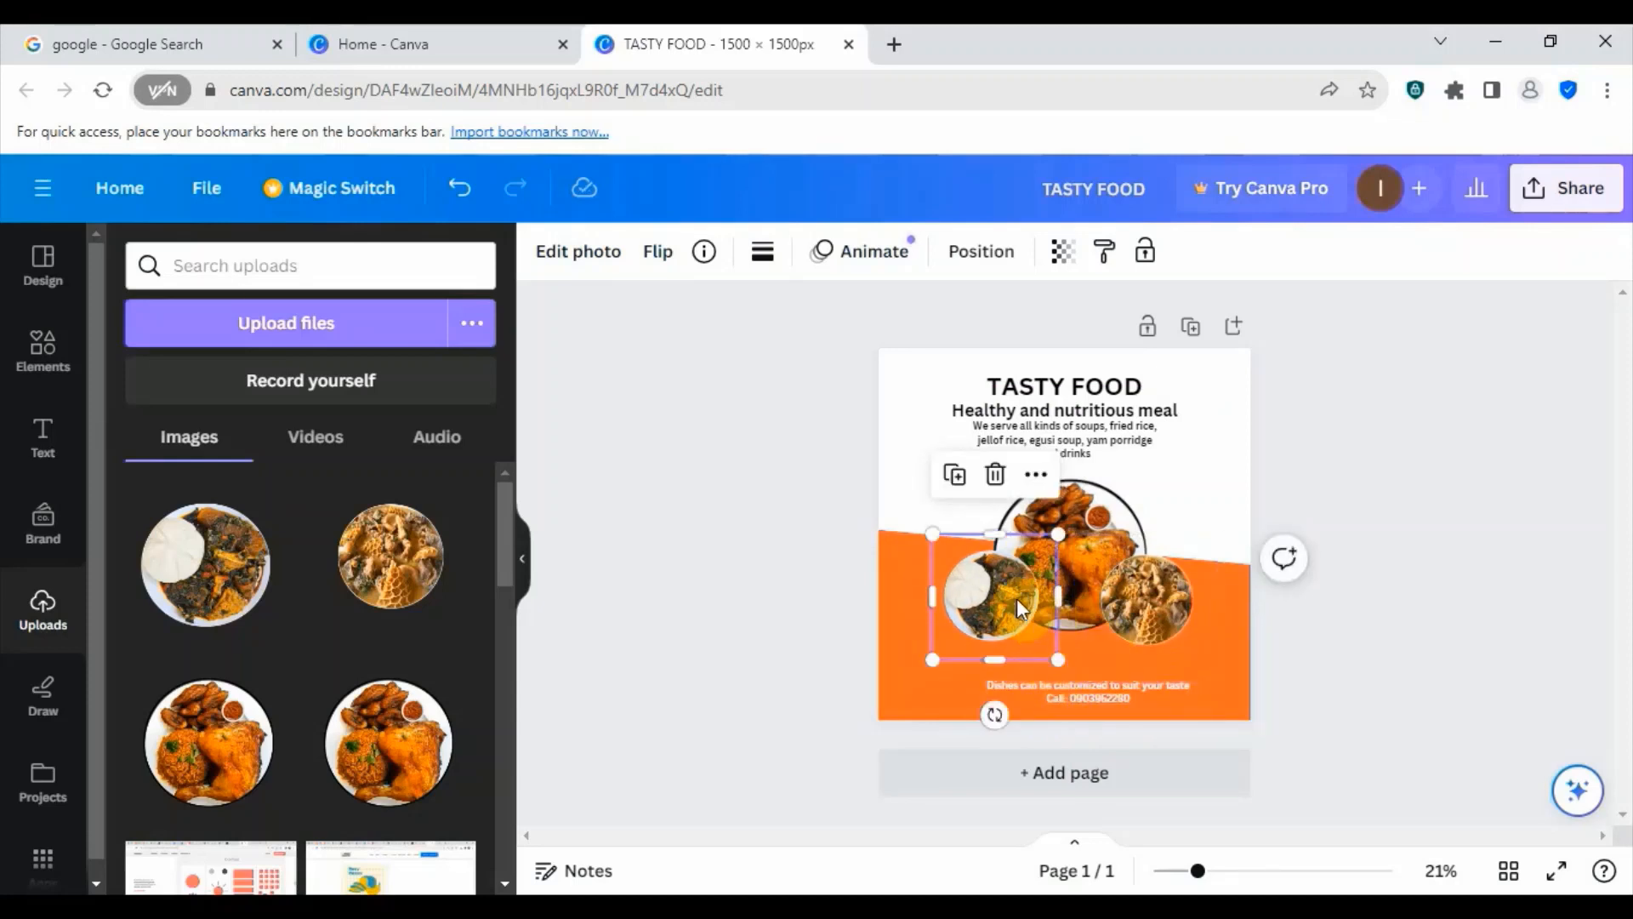
left_click_drag(1002, 611, 999, 605)
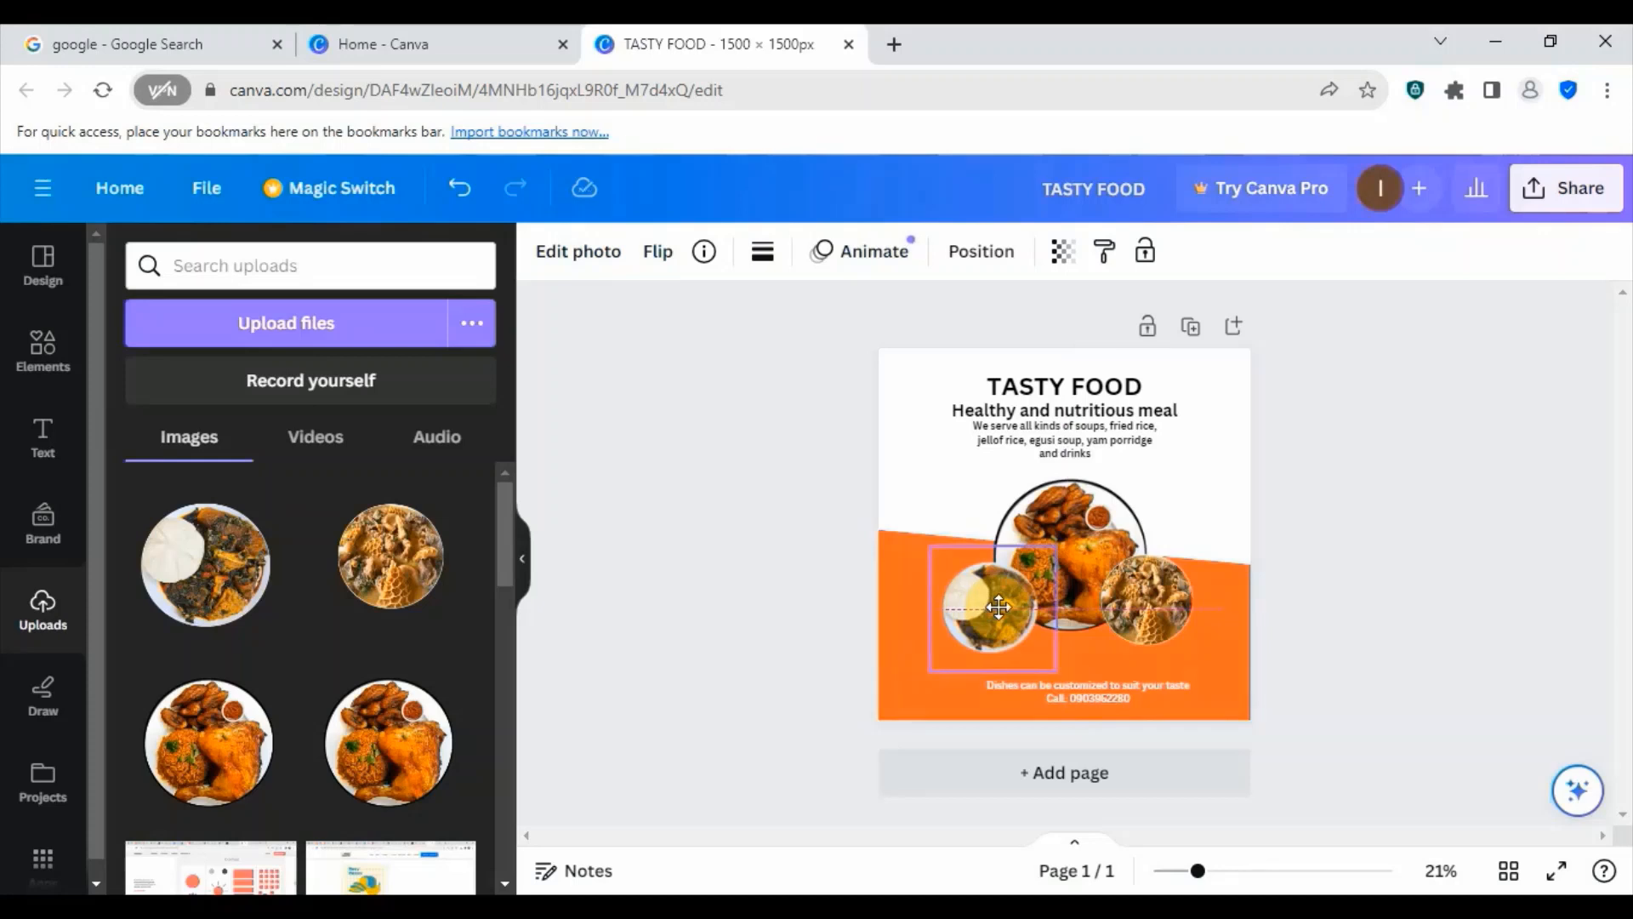
left_click_drag(999, 605, 999, 605)
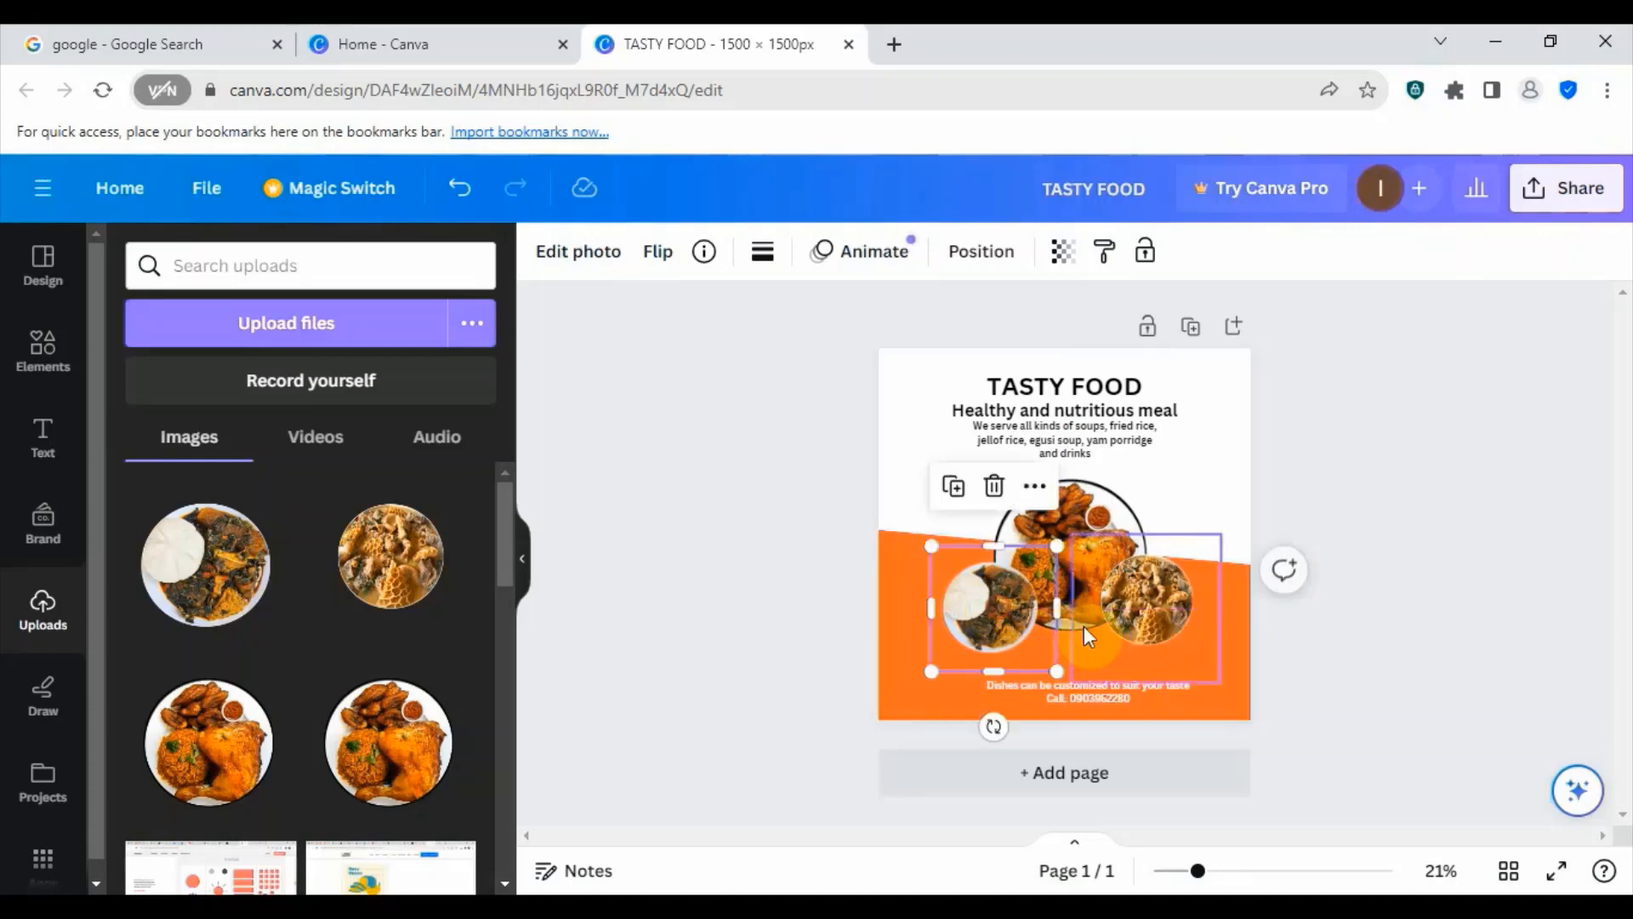
- Align the two small dish images at the same height and space them slightly further apart around the main food plate
left_click(1155, 613)
mouse_move(1153, 604)
left_mouse_down()
mouse_move(997, 638)
mouse_move(989, 615)
mouse_move(1067, 634)
mouse_move(1146, 618)
left_mouse_up()
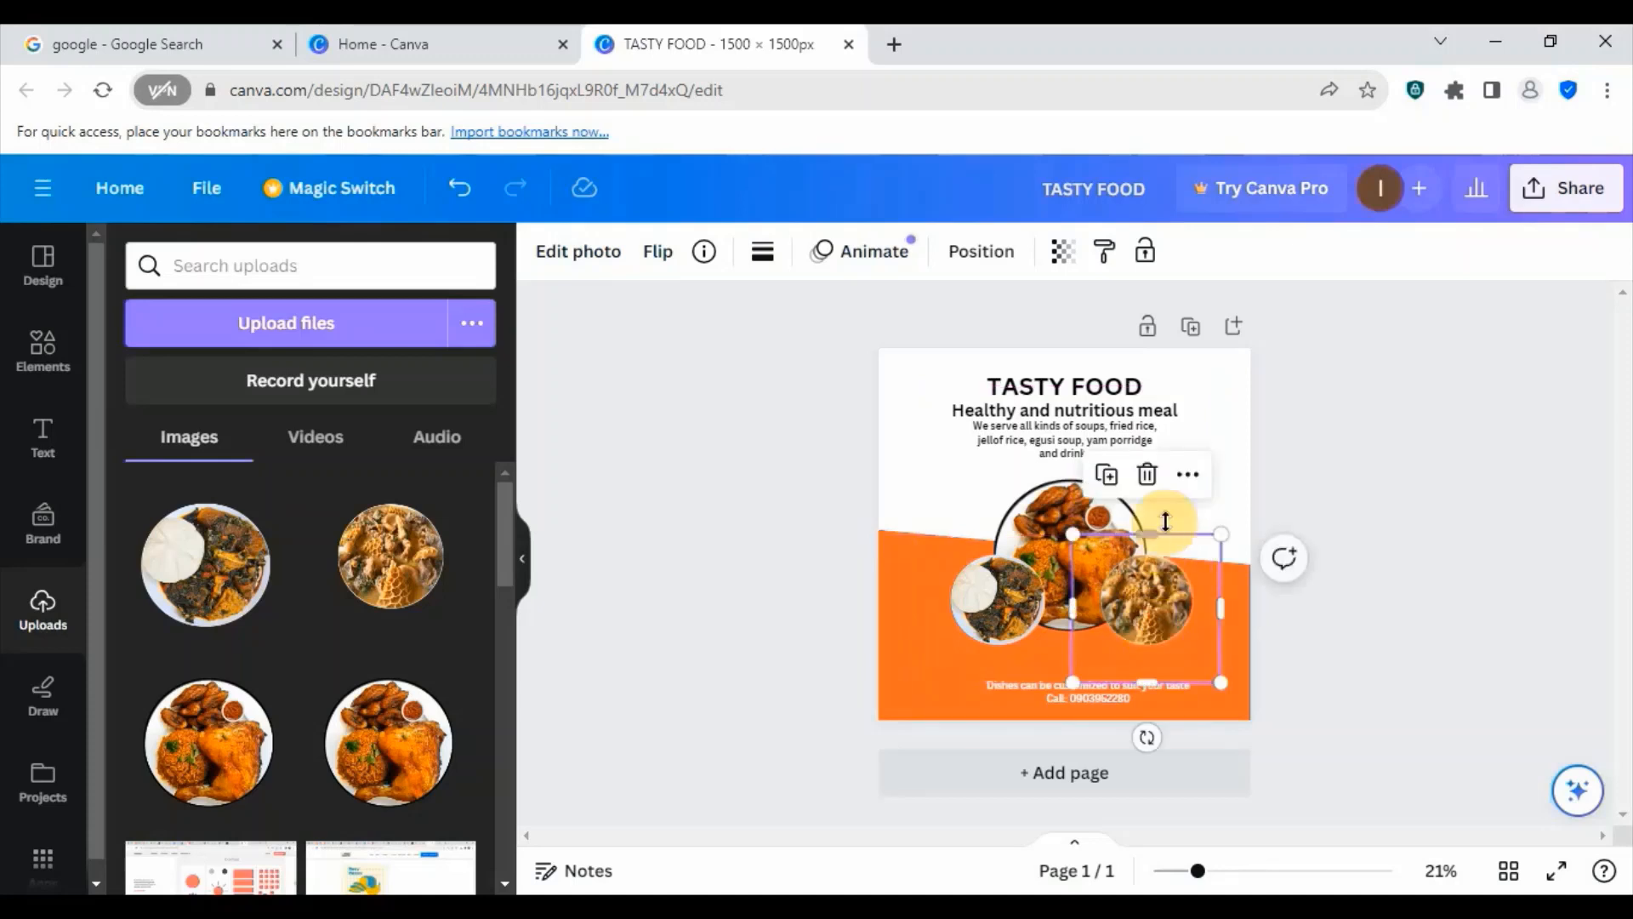
left_click(1225, 448)
left_click_drag(1016, 595, 1001, 596)
left_click_drag(1145, 618, 1153, 618)
left_click(1426, 579)
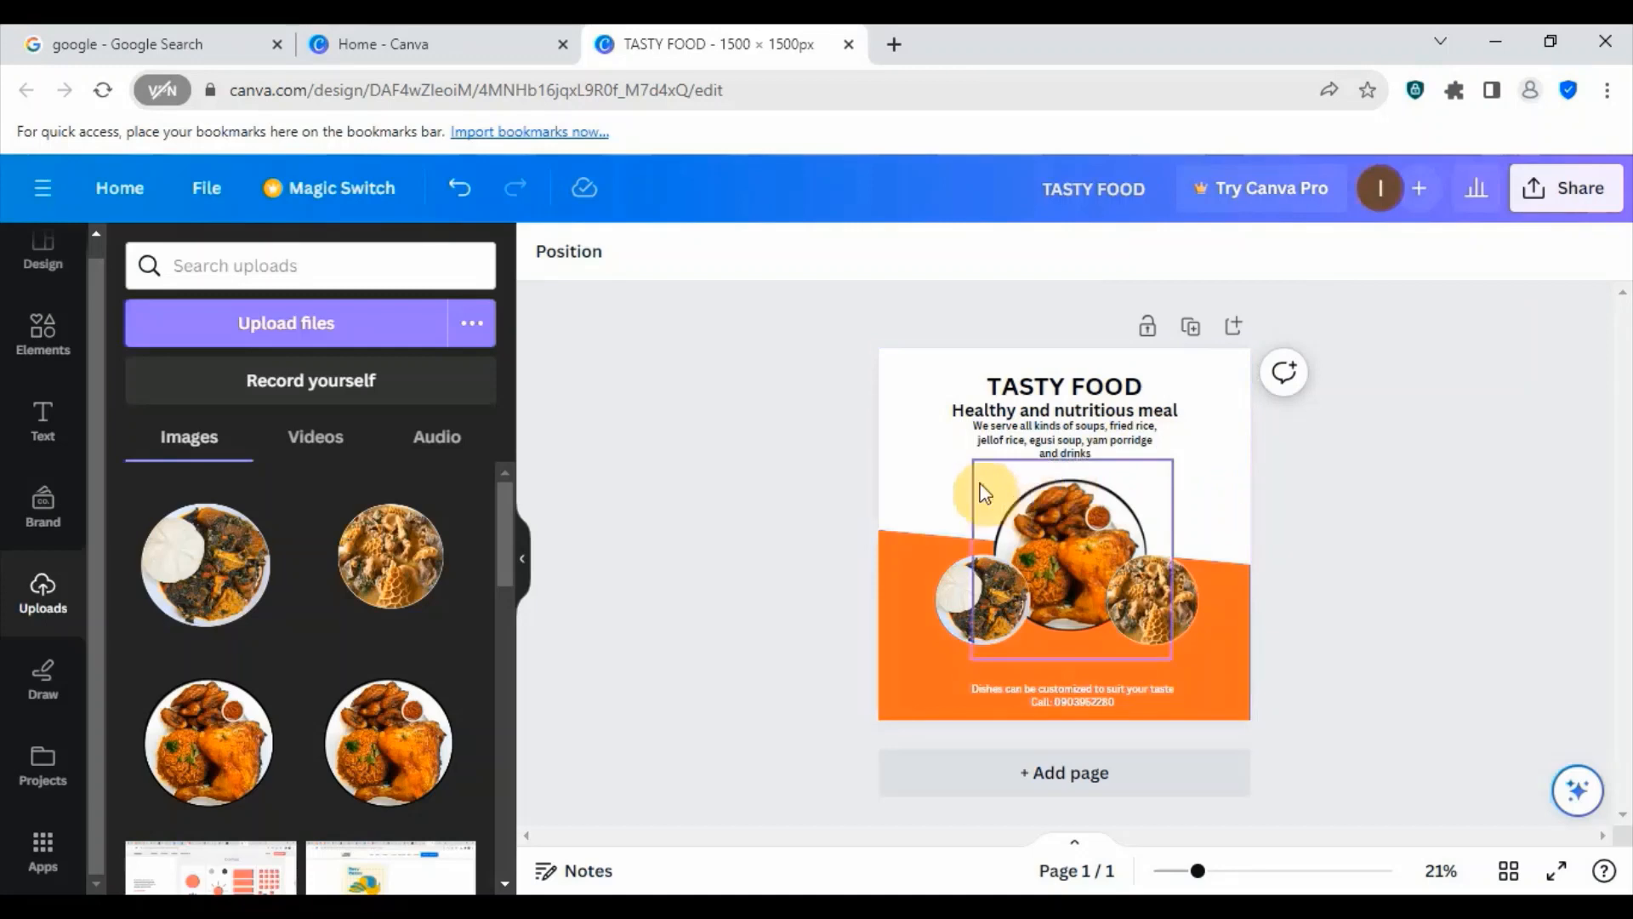
- Move the "We serve all kinds of soups" text slightly down and colour the "Healthy and nutritious meal" subheading the document's orange
left_click_drag(1068, 439, 1069, 448)
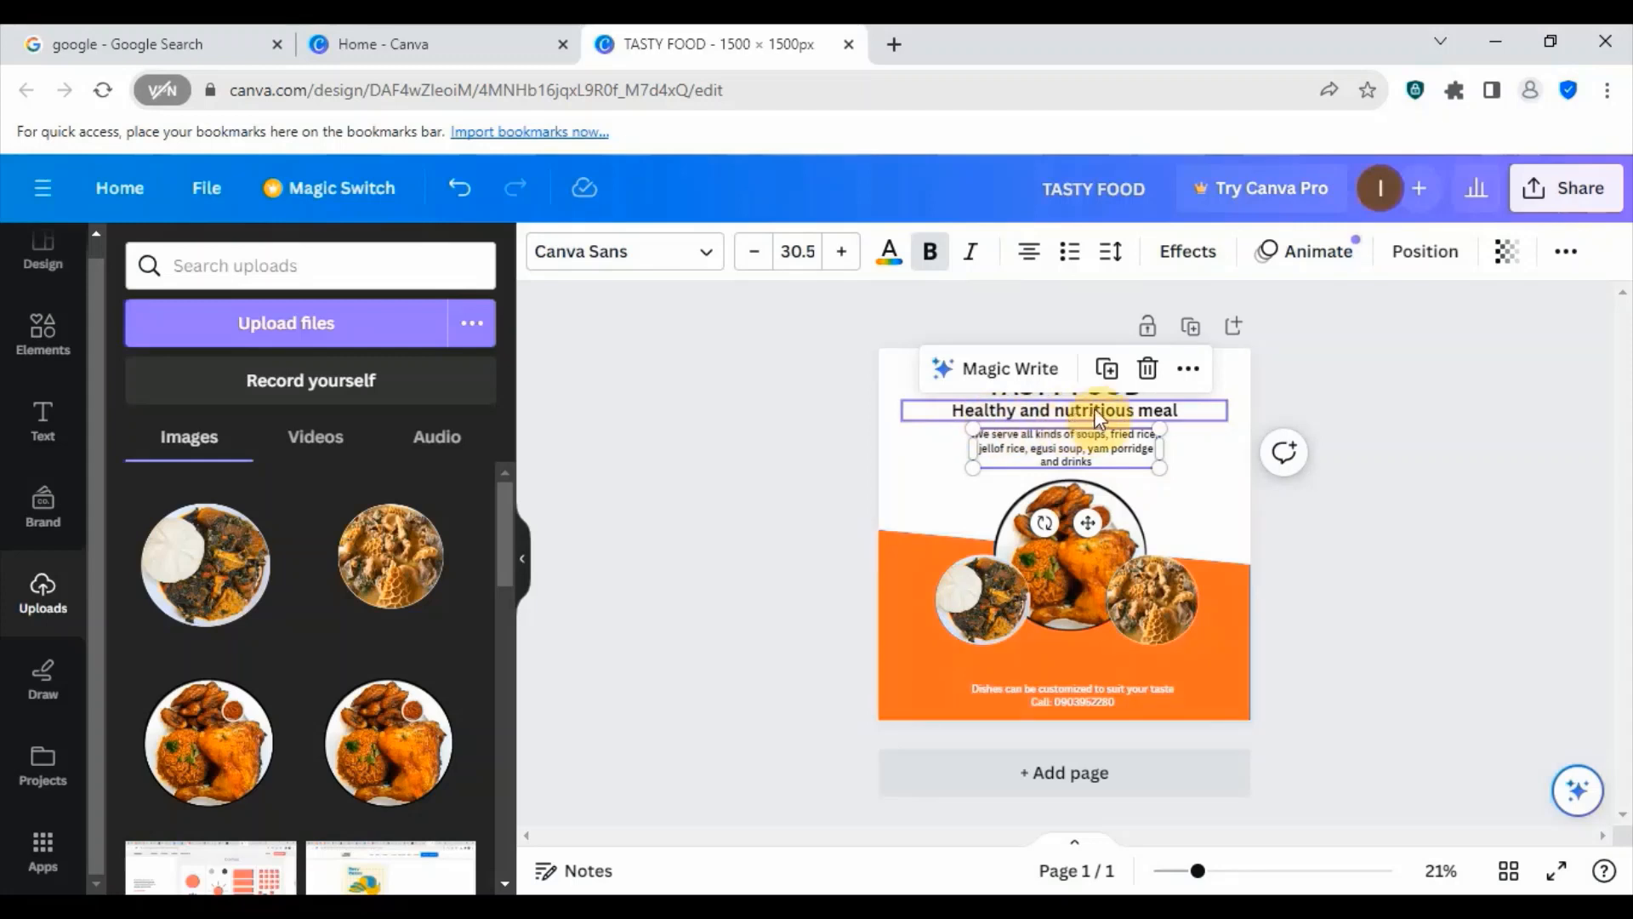
left_click(1095, 415)
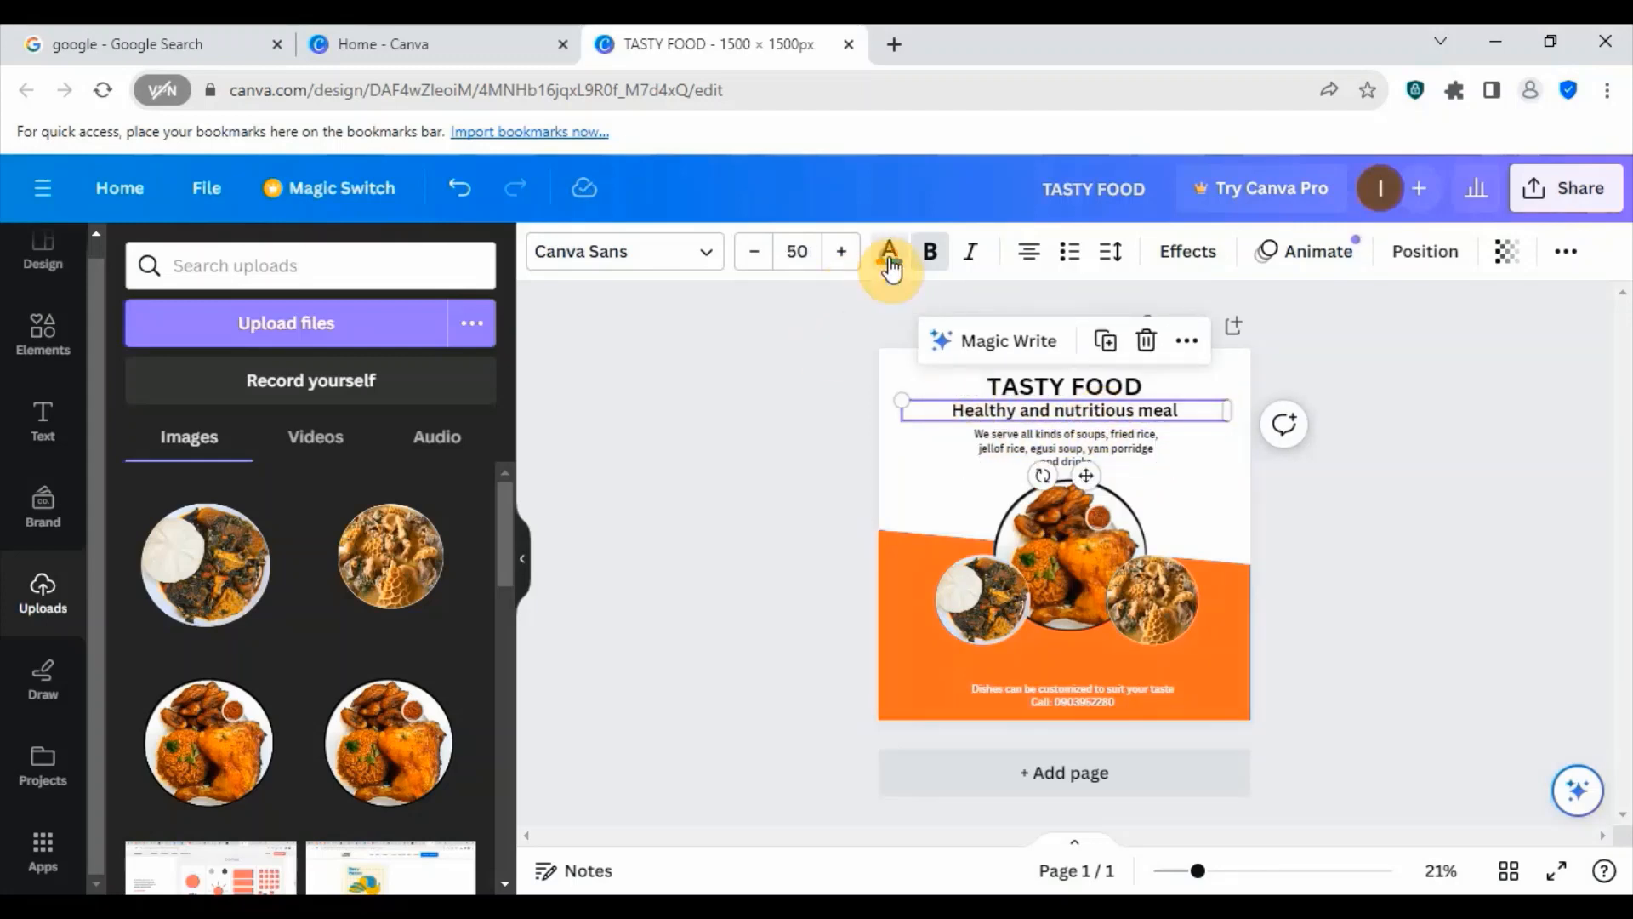
left_click(890, 266)
left_click(258, 395)
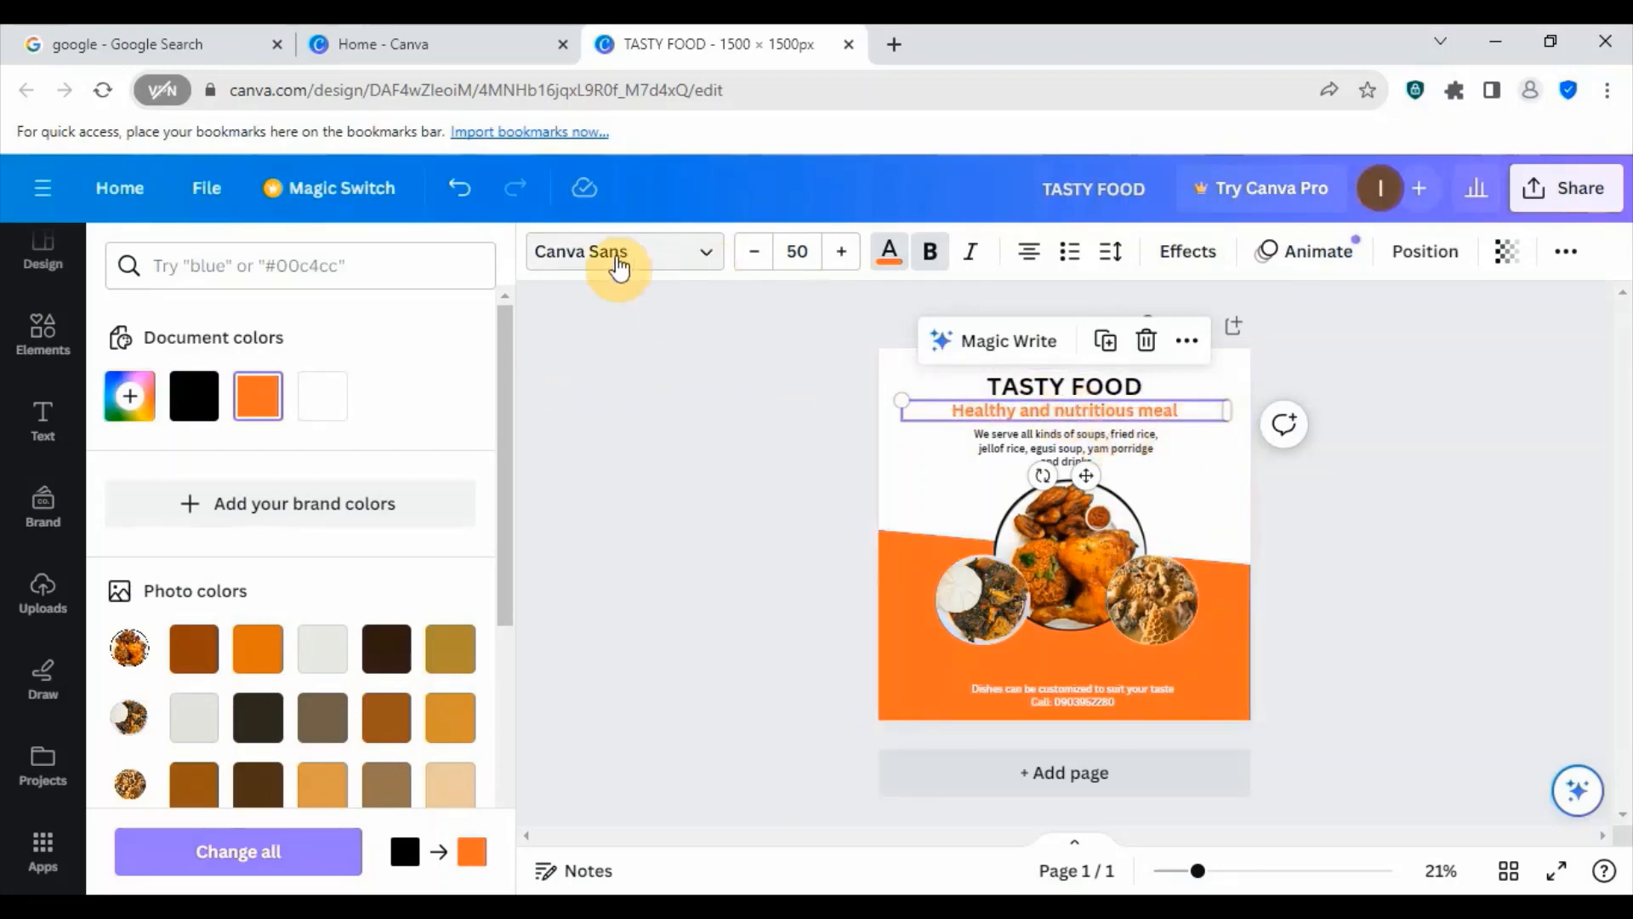
- Search the fonts for "brittany" and apply Brittany to the "Healthy and nutritious meal" subheading
left_click(711, 252)
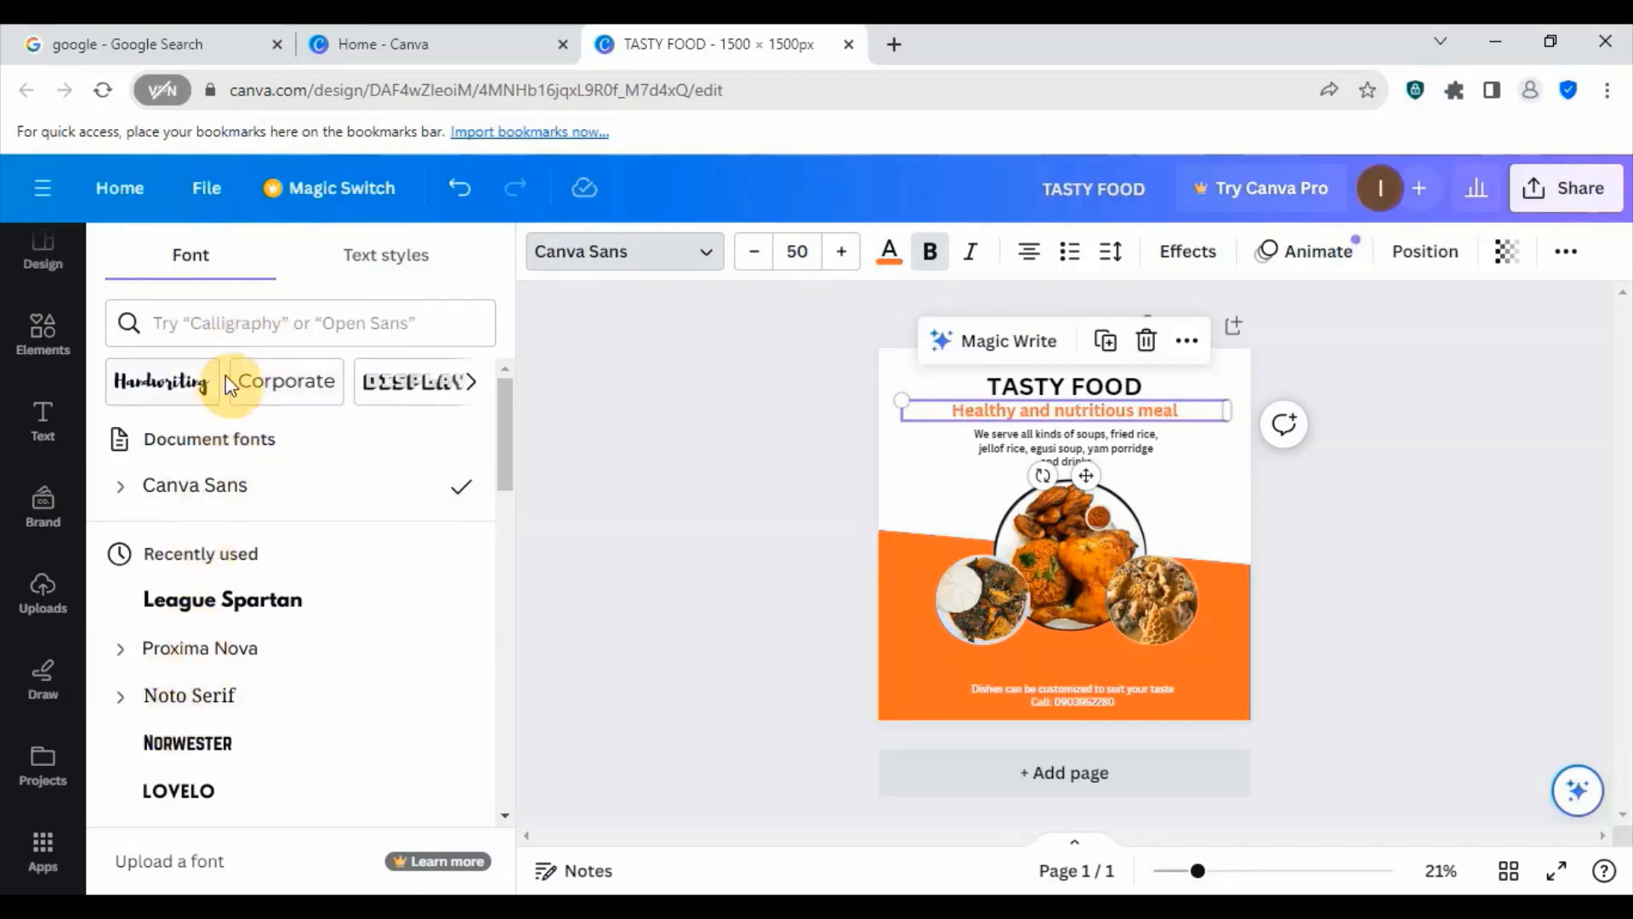
scroll(272, 586, "down", 15)
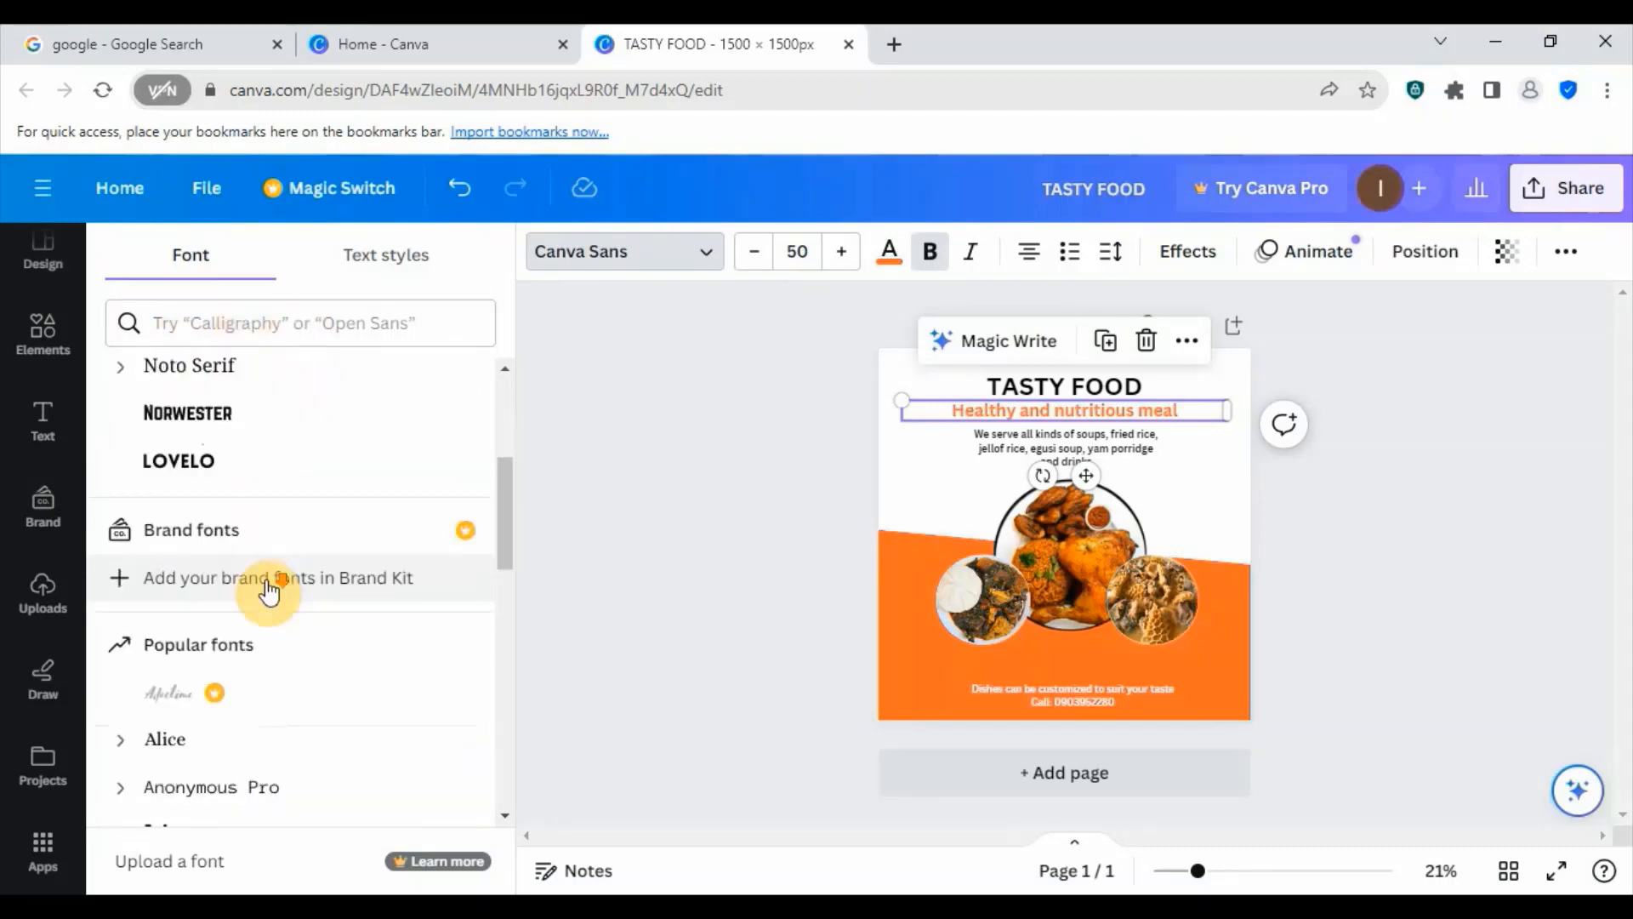
scroll(255, 605, "down", 10)
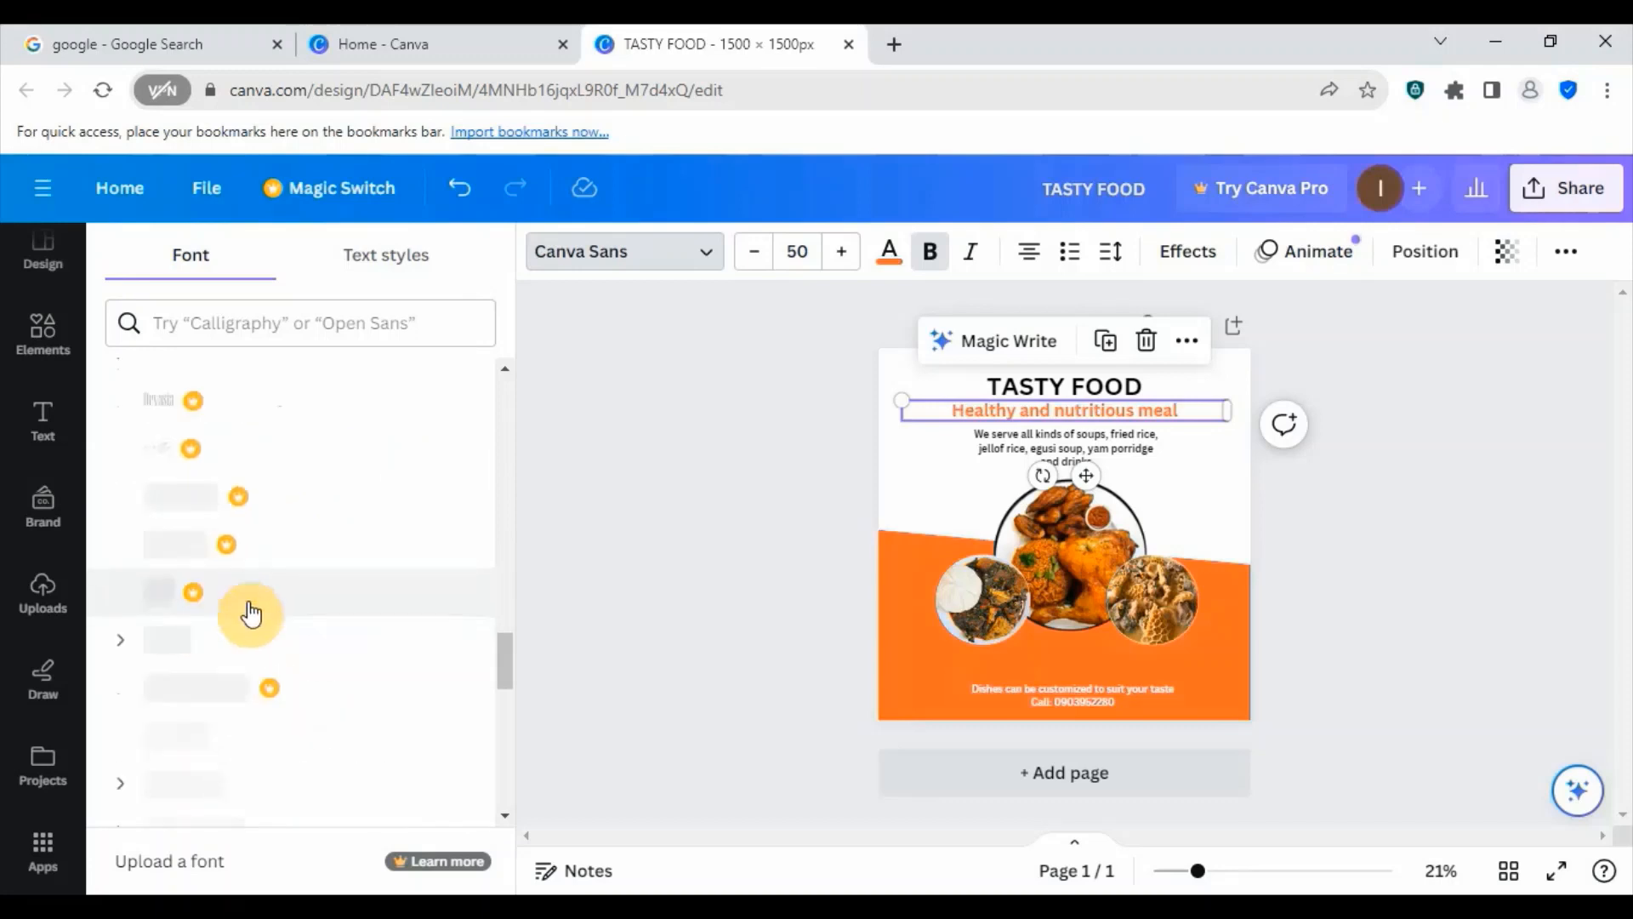
scroll(248, 621, "up", 8)
scroll(247, 628, "up", 15)
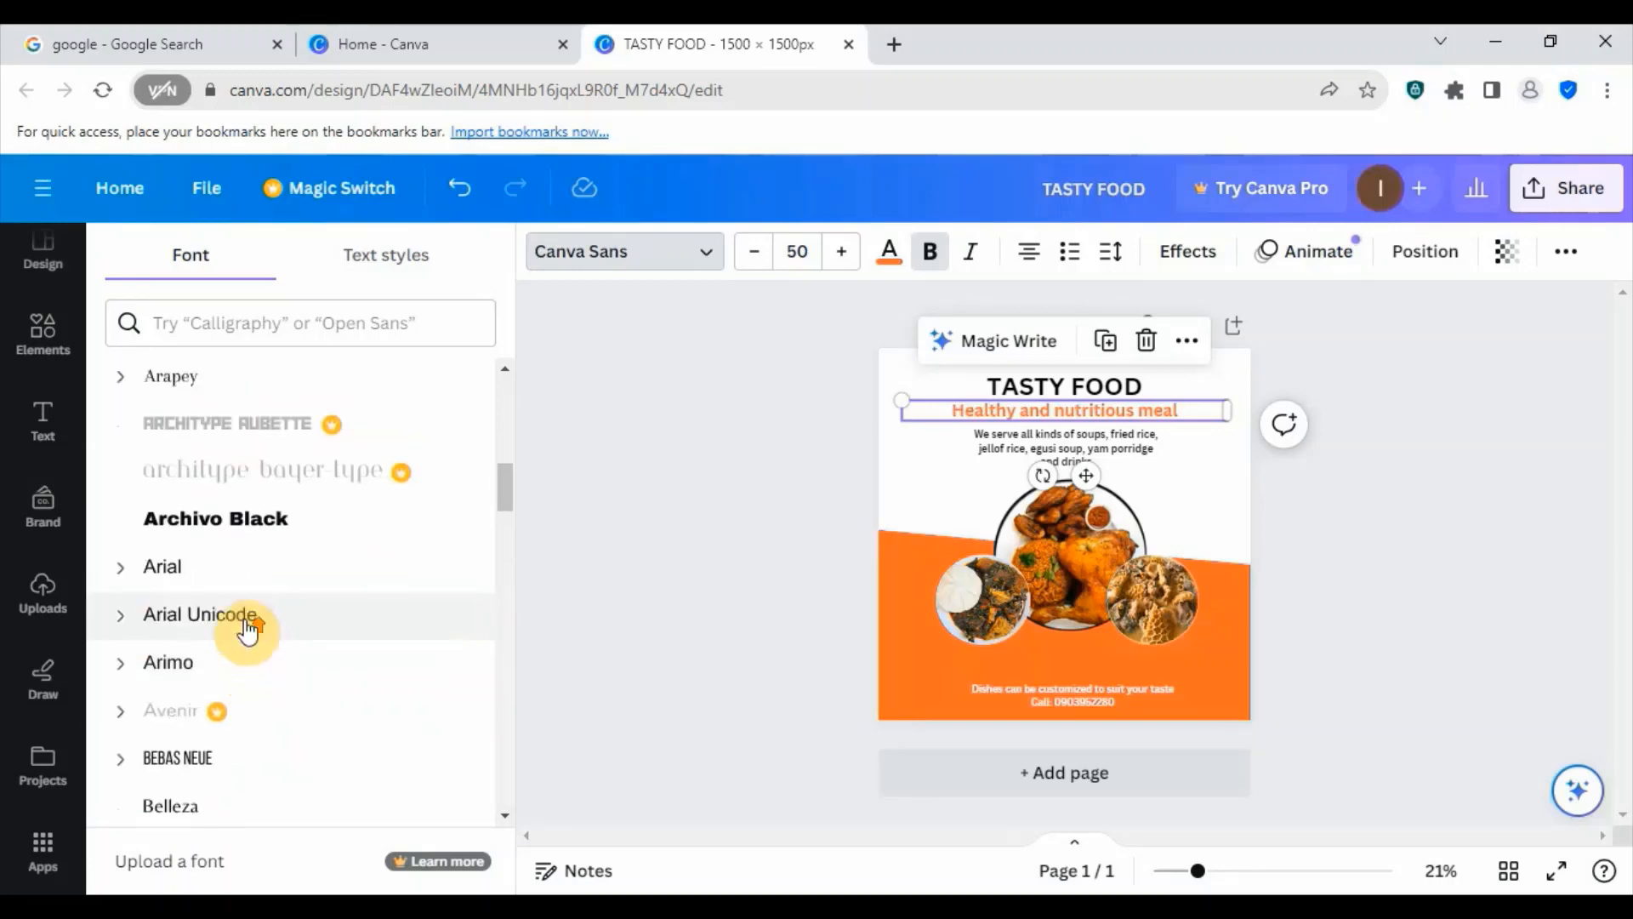
left_click(179, 323)
type("br")
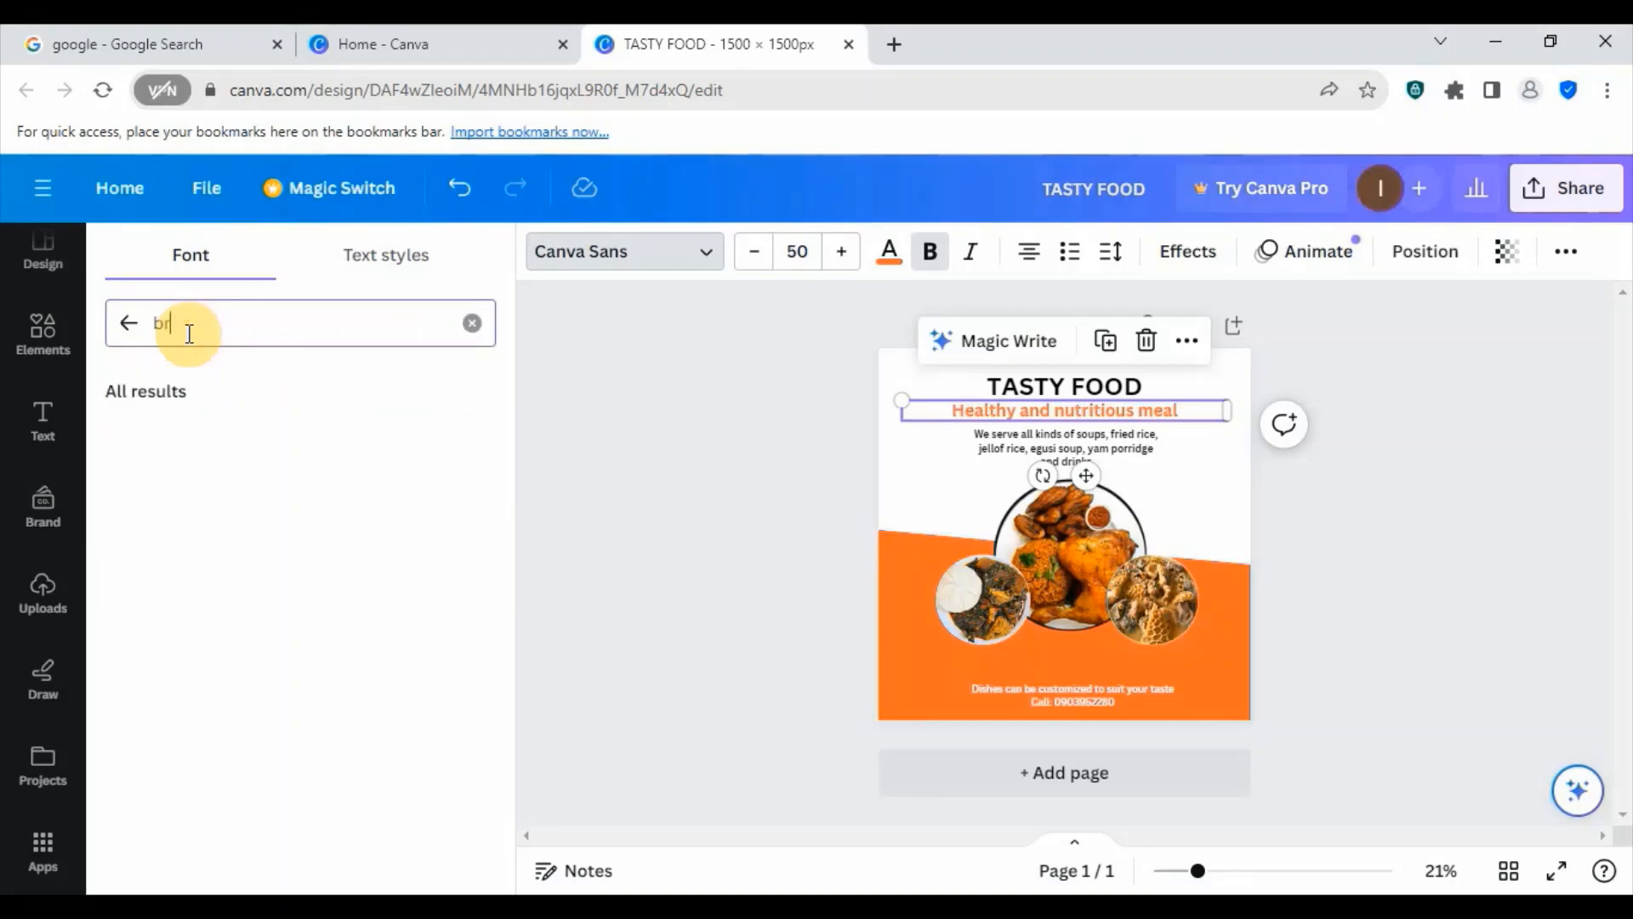
type("ittany")
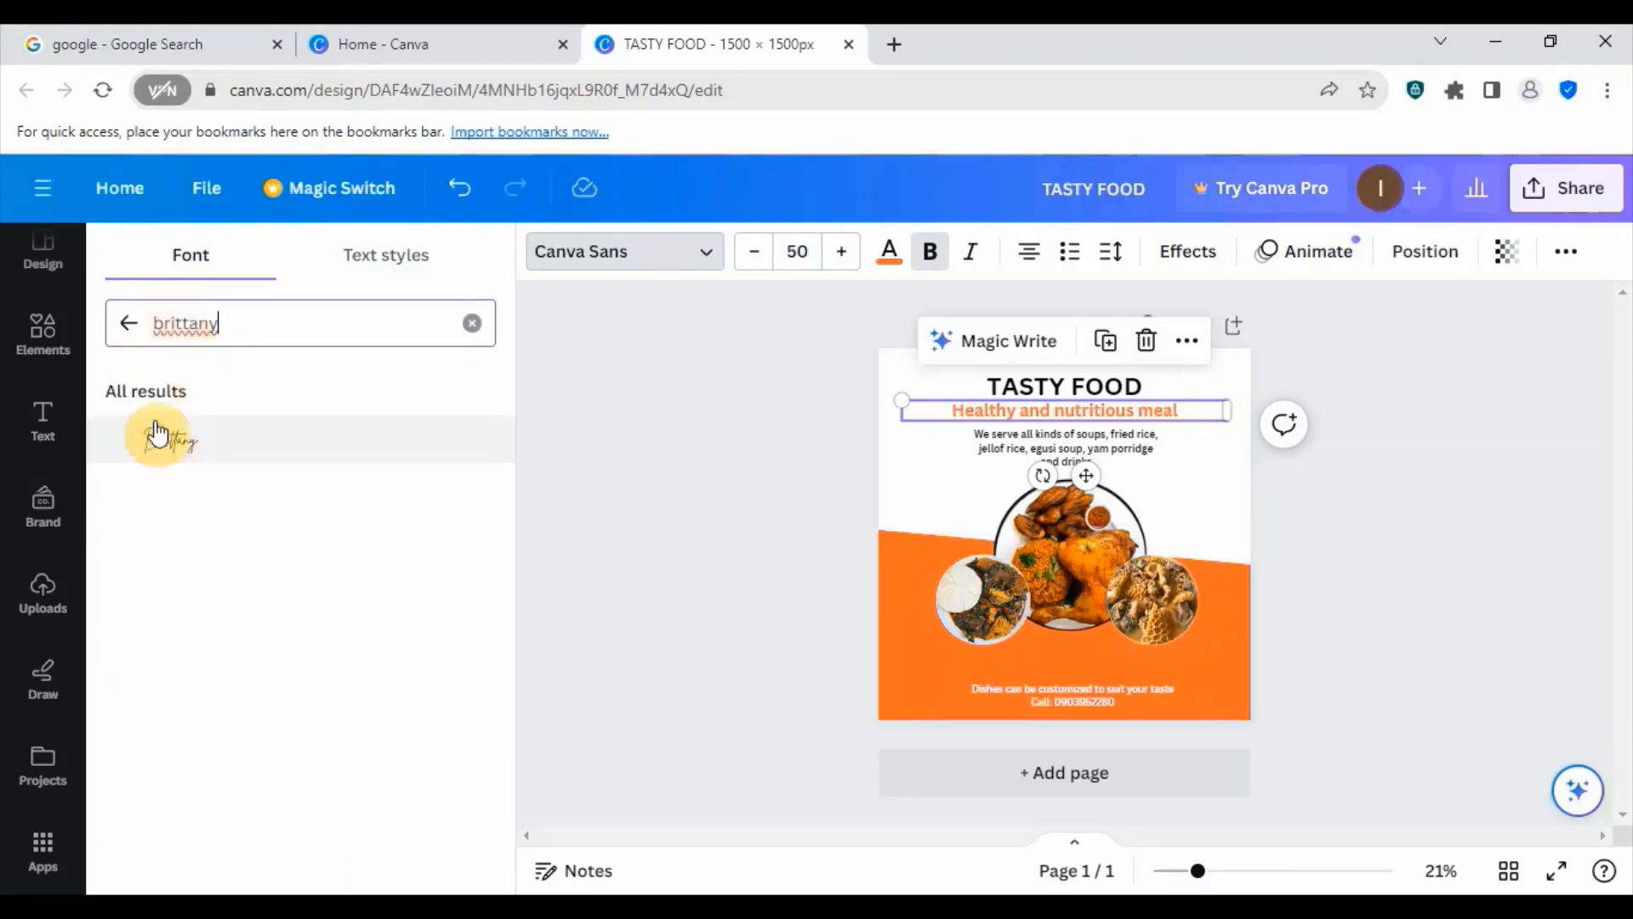
left_click(173, 446)
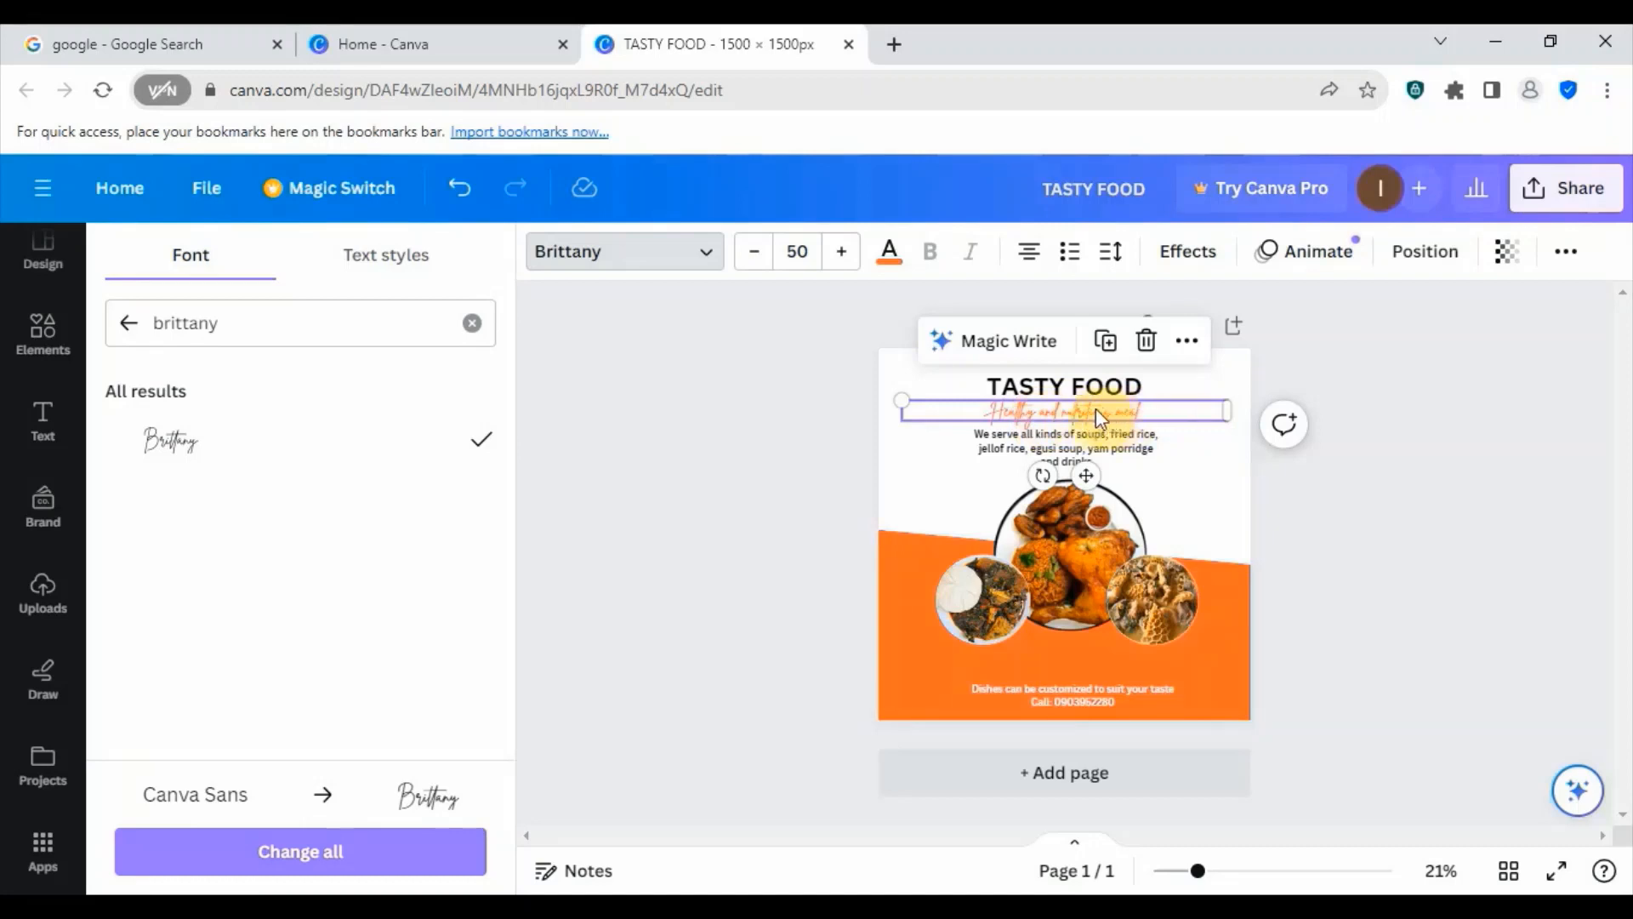
- Shift the "We serve all kinds of soups" text slightly right beneath the subheading
left_click(1196, 468)
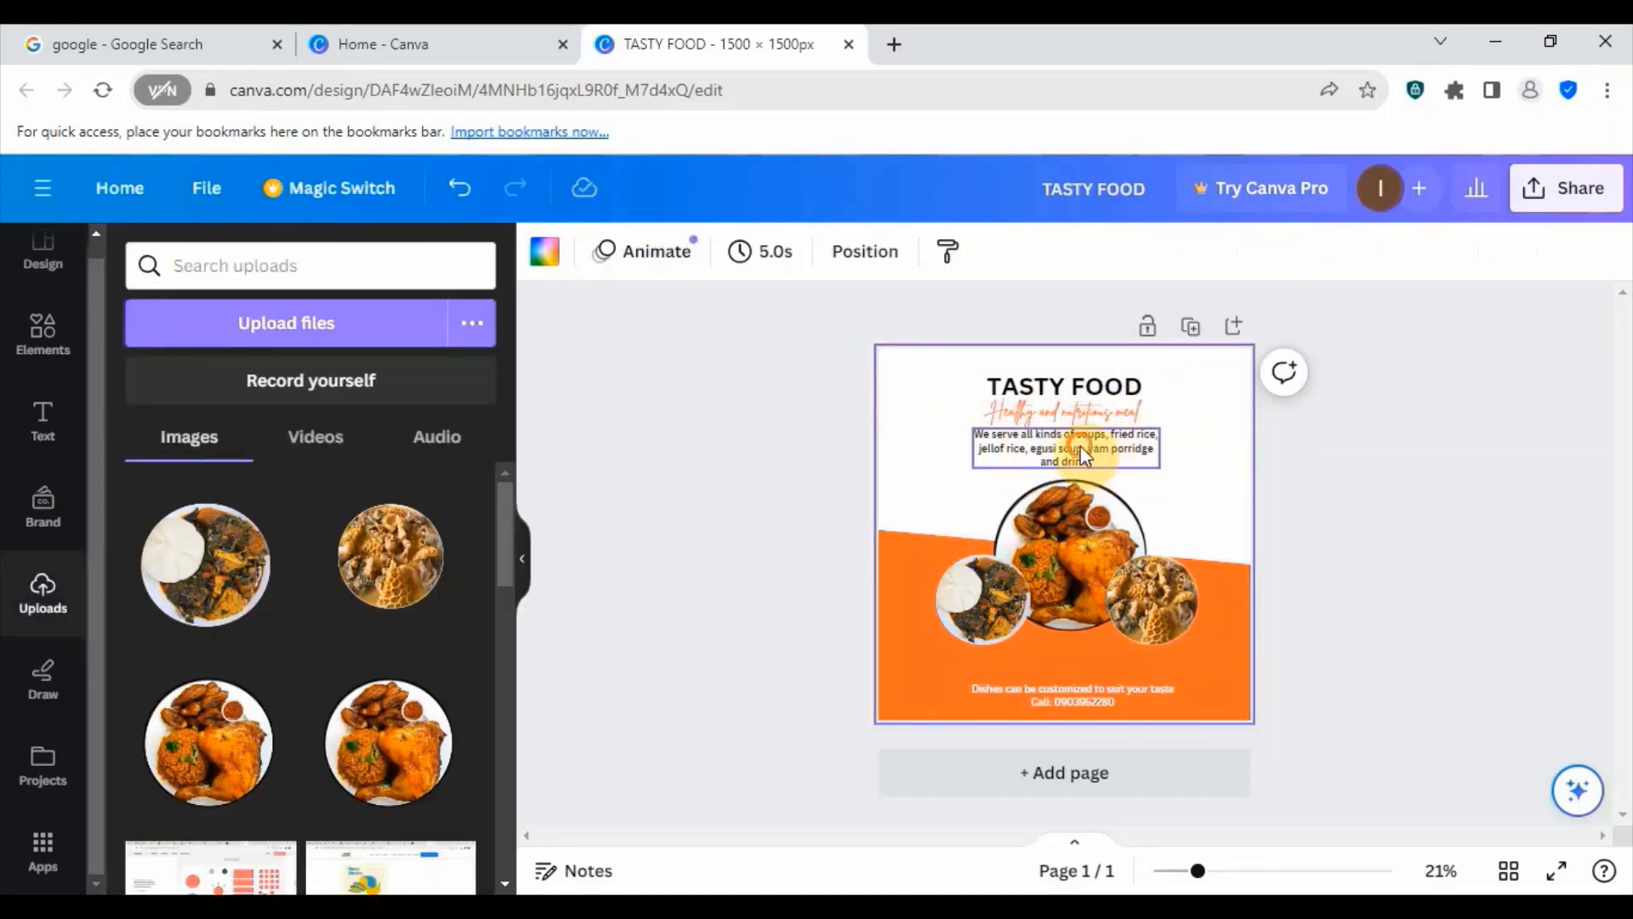
left_click_drag(1091, 457, 1088, 446)
left_click(1221, 447)
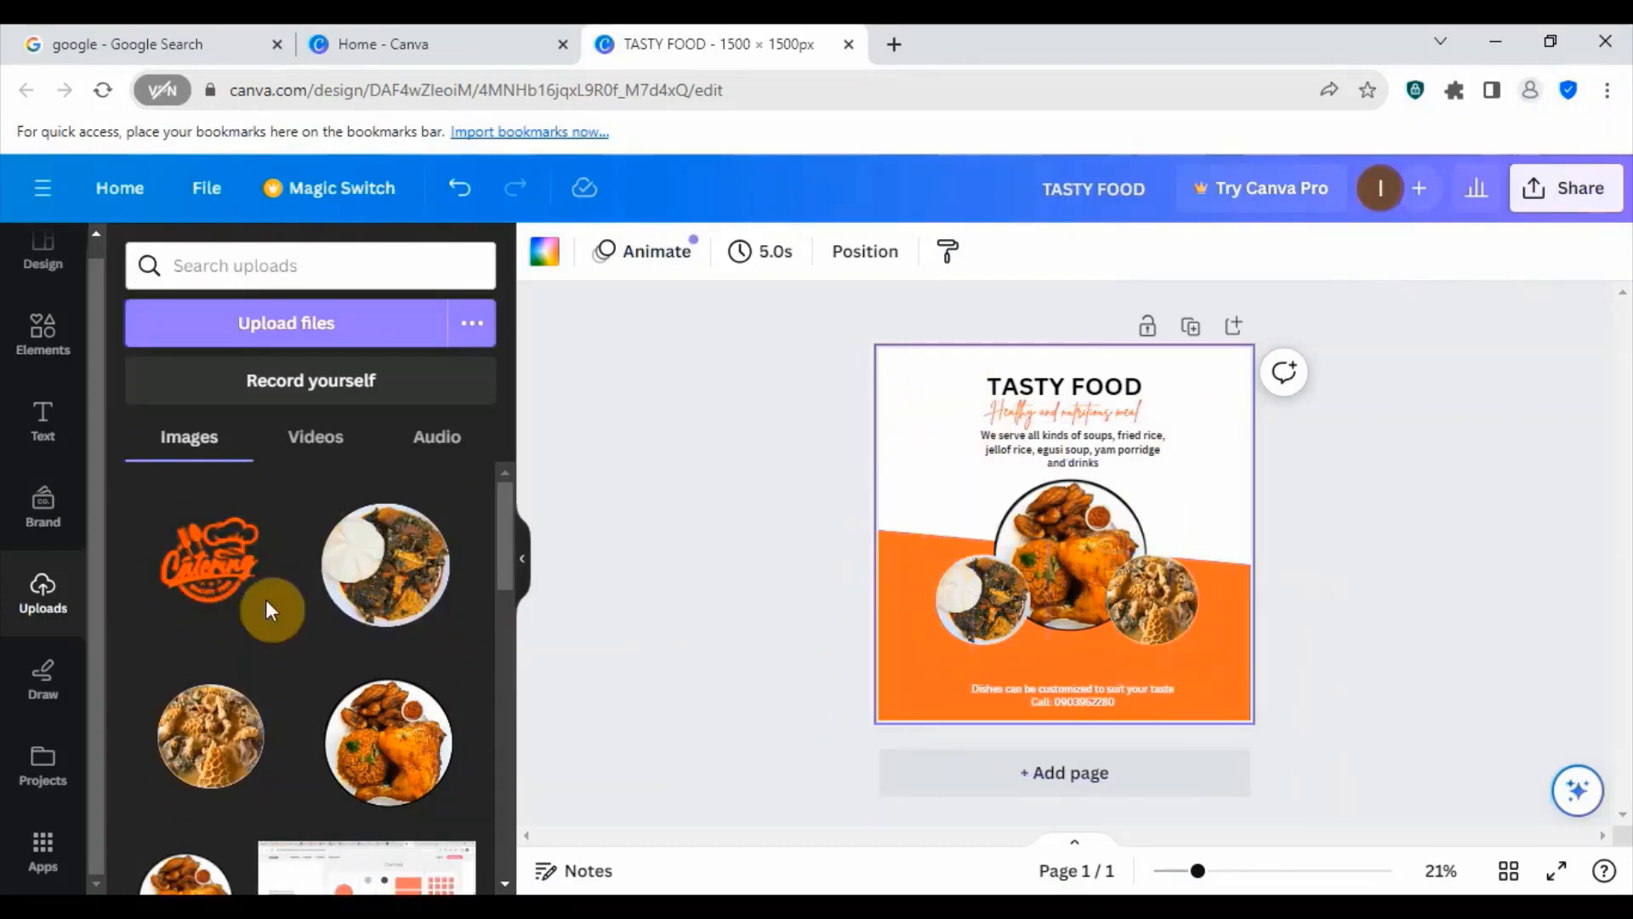
- Add the uploaded orange Catering logo, scale it down and place it to the left of the TASTY FOOD heading
left_click(206, 574)
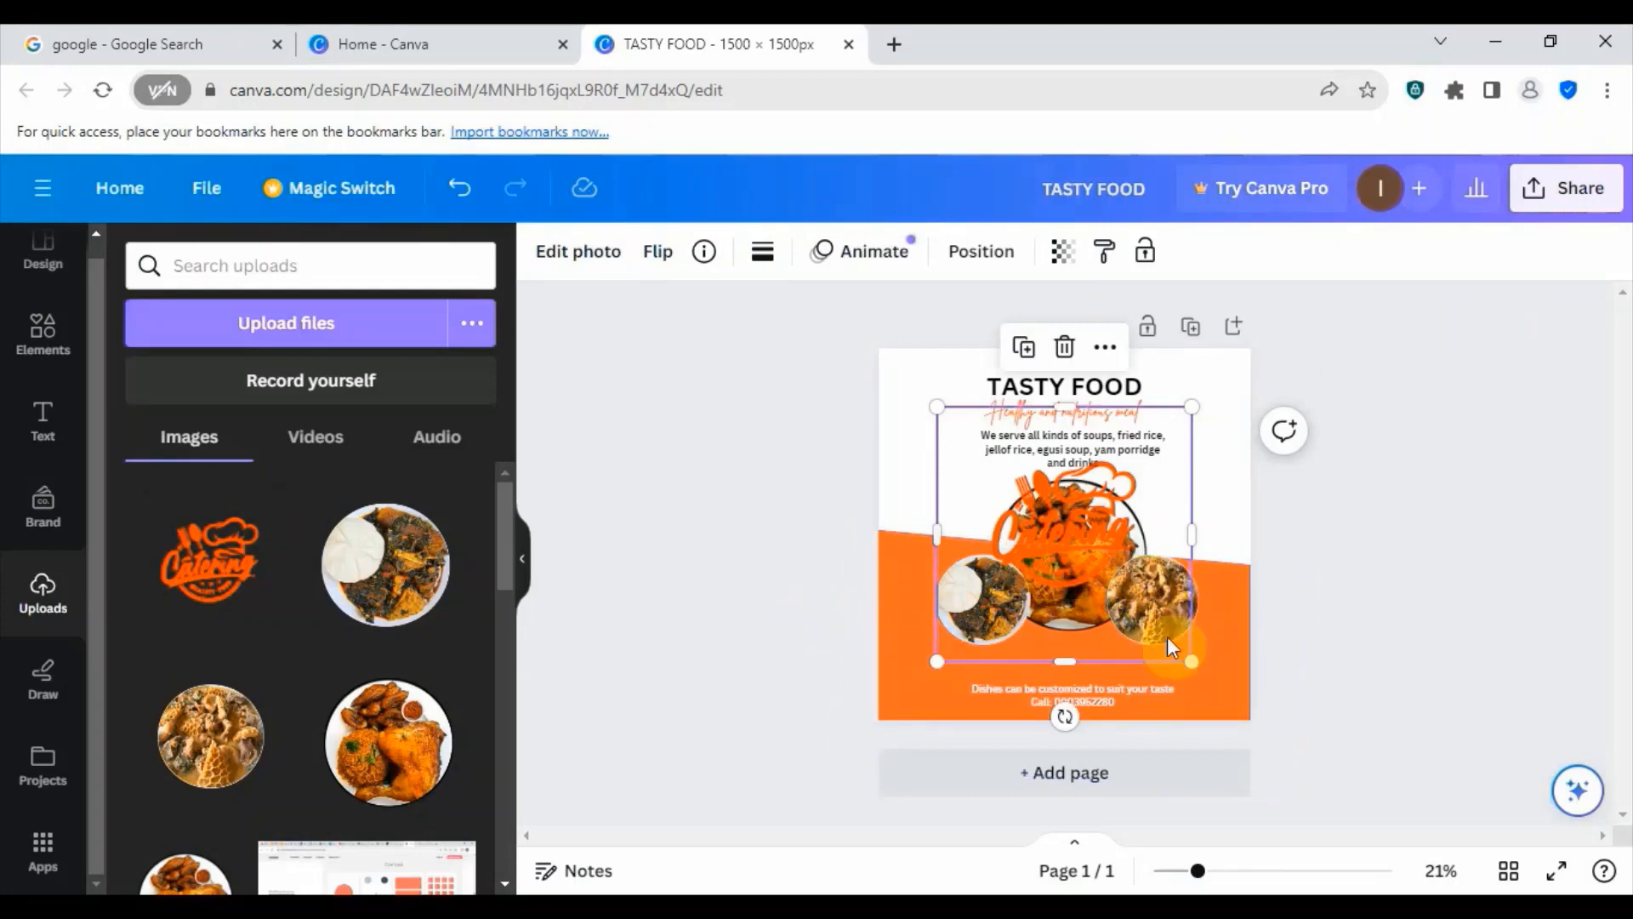
left_click_drag(1184, 656, 1037, 507)
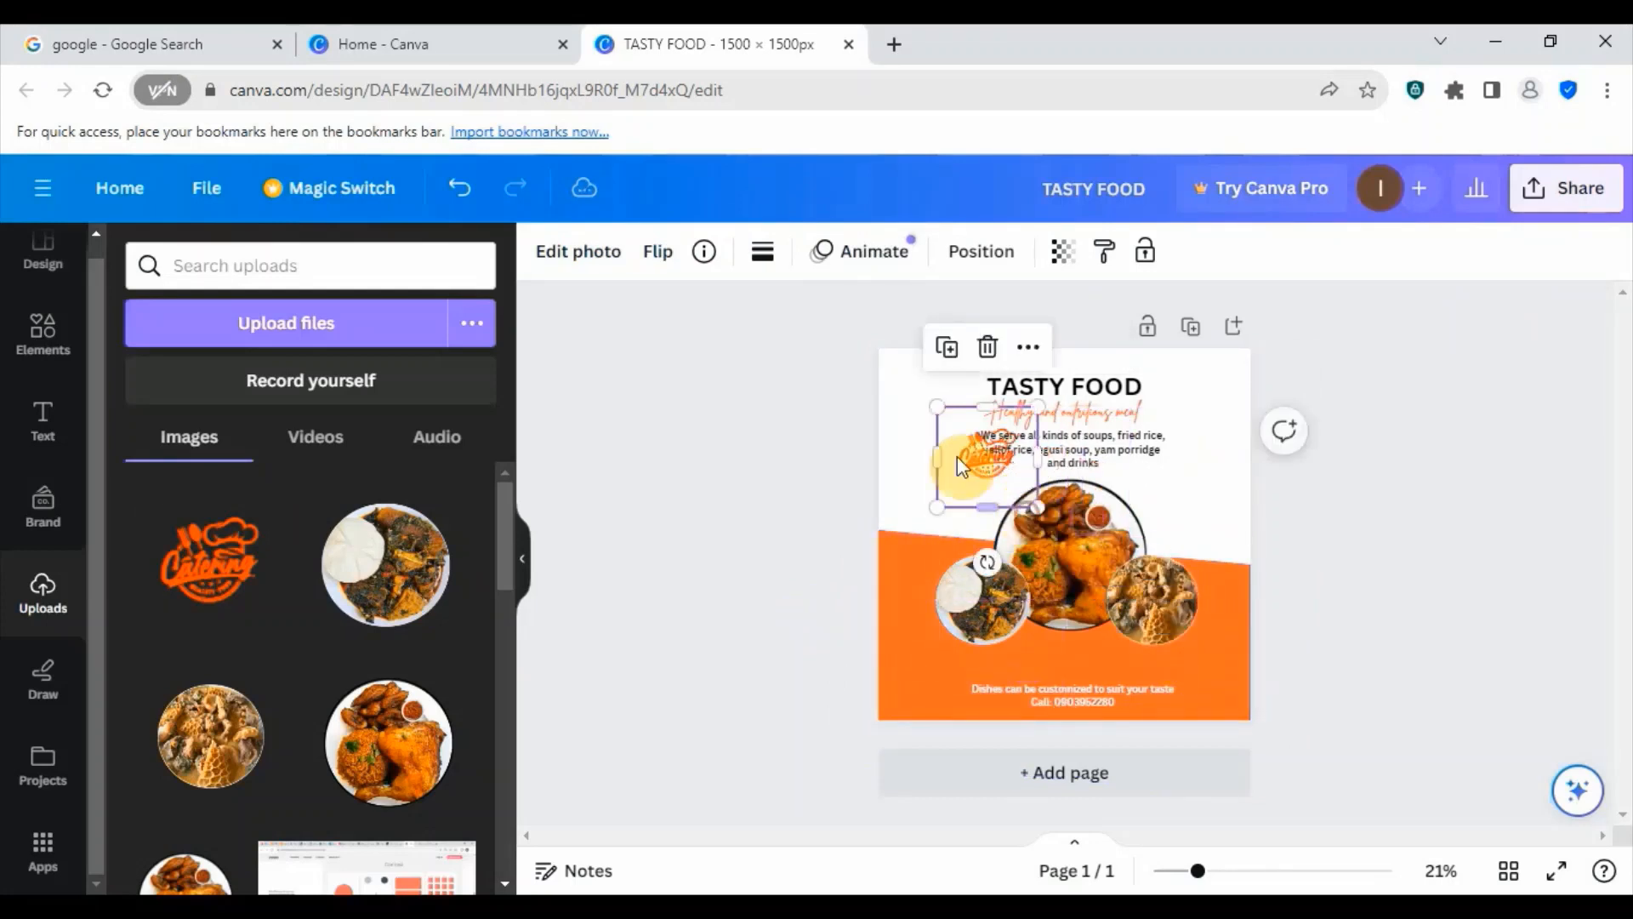
left_click_drag(959, 460, 931, 403)
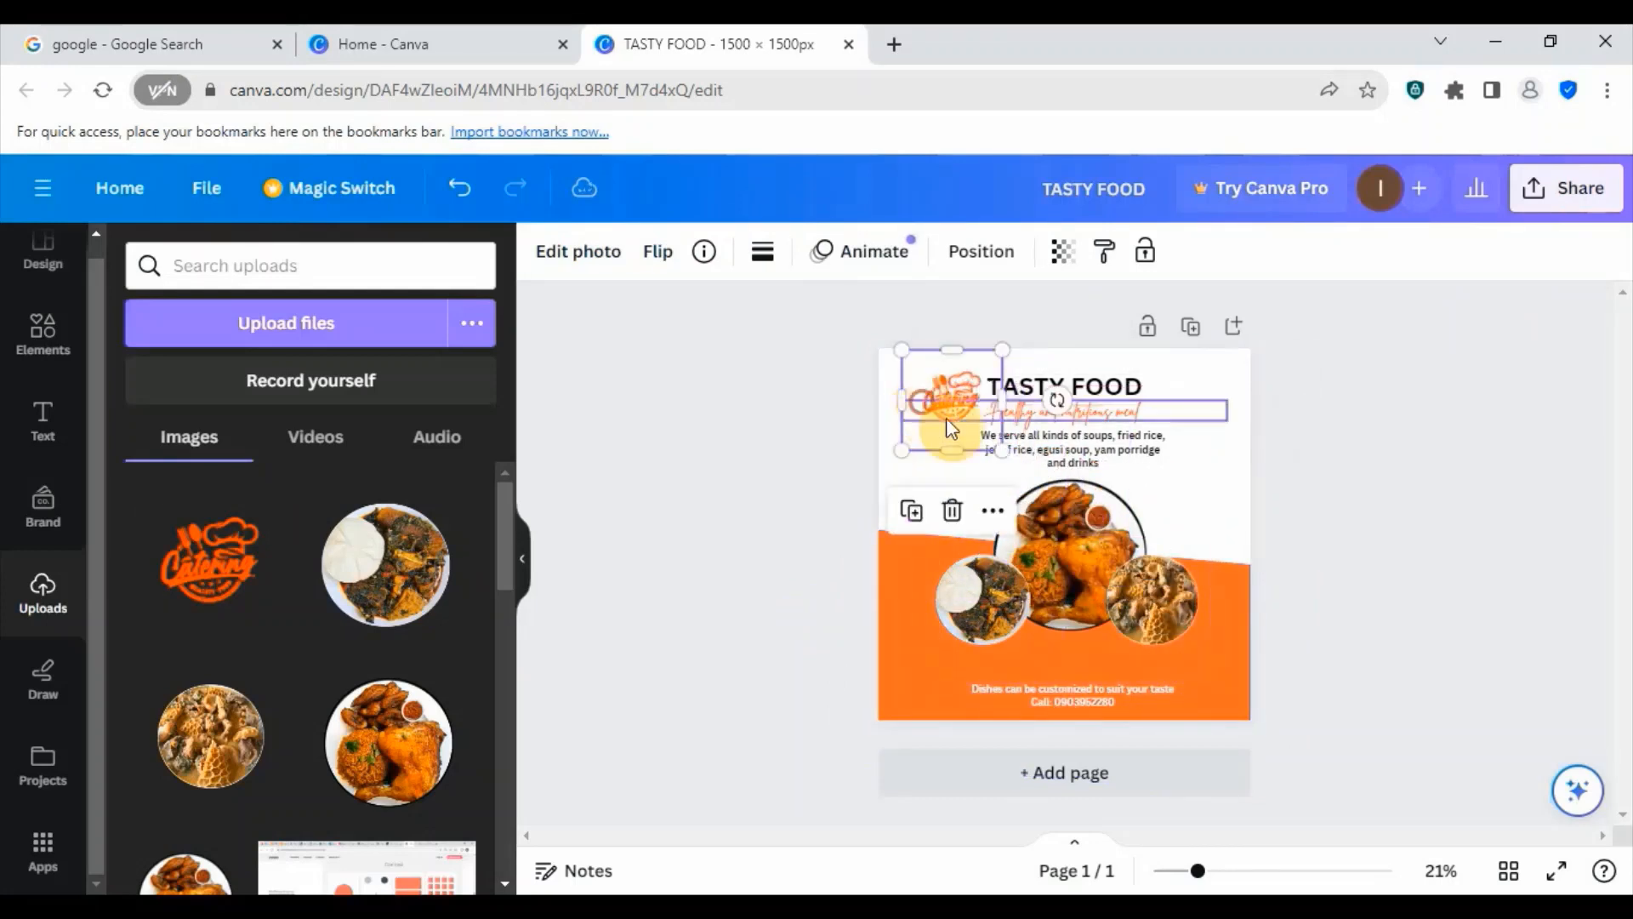
left_click_drag(996, 445, 987, 435)
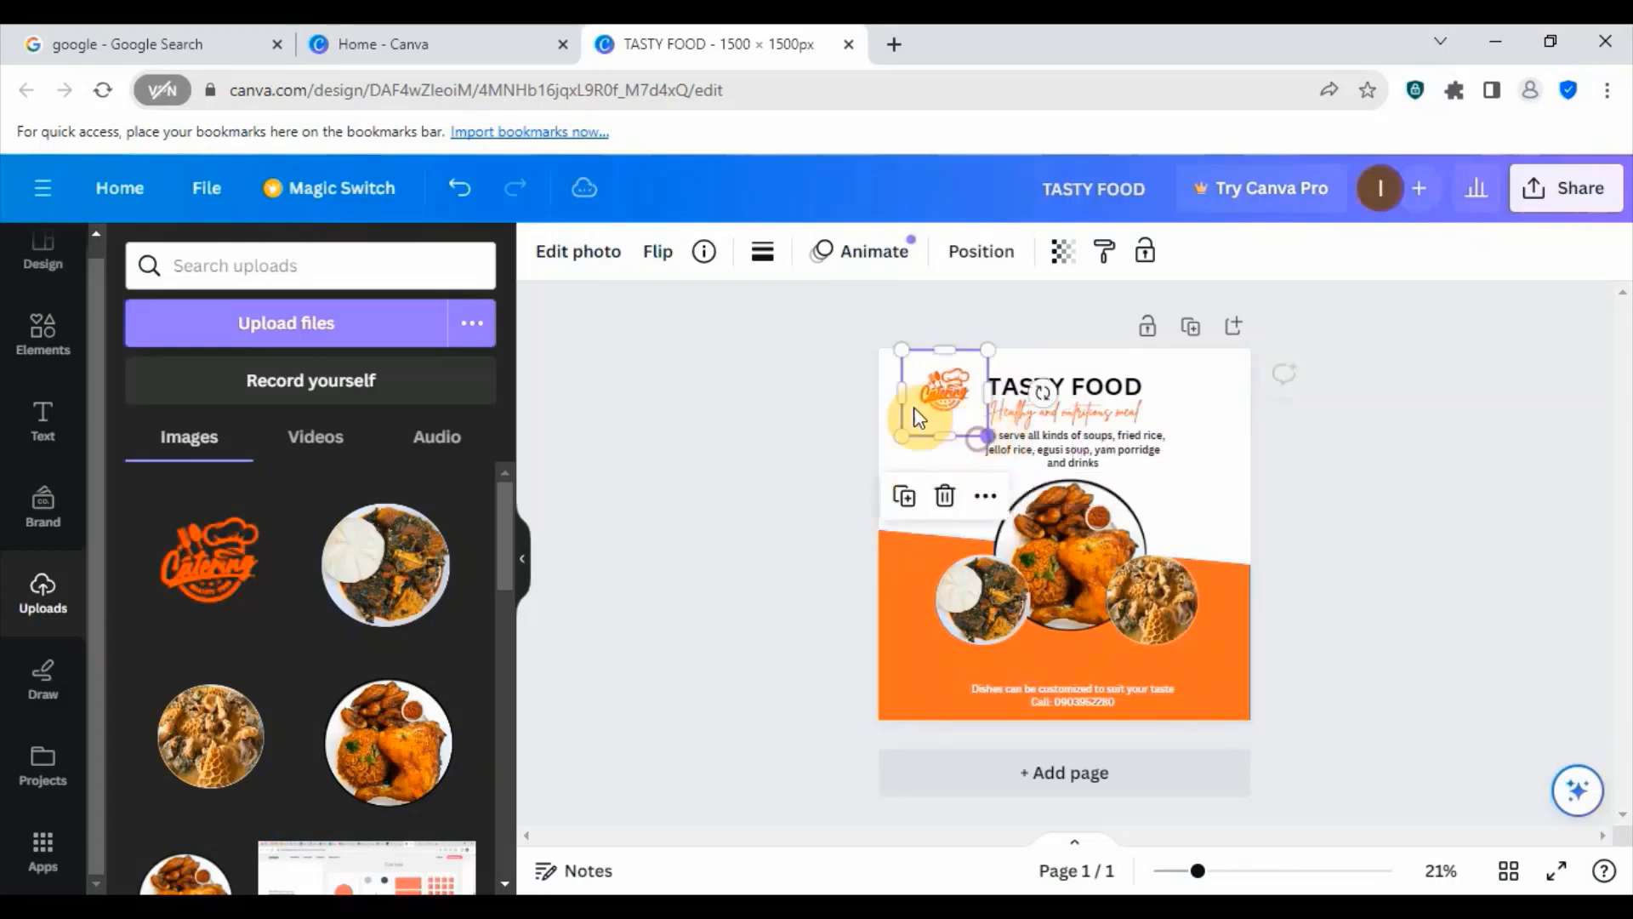
left_click(1207, 438)
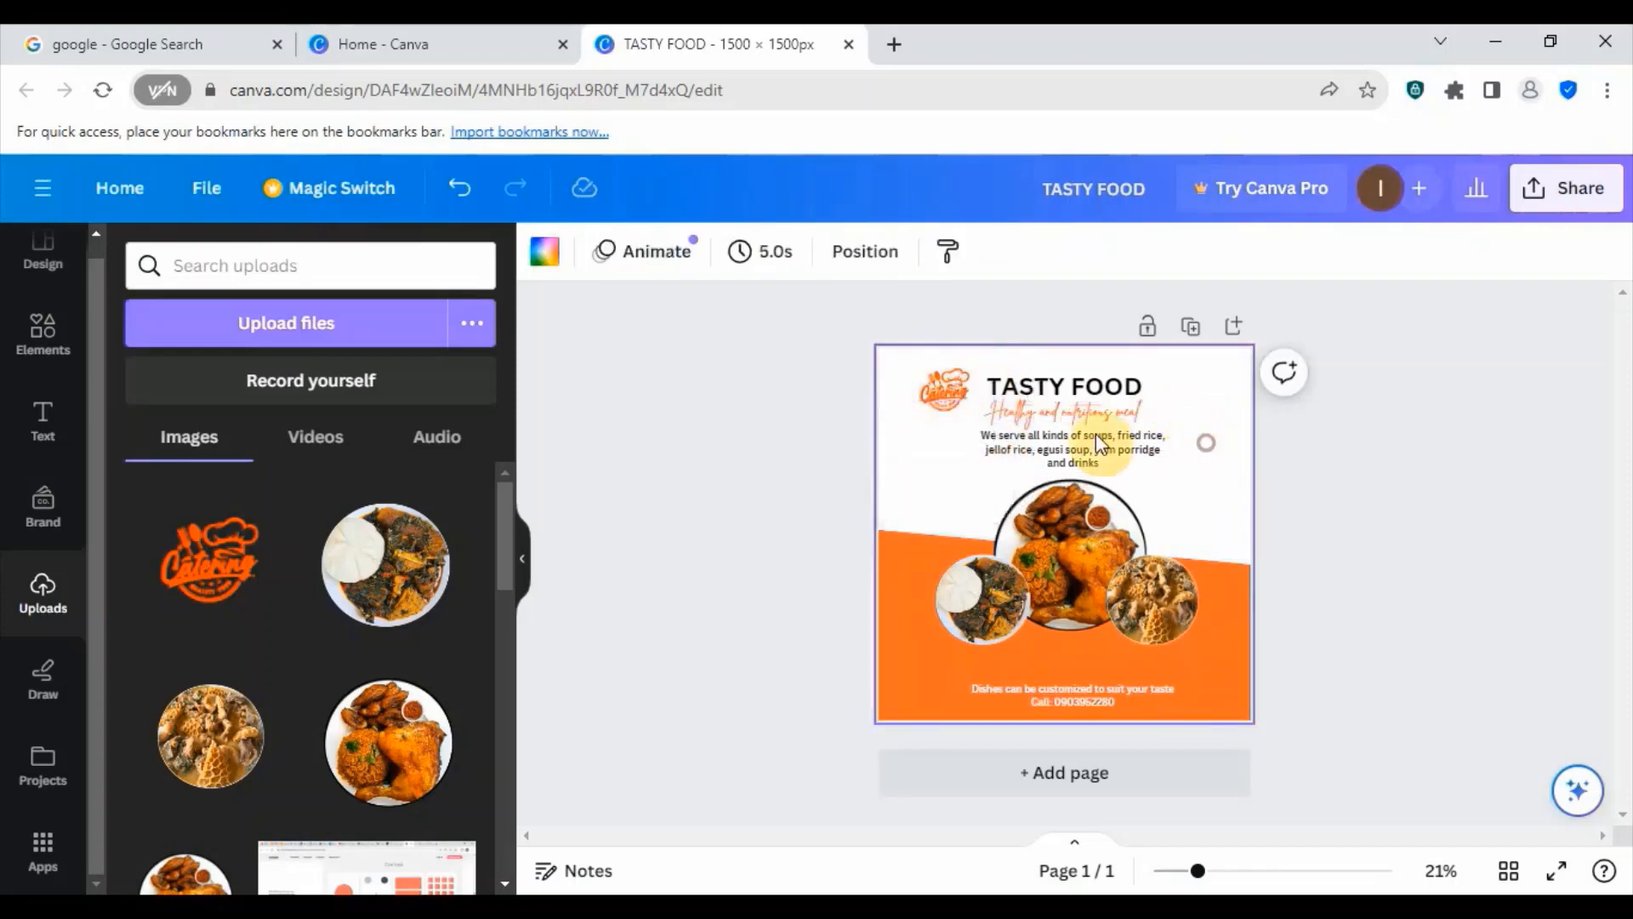
- Move the Catering logo closer to the TASTY FOOD heading and scale it down slightly
left_click(941, 387)
left_click_drag(939, 384, 954, 388)
left_click(1208, 381)
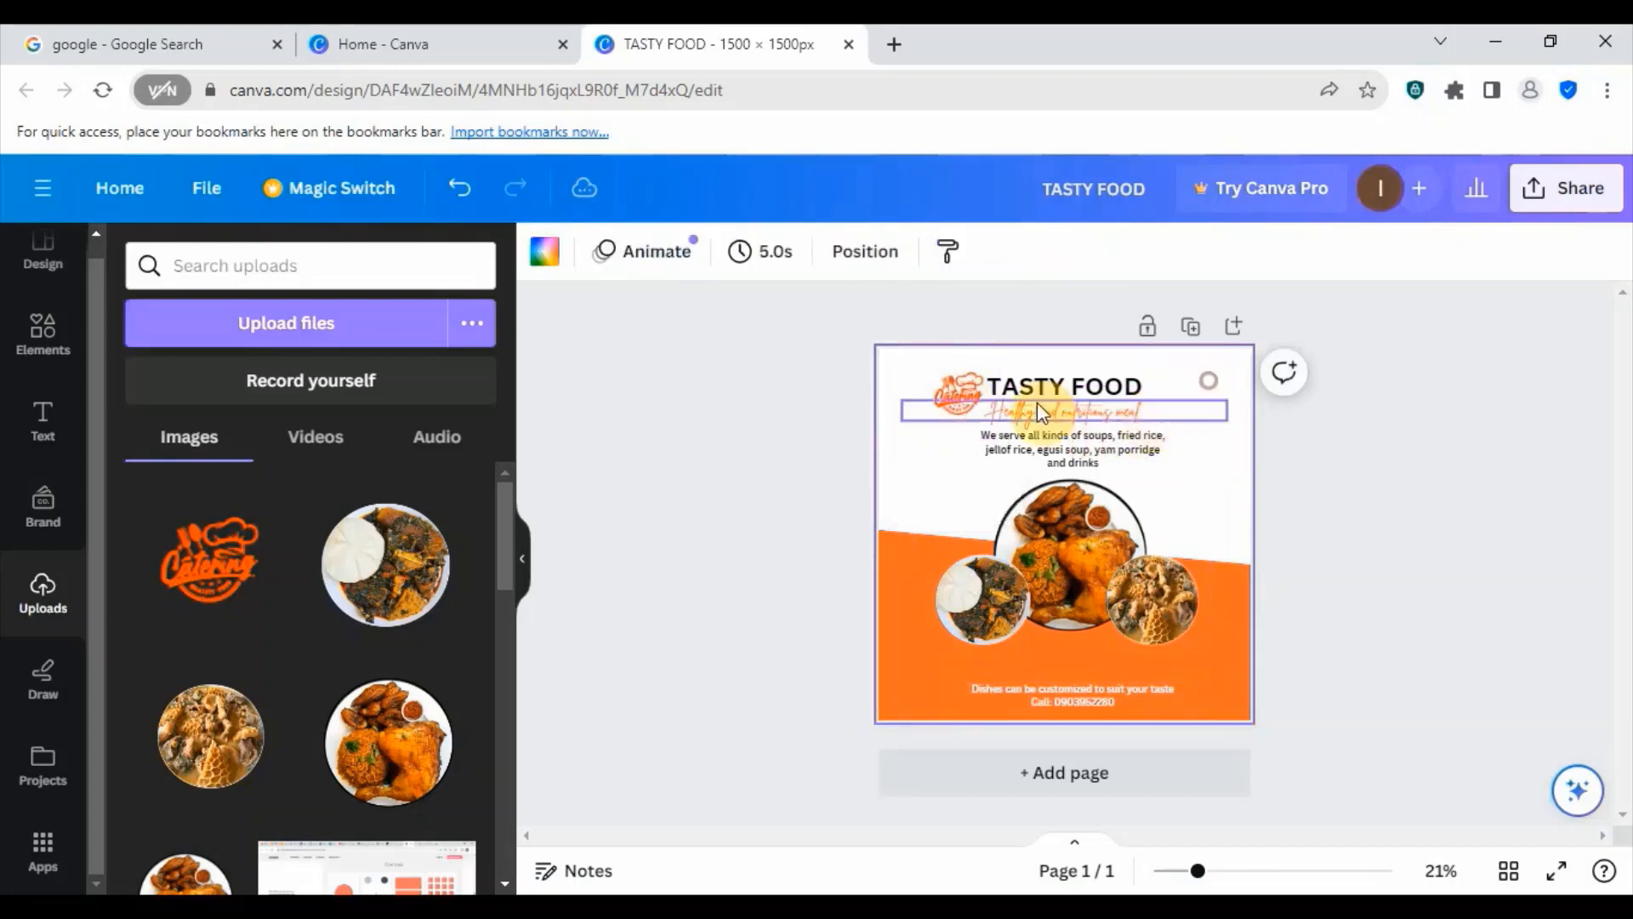
left_click(951, 379)
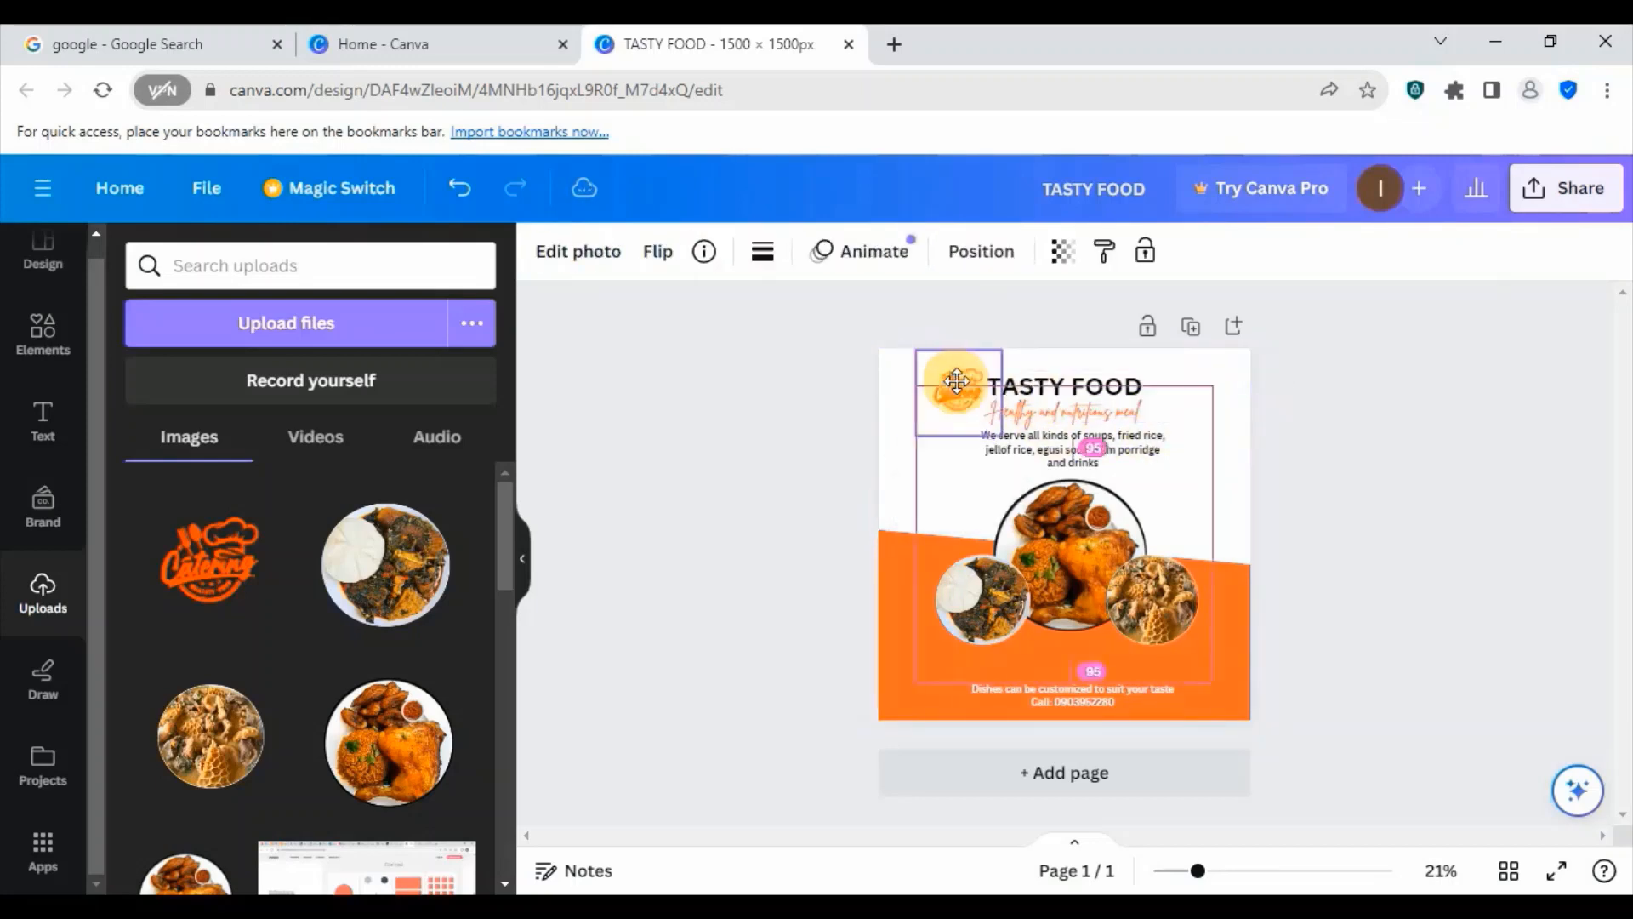
left_click_drag(1002, 435, 960, 385)
left_click(1202, 445)
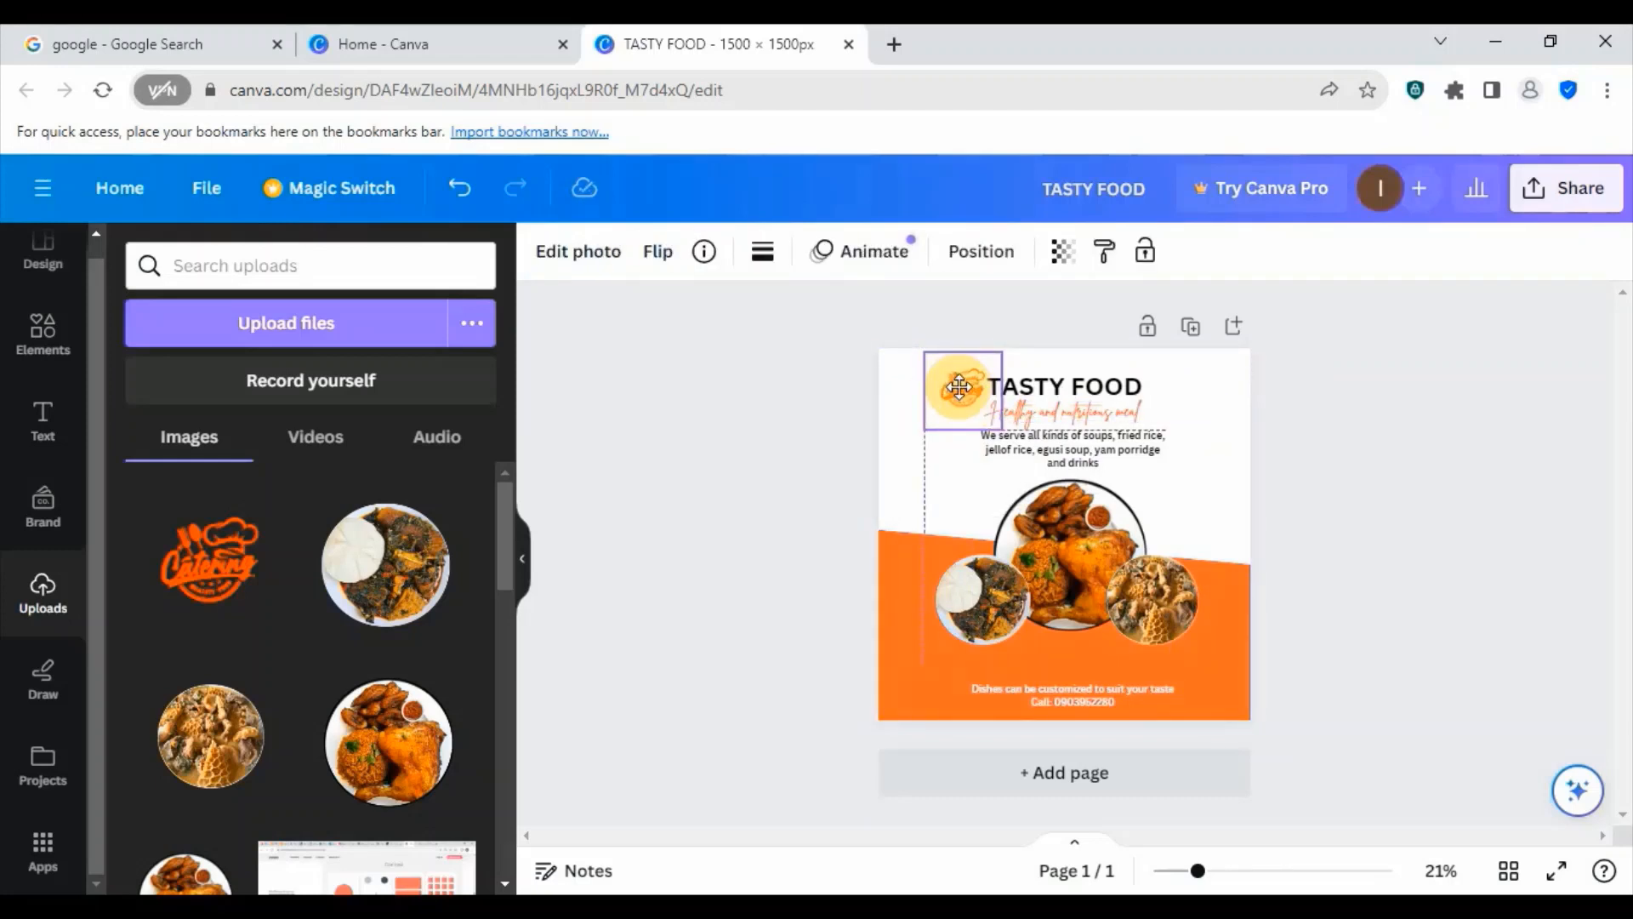
left_click_drag(959, 387, 956, 388)
left_click(1197, 462)
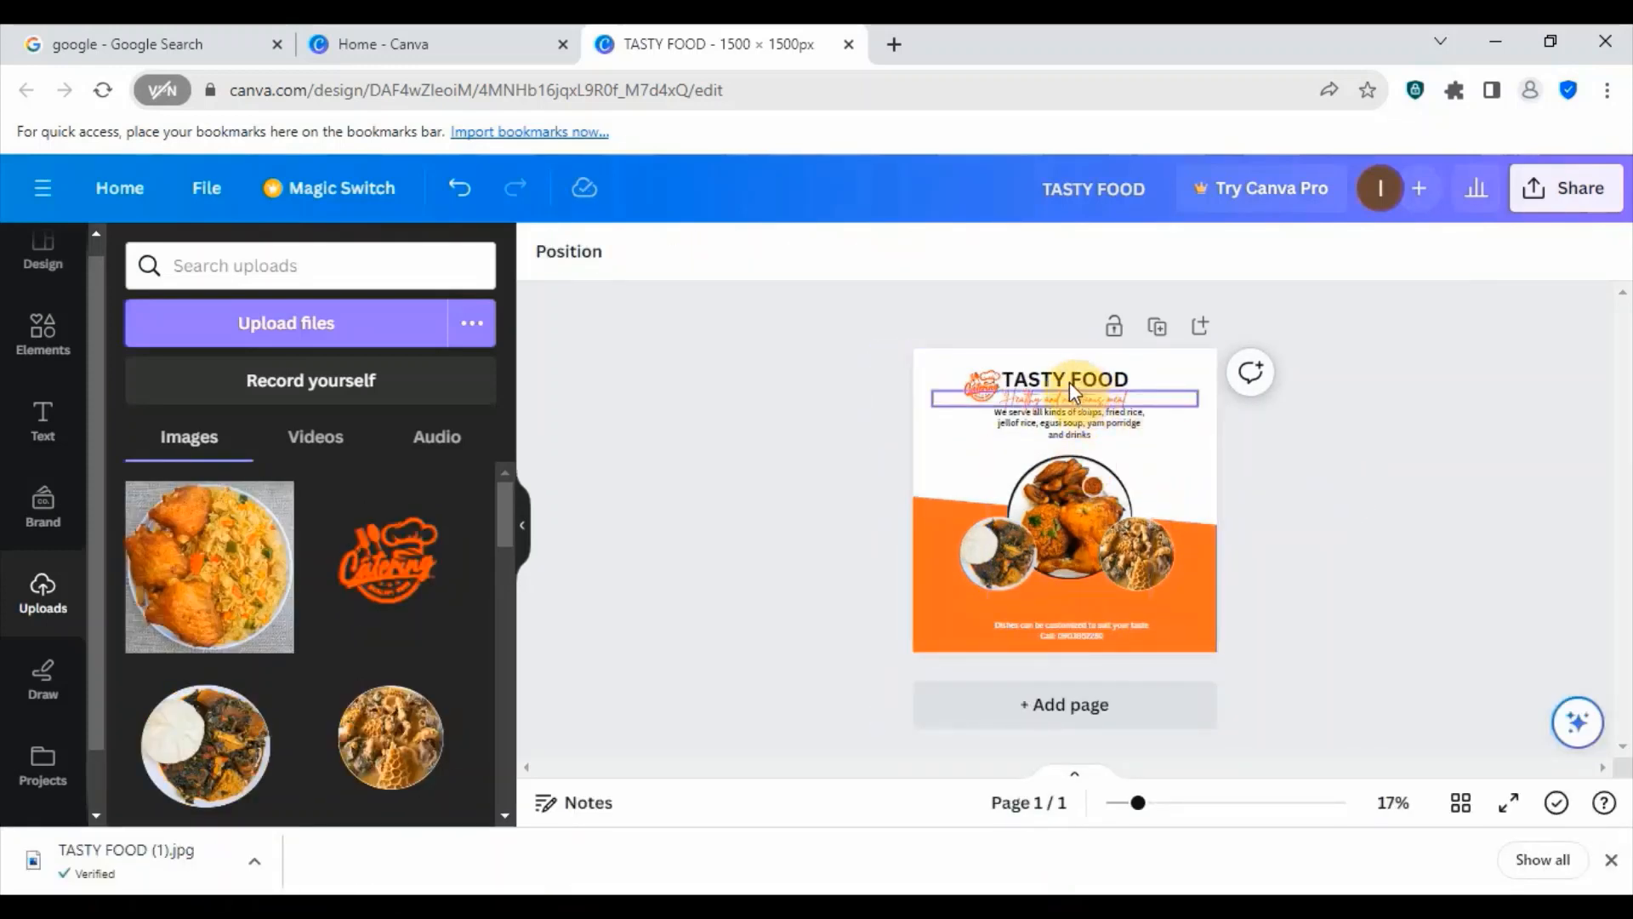
- Shift the TASTY FOOD heading, the "Healthy and nutritious meal" subheading and the "We serve all kinds of soups" text slightly right, away from the logo
left_click(1063, 376)
mouse_move(1063, 376)
left_mouse_down()
mouse_move(1079, 375)
mouse_move(1084, 424)
mouse_move(1082, 397)
left_mouse_up()
left_click(1079, 426)
left_click(1075, 398)
left_click(1185, 473)
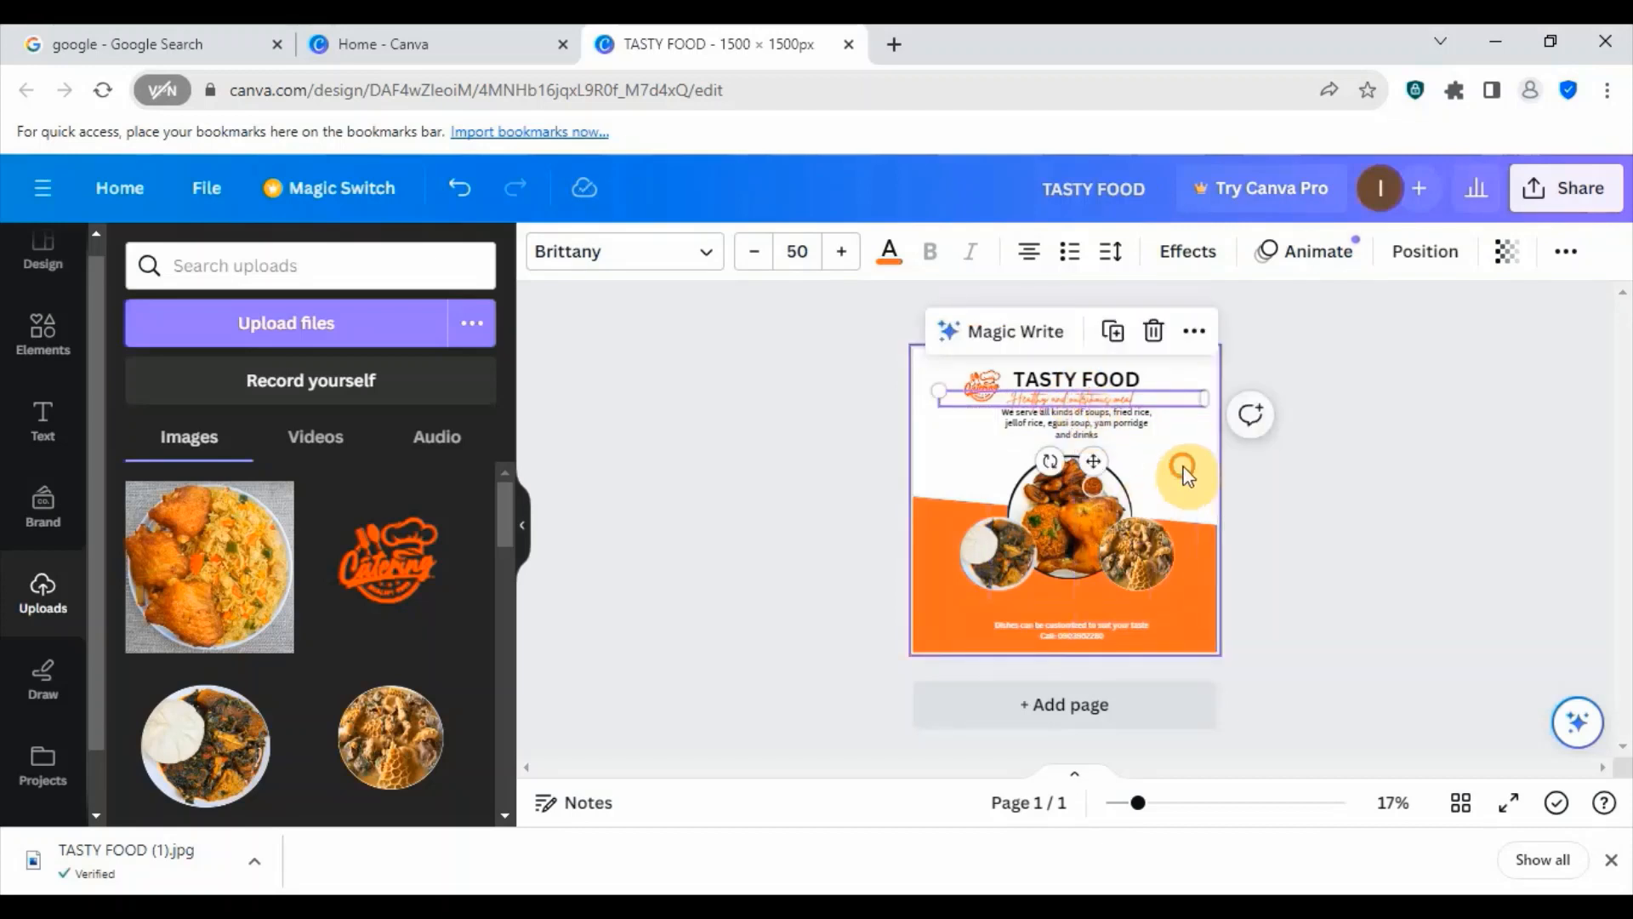
- Nudge the "We serve all kinds of soups" text slightly left above the main dish image
left_click(1055, 492)
left_click_drag(1054, 491, 1053, 489)
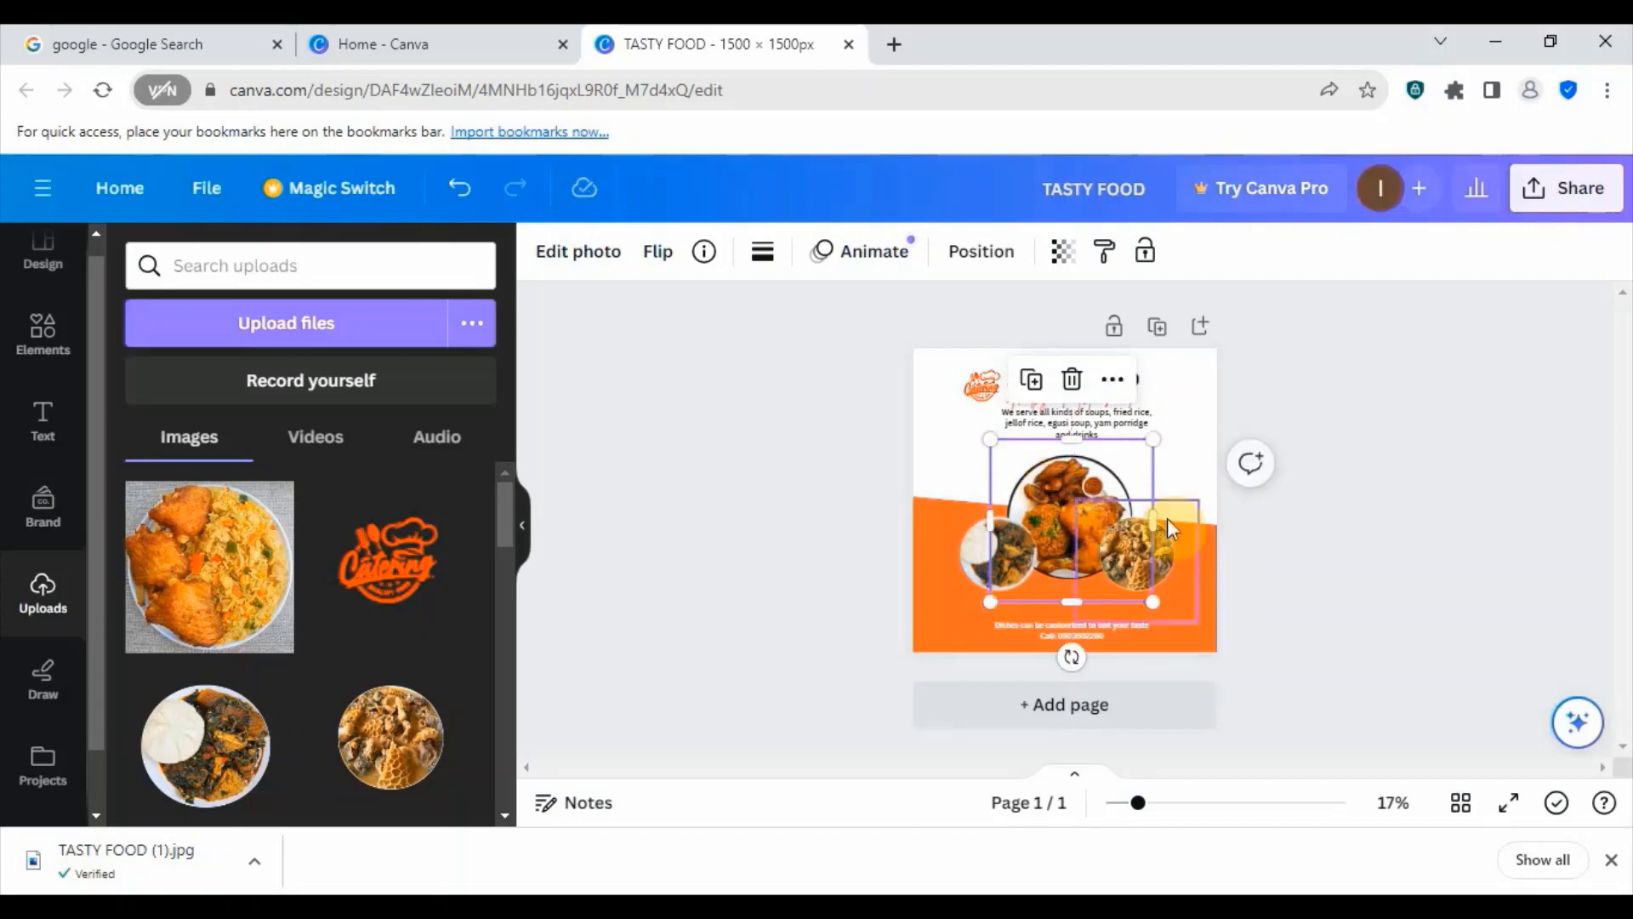
left_click(1188, 477)
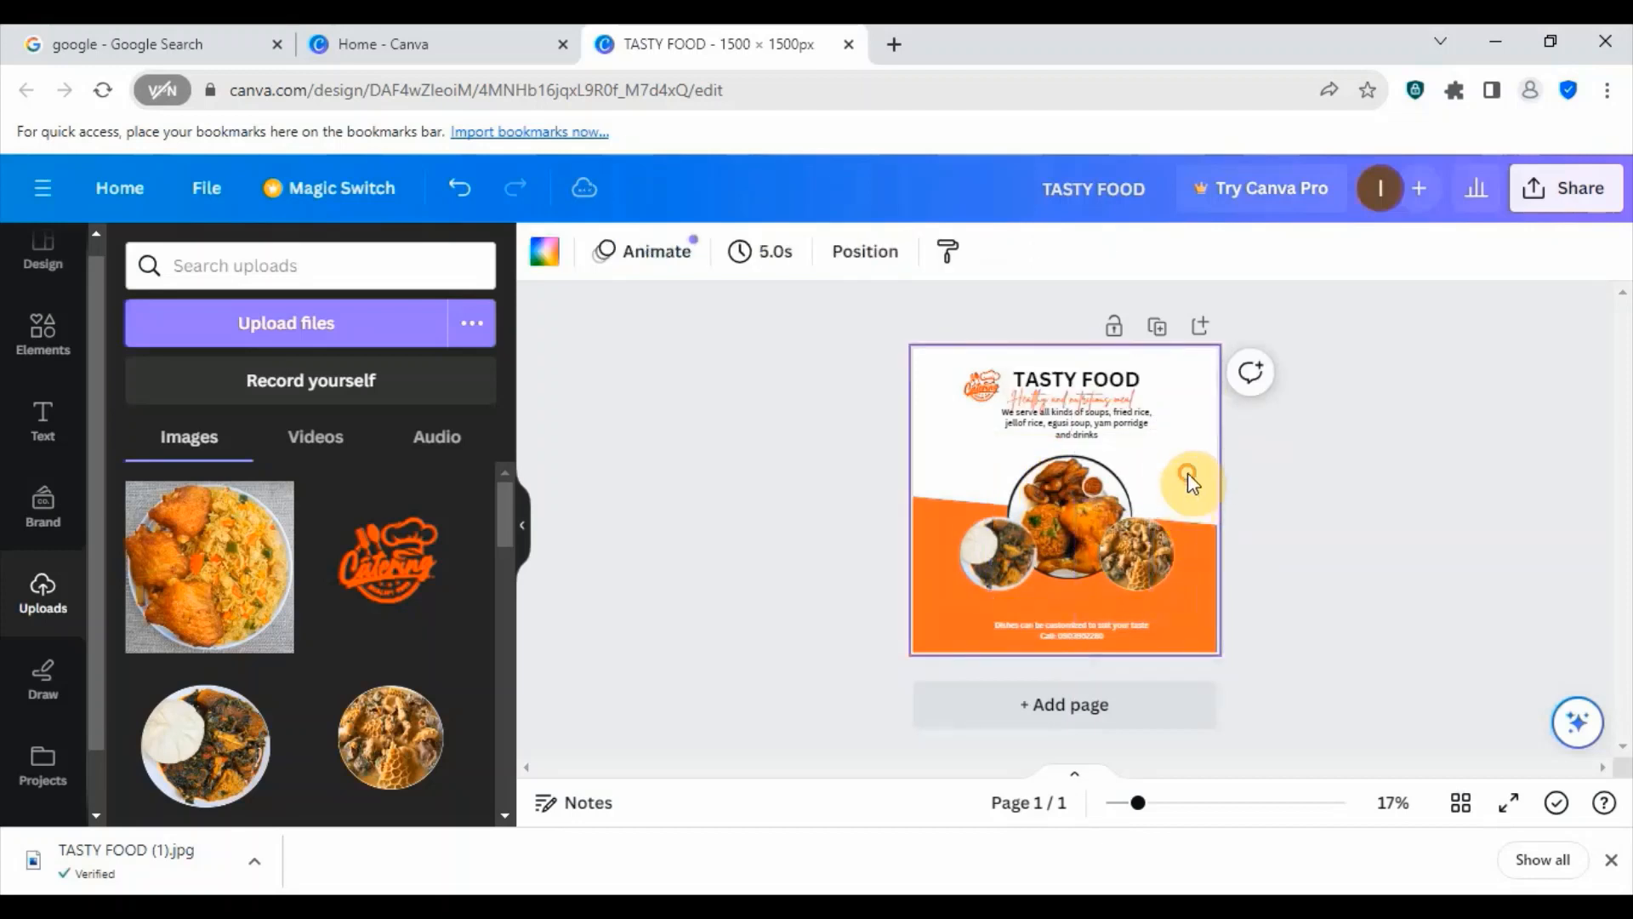
left_click(1080, 427)
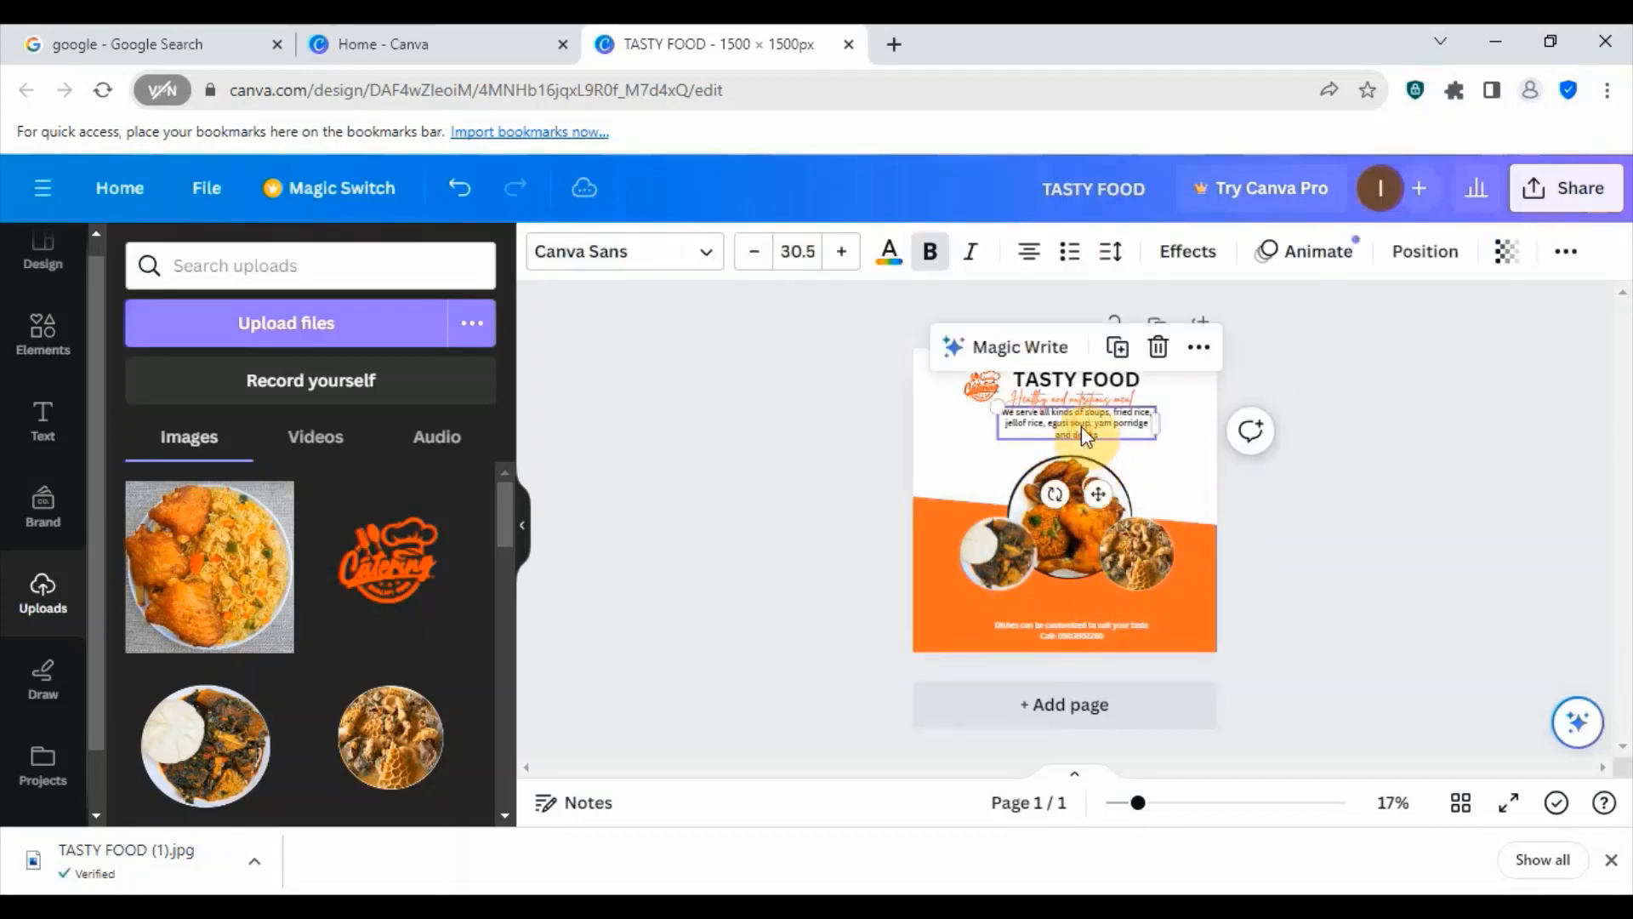
left_click_drag(1080, 426, 1078, 426)
left_click(1178, 465)
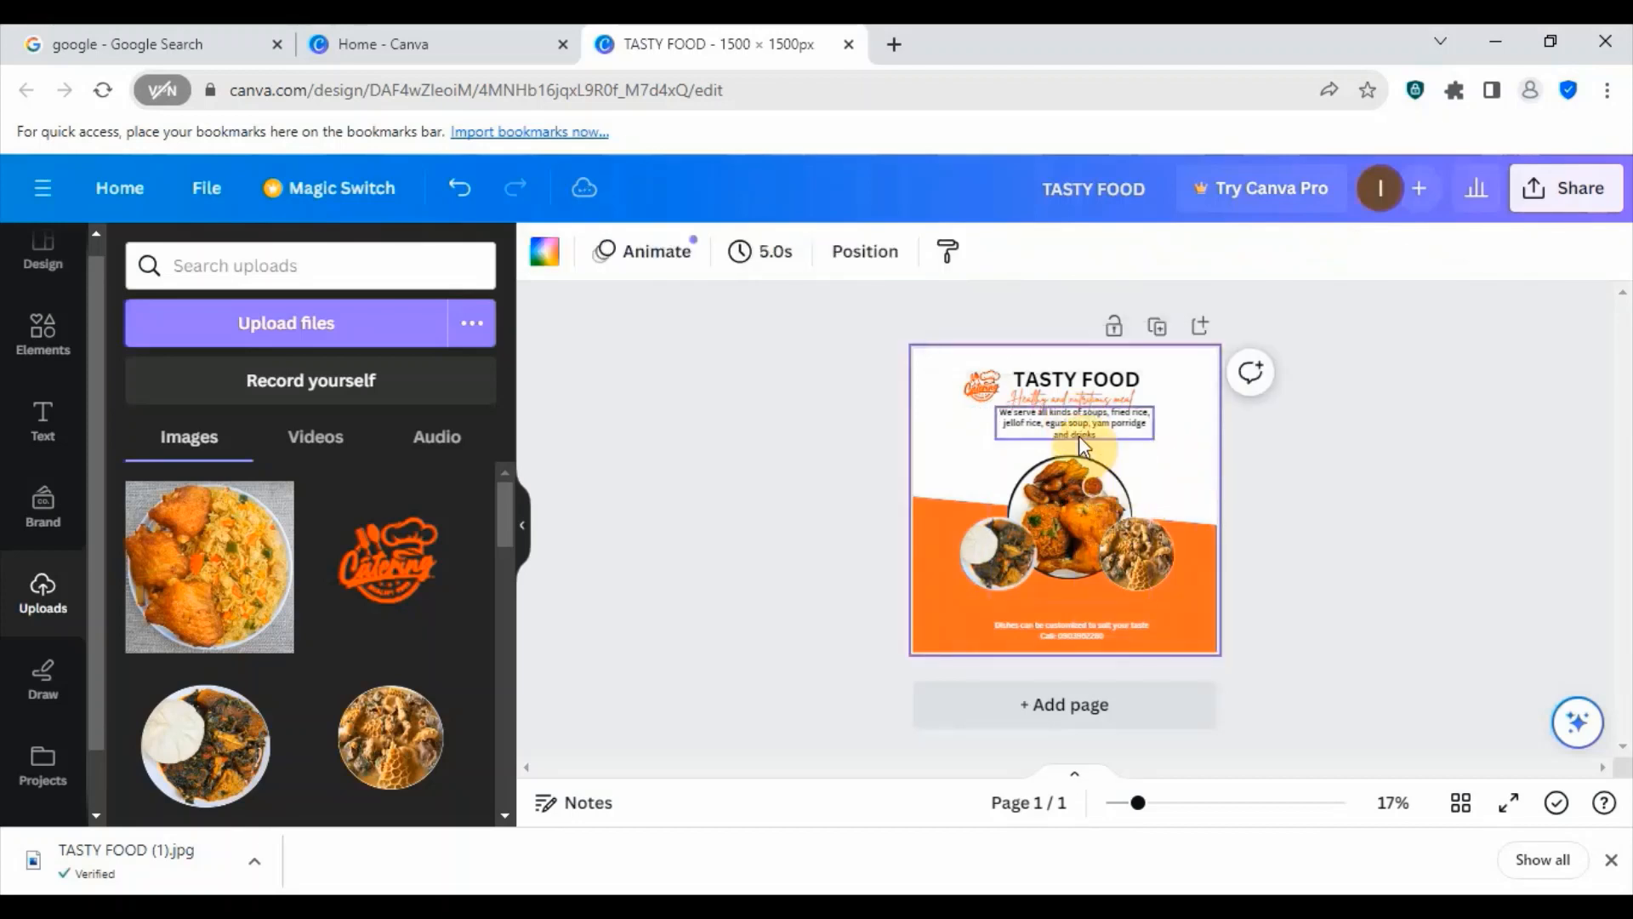
- Nudge the "We serve all kinds of soups" text down to leave a small gap beneath the orange subheading
left_click(1076, 432)
left_click(1178, 474)
left_click(1099, 427)
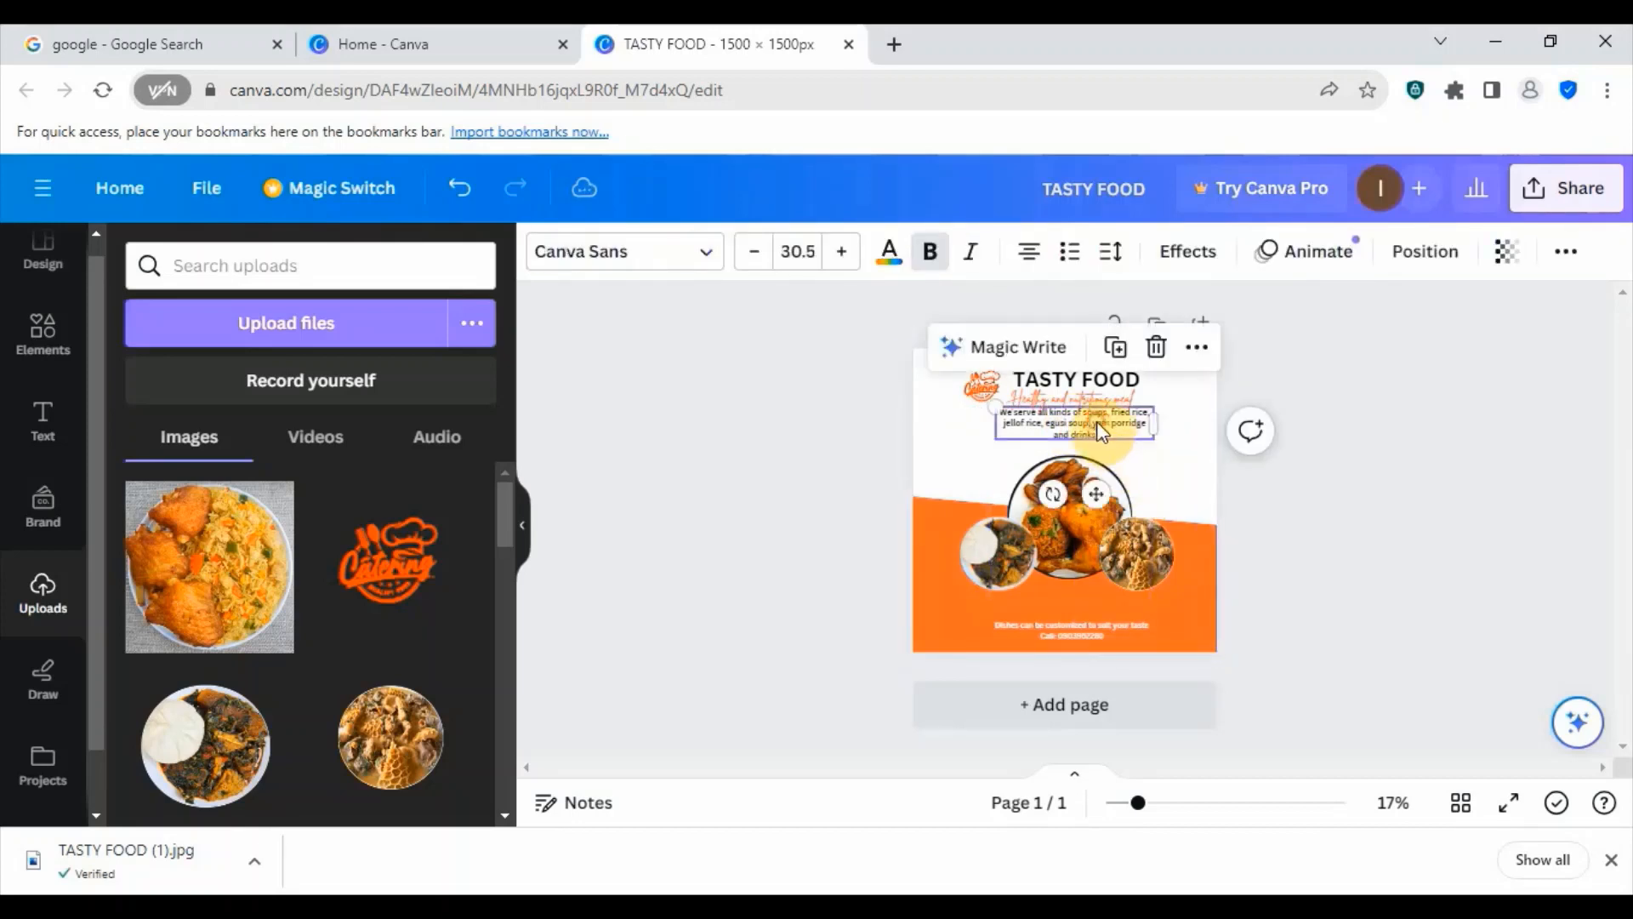
key("Down")
key("Down")
key("Down")
key("Down")
key("Down")
key("Down")
key("Down")
key("Down")
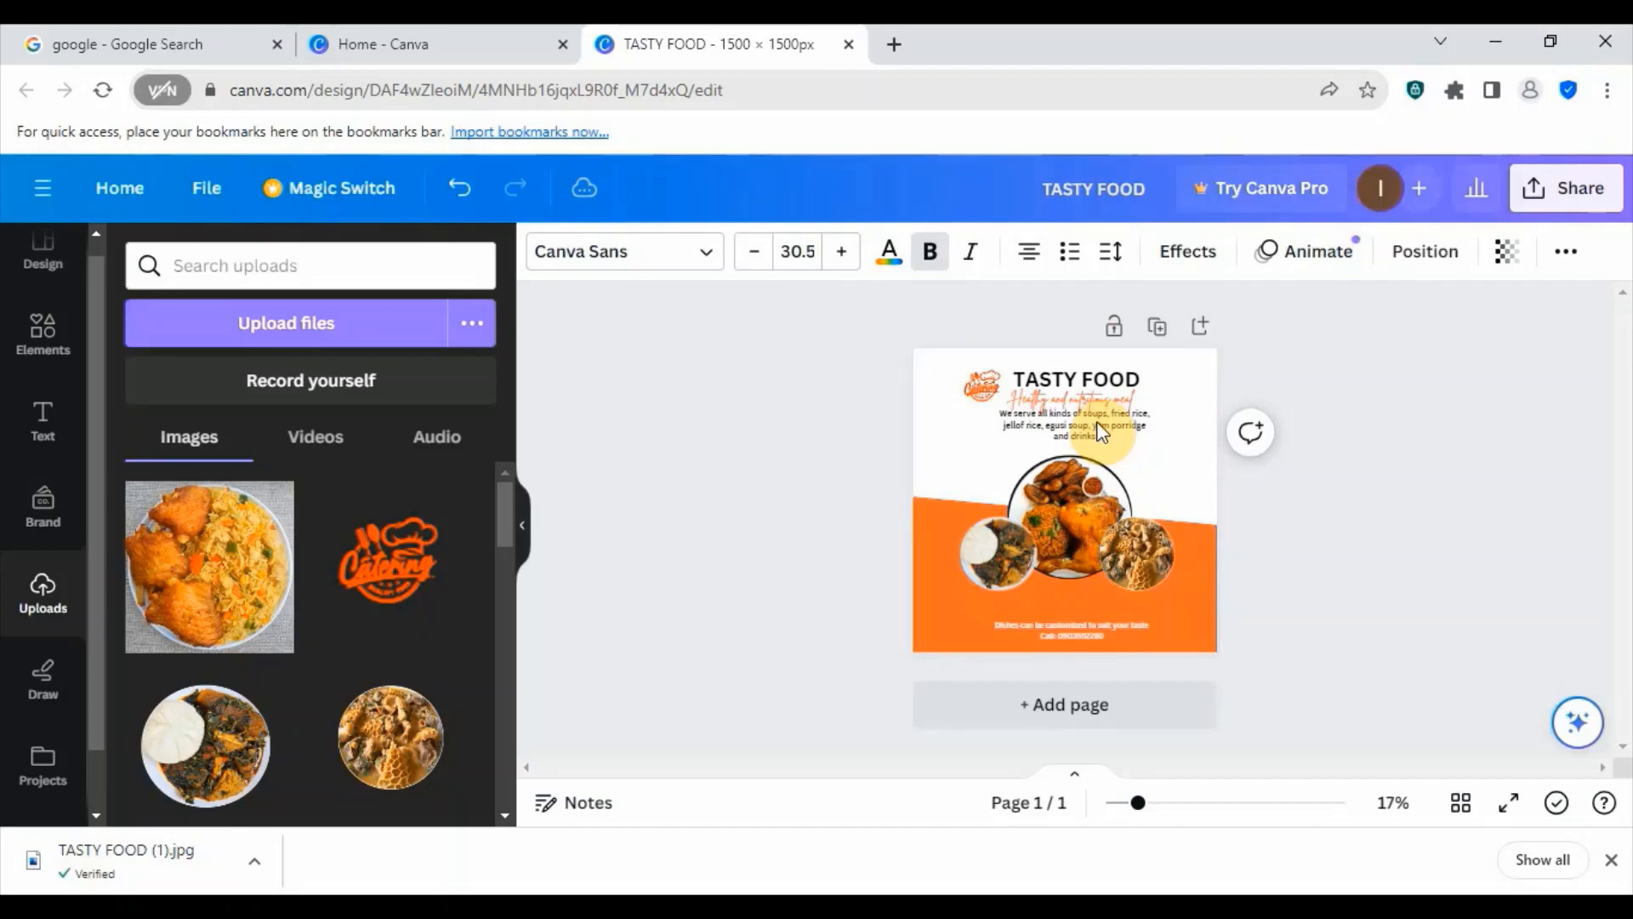
key("Down")
key("Down")
key("Down")
key("Down")
key("Down")
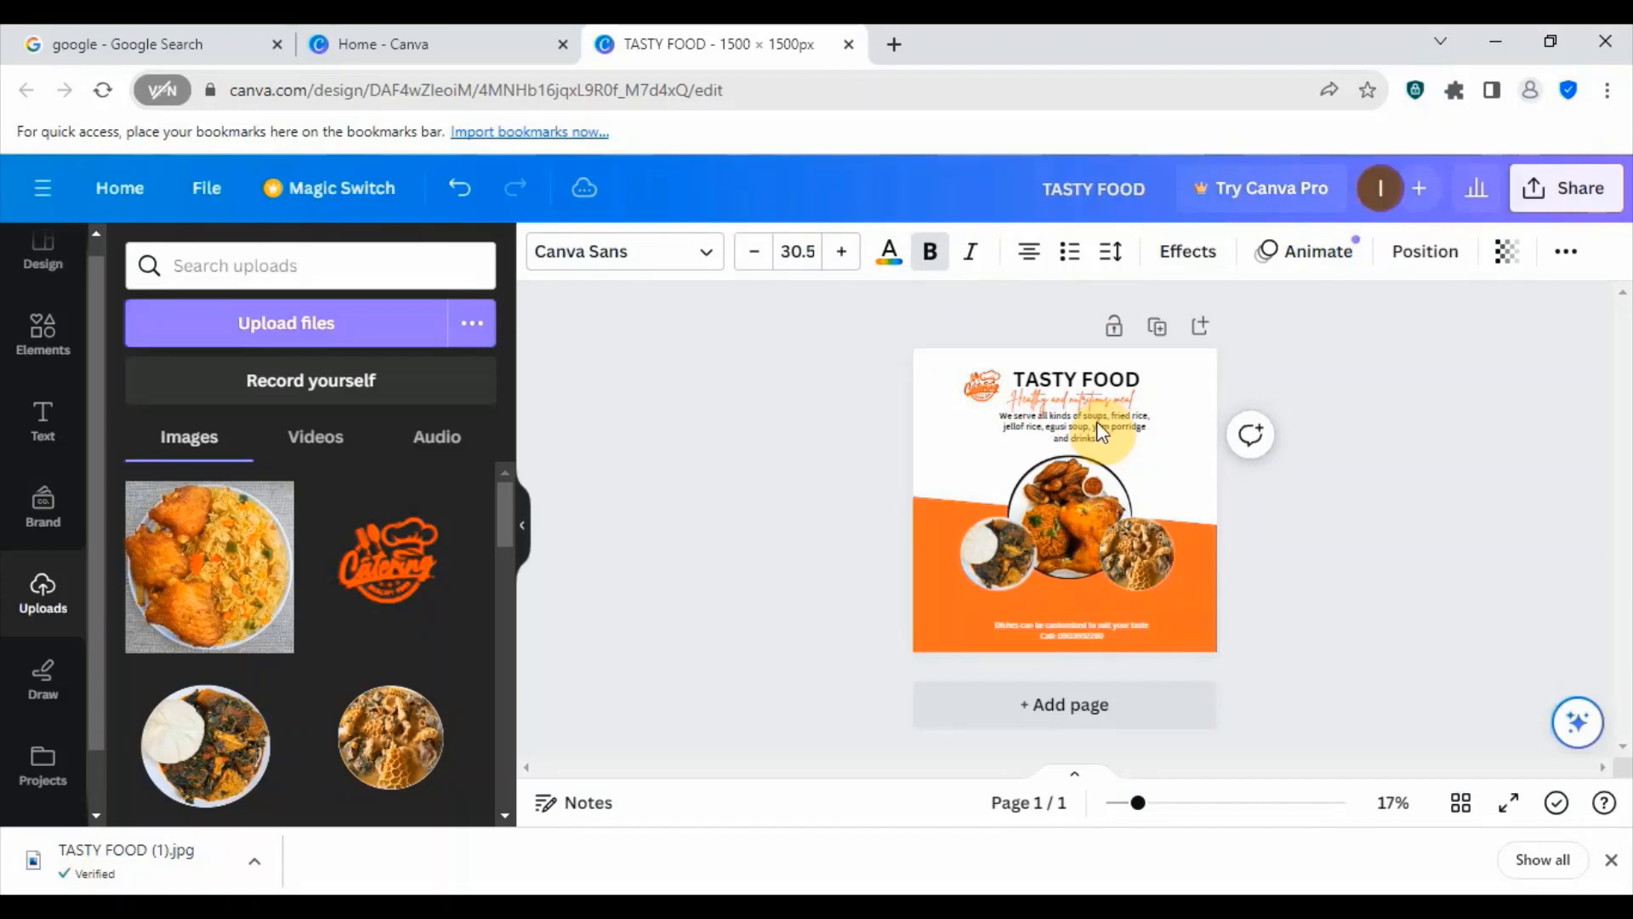
key("Down")
key("Down")
key("Down")
key("Down")
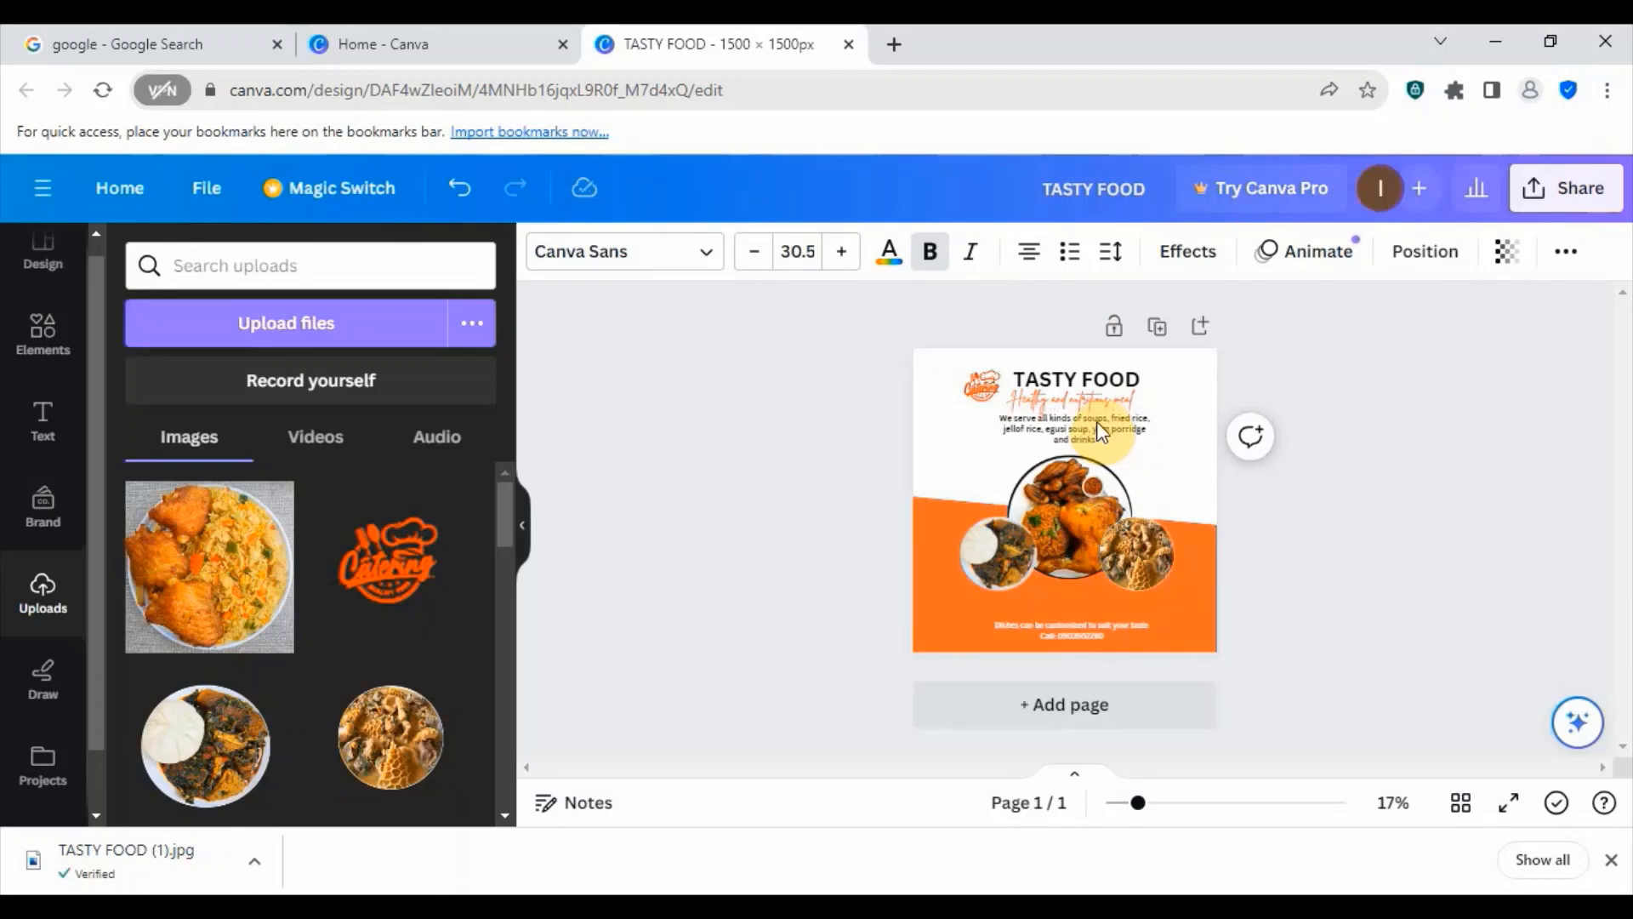
key("Down")
key("Down")
key("Down")
key("Down")
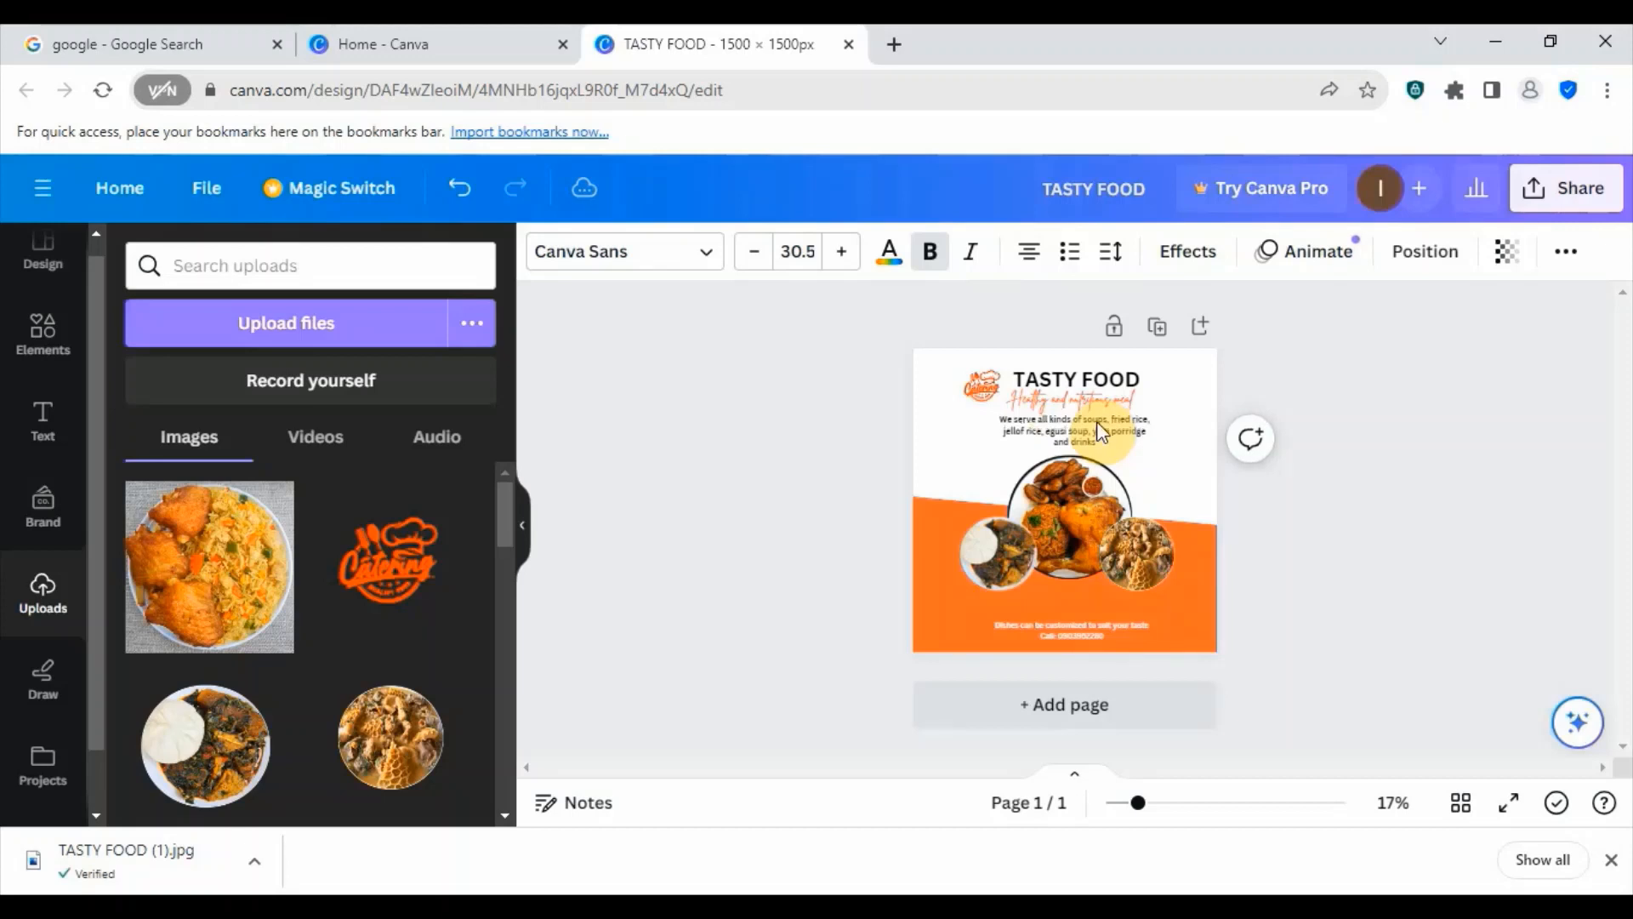
key("Up")
key("Up")
key("Up")
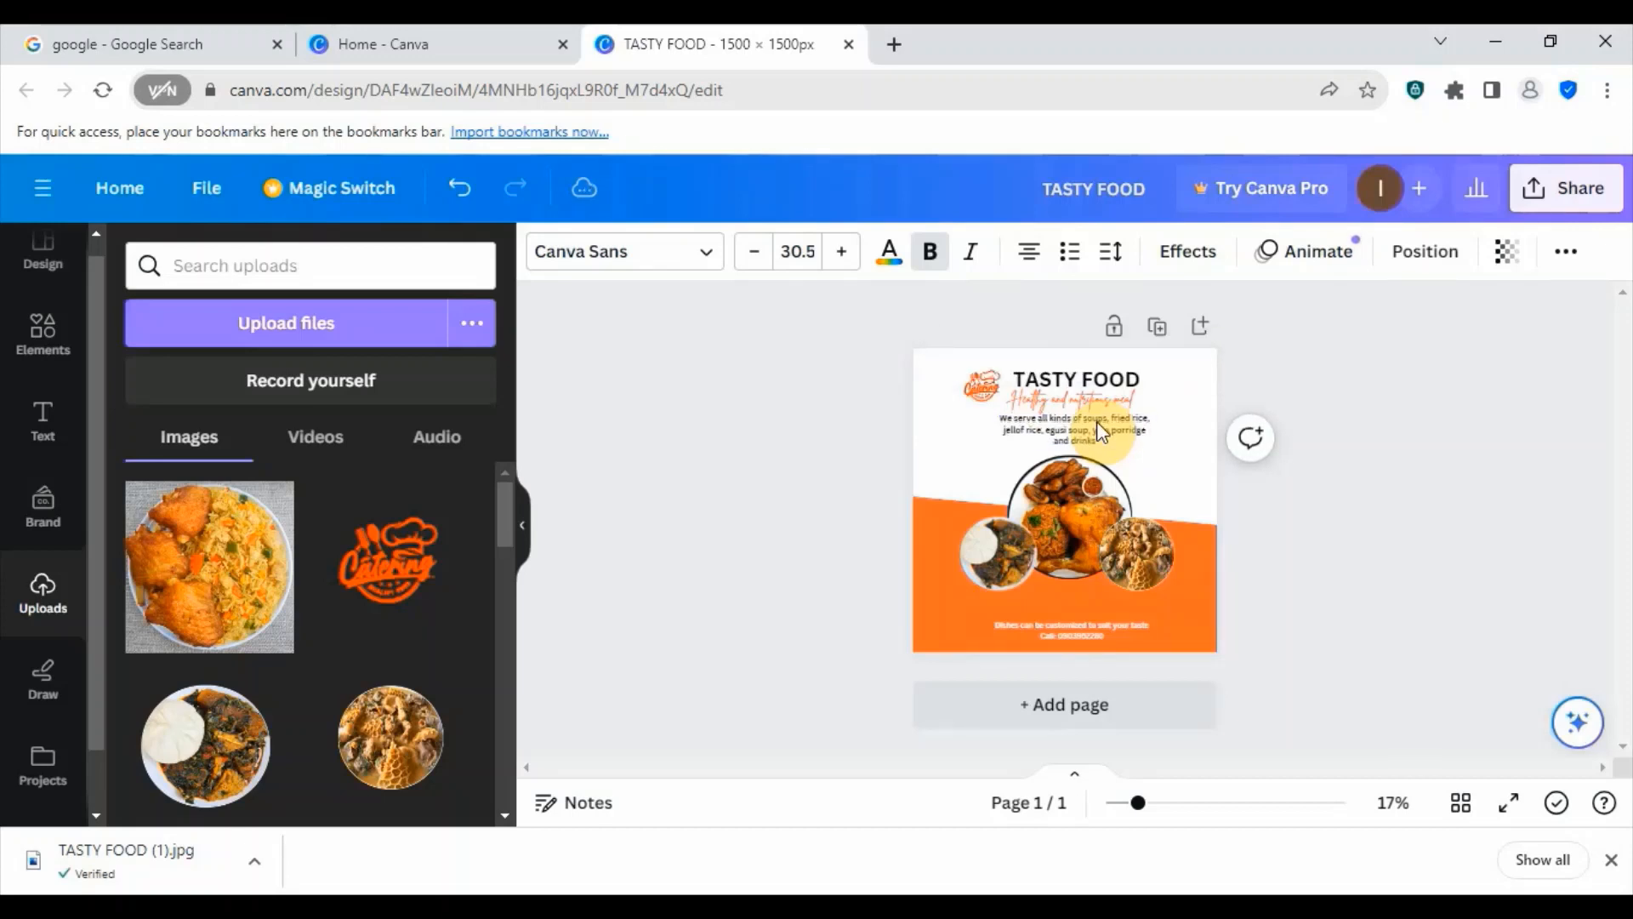
- Nudge the "Healthy and nutritious meal" subheading and the TASTY FOOD heading slightly down
left_click(1089, 395)
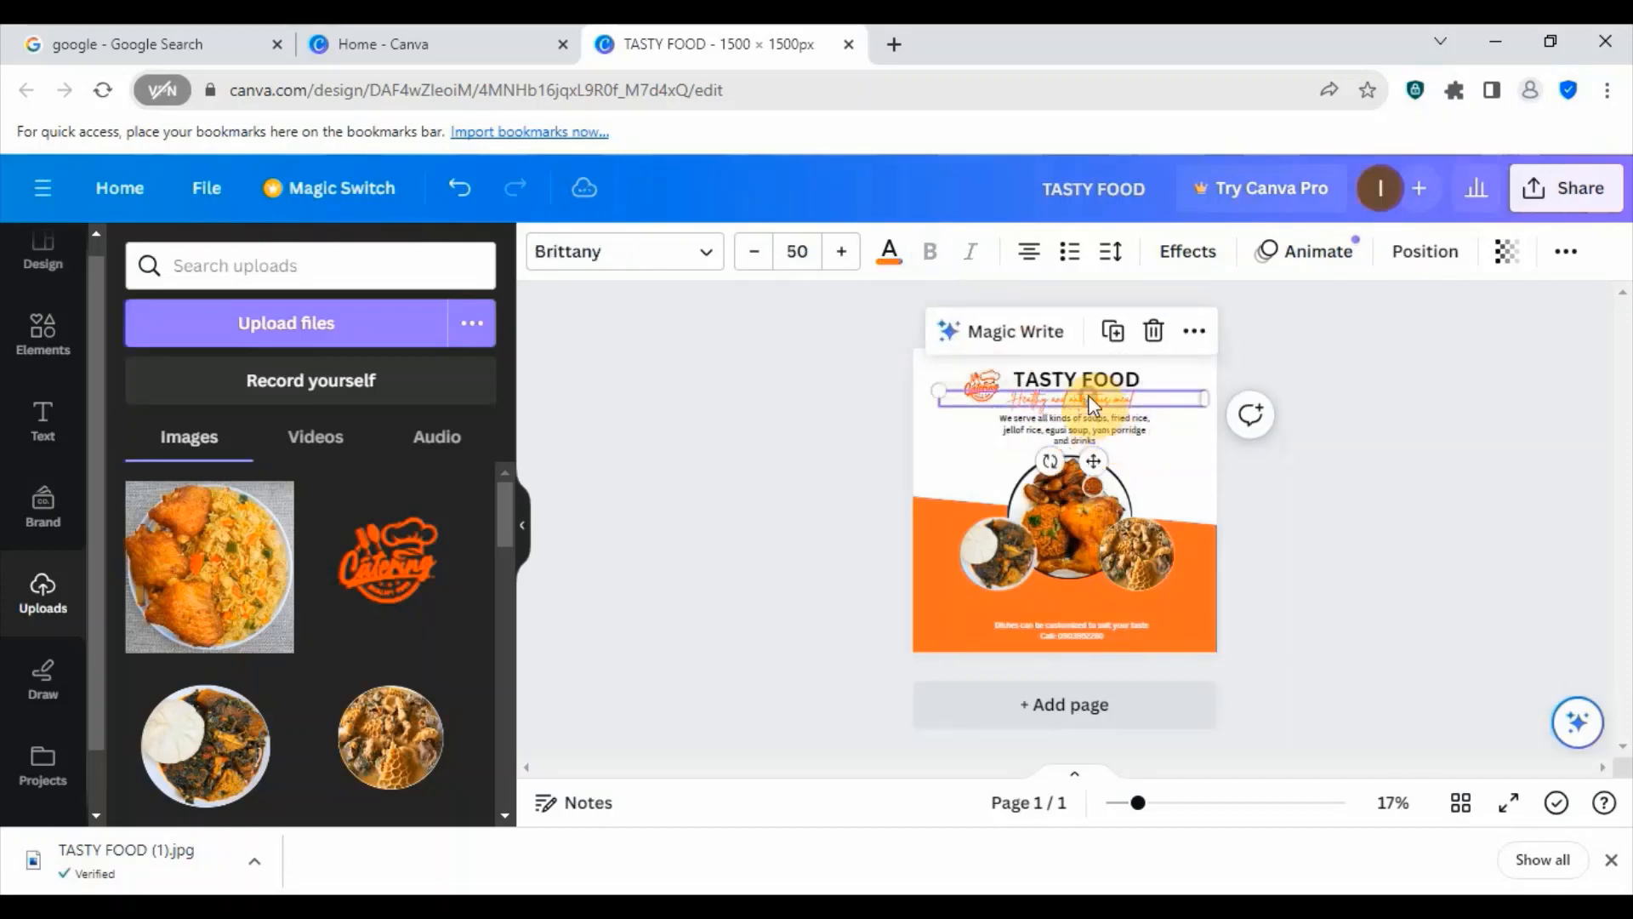
key("Down")
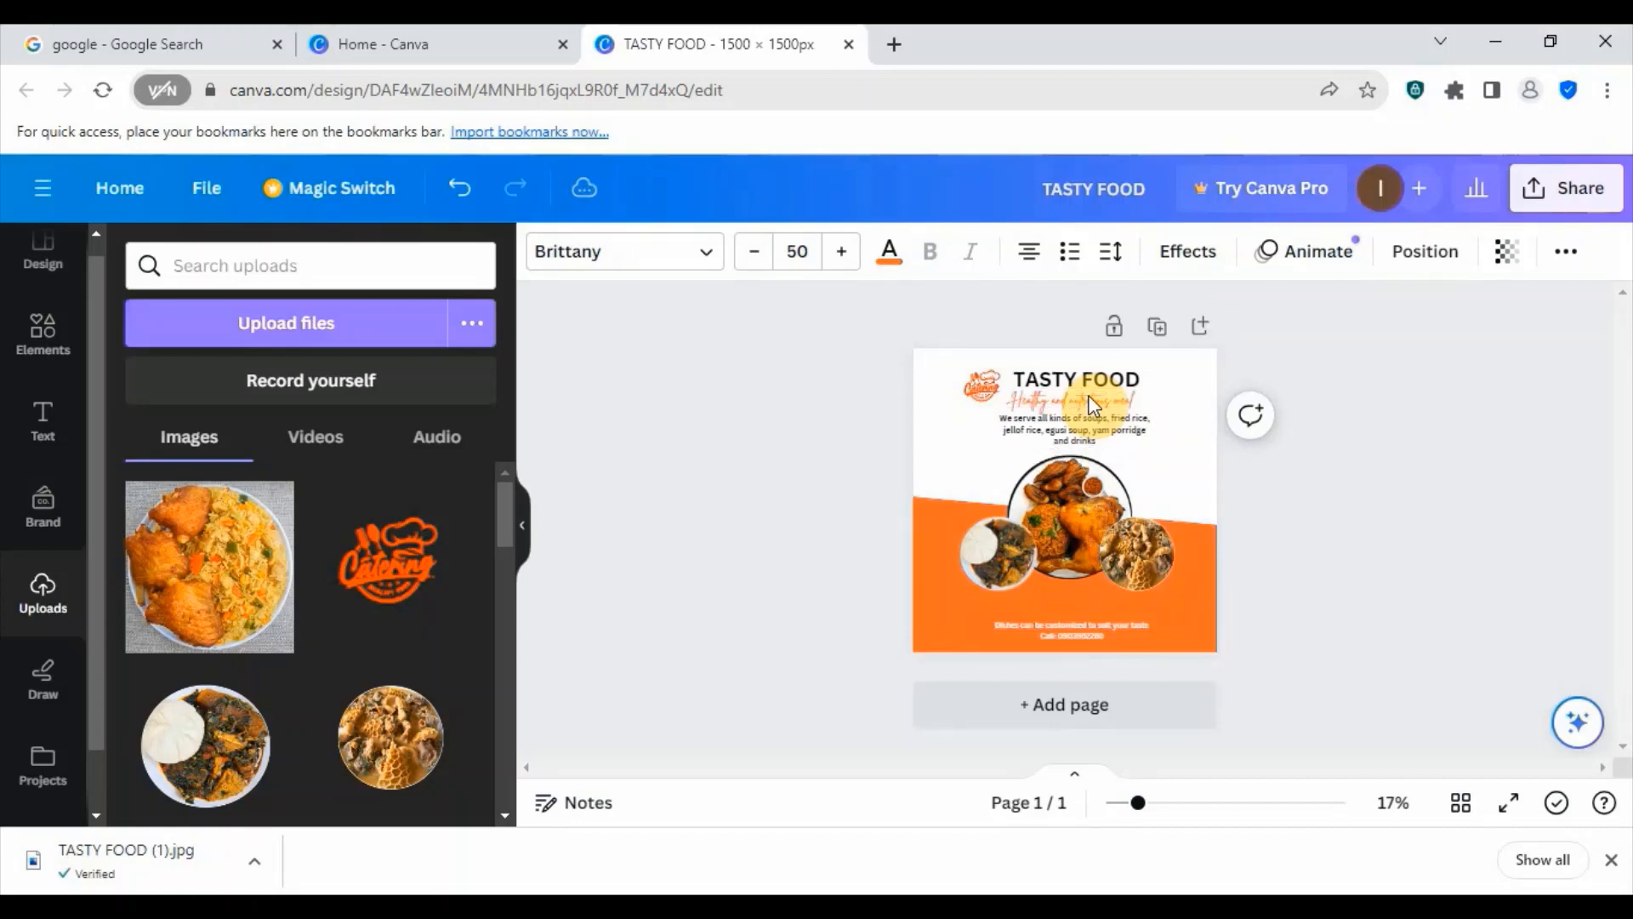
left_click(1085, 373)
key("Down")
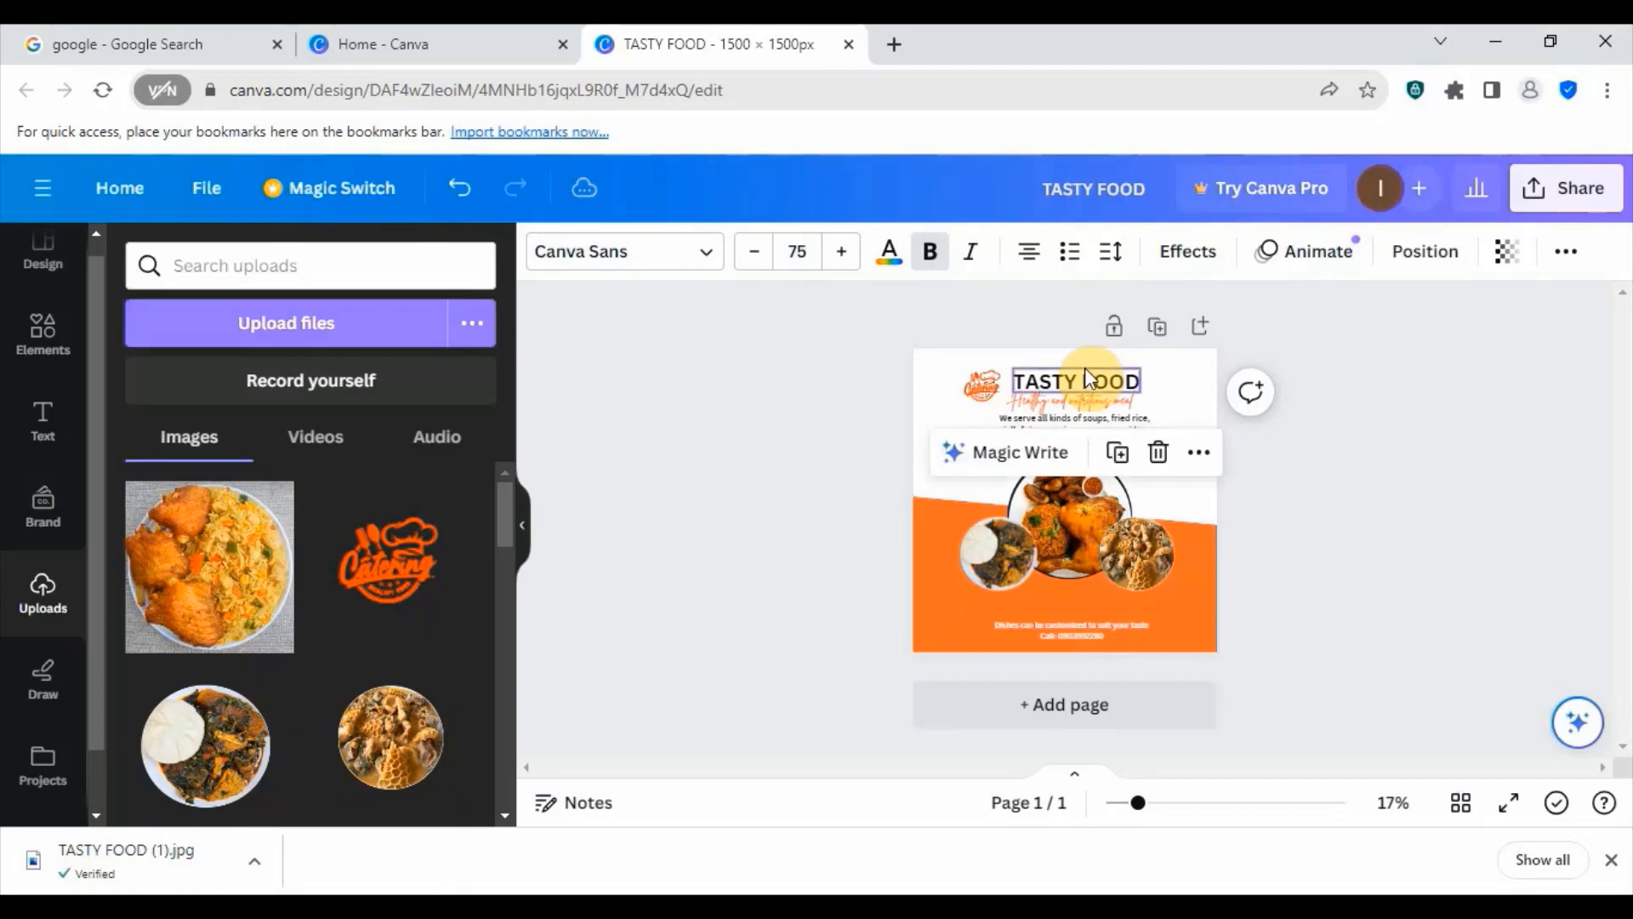
left_click(1168, 401)
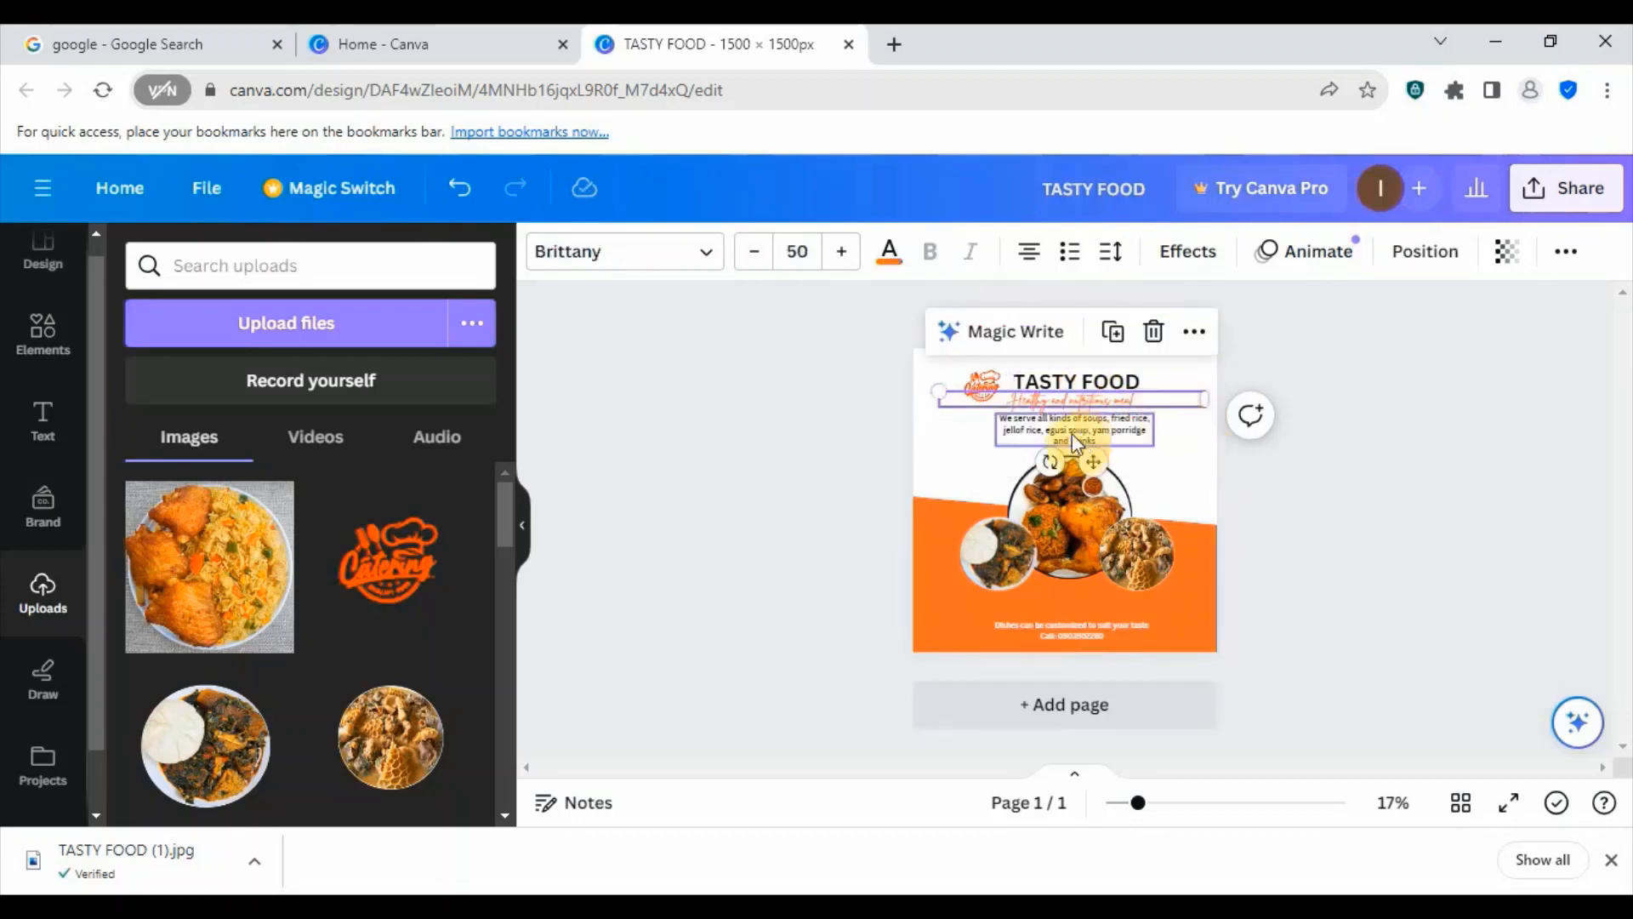
left_click(1183, 485)
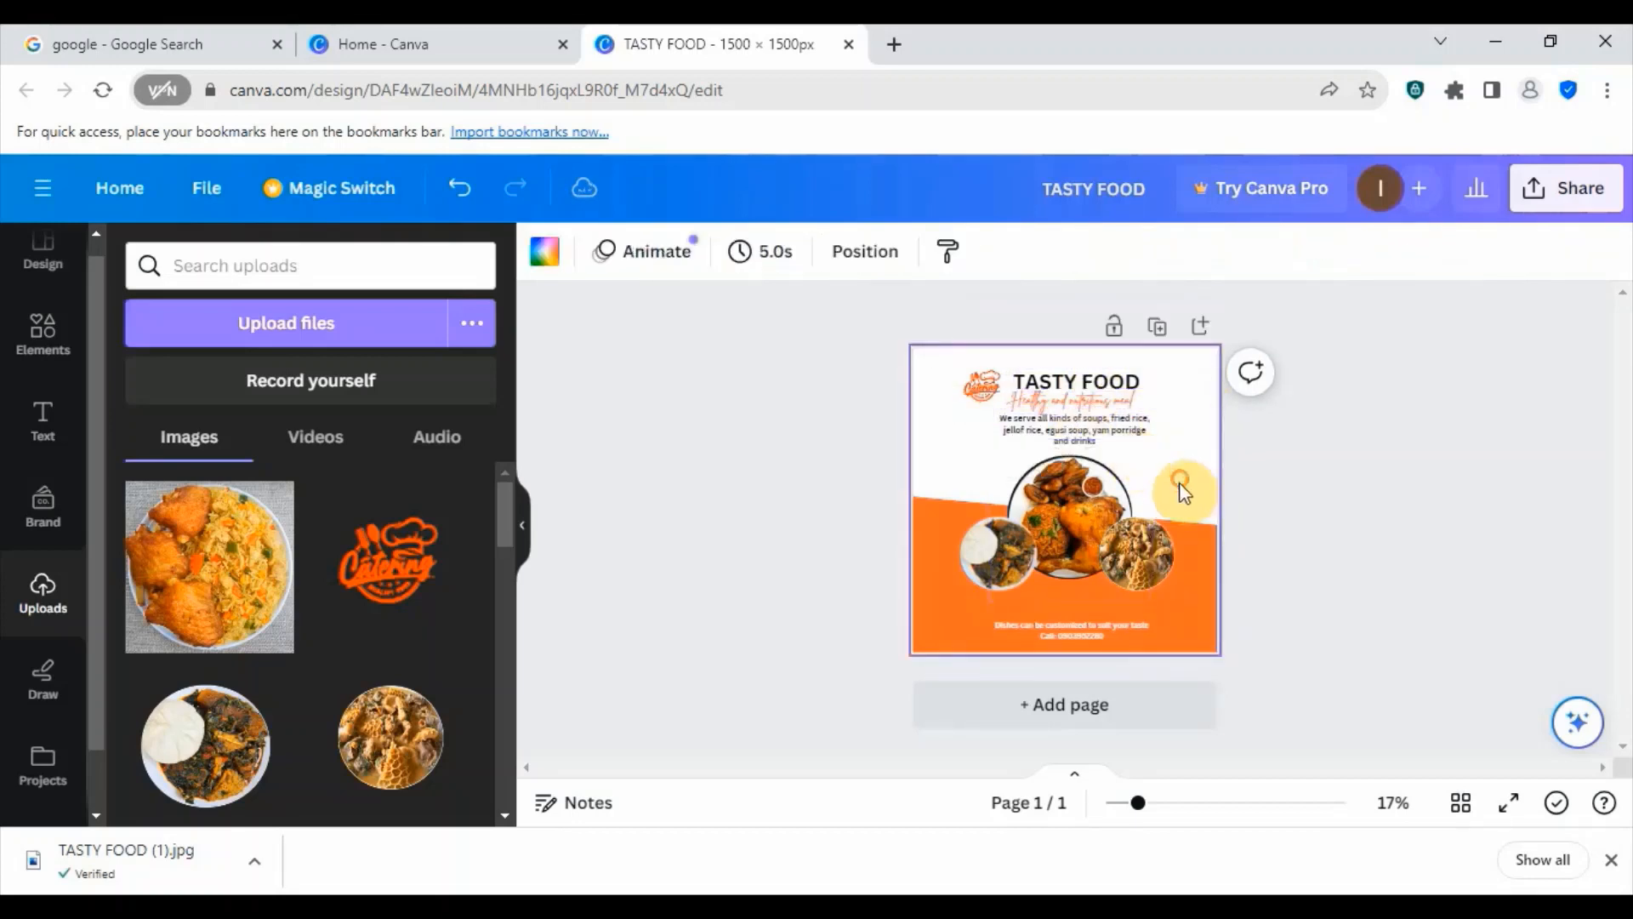
- Move the Catering logo slightly down and right so it sits close beside the TASTY FOOD heading
left_click(983, 391)
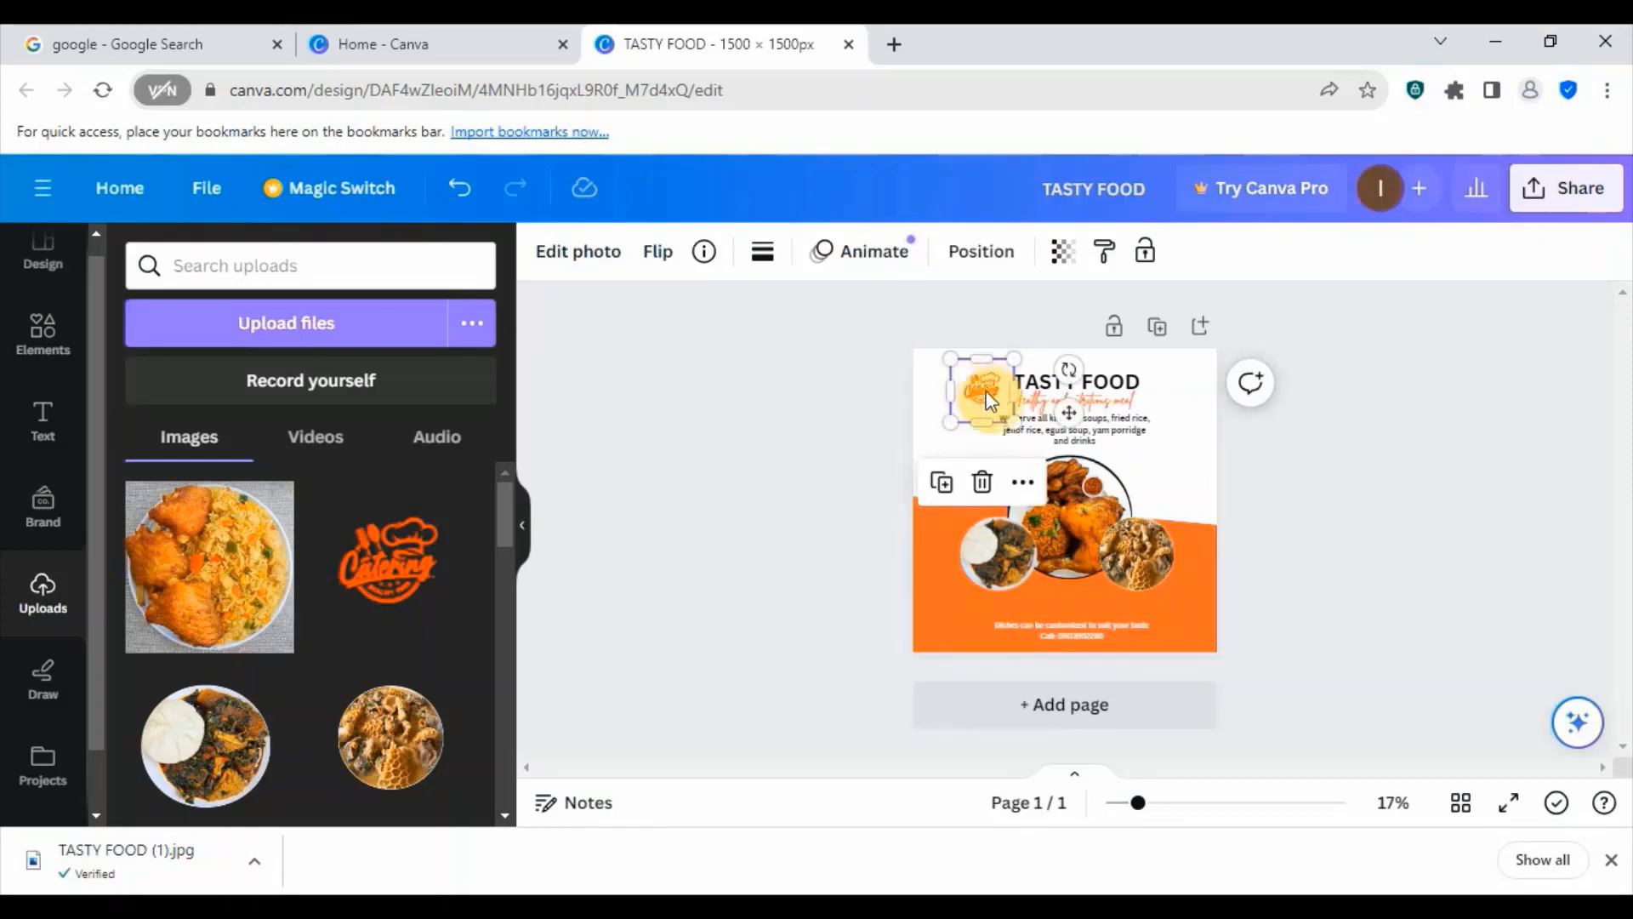
left_click(1163, 459)
left_click(969, 399)
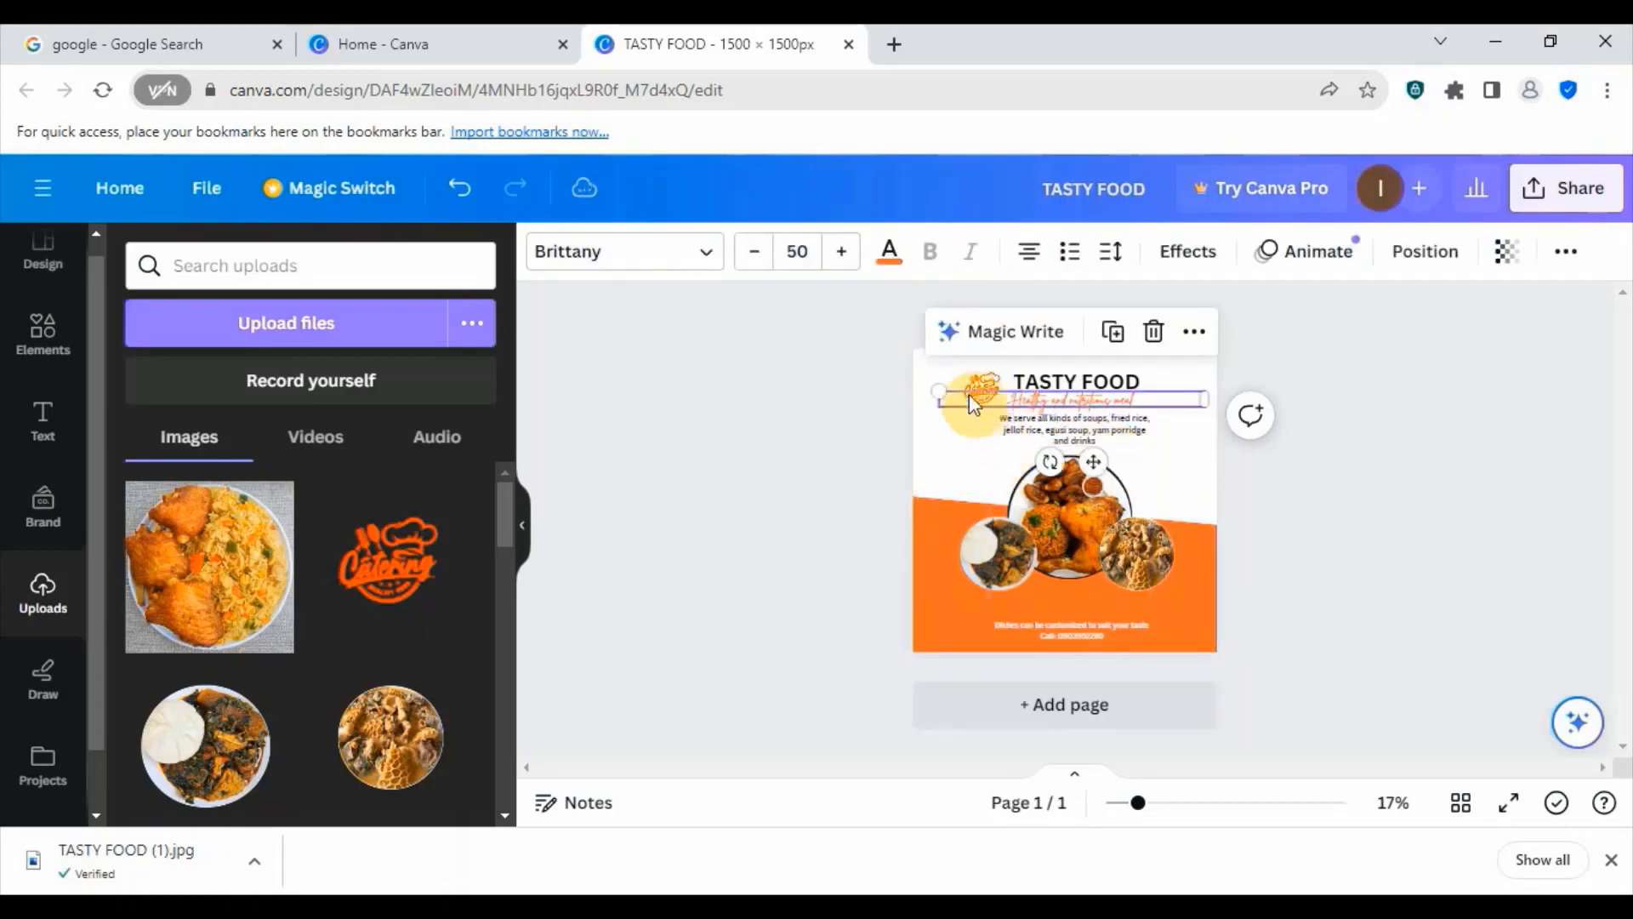
left_click(977, 376)
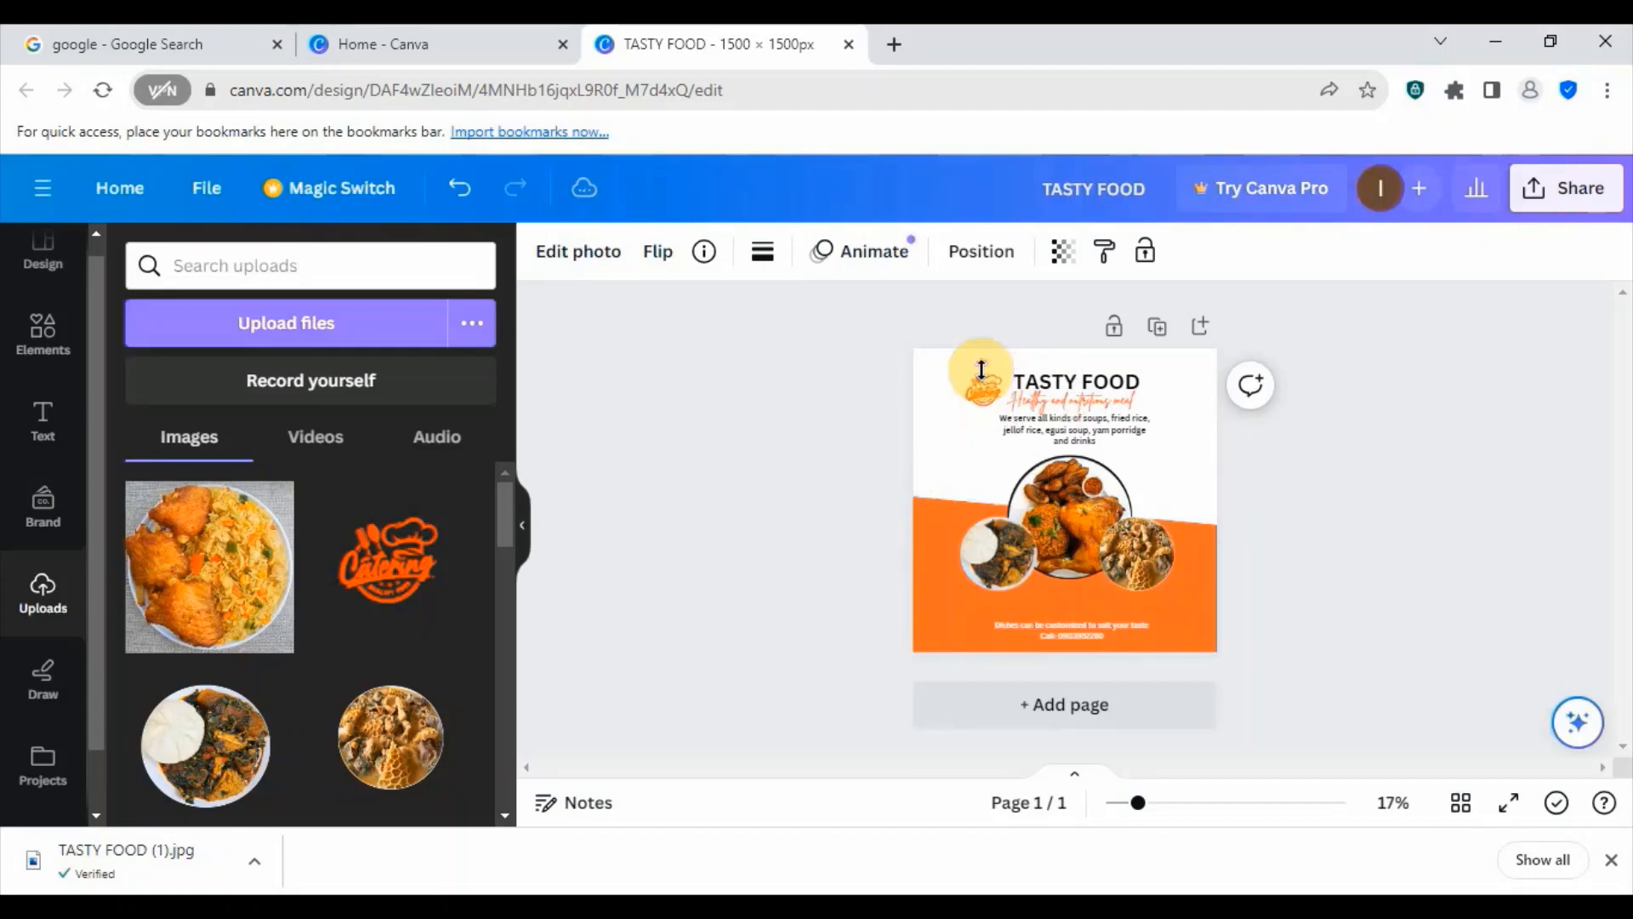
left_click(1166, 511)
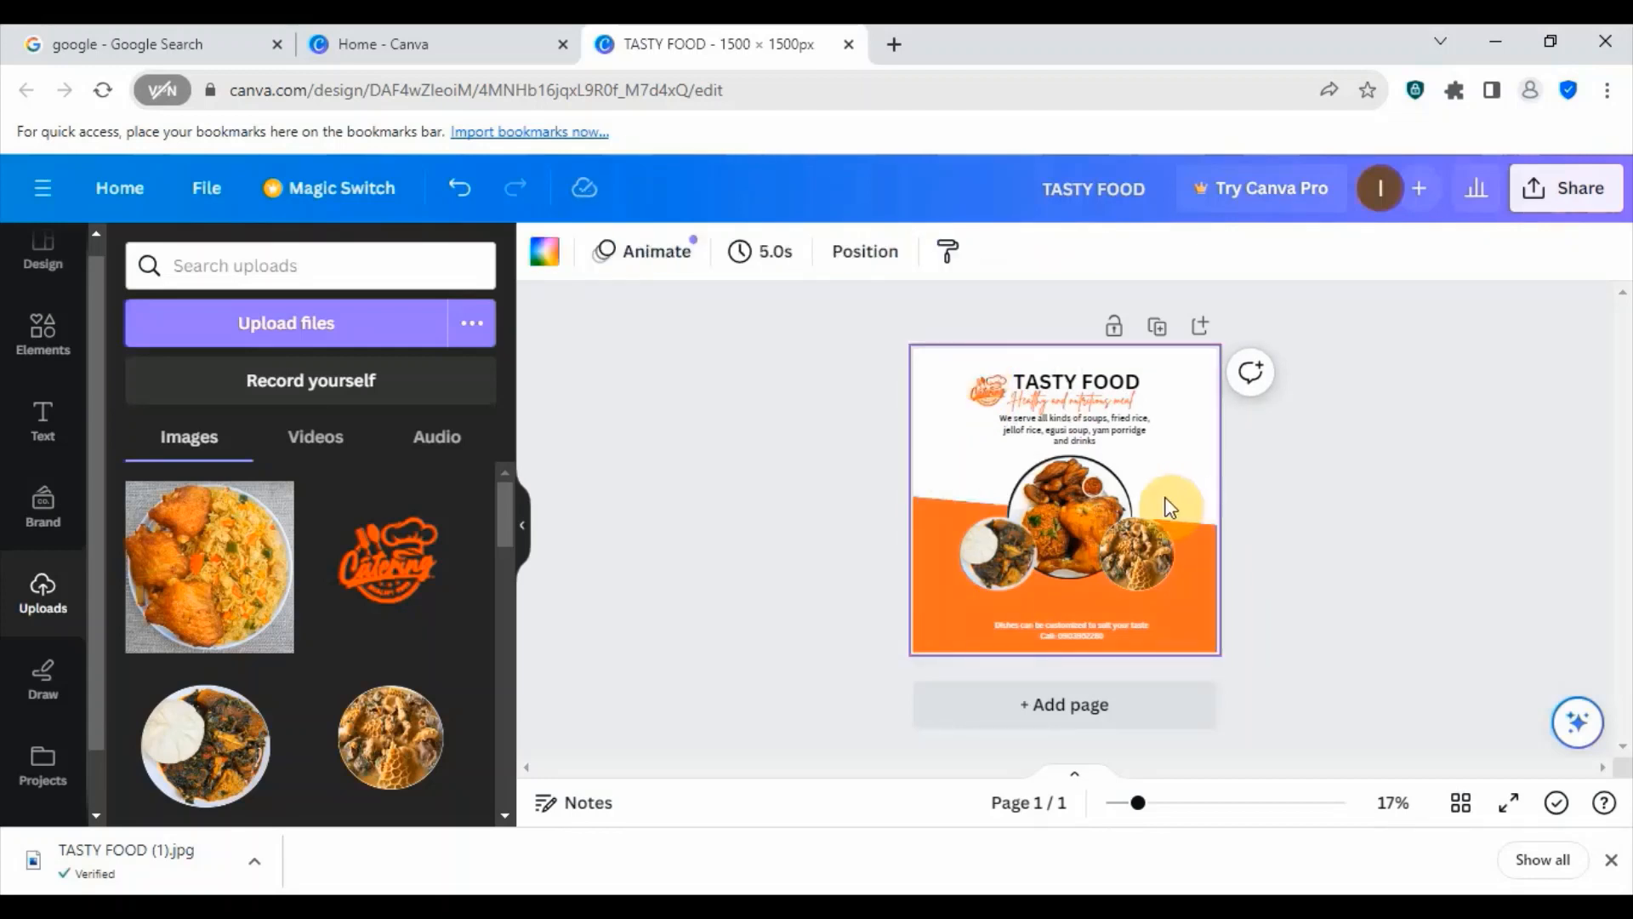
- Try the bold setting on the "We serve all kinds of soups" text
left_click(1087, 438)
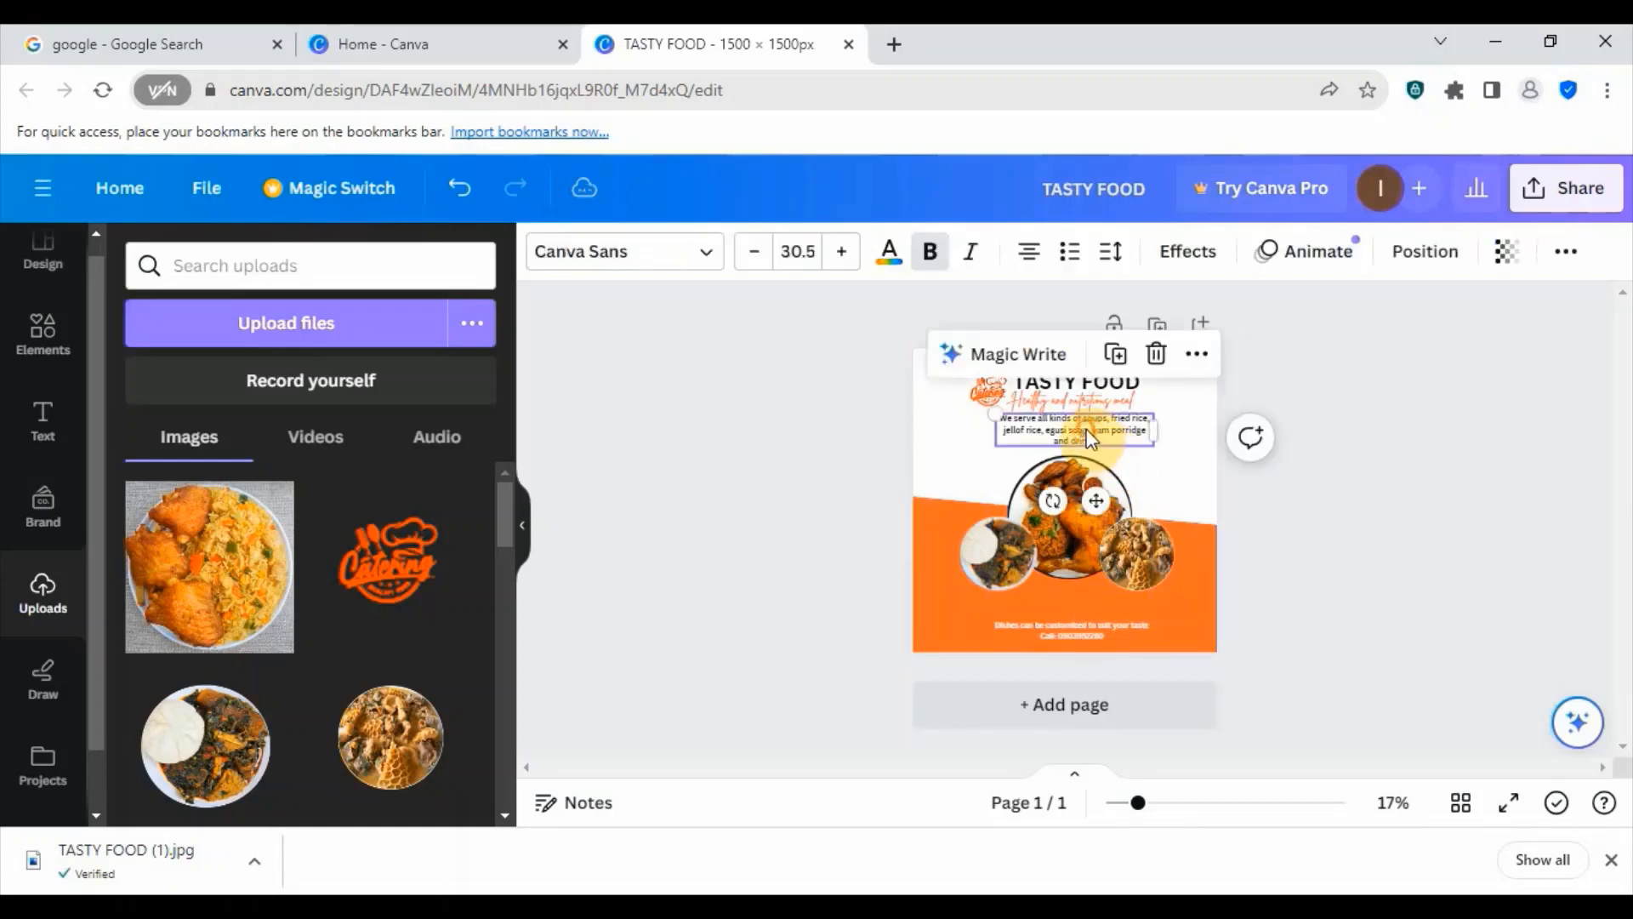
left_click(1157, 468)
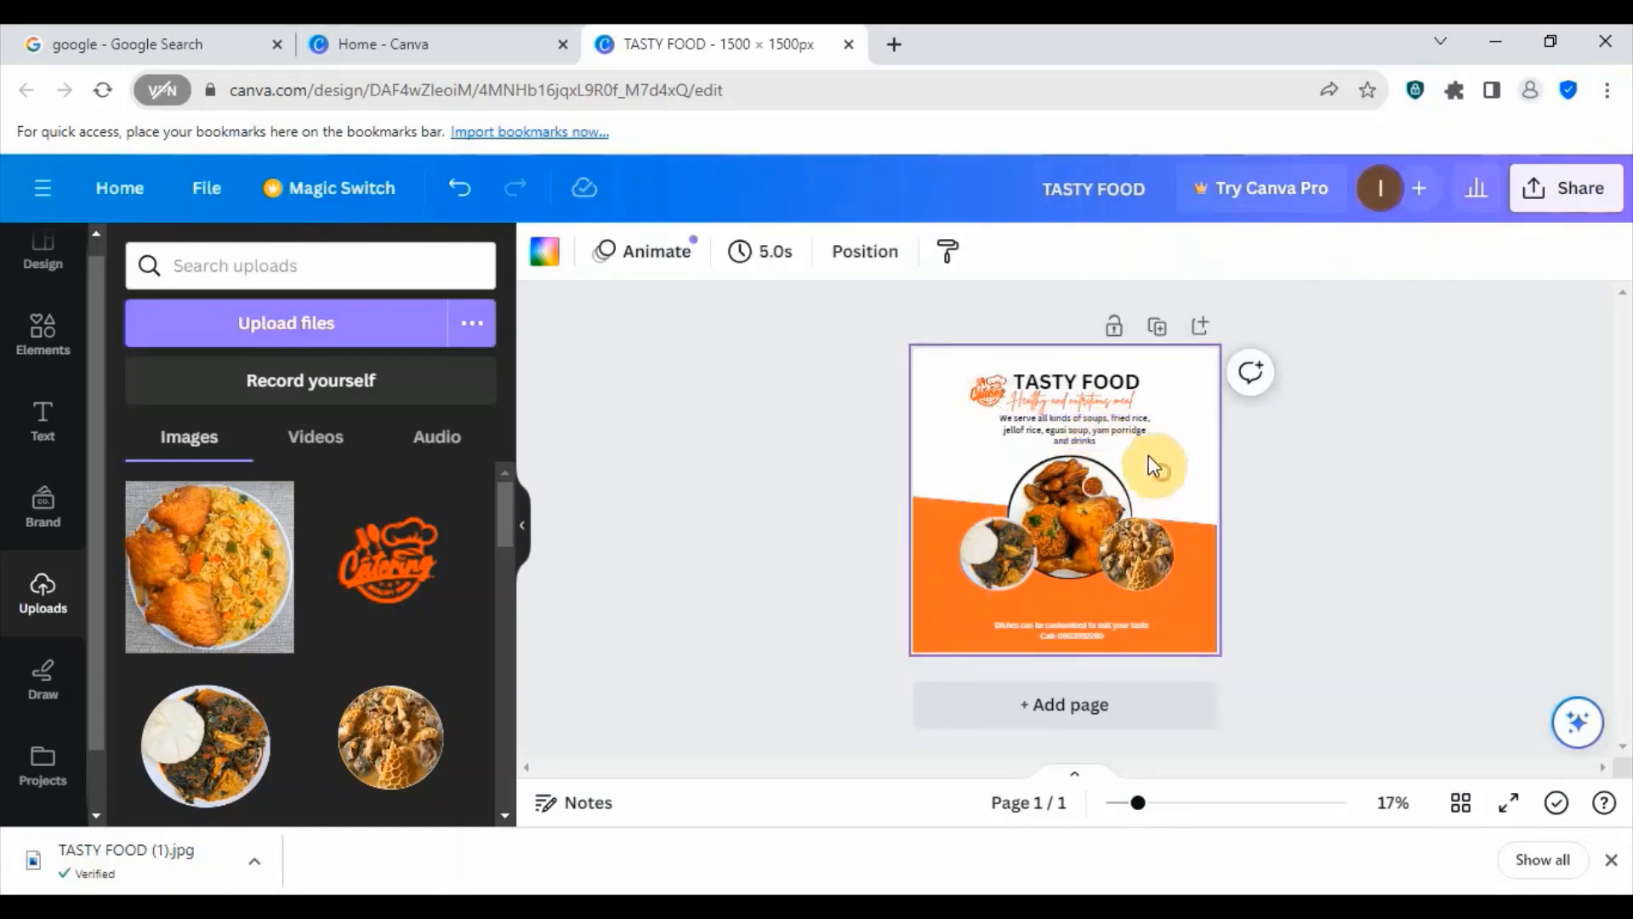
left_click(1105, 430)
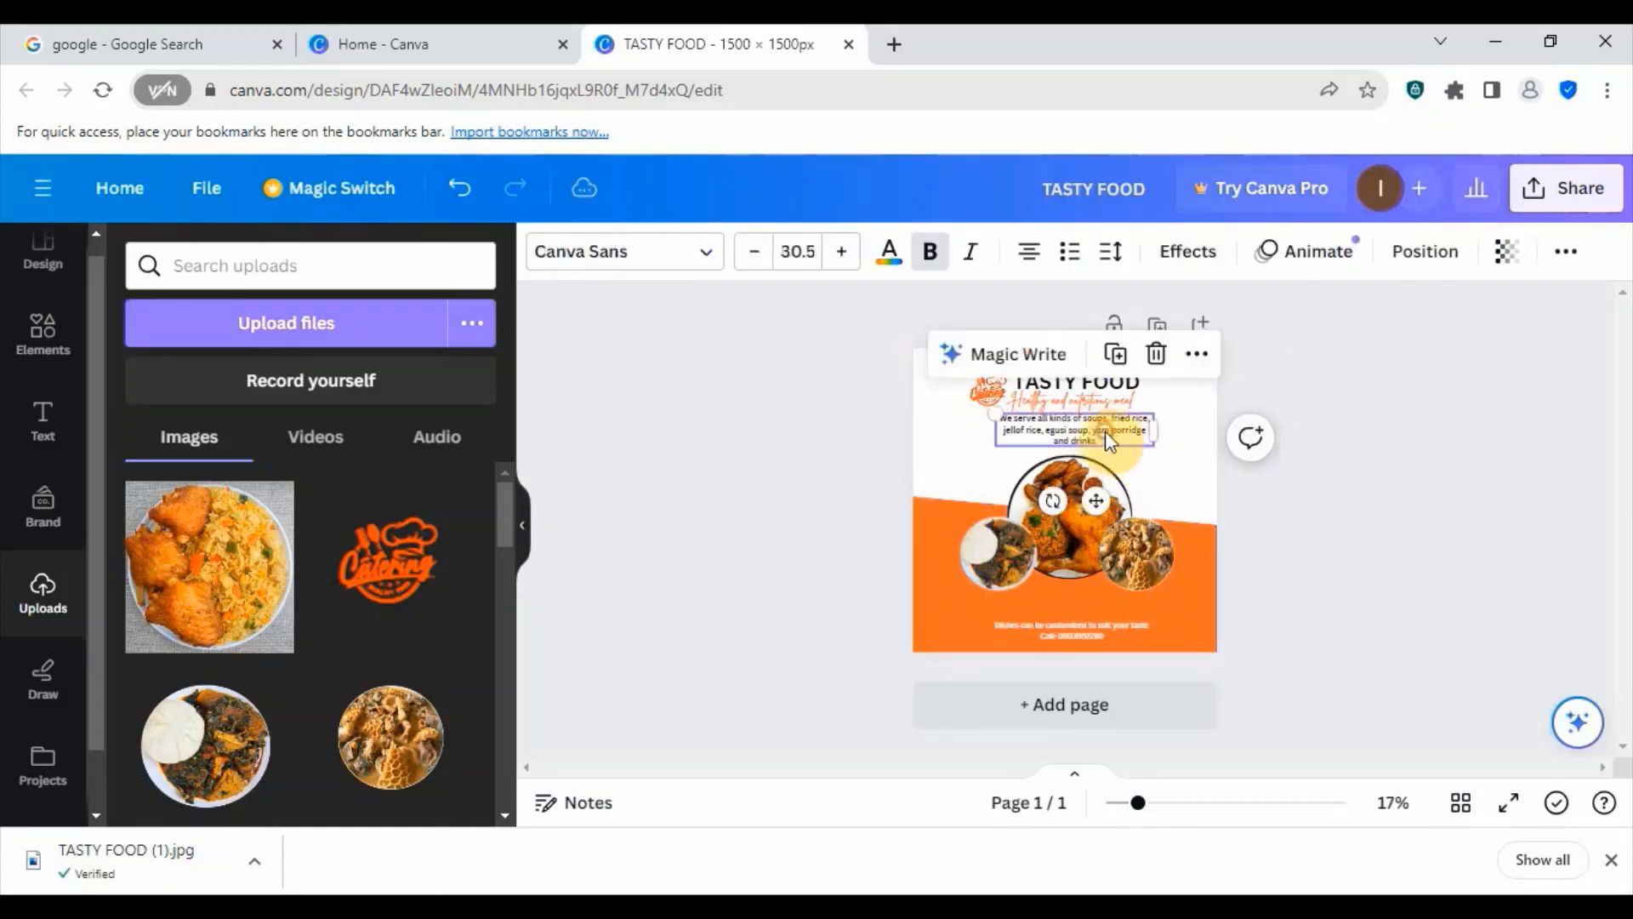
left_click(931, 255)
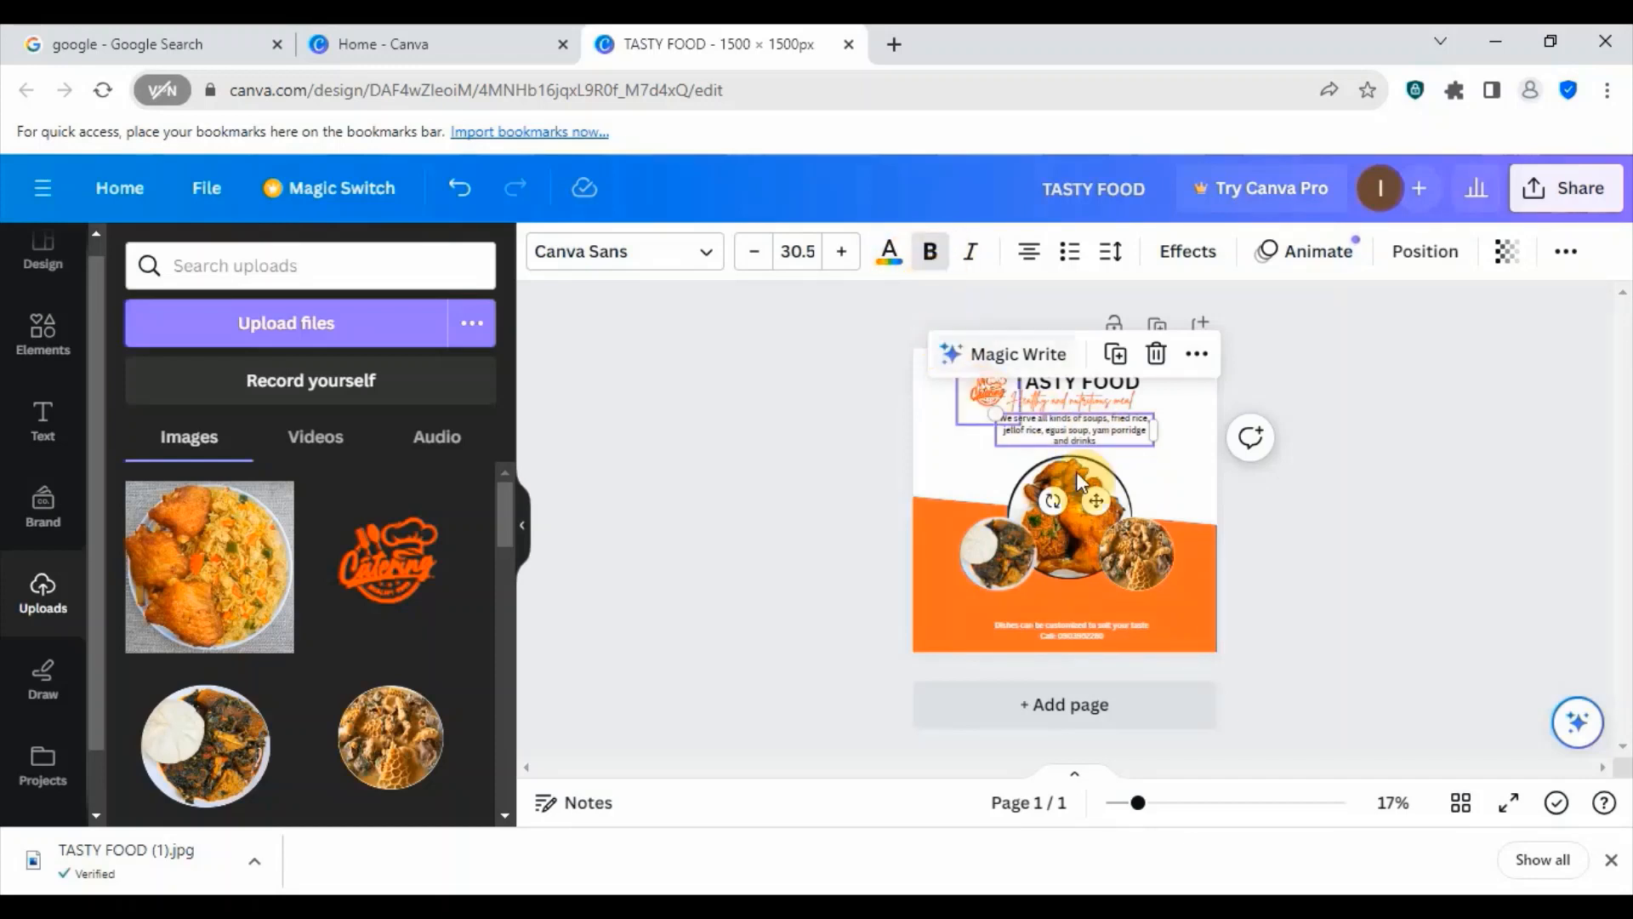
- Make the "Dishes can be customized to suit your taste" contact text at the foot of the flyer bold
left_click(1079, 631)
left_click(930, 251)
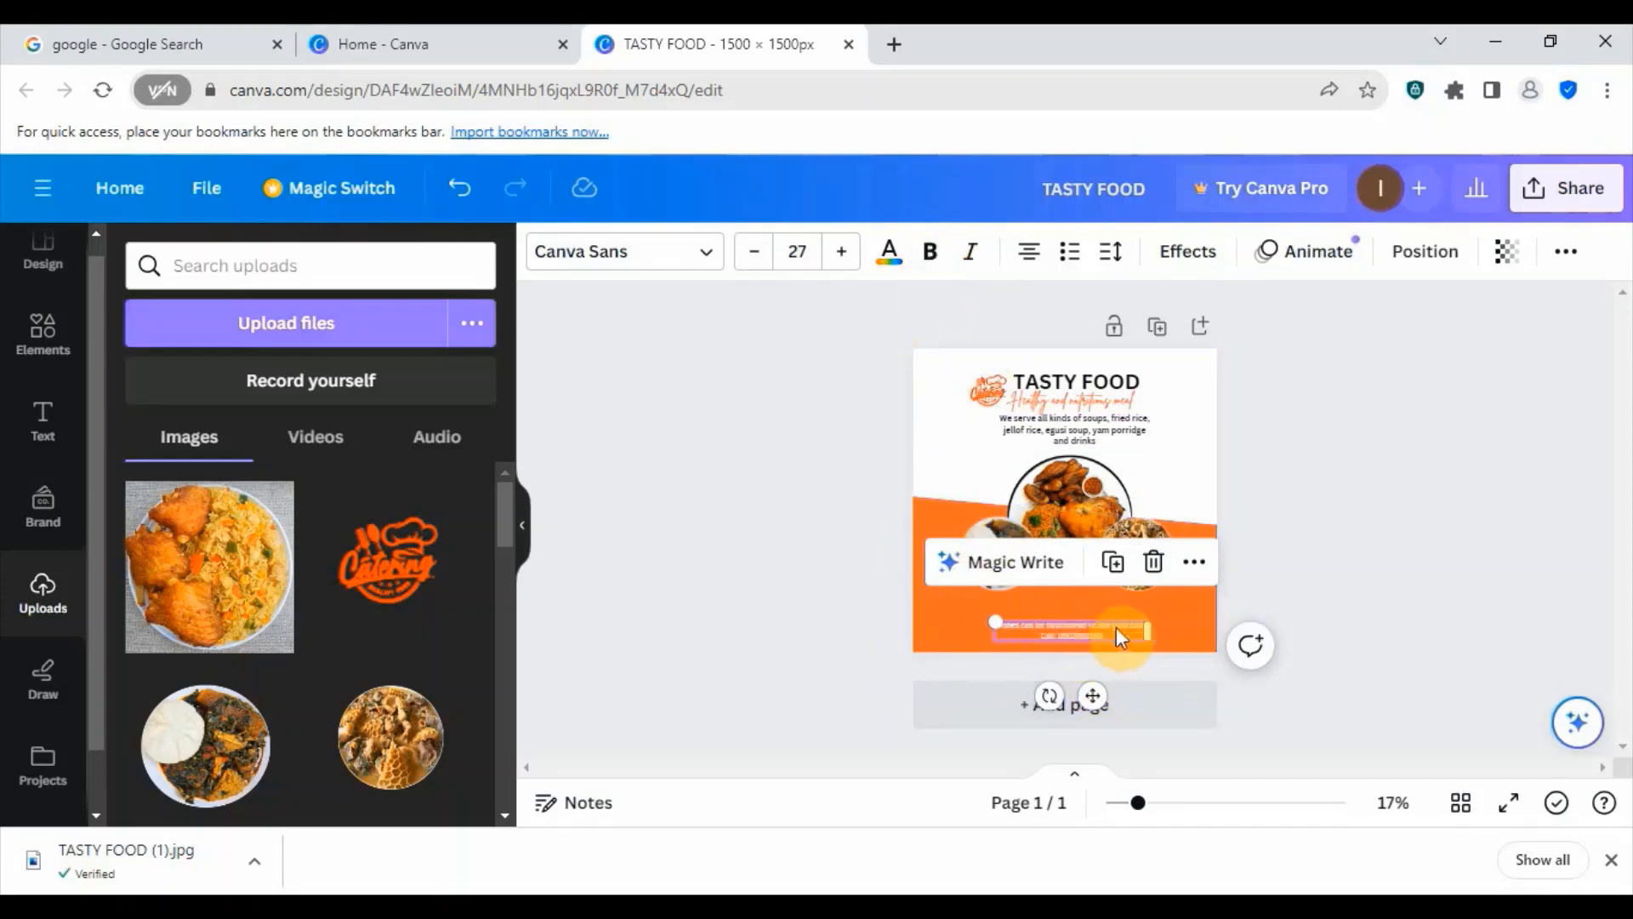
left_click(930, 251)
left_click(933, 262)
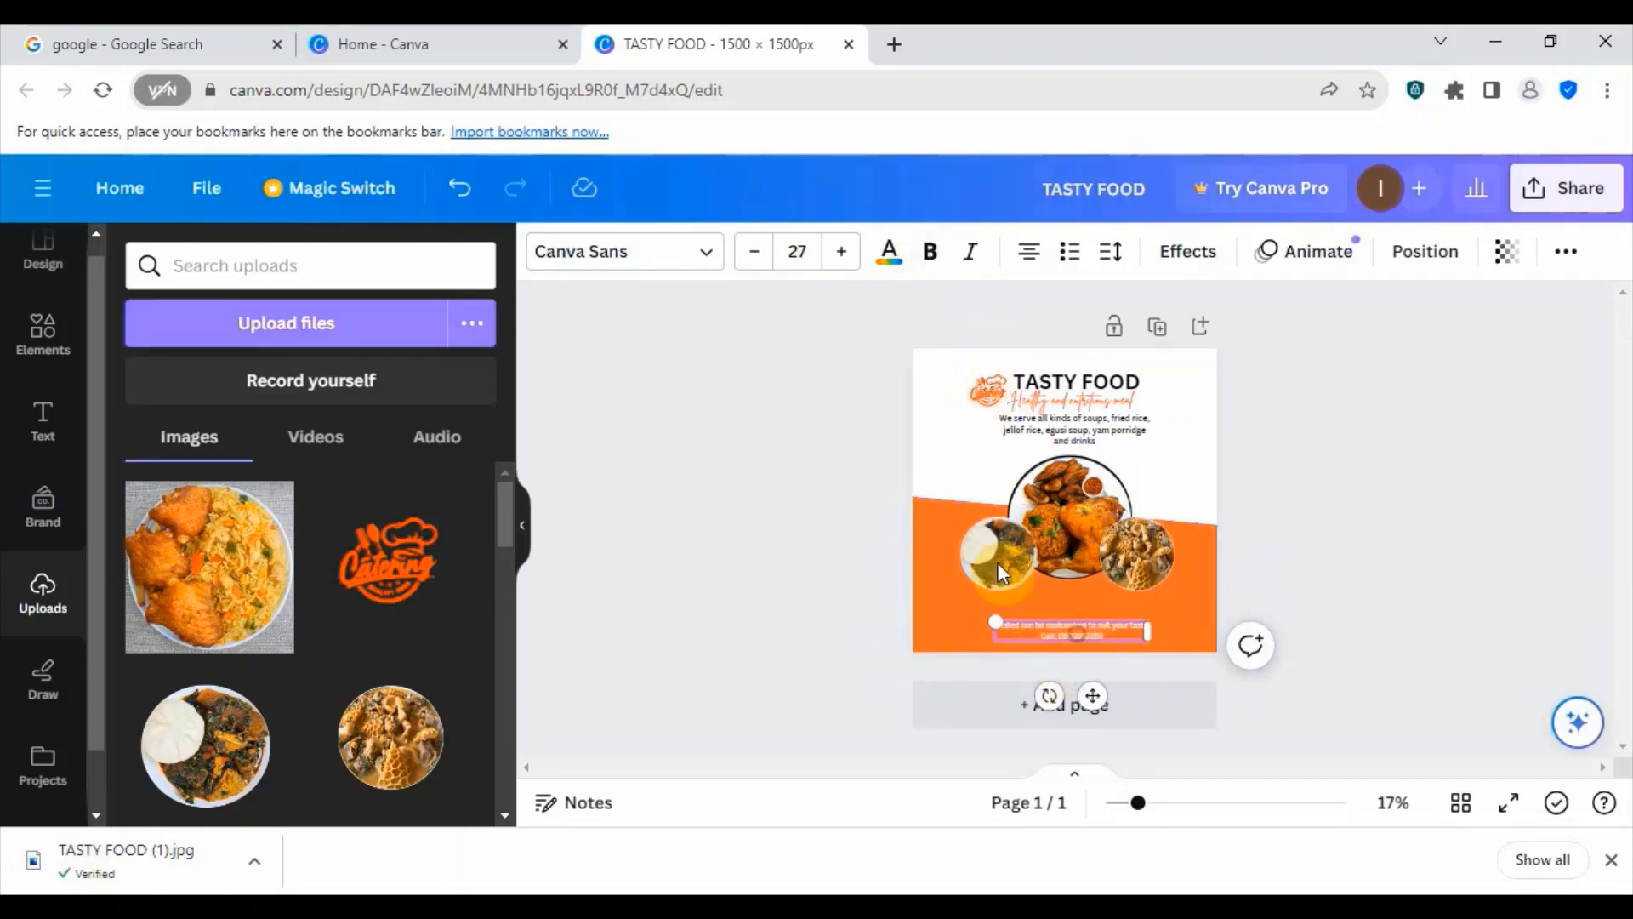
left_click(931, 253)
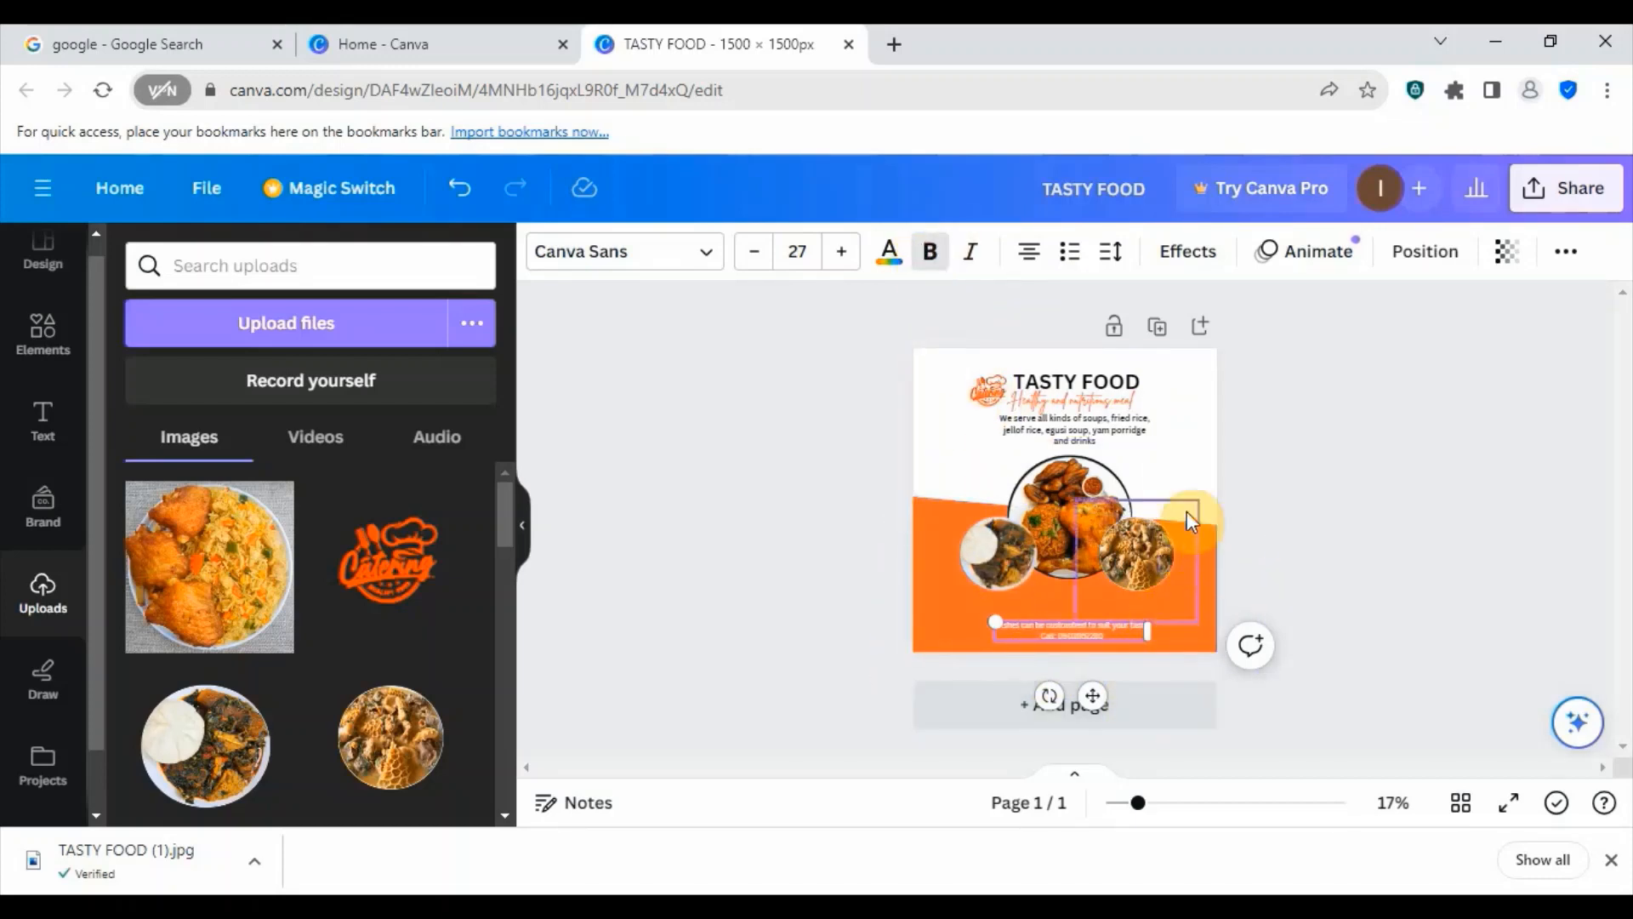
left_click(1187, 441)
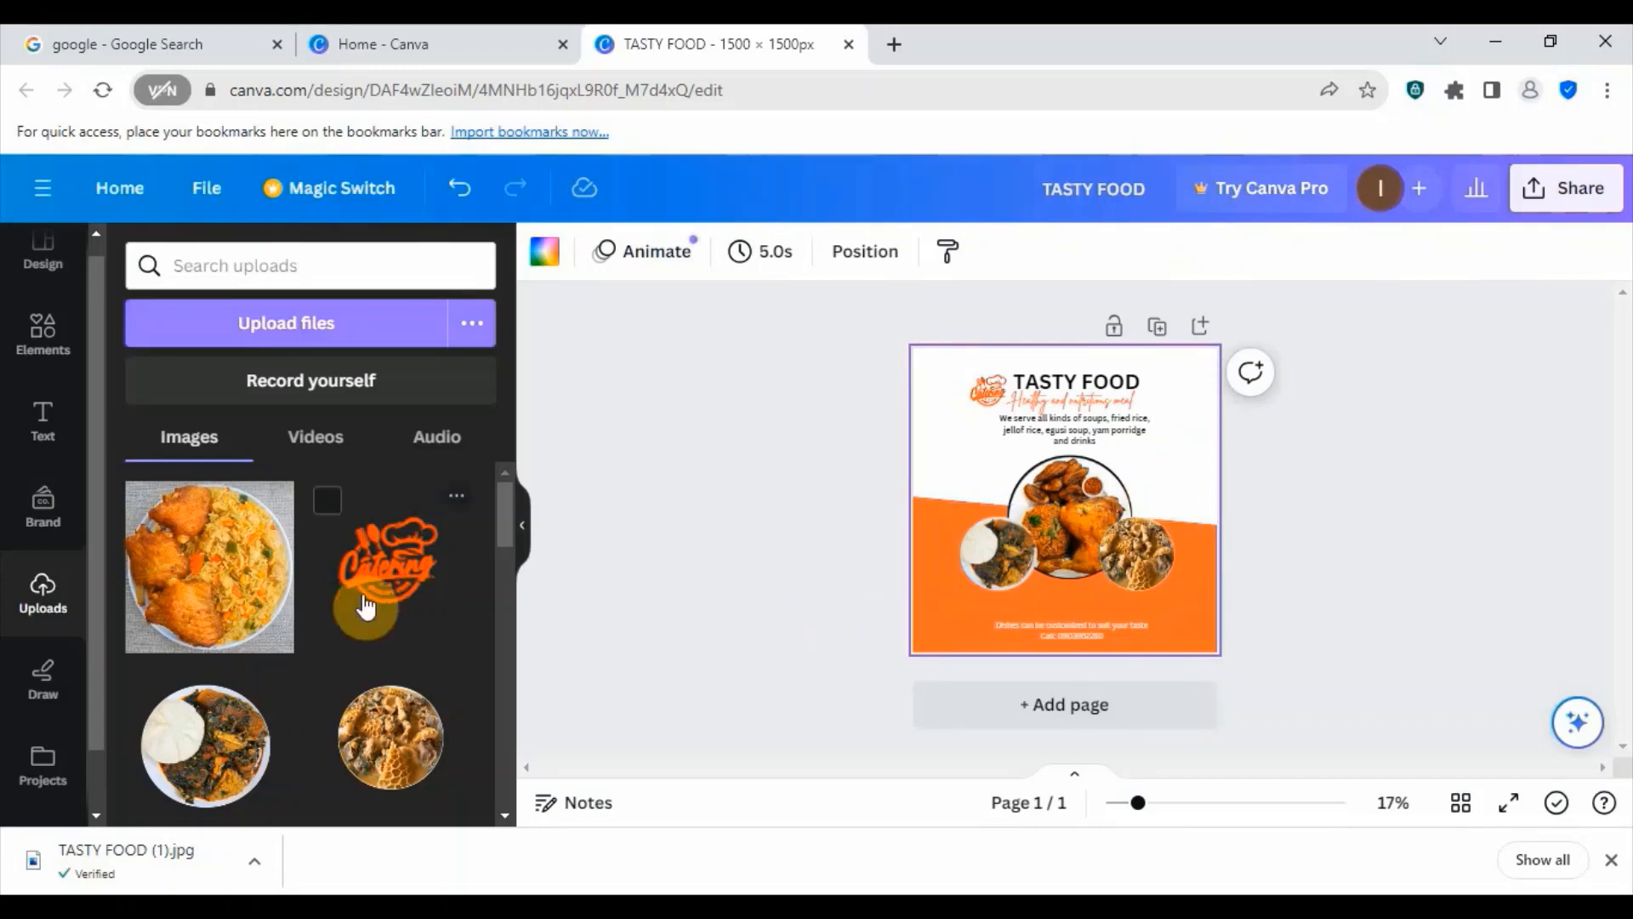
- Add the uploaded fried rice and chicken photo to the flyer and enlarge it to cover the whole page
left_click(206, 576)
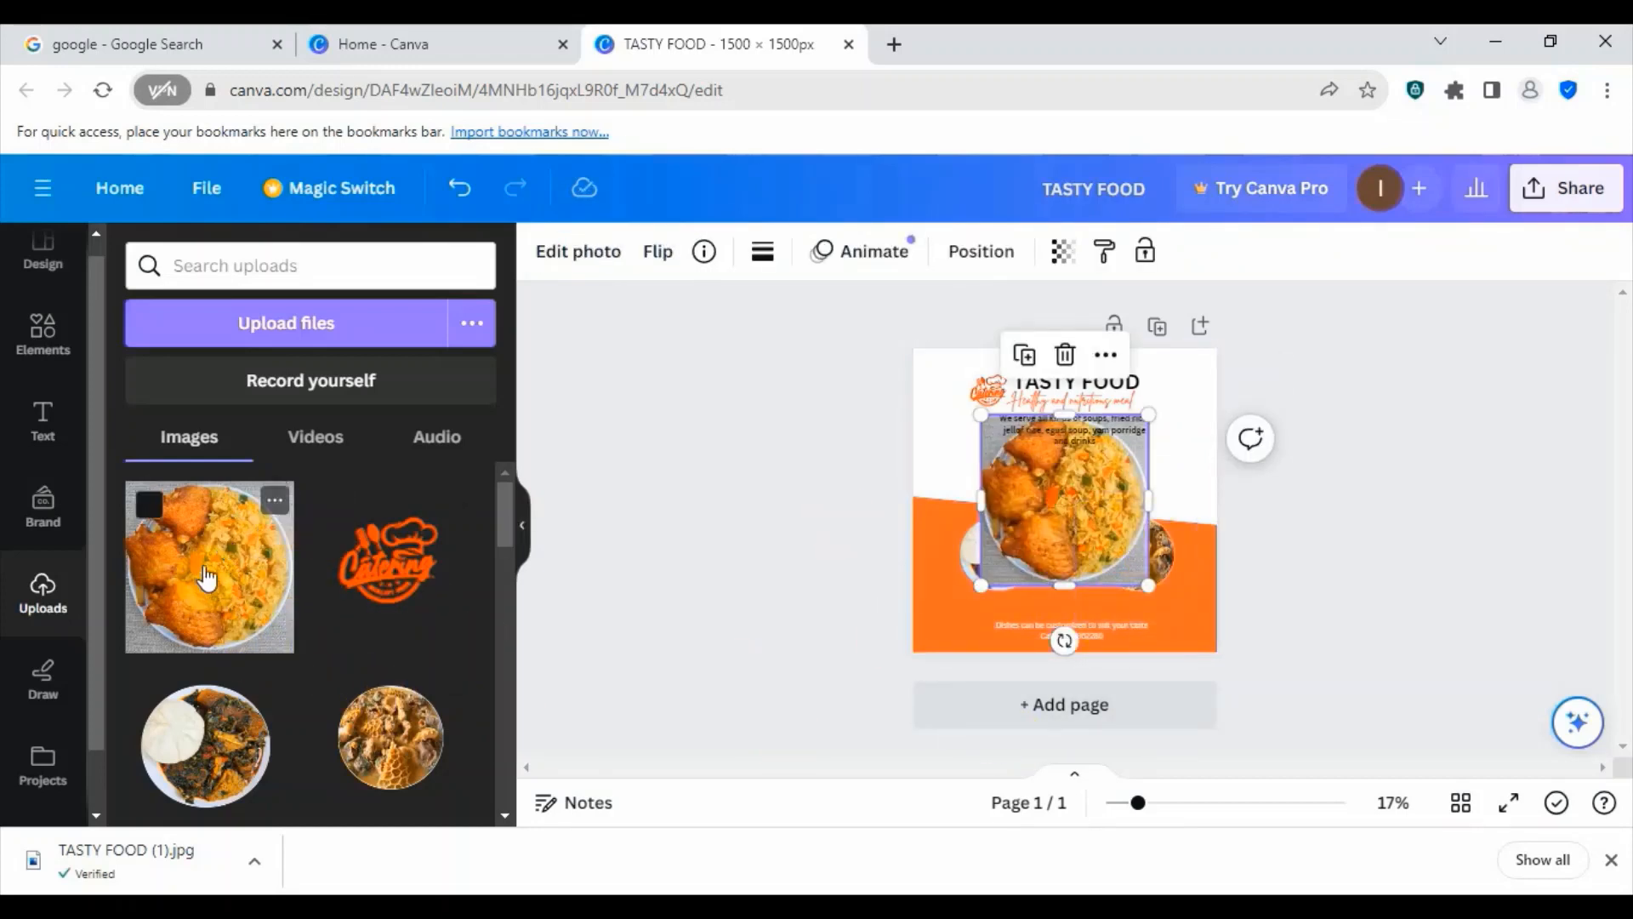
left_click_drag(1048, 537, 998, 457)
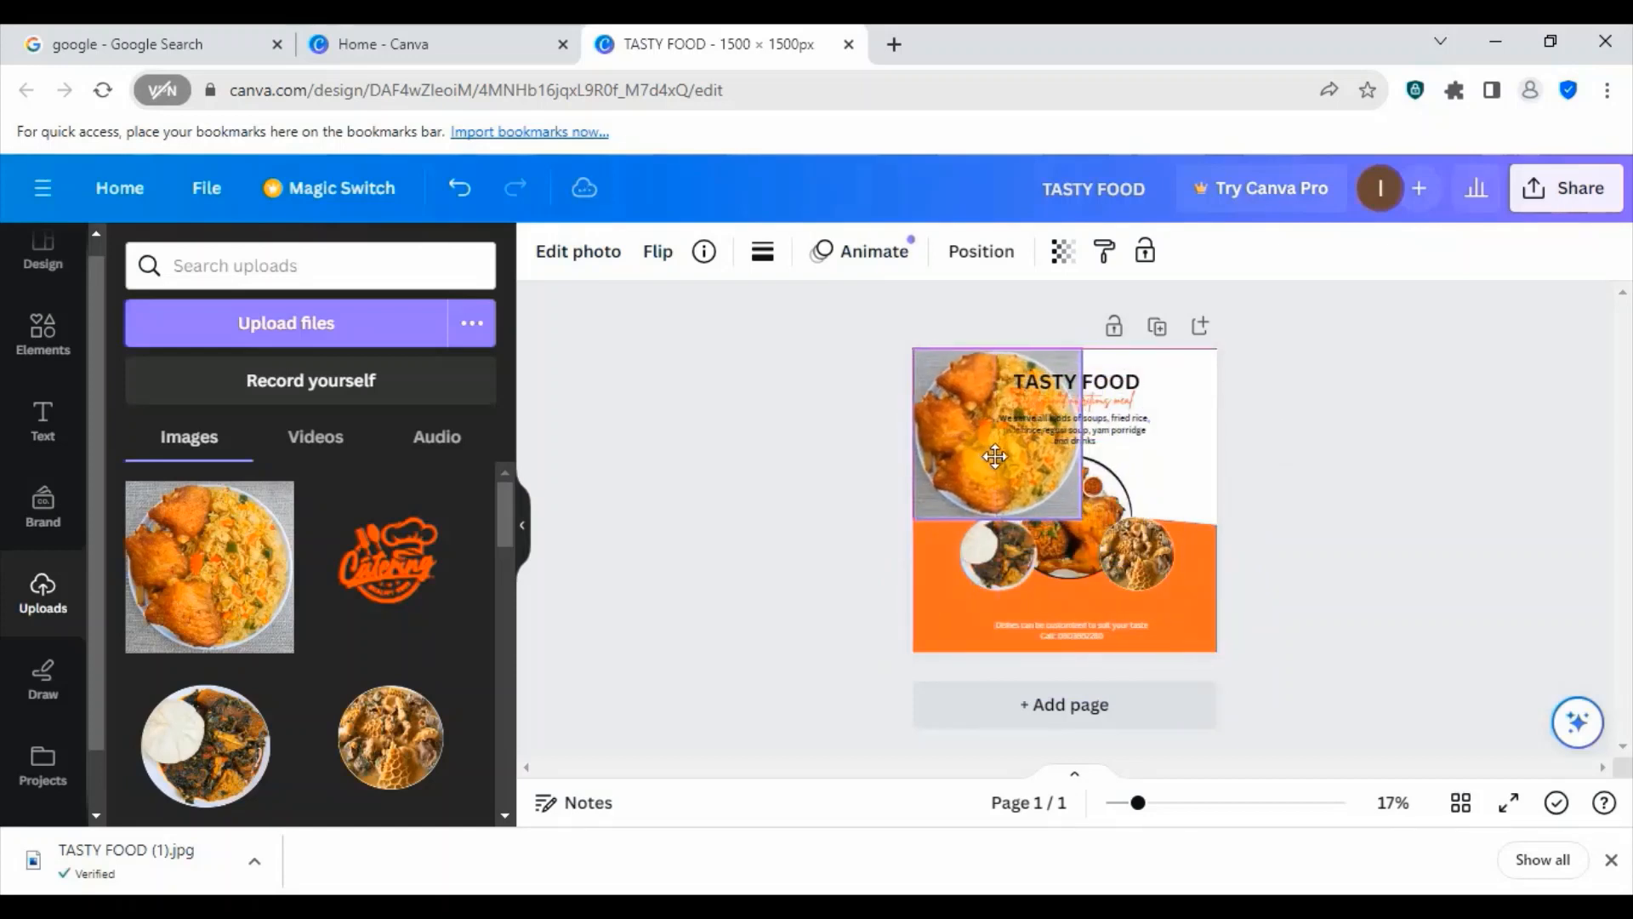
left_click_drag(1086, 519, 1207, 649)
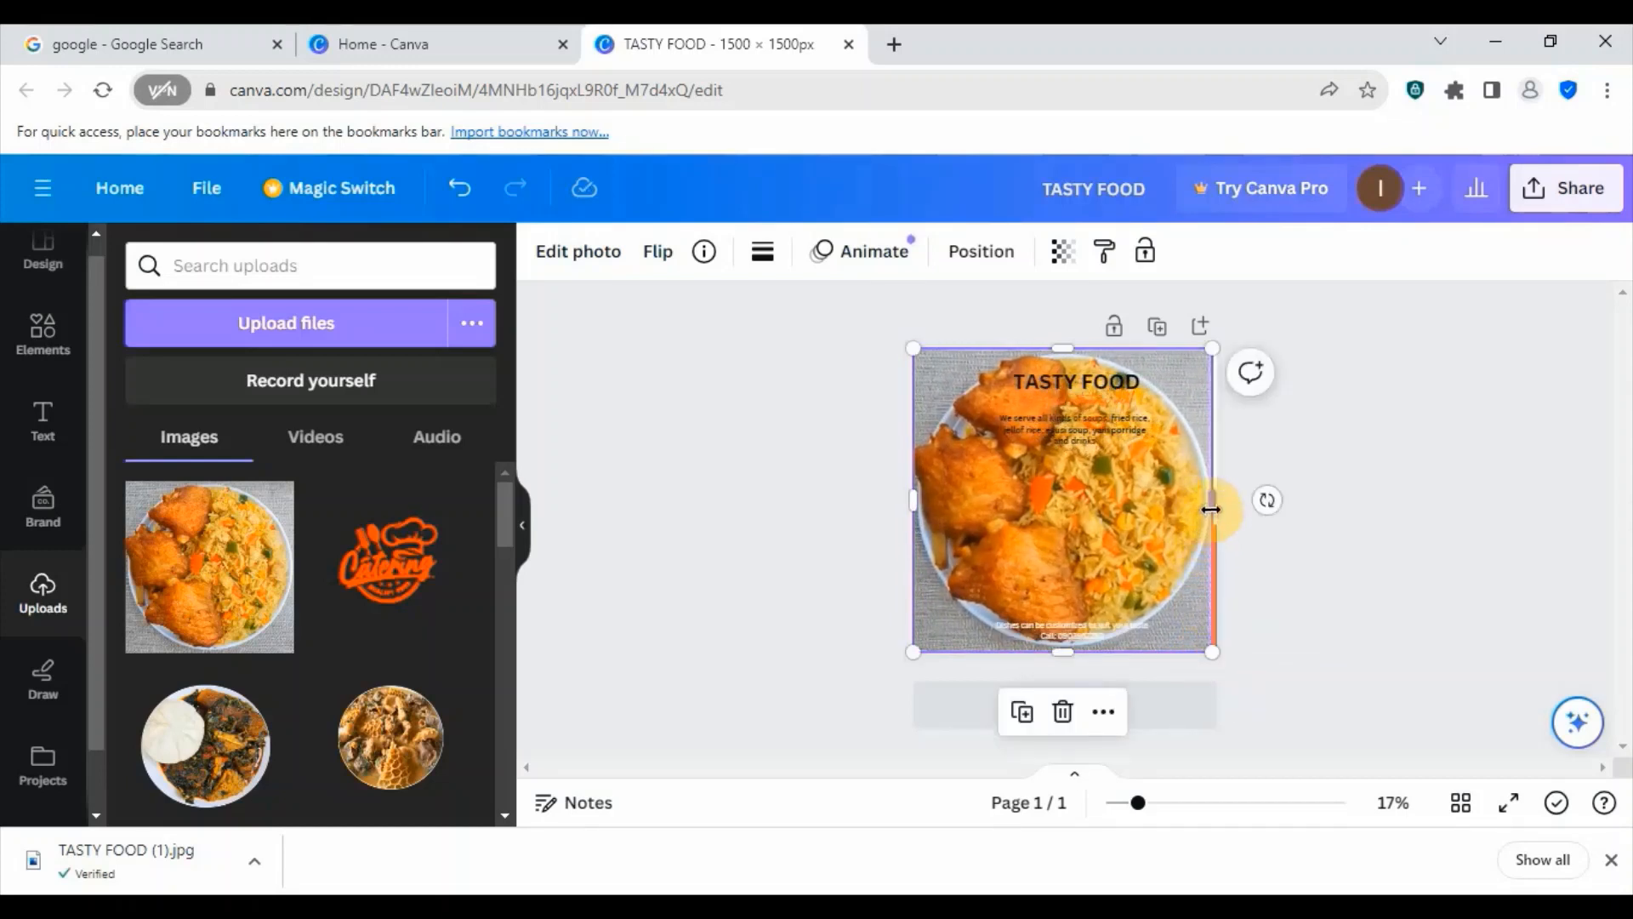
left_click_drag(1214, 505, 1217, 505)
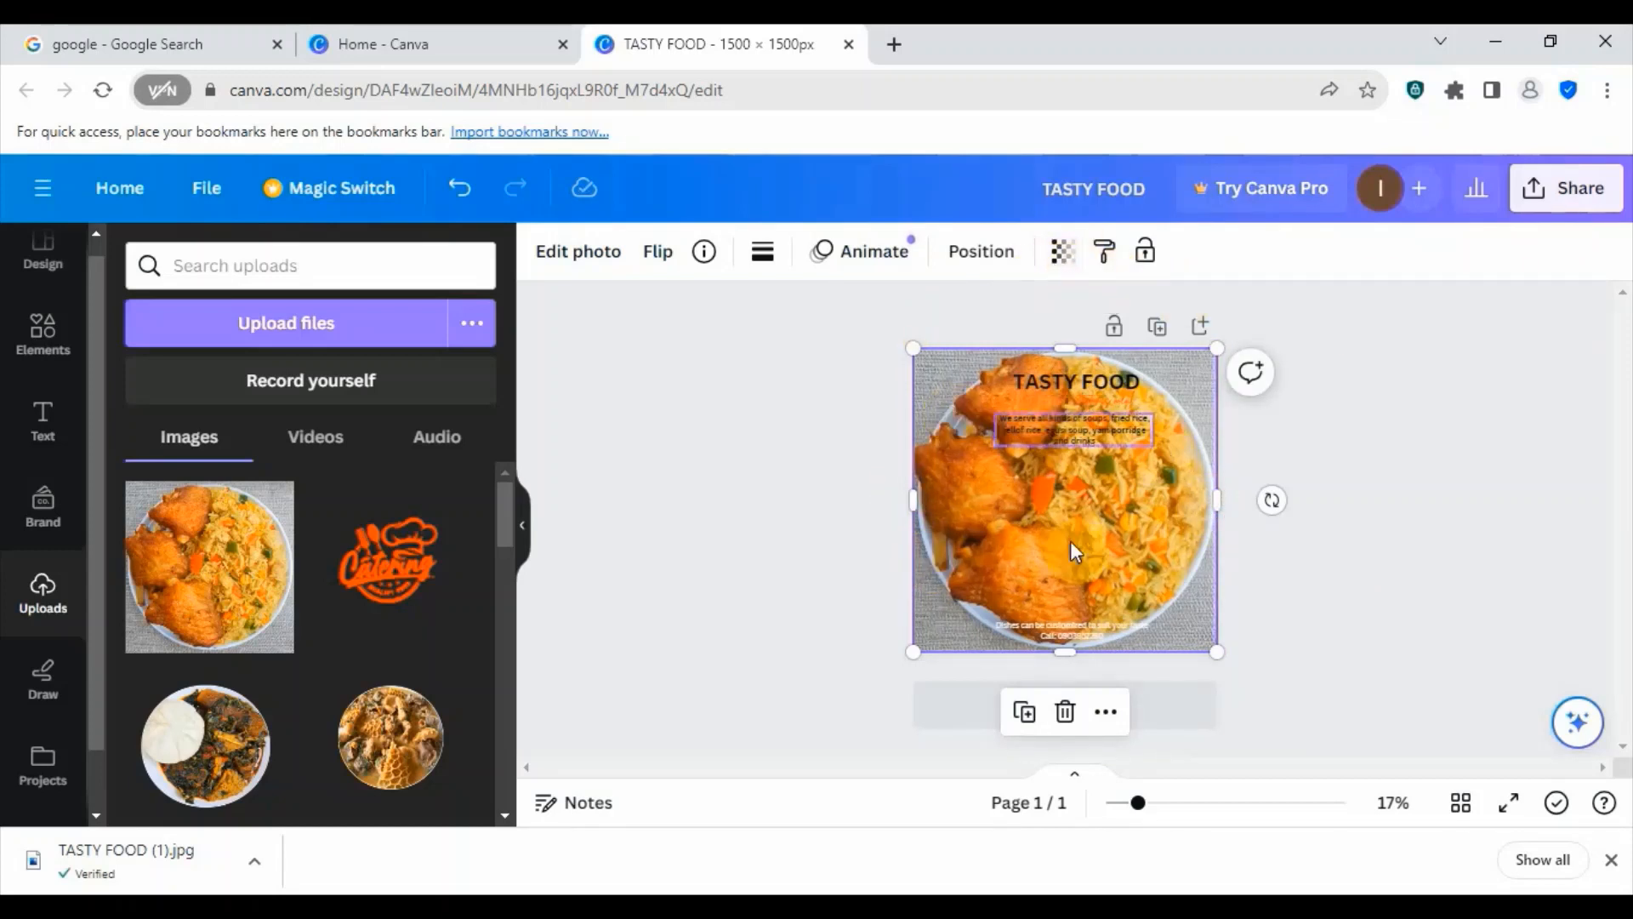
- Set the full-page fried rice photo's transparency to 30 and deselect it
left_click(1059, 255)
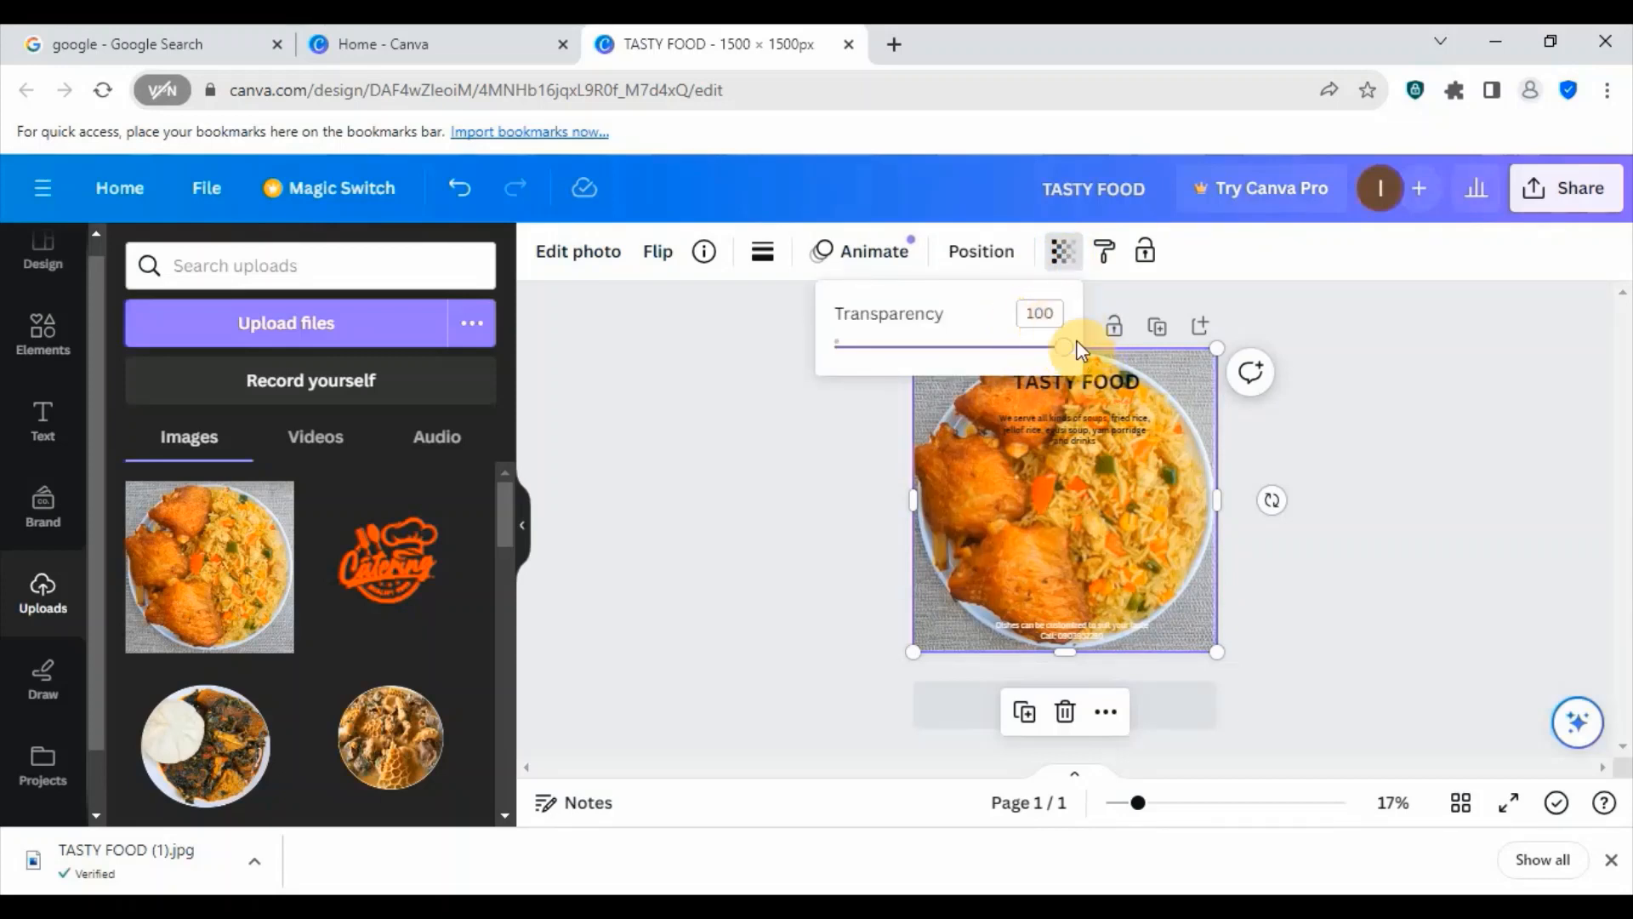
left_click_drag(1064, 363, 982, 356)
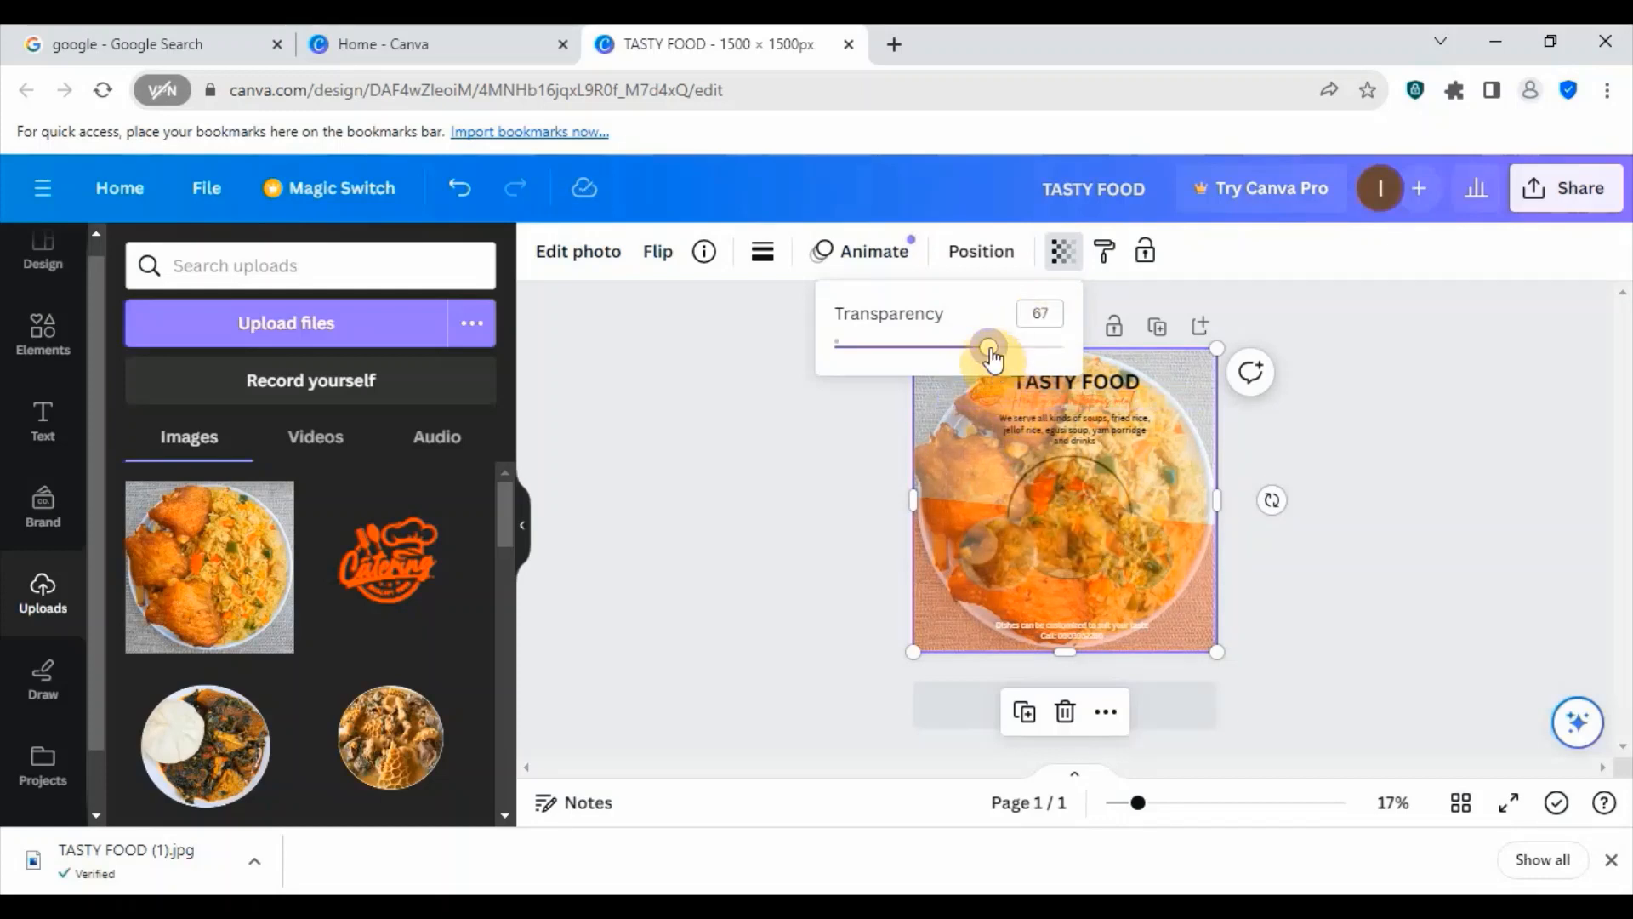
left_click_drag(984, 354, 903, 356)
left_click(1044, 313)
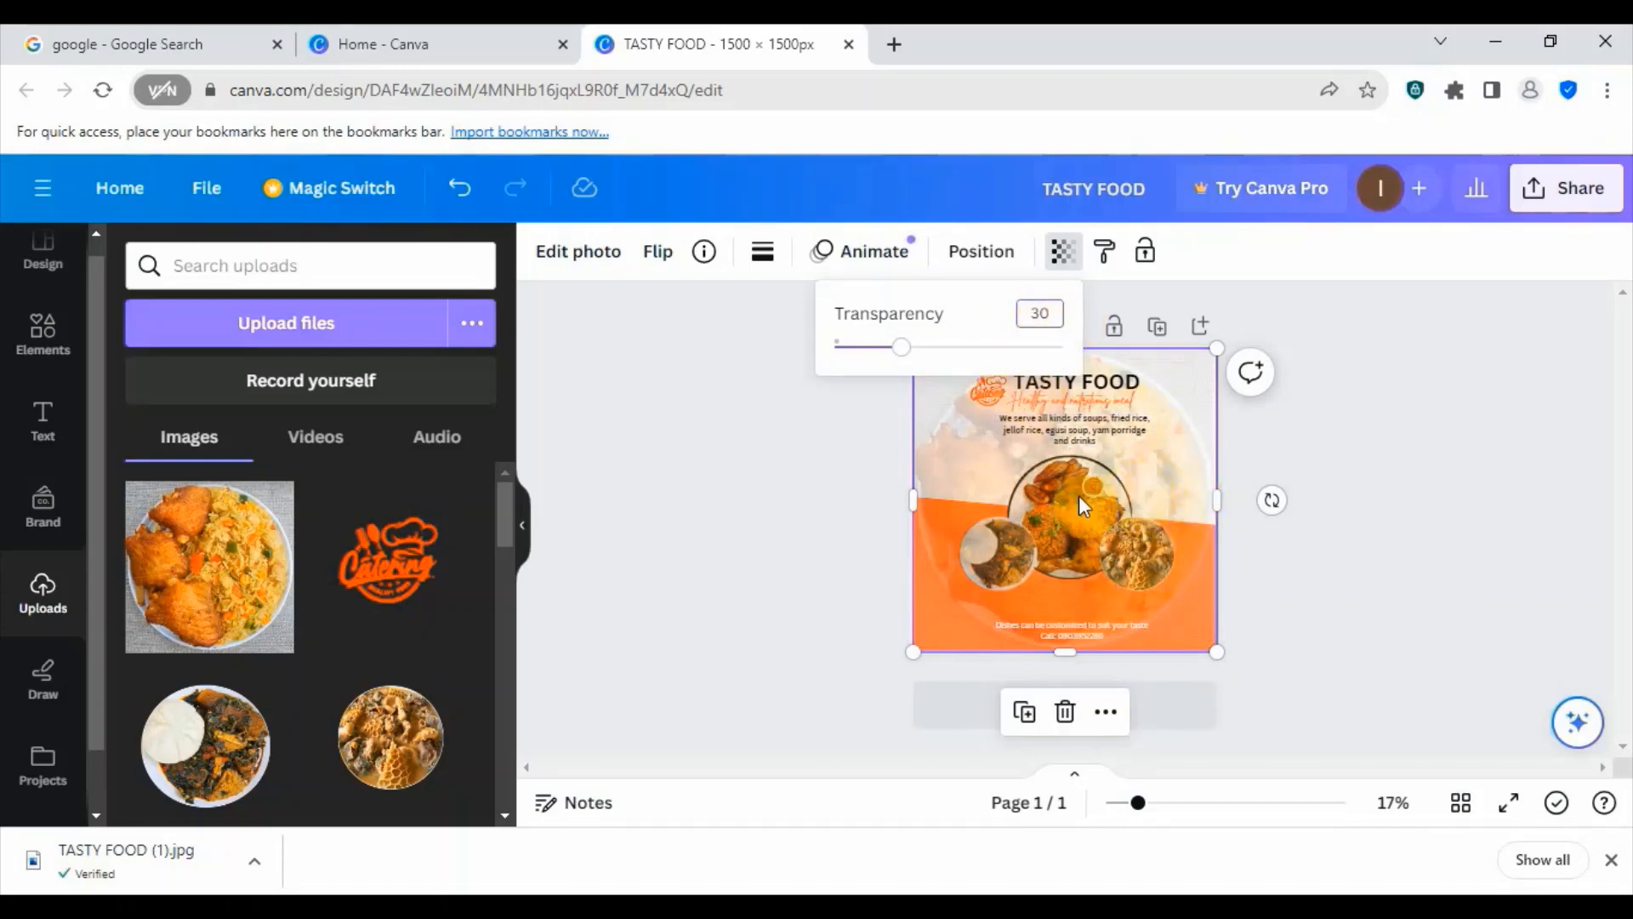
left_click(983, 319)
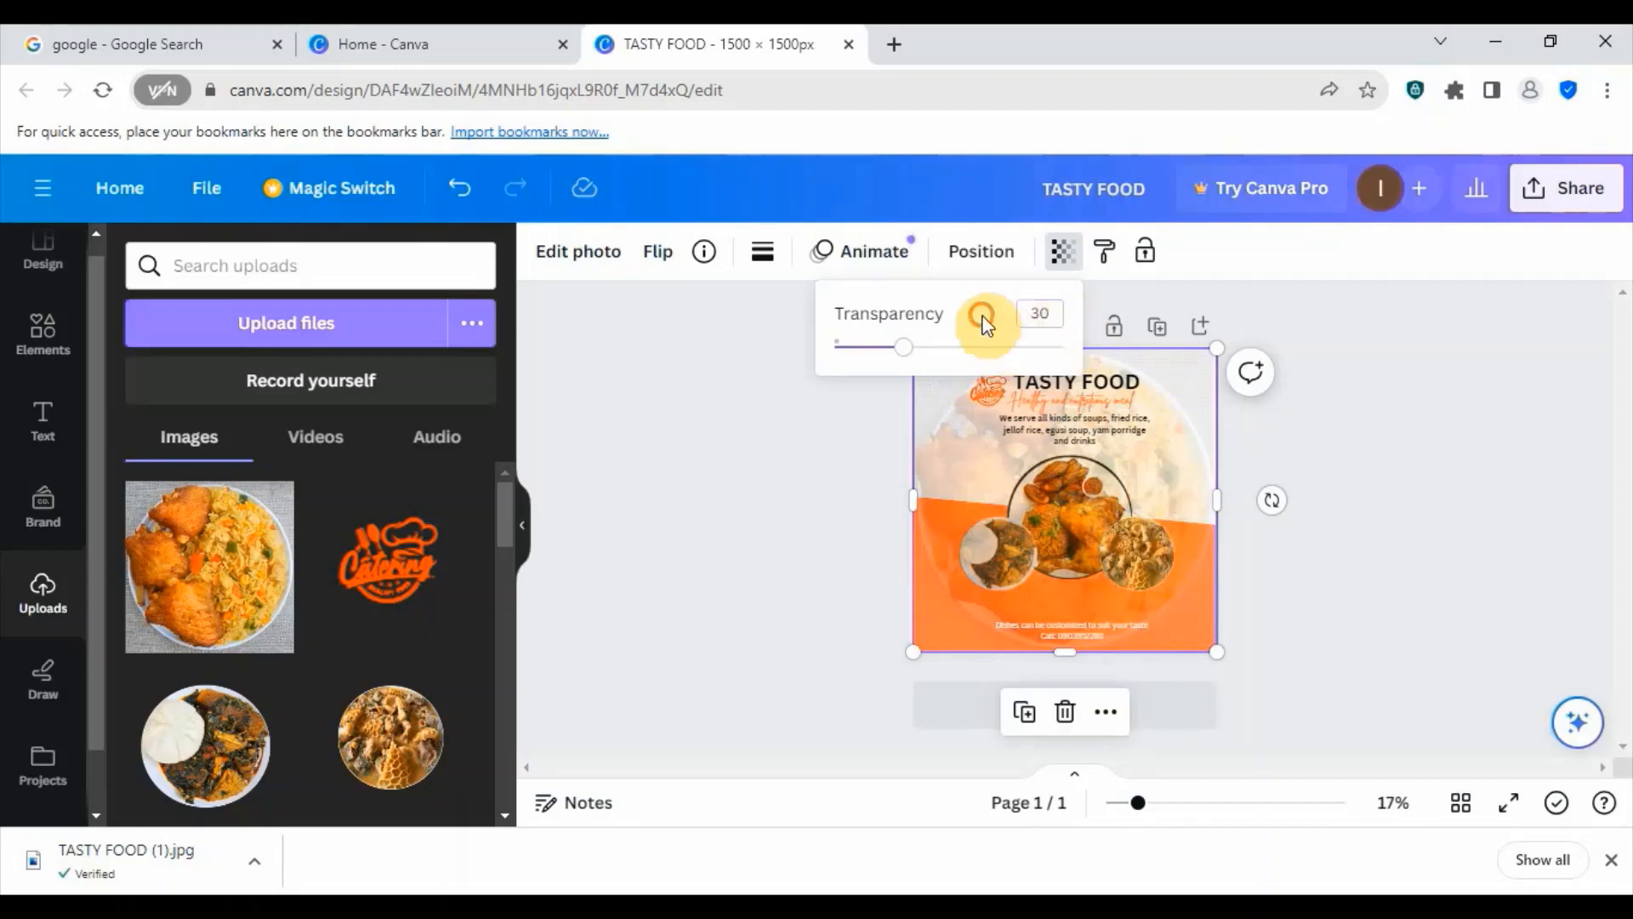
left_click(1400, 415)
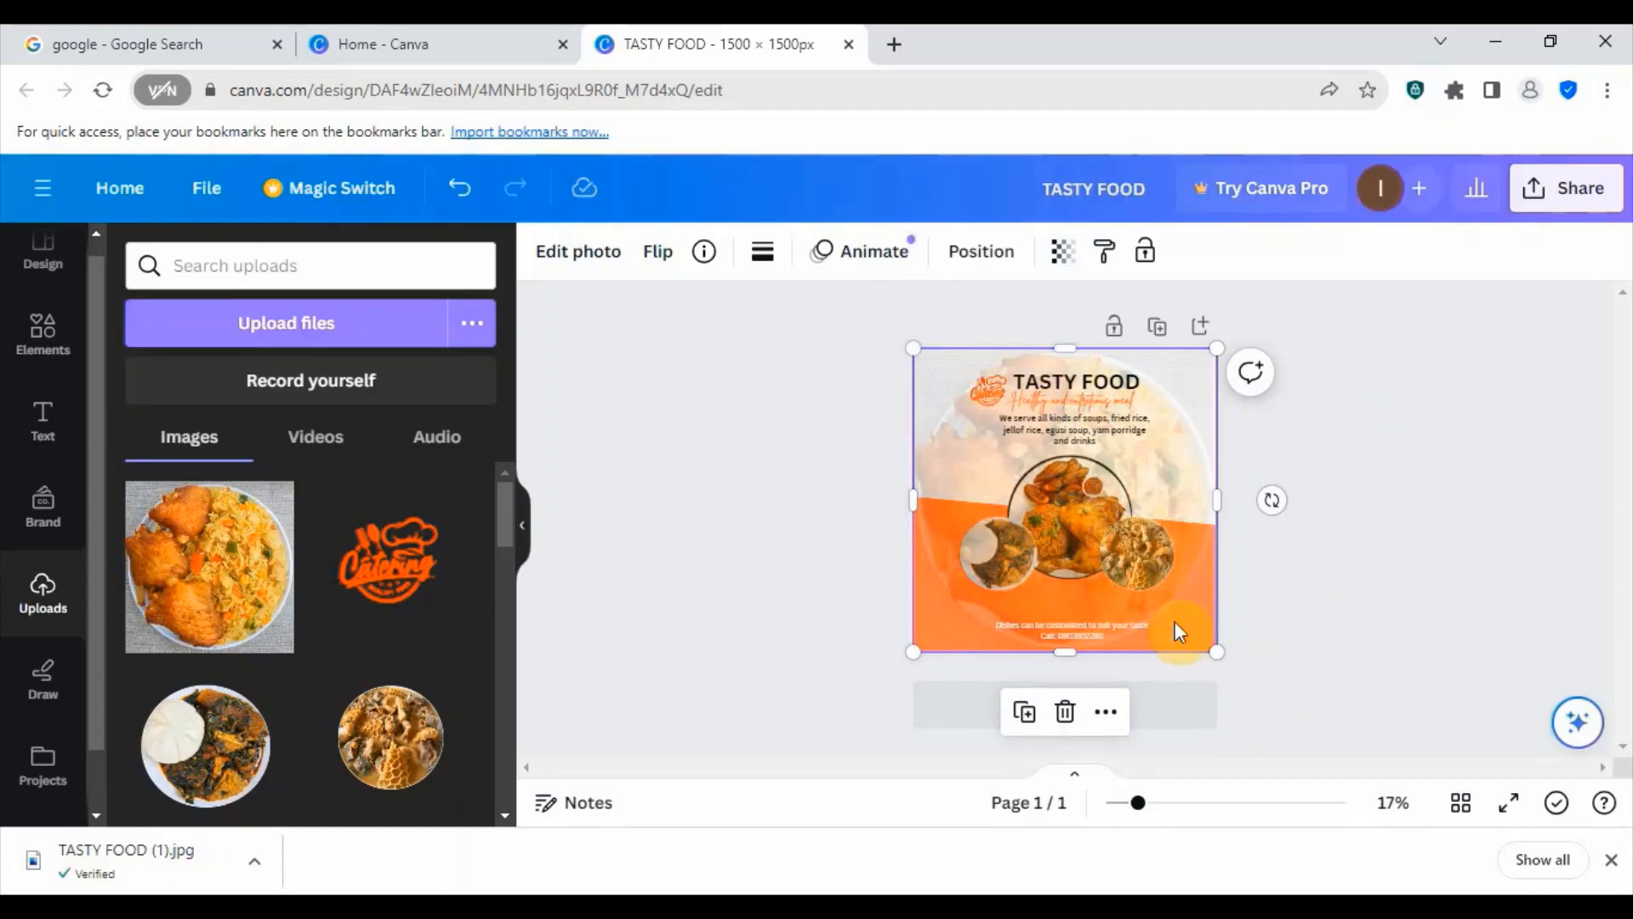
left_click(1411, 495)
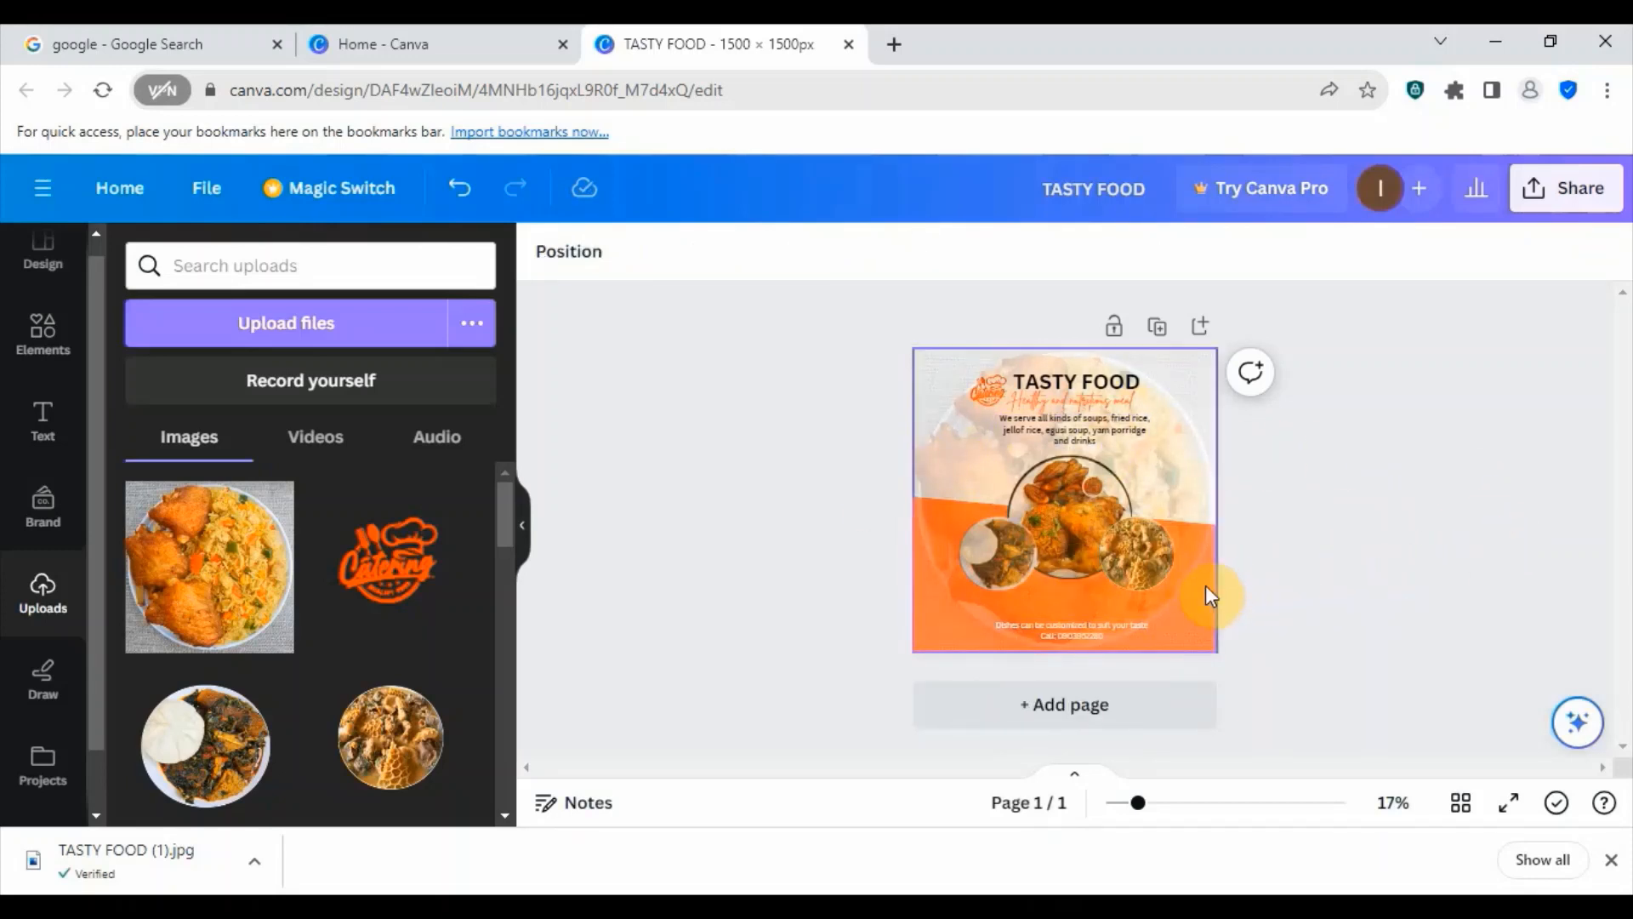
- Download the flyer as a JPG file
left_click(1534, 194)
scroll(1331, 614, "down", 3)
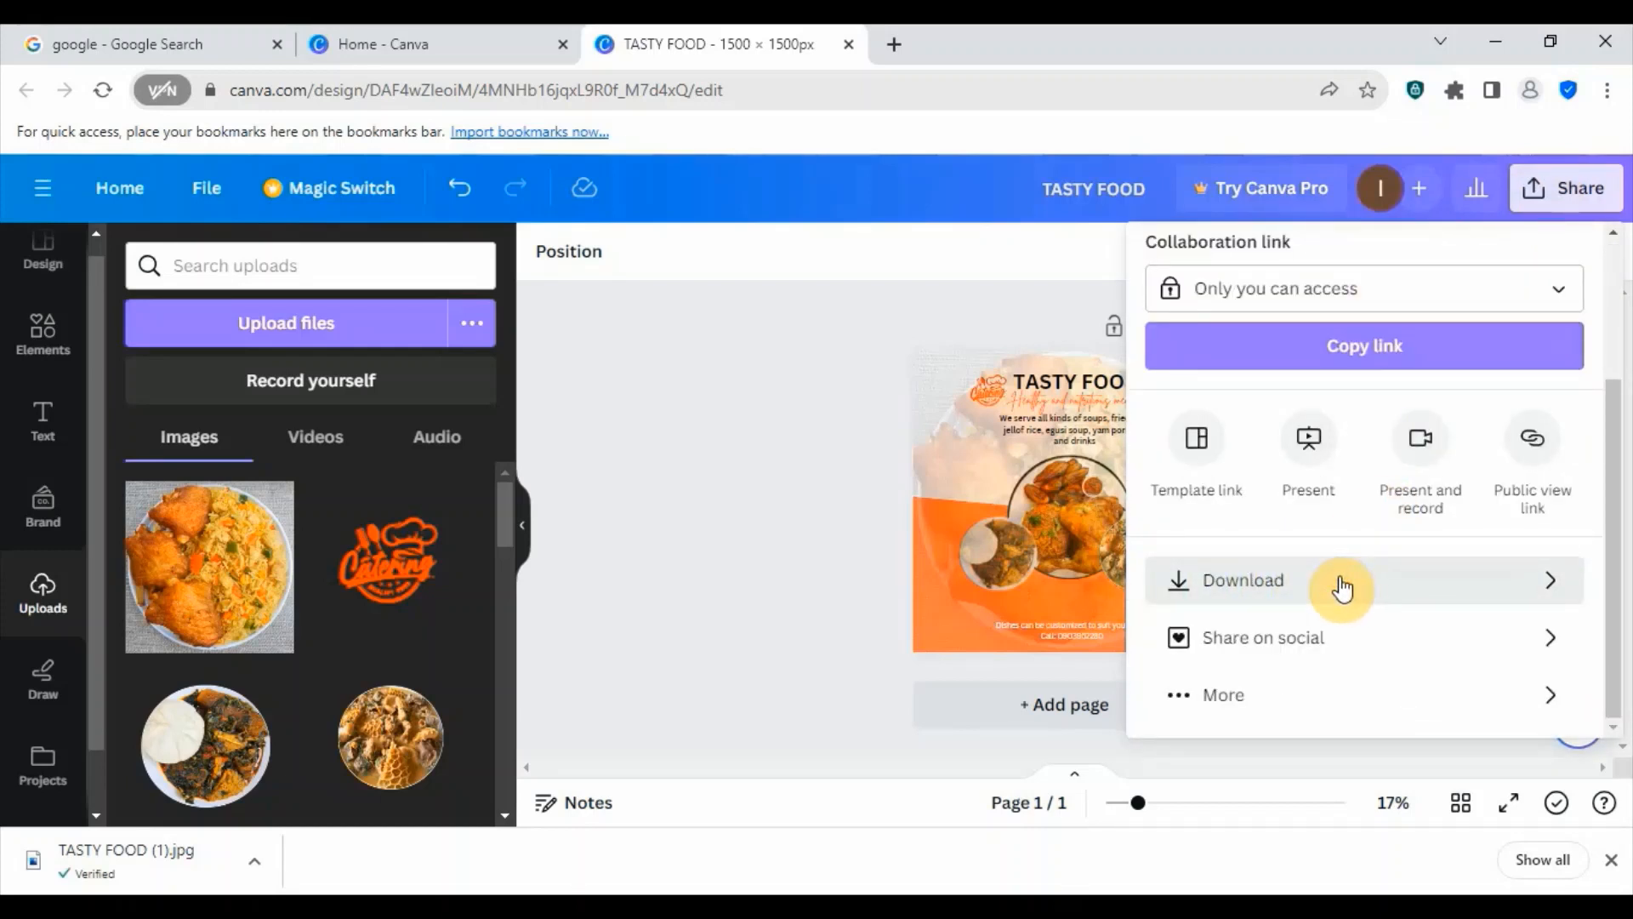
left_click(1342, 585)
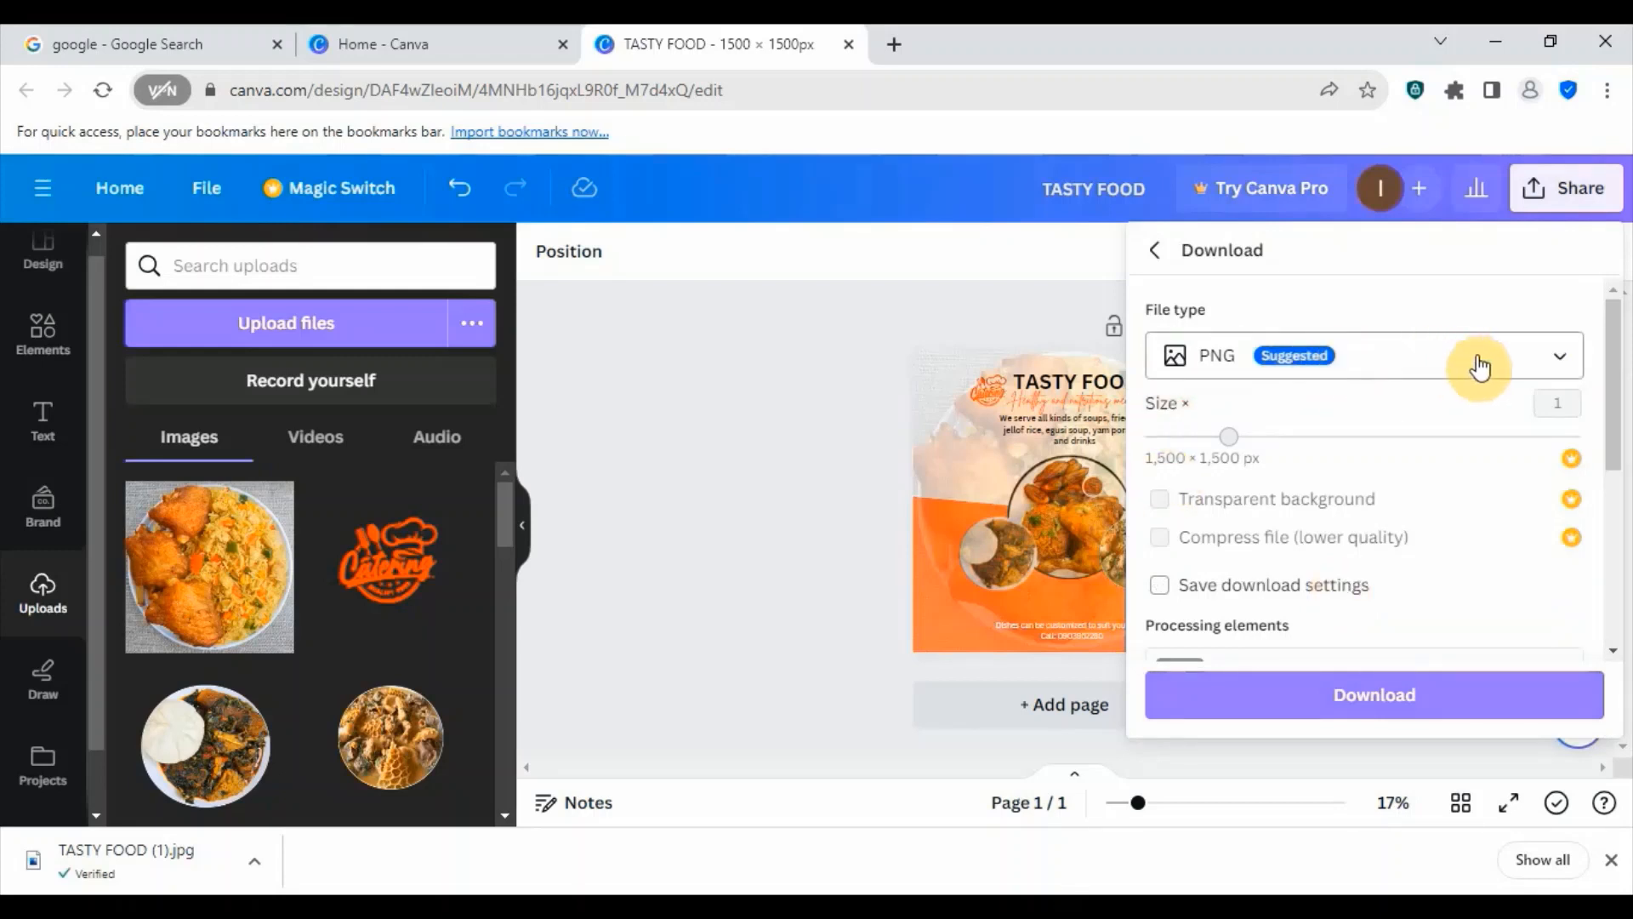
left_click(1516, 364)
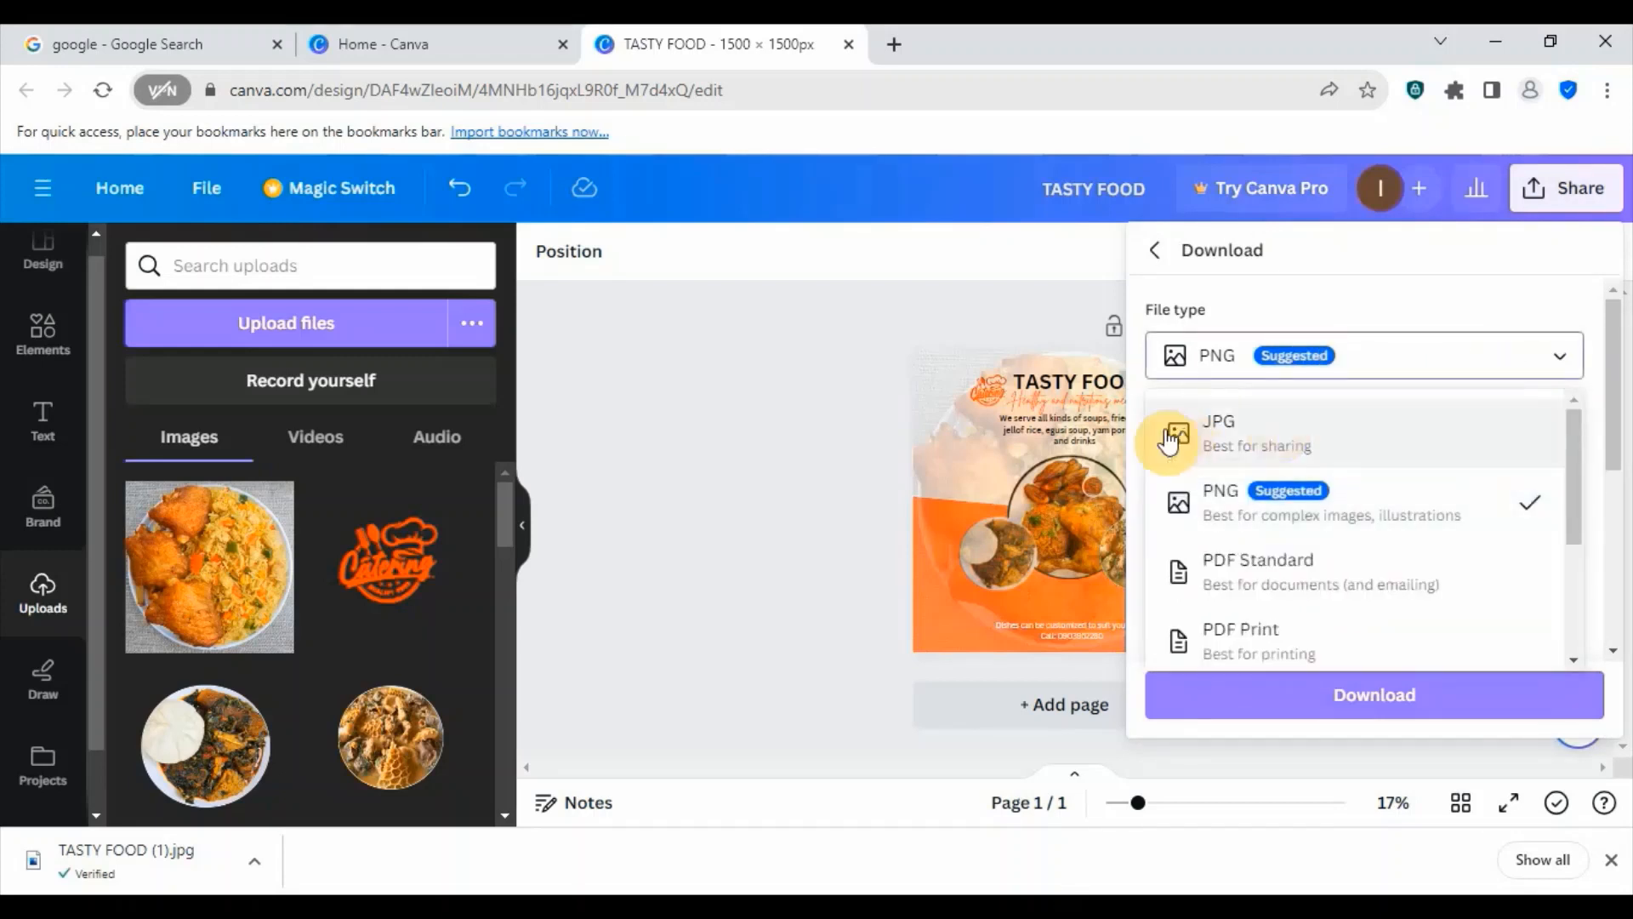
left_click(1344, 432)
left_click(1367, 693)
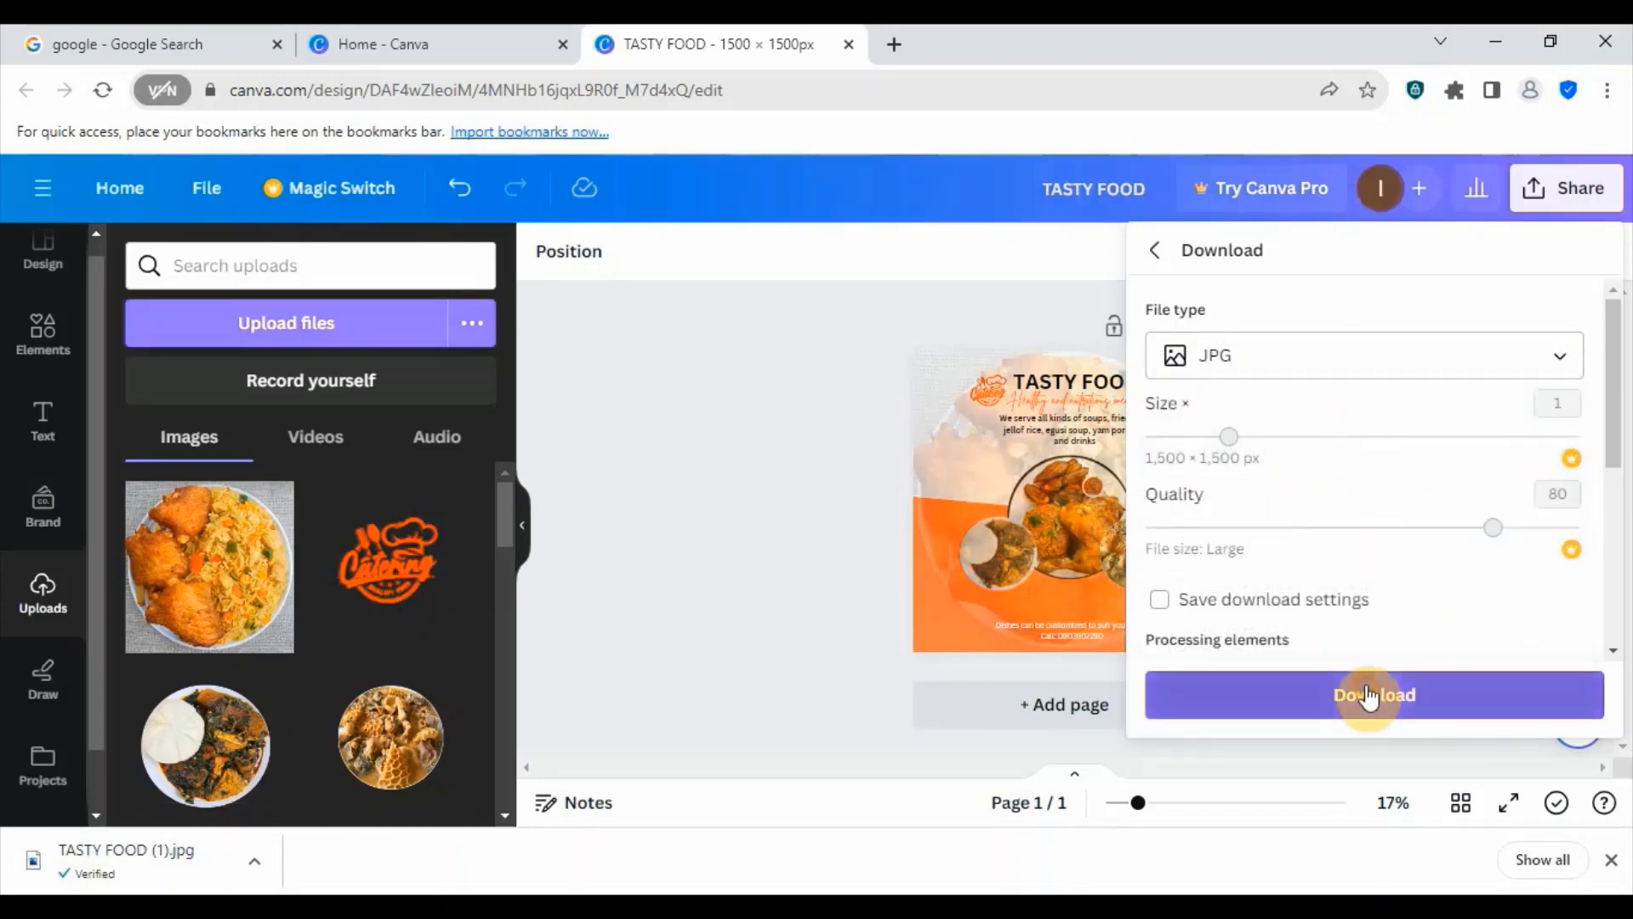